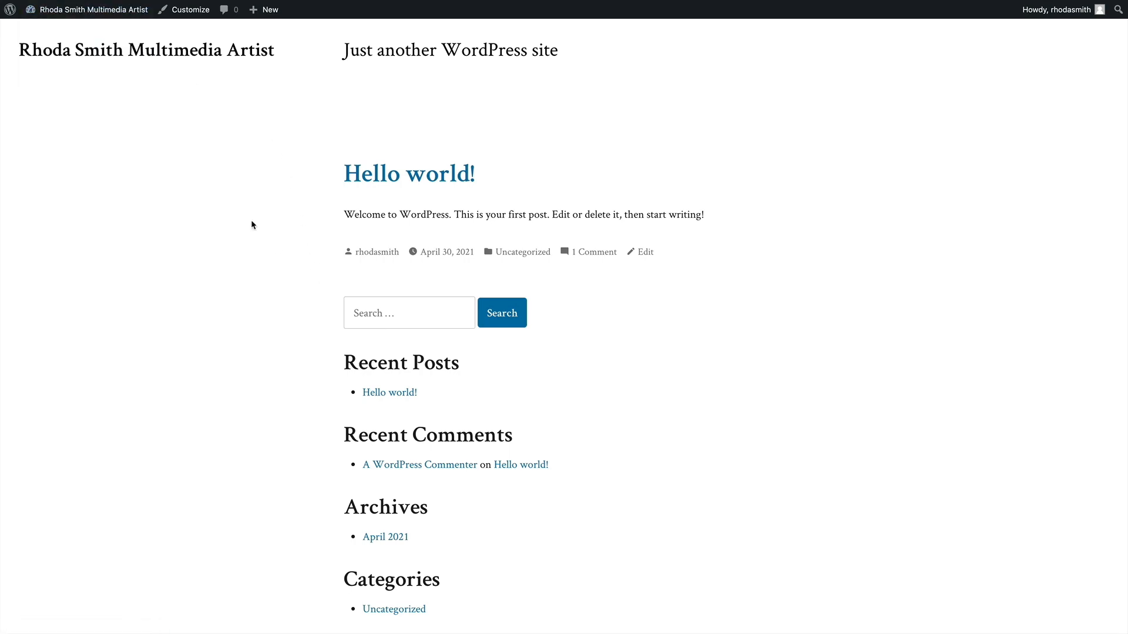
Switch to the admin dashboard and back to the public site
mouse_move(64, 12)
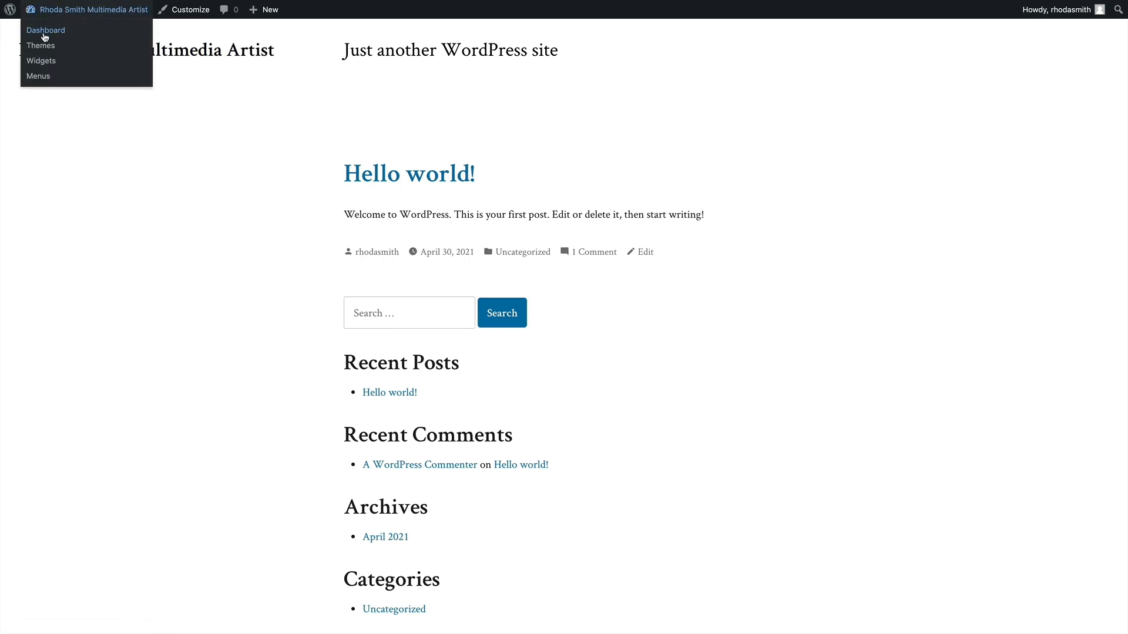
click(44, 37)
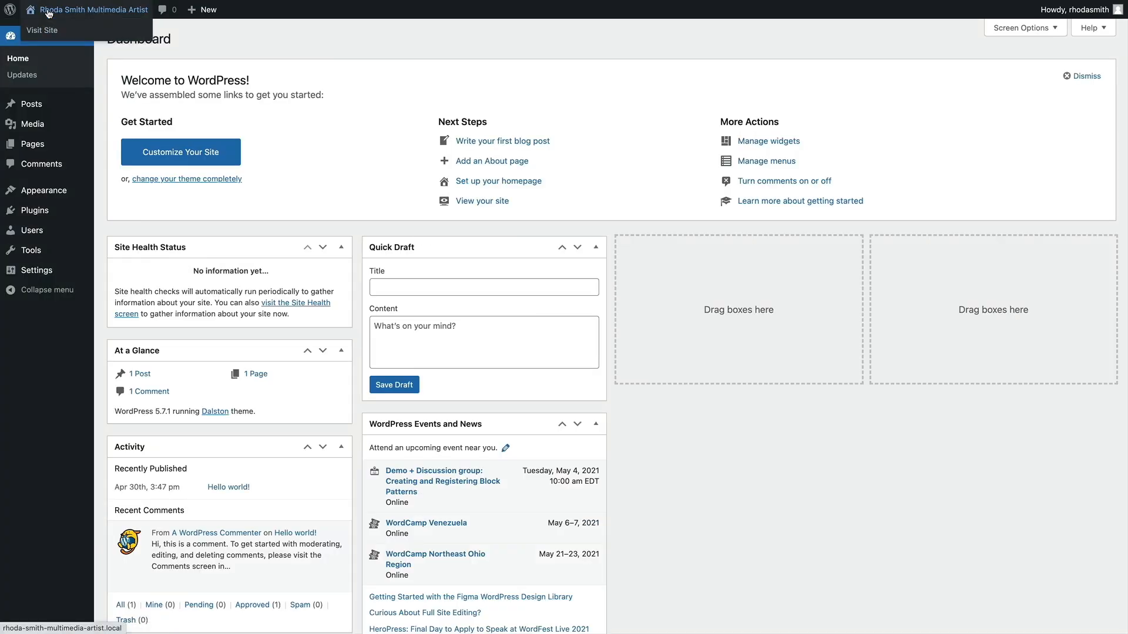
click(48, 13)
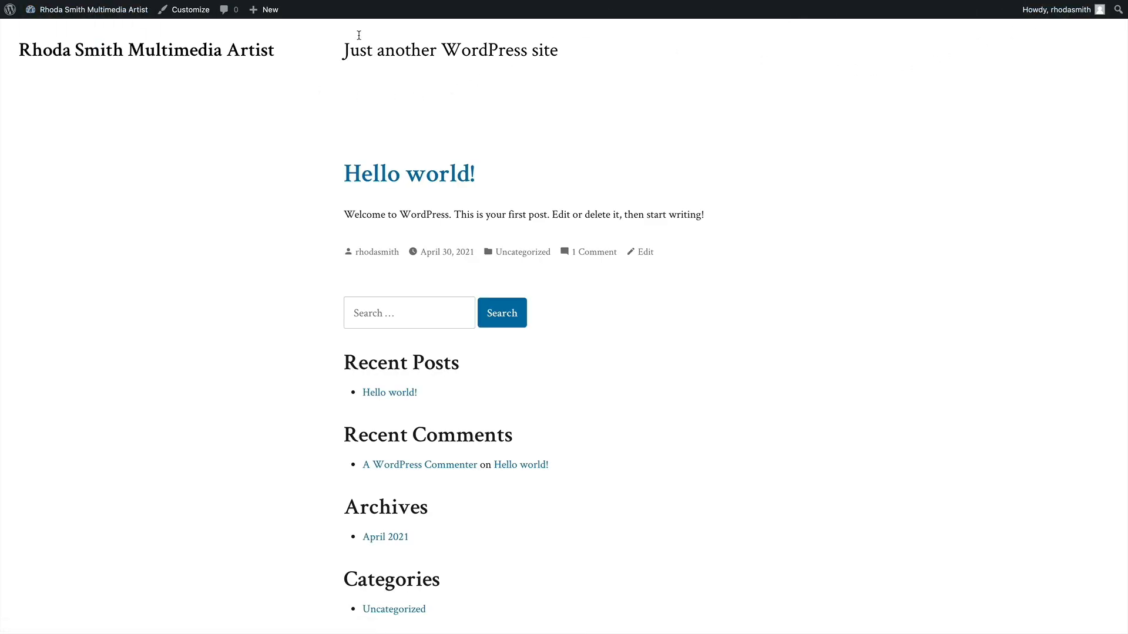
Open the Site Identity settings of the theme customizer by way of the admin dashboard
mouse_move(63, 12)
click(47, 31)
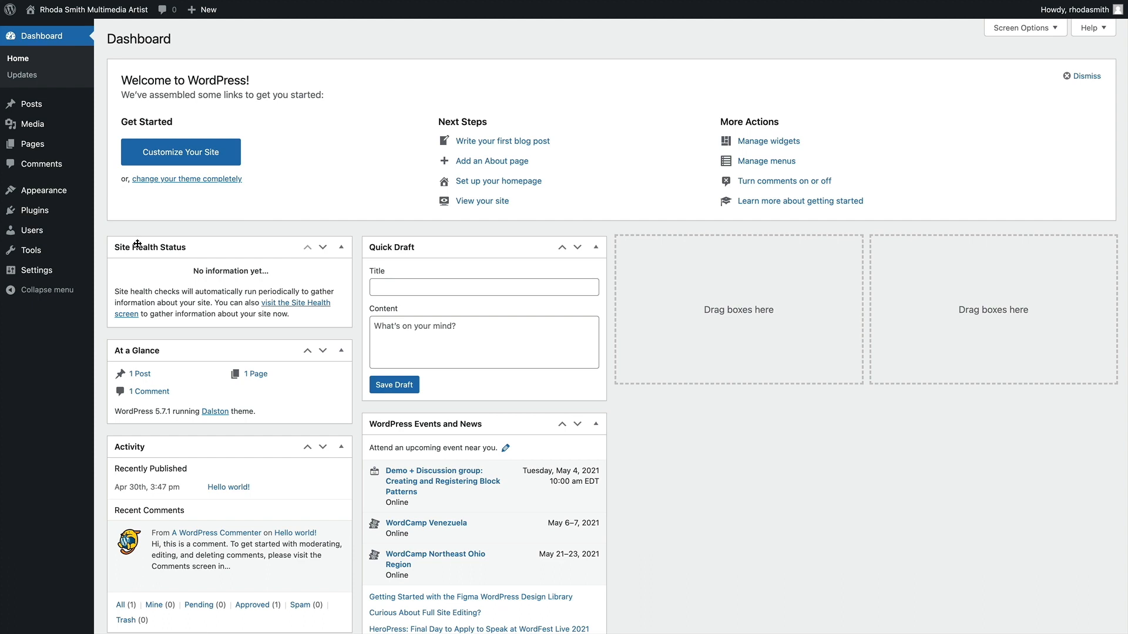
mouse_move(57, 193)
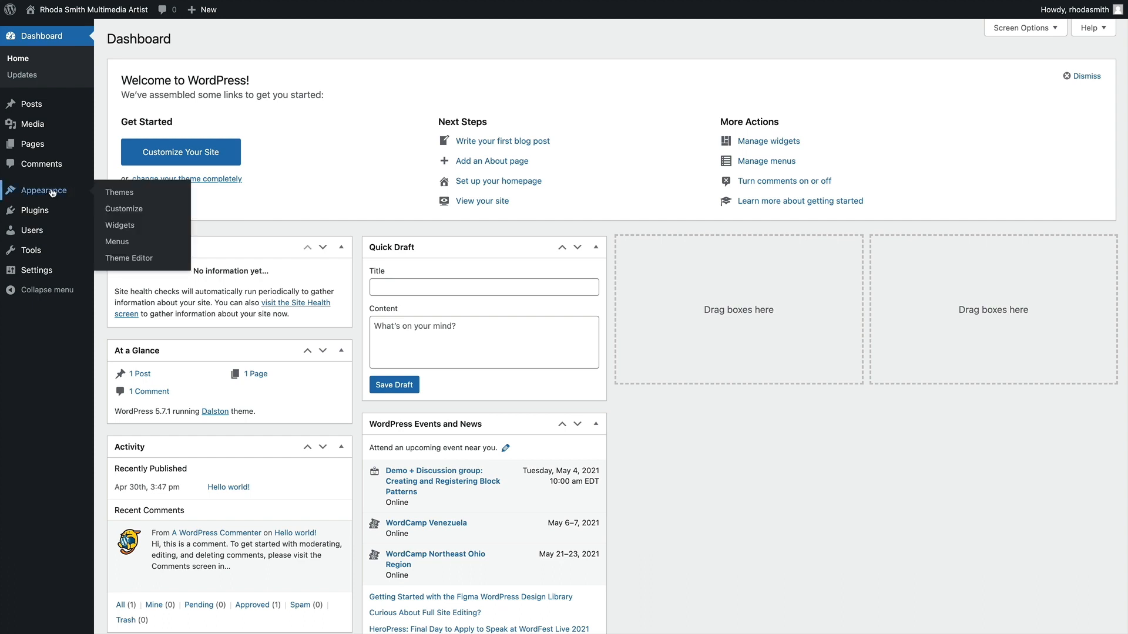
click(119, 209)
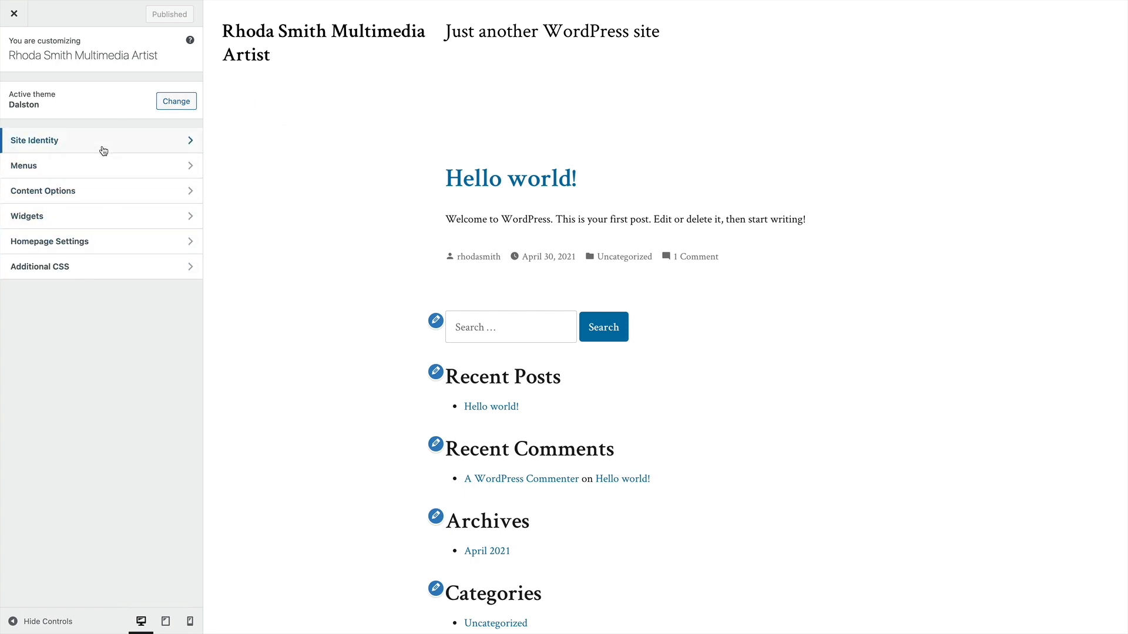
click(103, 151)
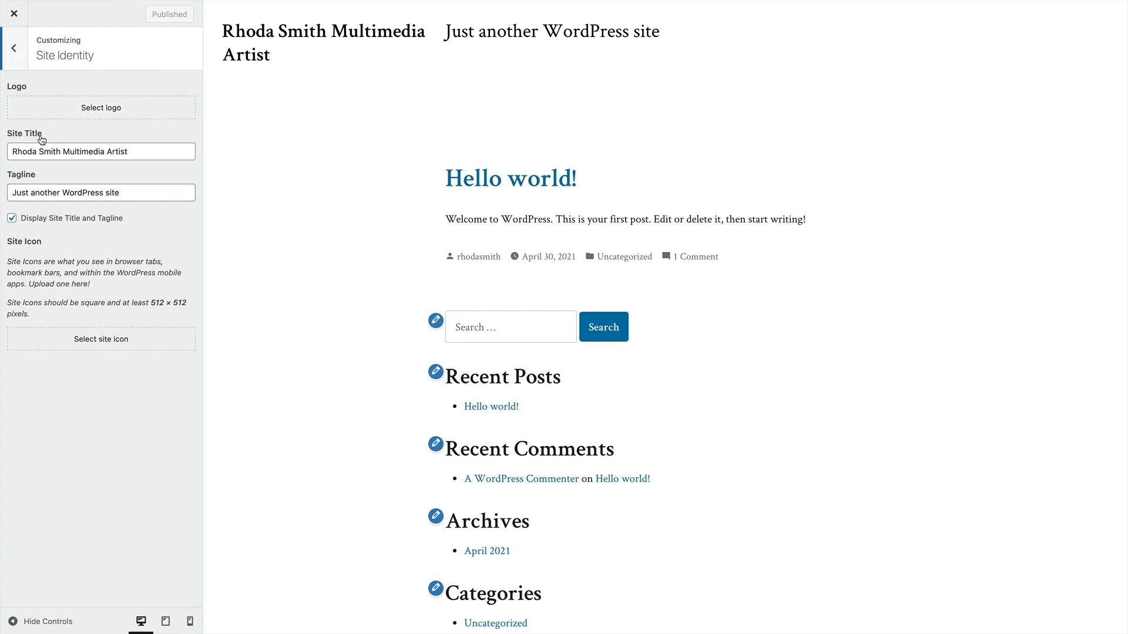
Move the words "Multimedia Artist" out of the site title and make them the tagline, replacing the default text
drag(153, 154, 25, 144)
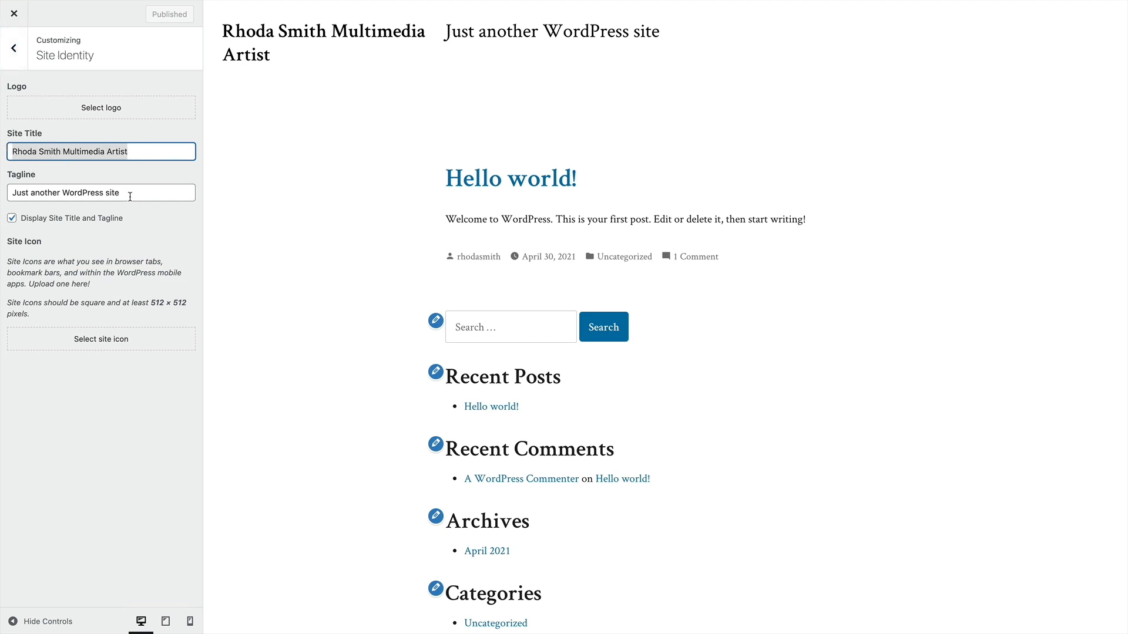
drag(130, 197, 7, 187)
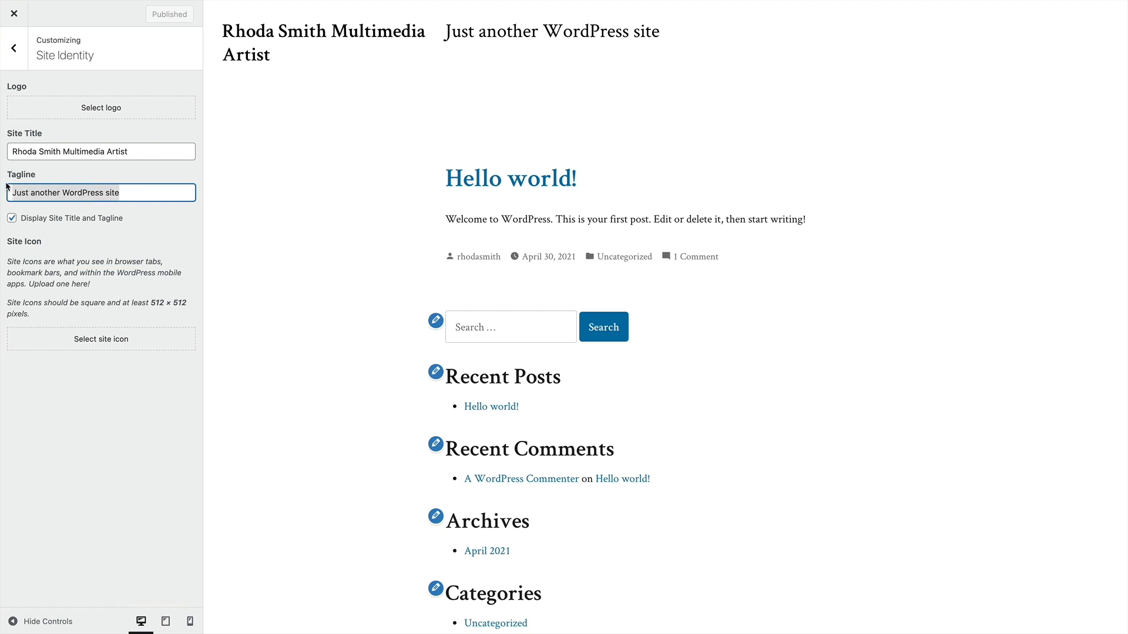
click(48, 154)
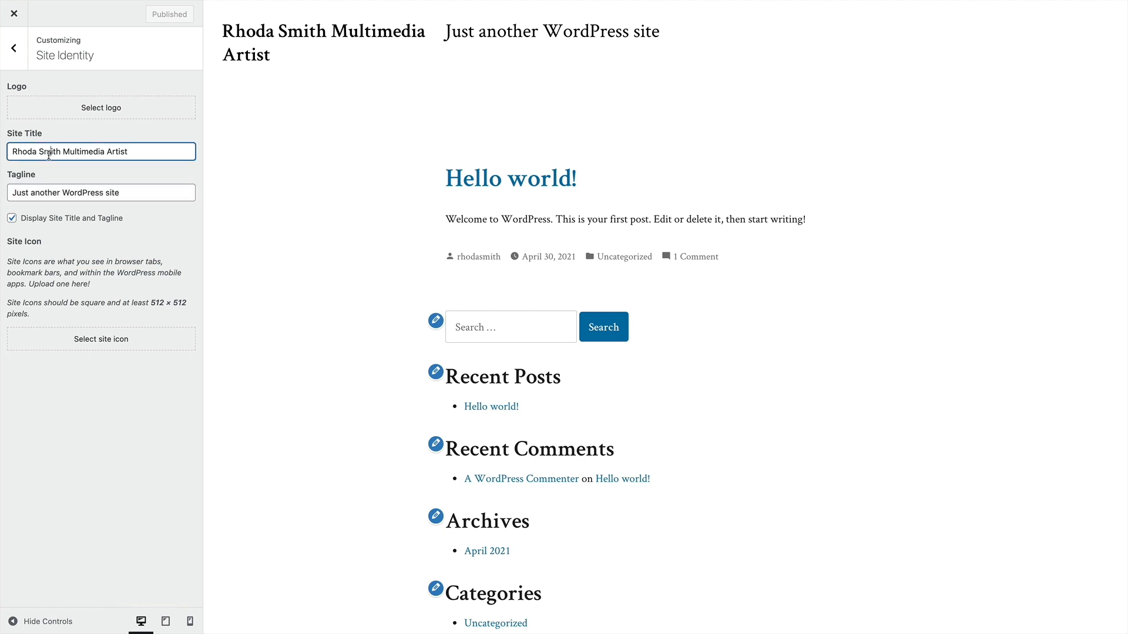
drag(62, 151, 159, 153)
key(ctrl+c)
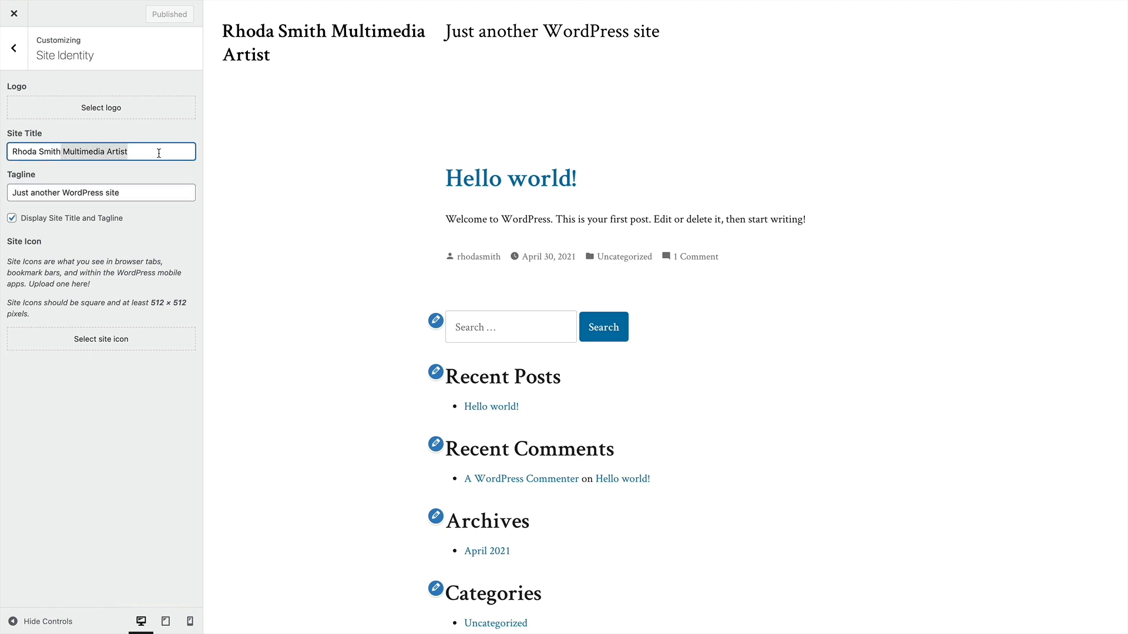
key(BackSpace)
drag(194, 192, 7, 189)
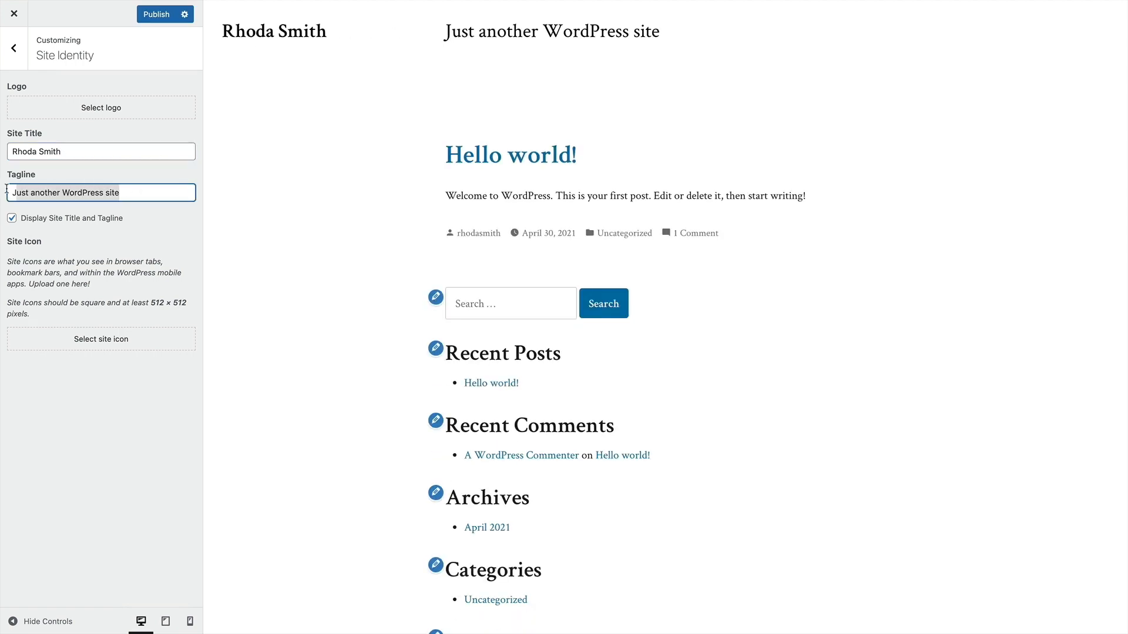
key(ctrl+v)
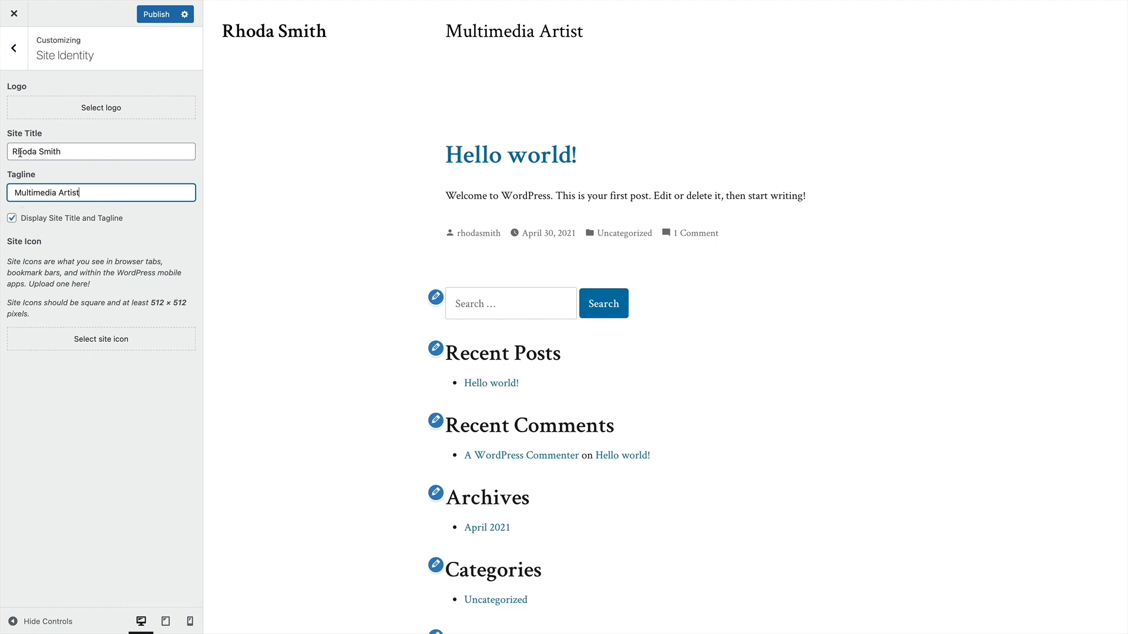
Toggle the display of the site title and tagline off and back on
click(30, 221)
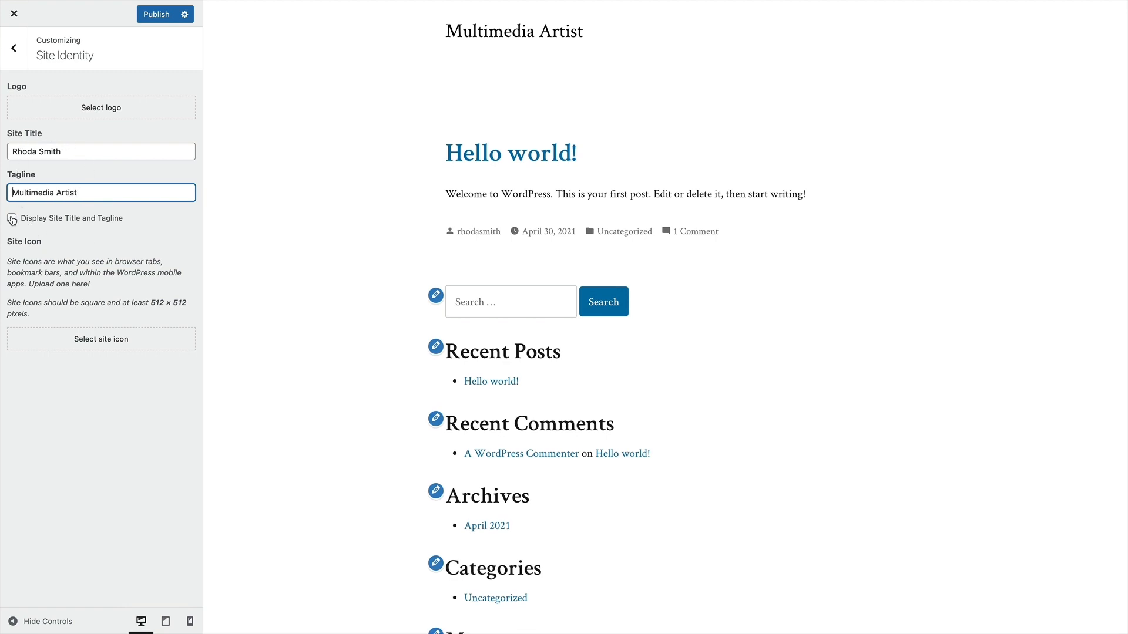
click(12, 220)
click(13, 221)
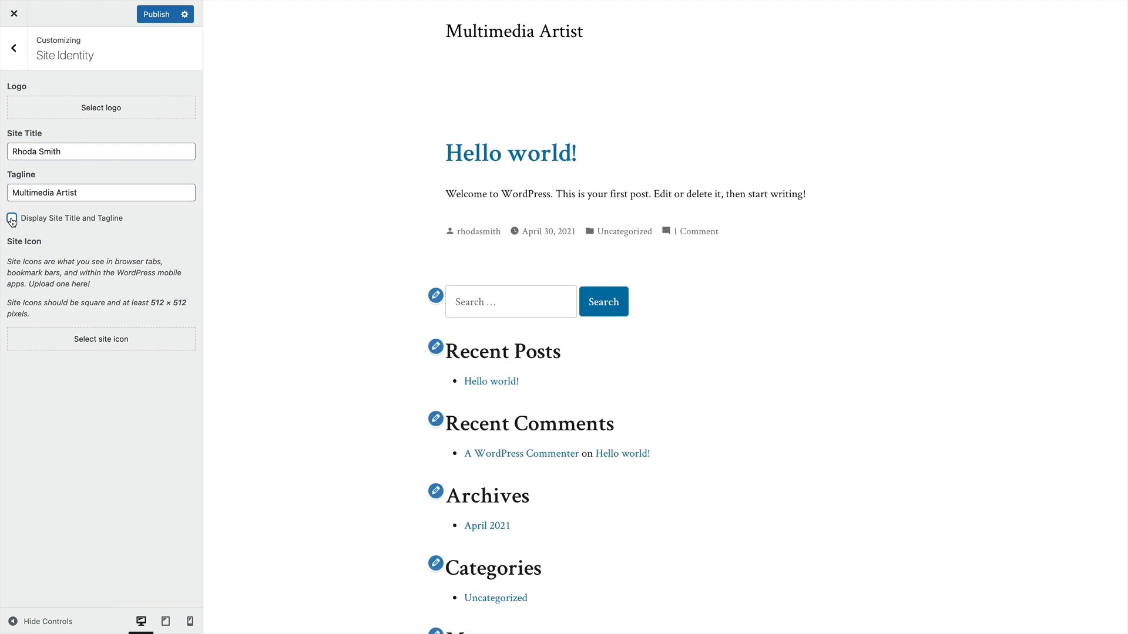
click(12, 220)
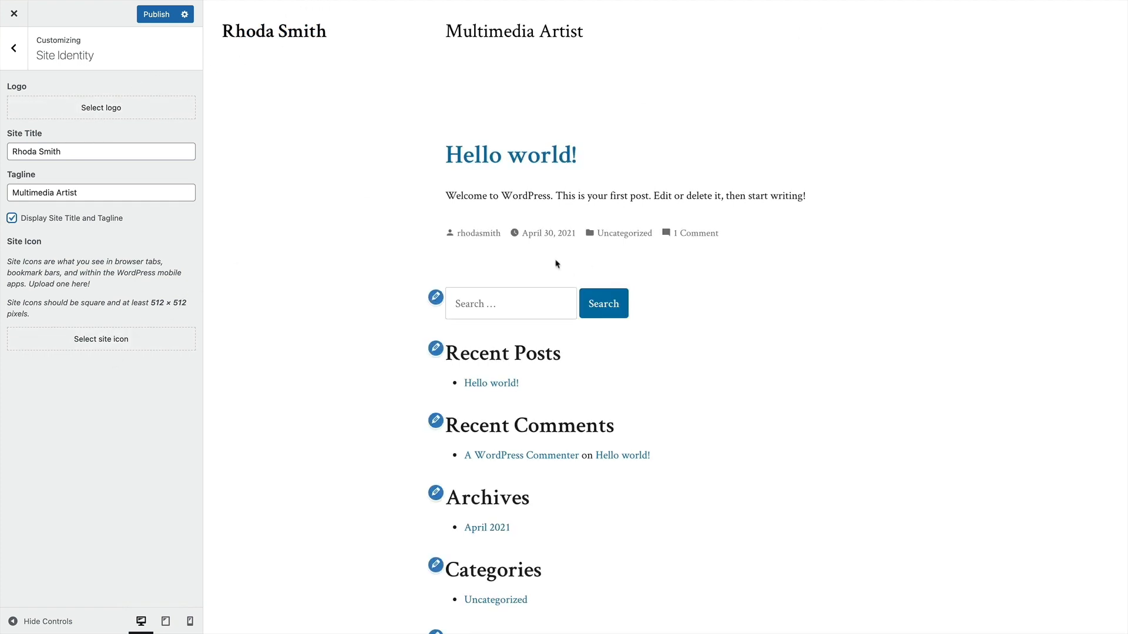
Upload the round full-name logo image for use as the site logo
click(117, 108)
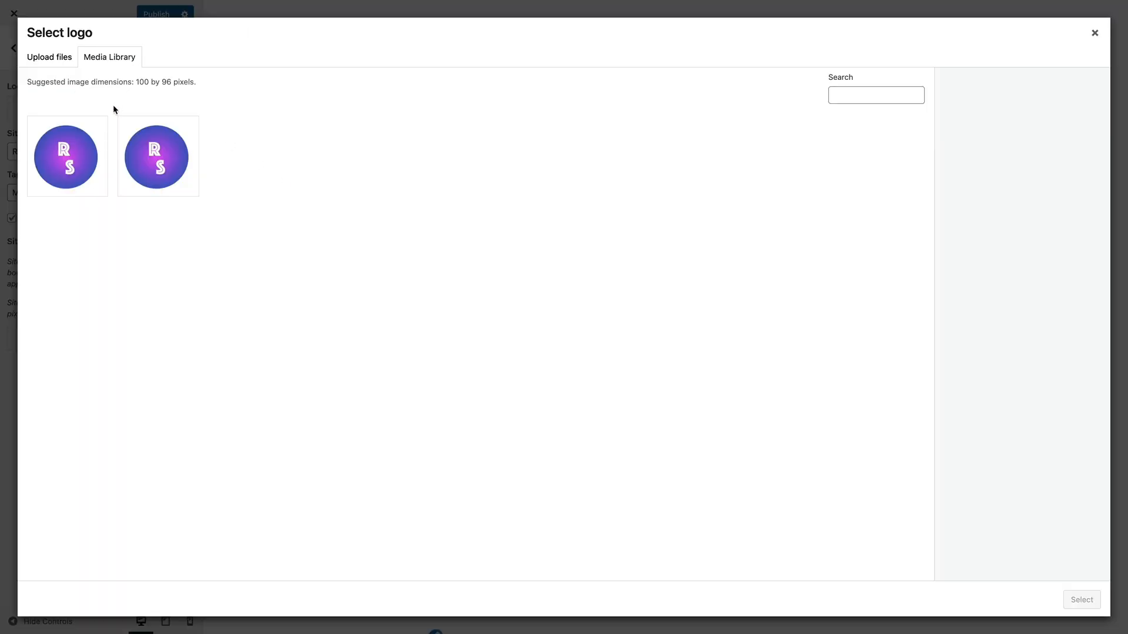
click(66, 63)
click(558, 286)
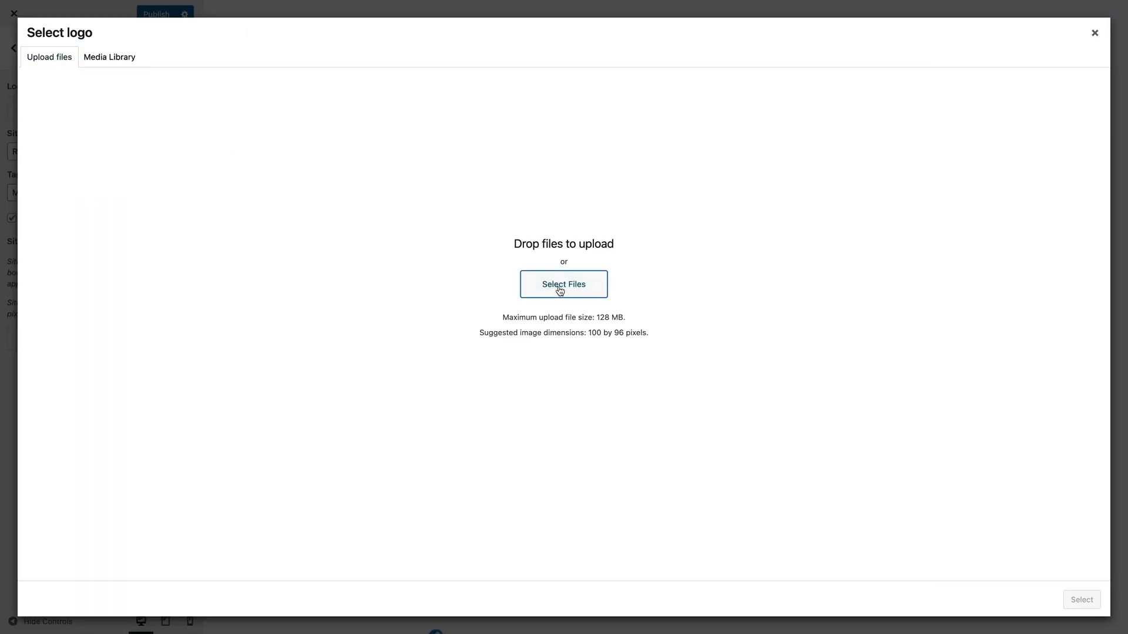
click(466, 249)
Give the uploaded logo the artist's name as alt text and apply it with the suggested crop
click(1022, 188)
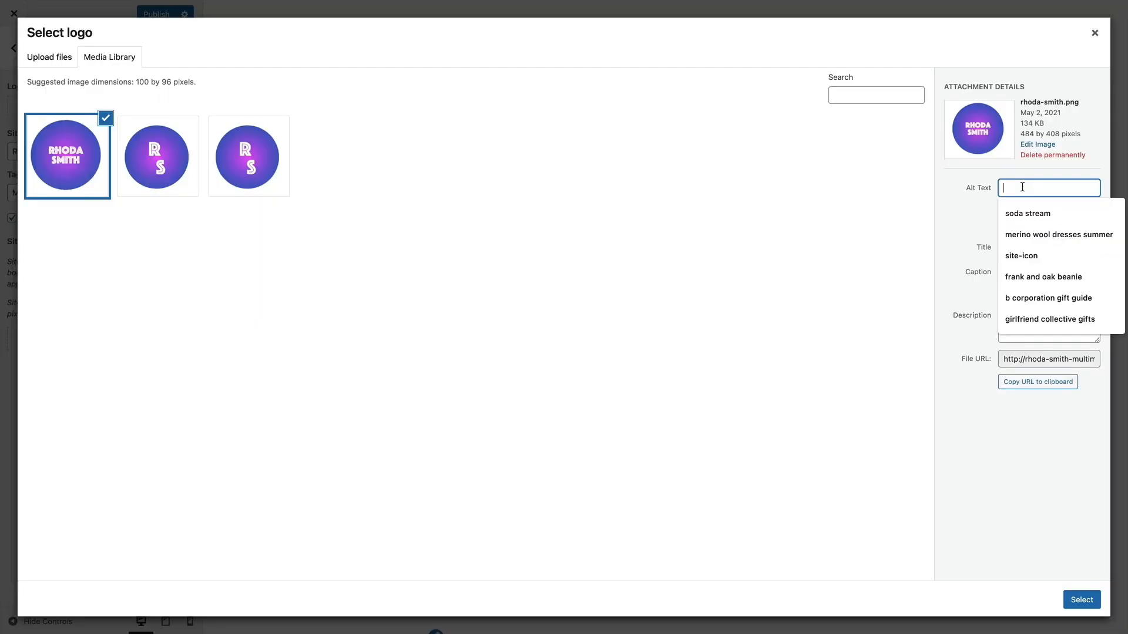
text(rhoda-smith)
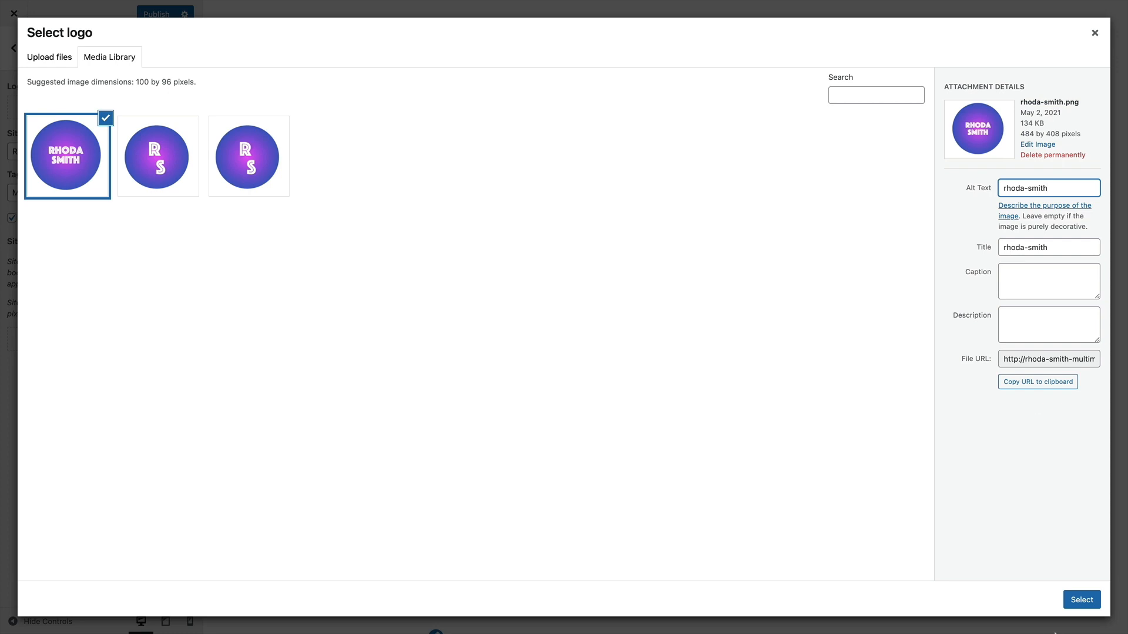
click(1068, 607)
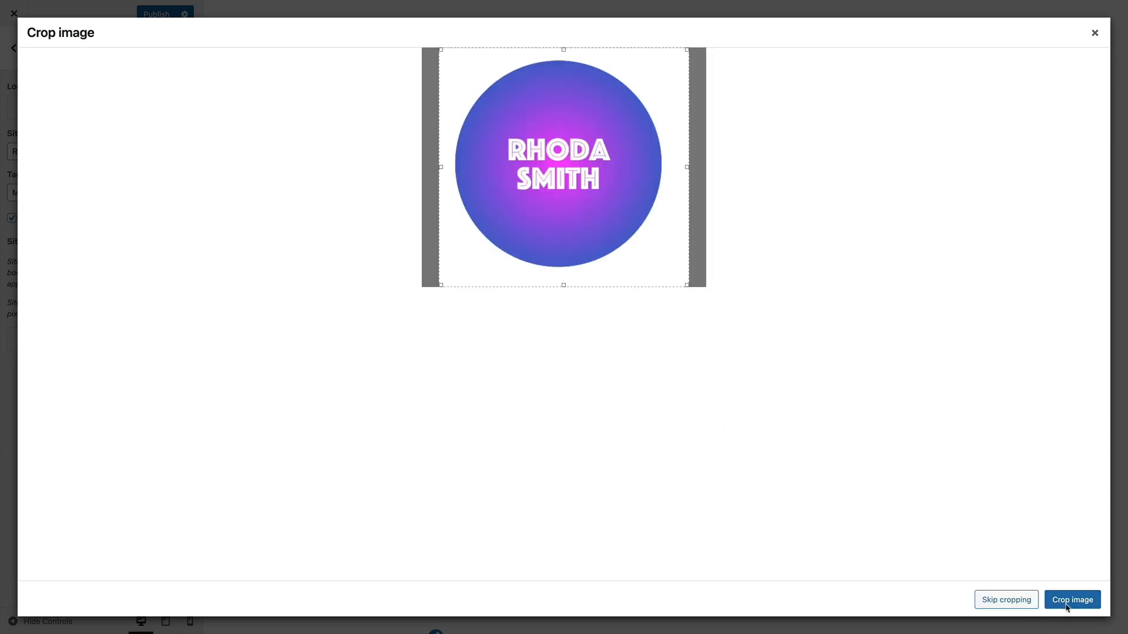
click(1071, 600)
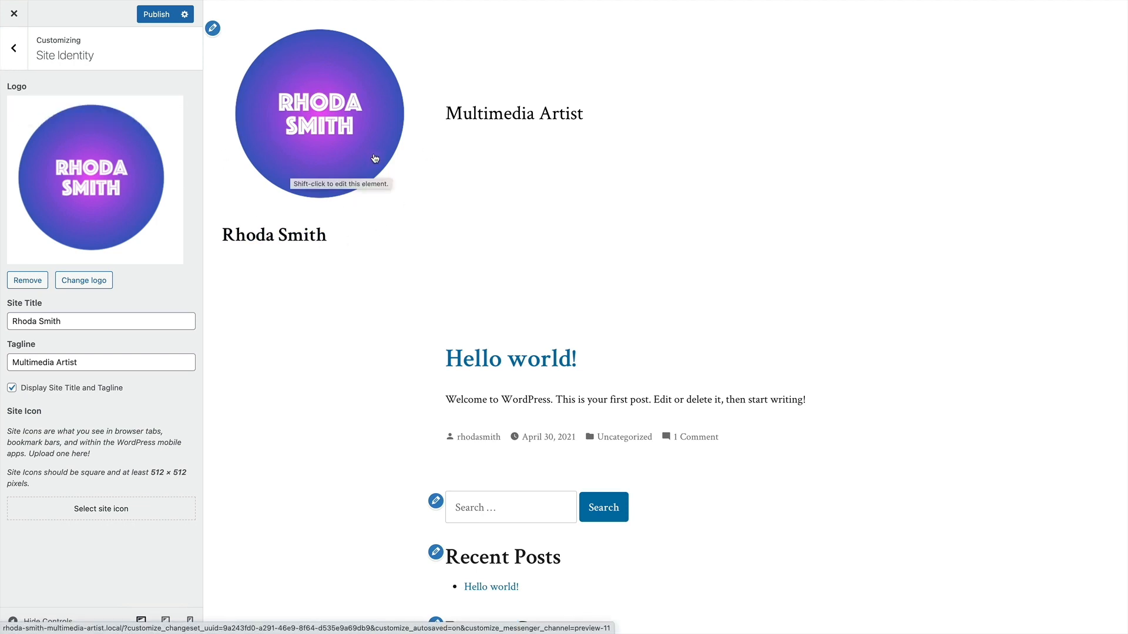
Turn off the display of the site title and tagline
click(11, 389)
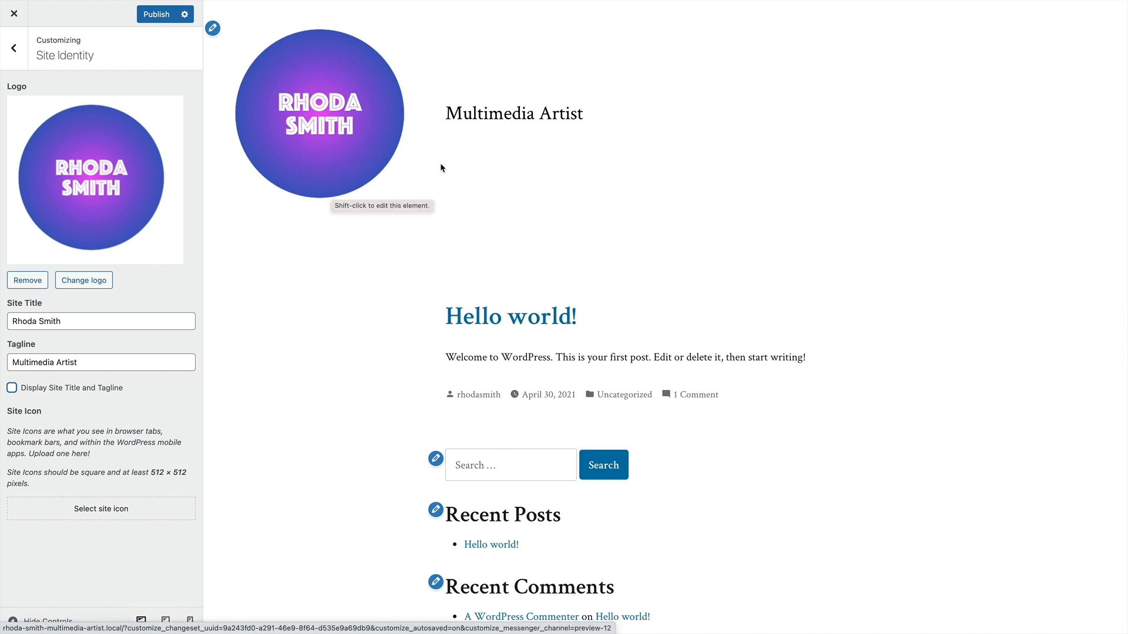
scroll(637, 157, down, 1)
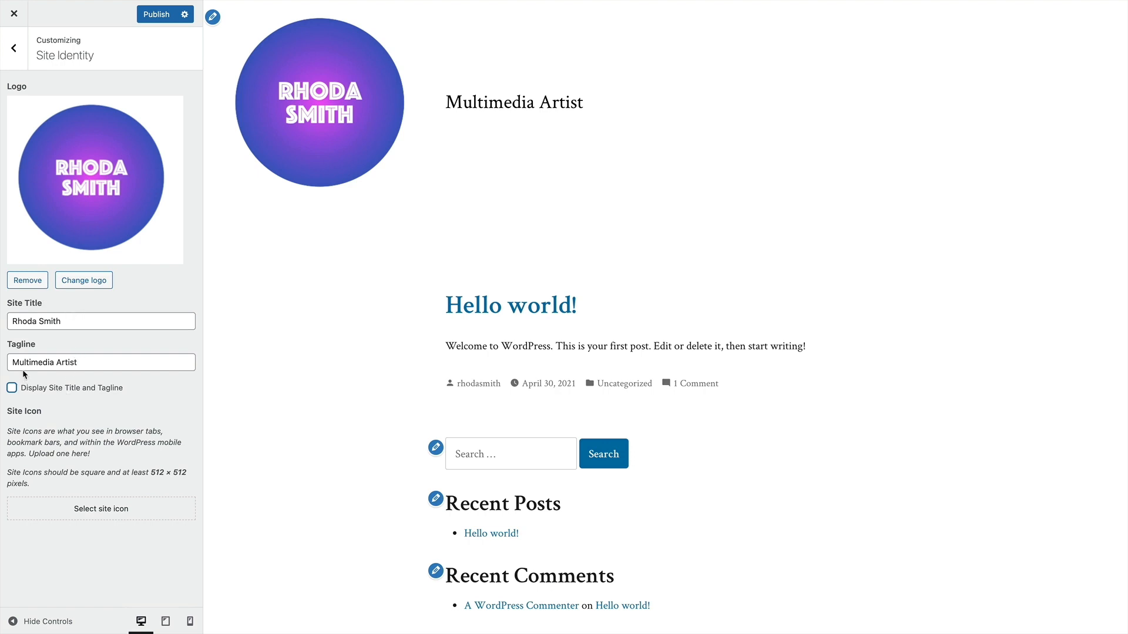
Set the existing cropped RS logo as the site icon, with alt text "cropped-RS-logo.png" and the suggested crop
click(77, 510)
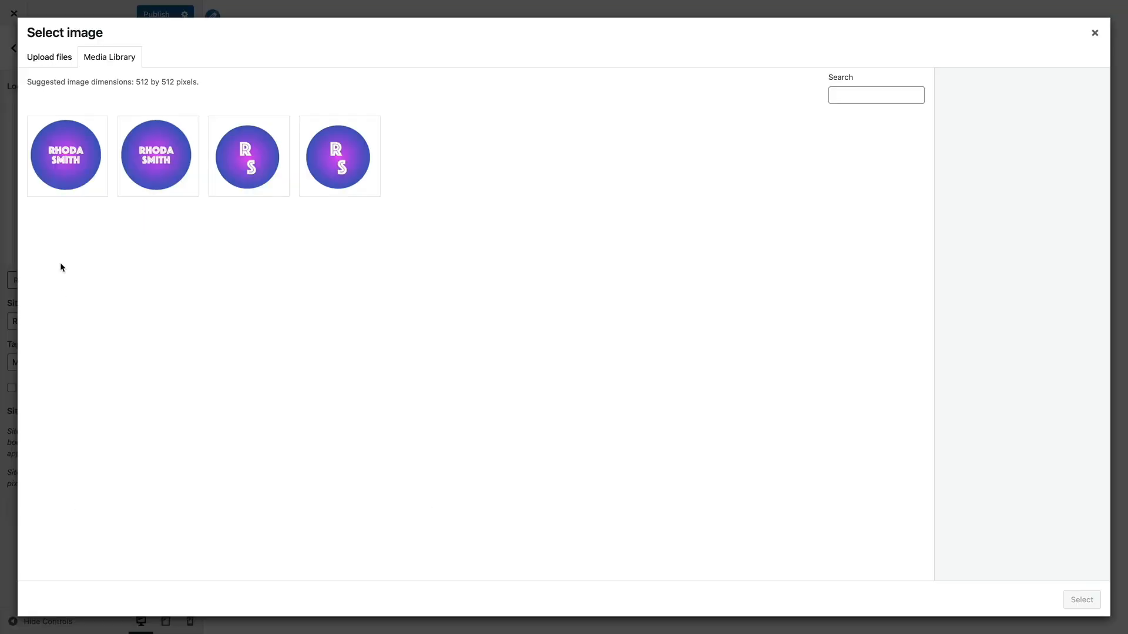
click(235, 173)
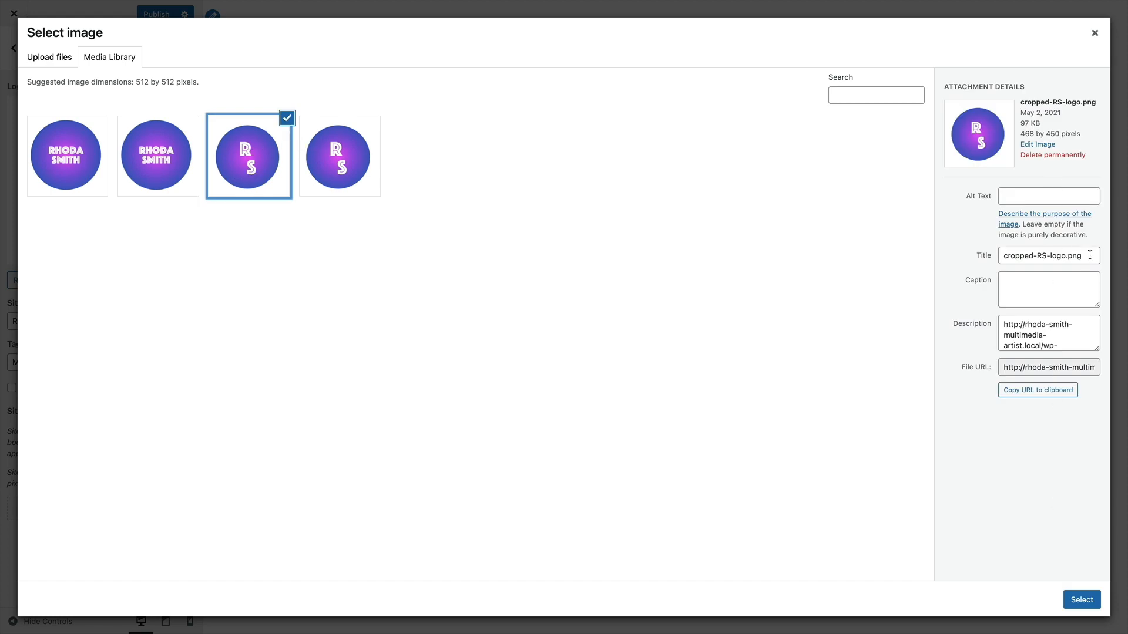
drag(1090, 255, 980, 251)
key(super+c)
click(1013, 194)
key(super+v)
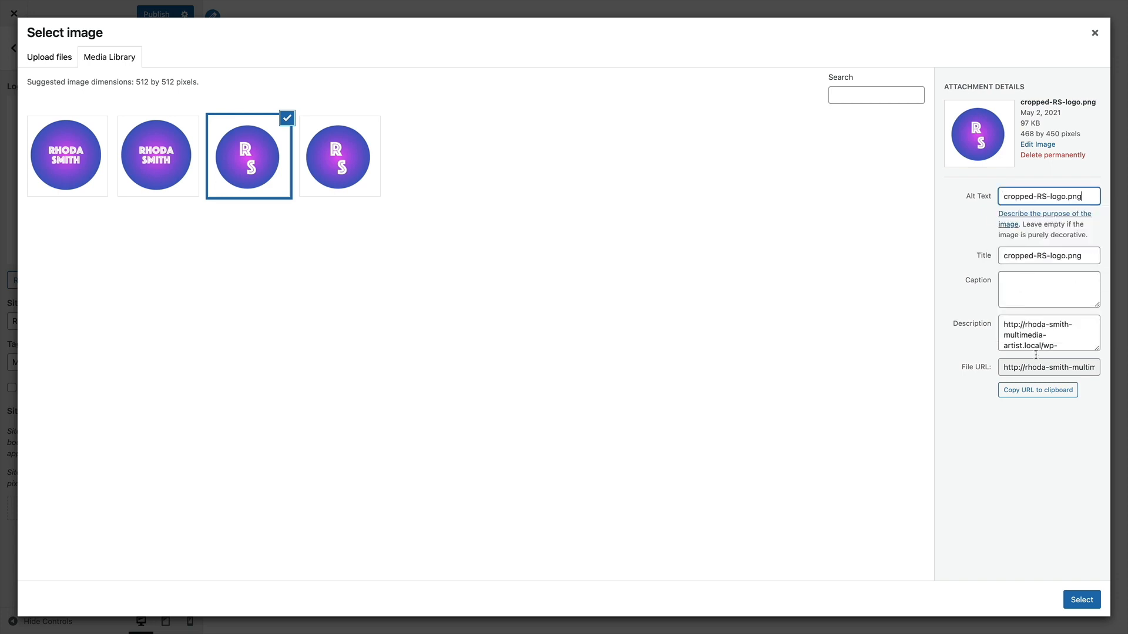
click(1081, 600)
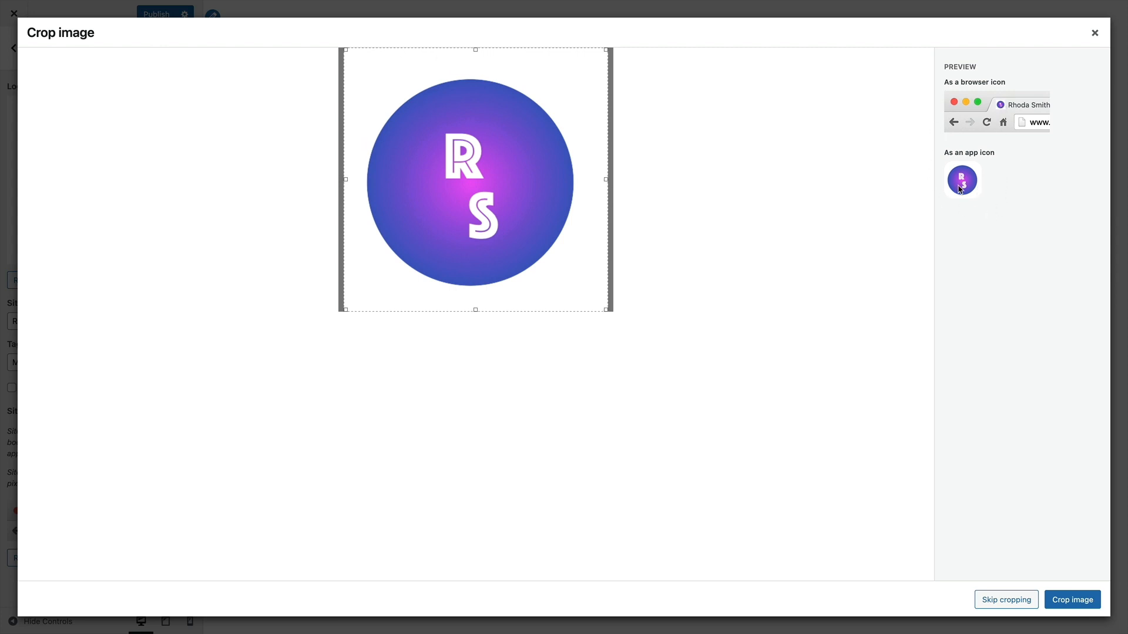
click(1073, 600)
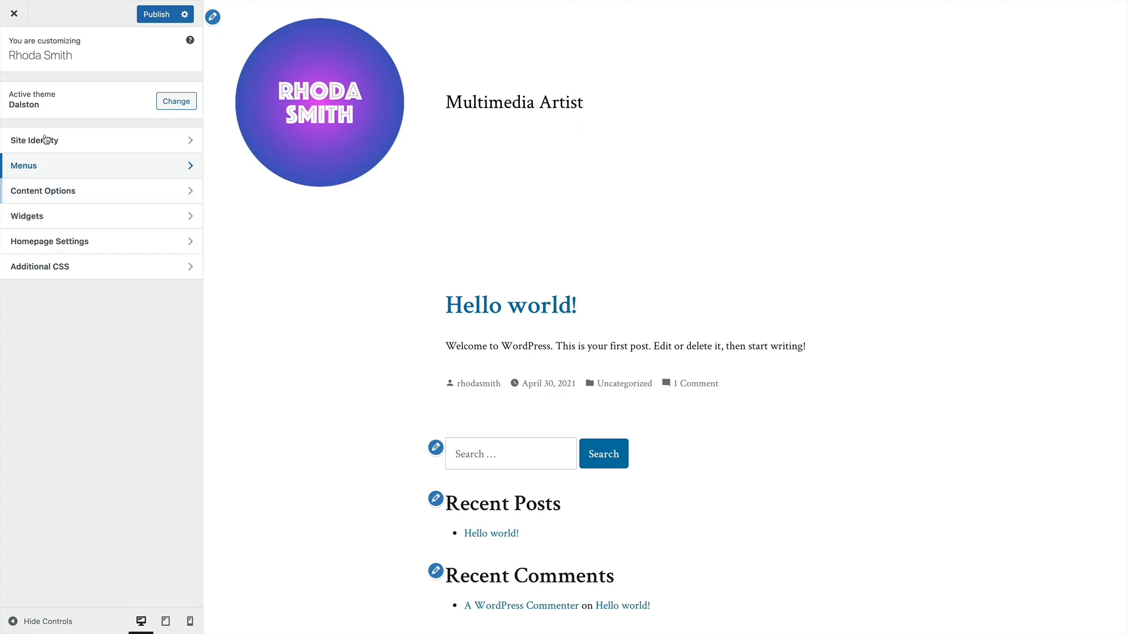
Create a new menu named "Main Menu" and assign it to the Primary location
click(77, 166)
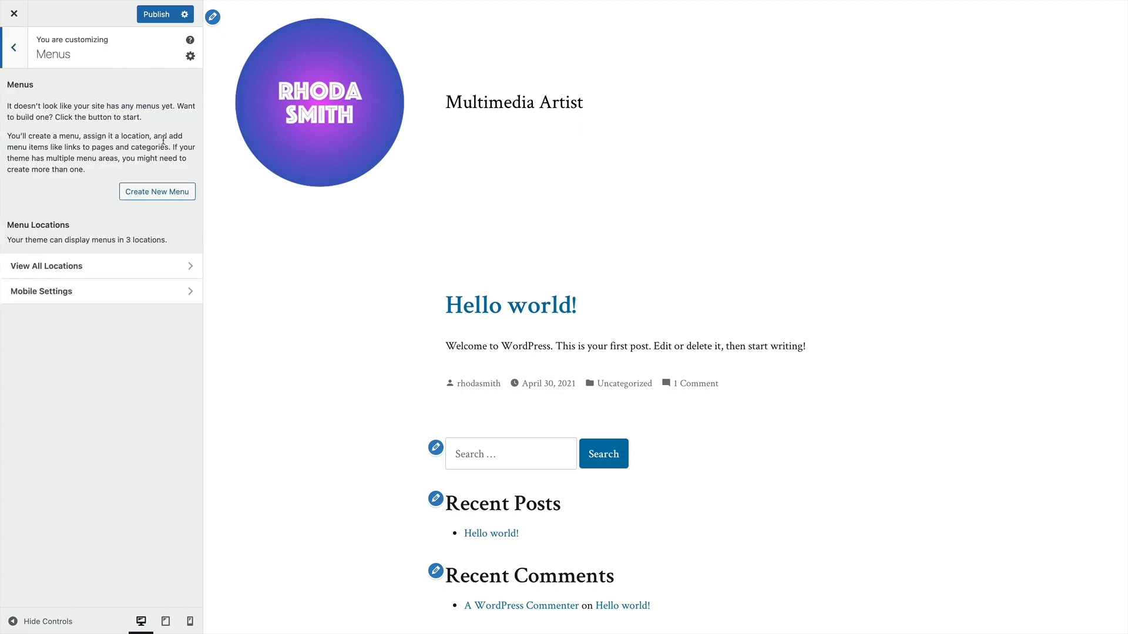
click(91, 271)
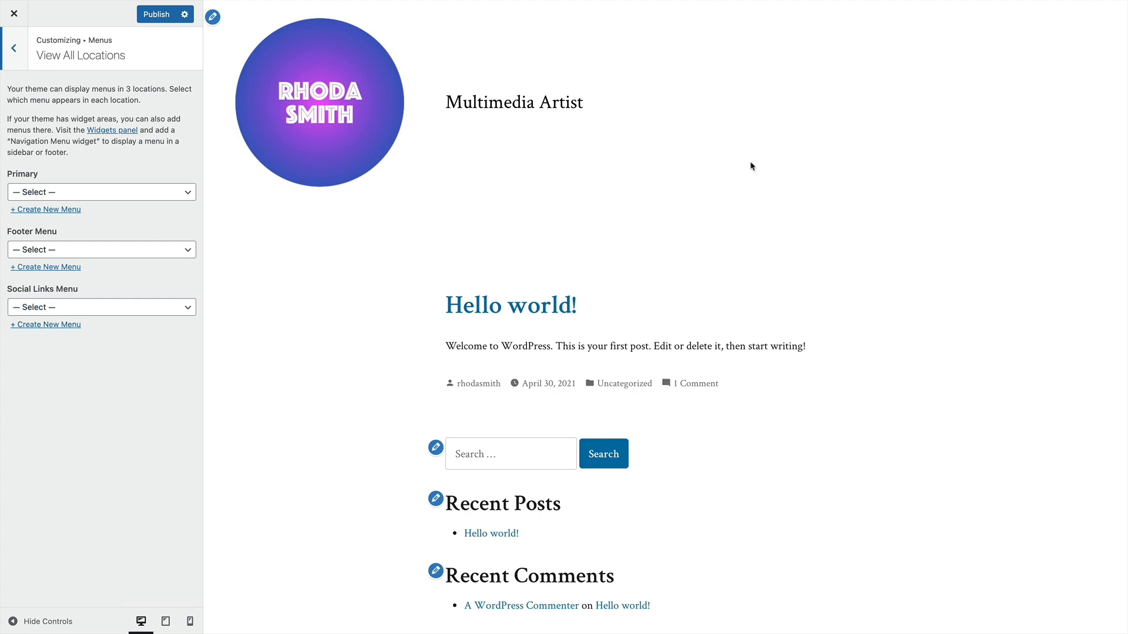
click(121, 197)
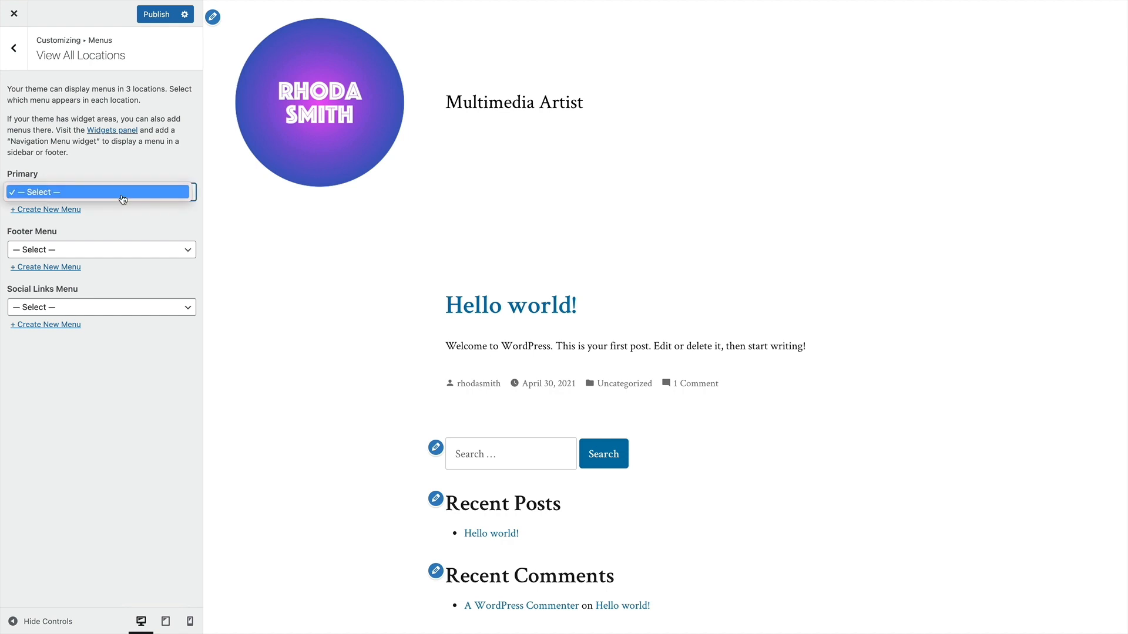
click(122, 198)
click(64, 211)
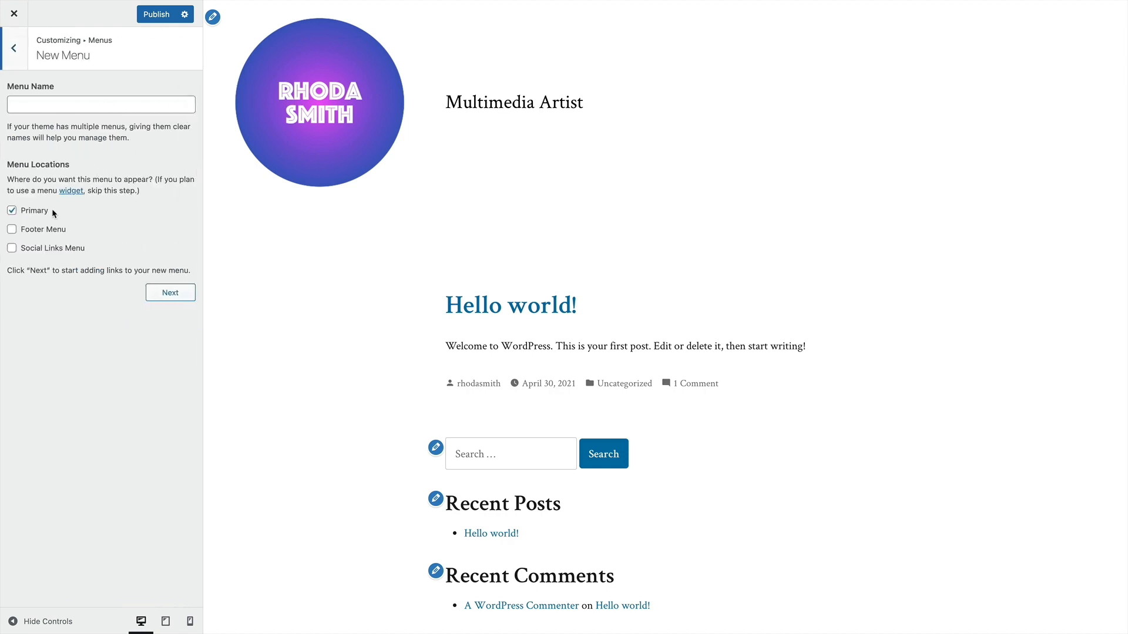
click(38, 98)
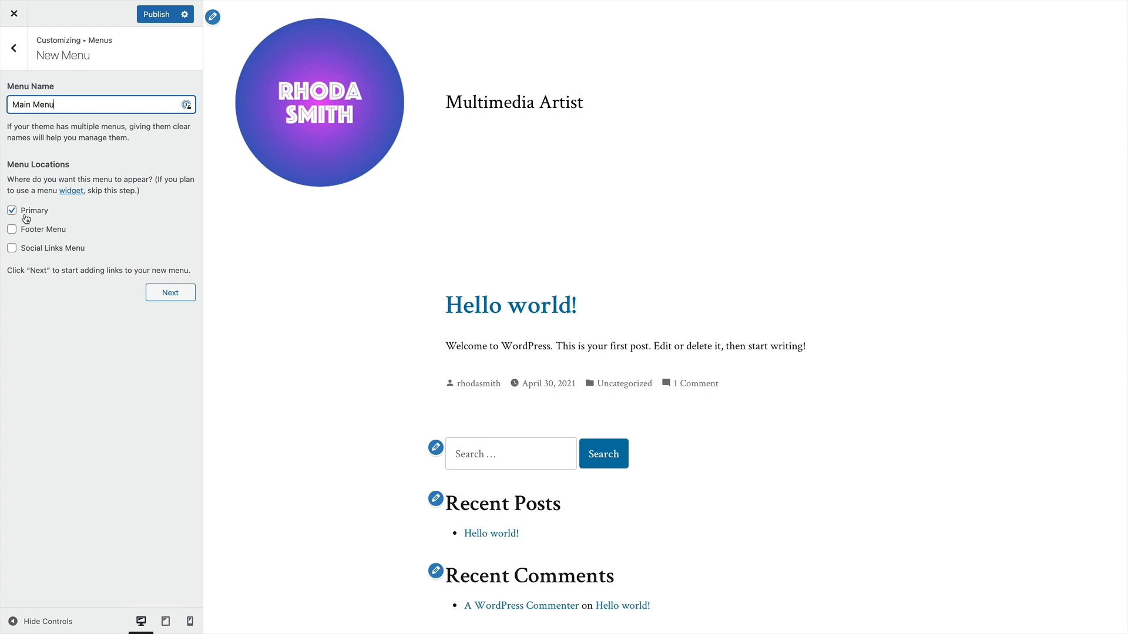
click(170, 293)
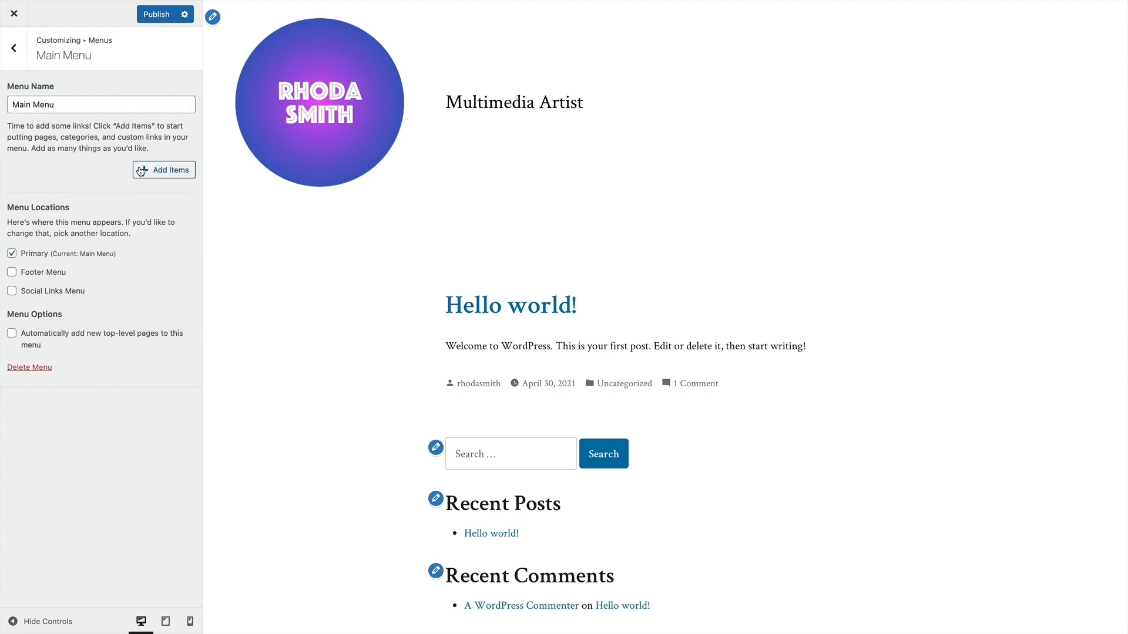
Look through the item types that can be added to the Main Menu, from custom links to categories
click(141, 171)
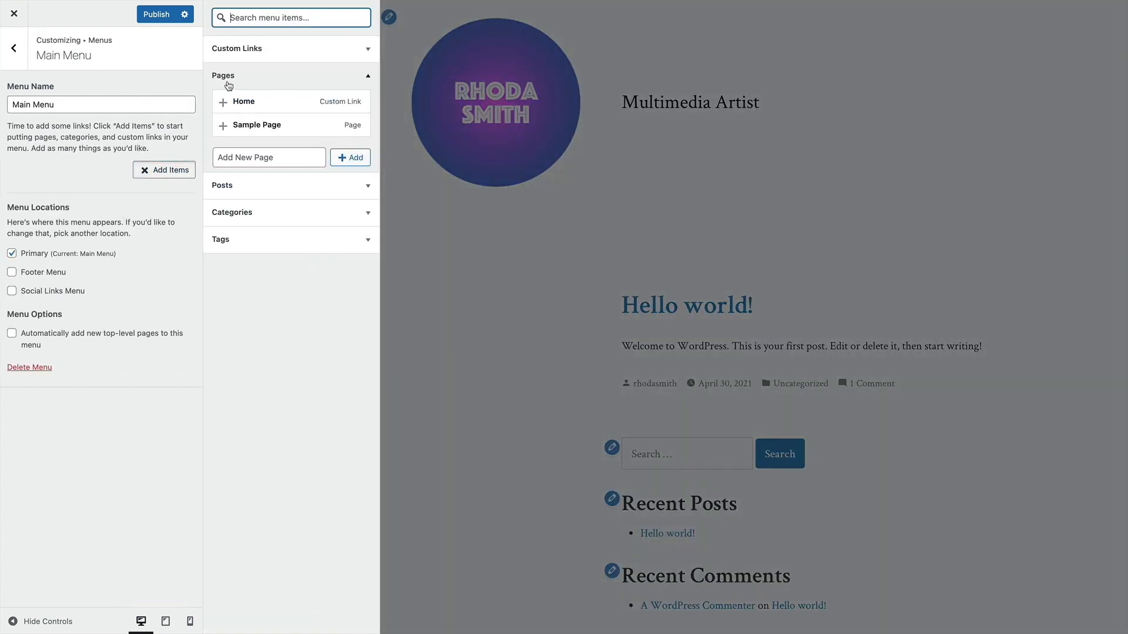
click(259, 48)
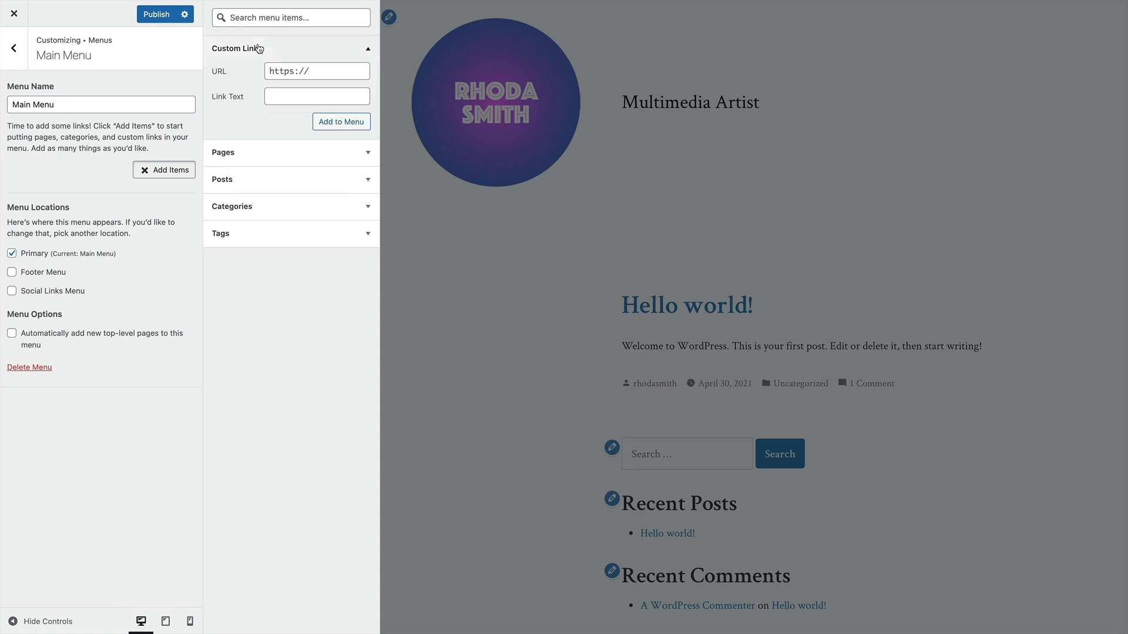
click(246, 191)
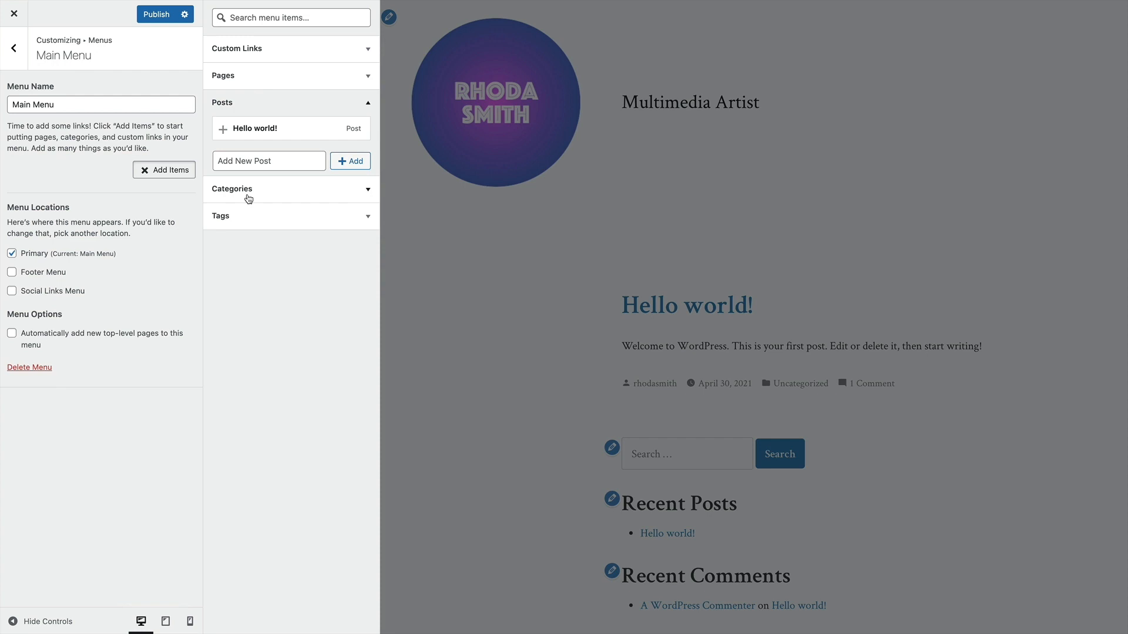
click(249, 194)
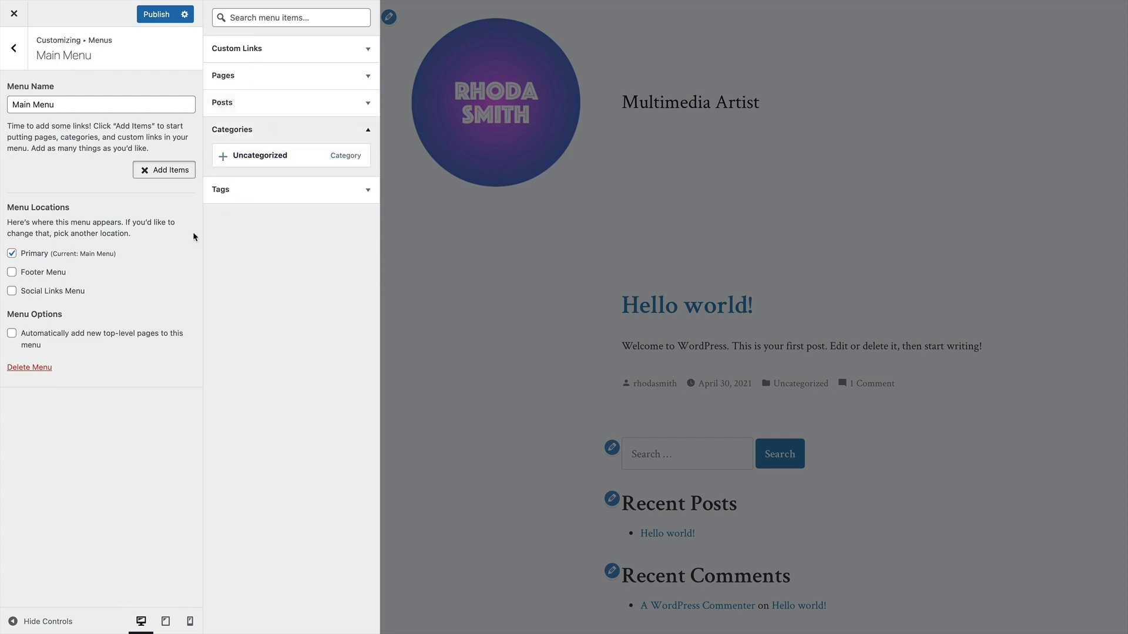
click(14, 48)
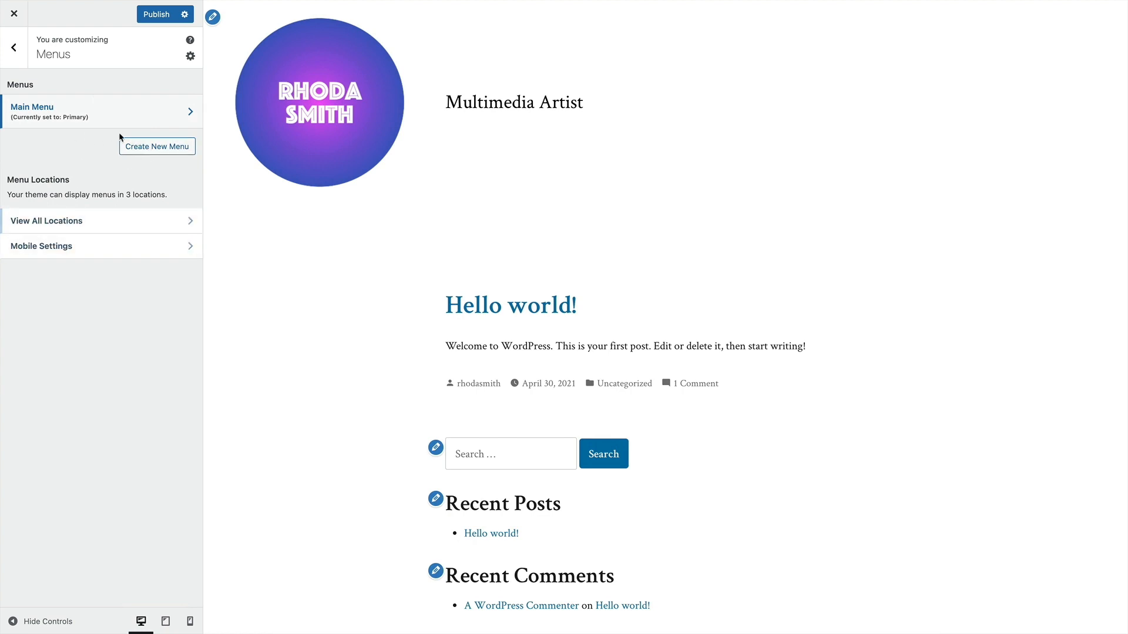
Create a new menu named "Footer Menu" and assign it to the Footer Menu location
click(143, 146)
click(65, 105)
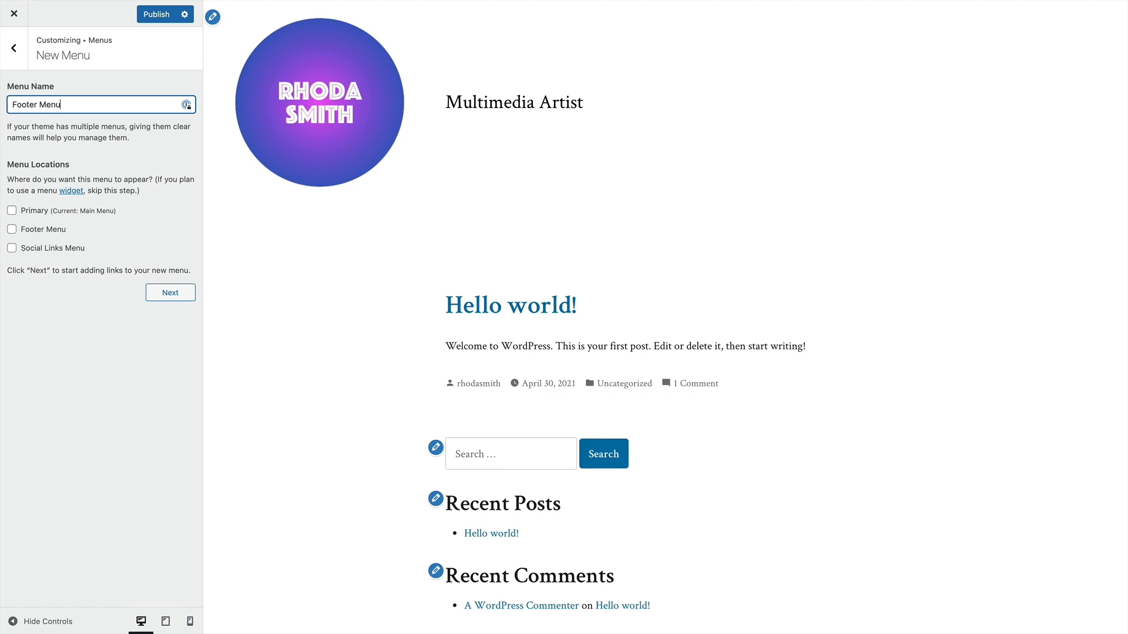
click(45, 235)
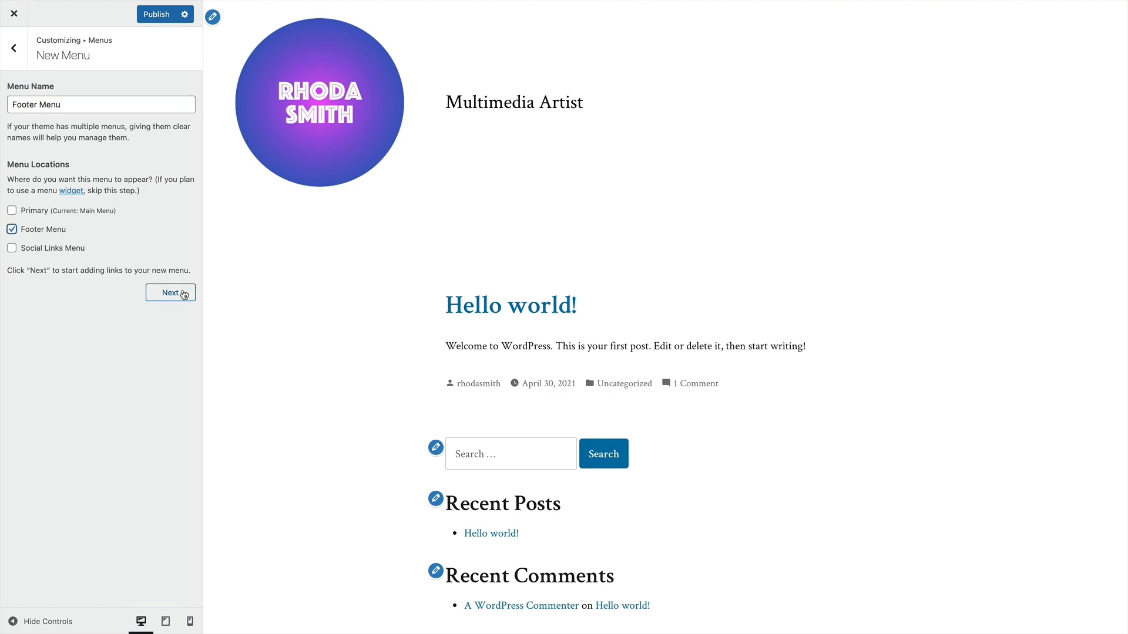
click(183, 293)
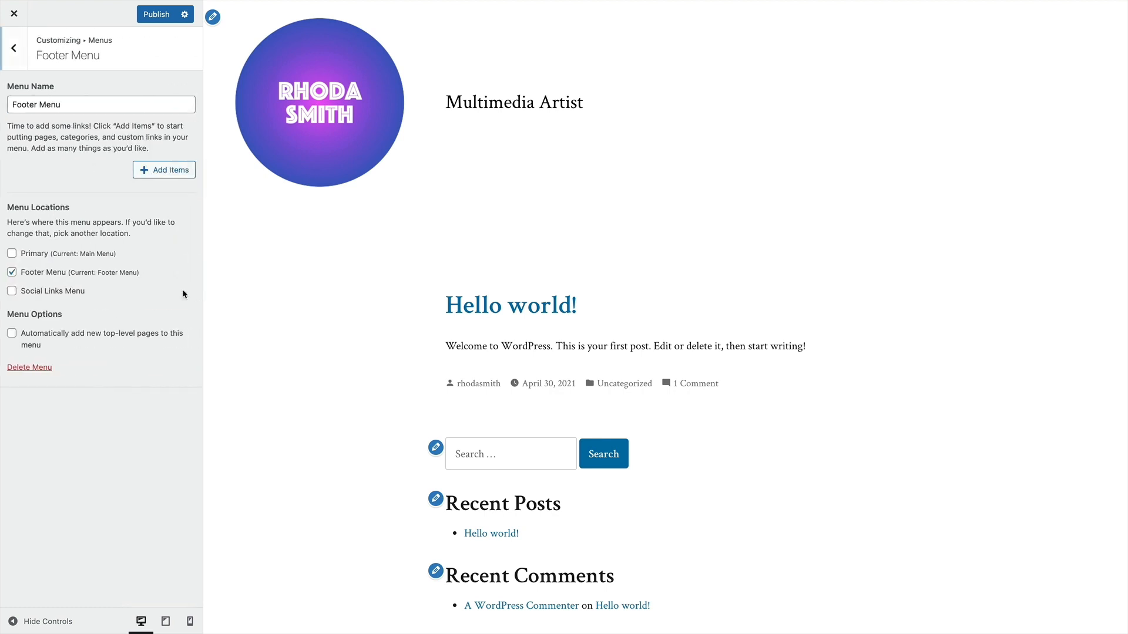
click(14, 63)
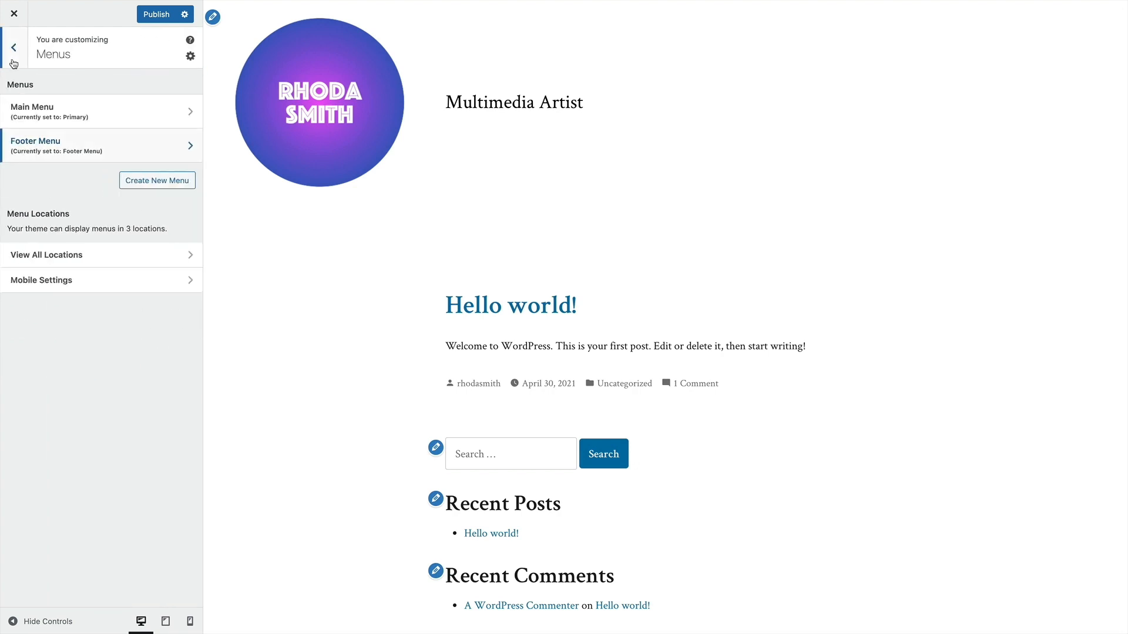
Create a new menu named "Social Links" and assign it to the Social Links Menu location
click(133, 187)
click(74, 105)
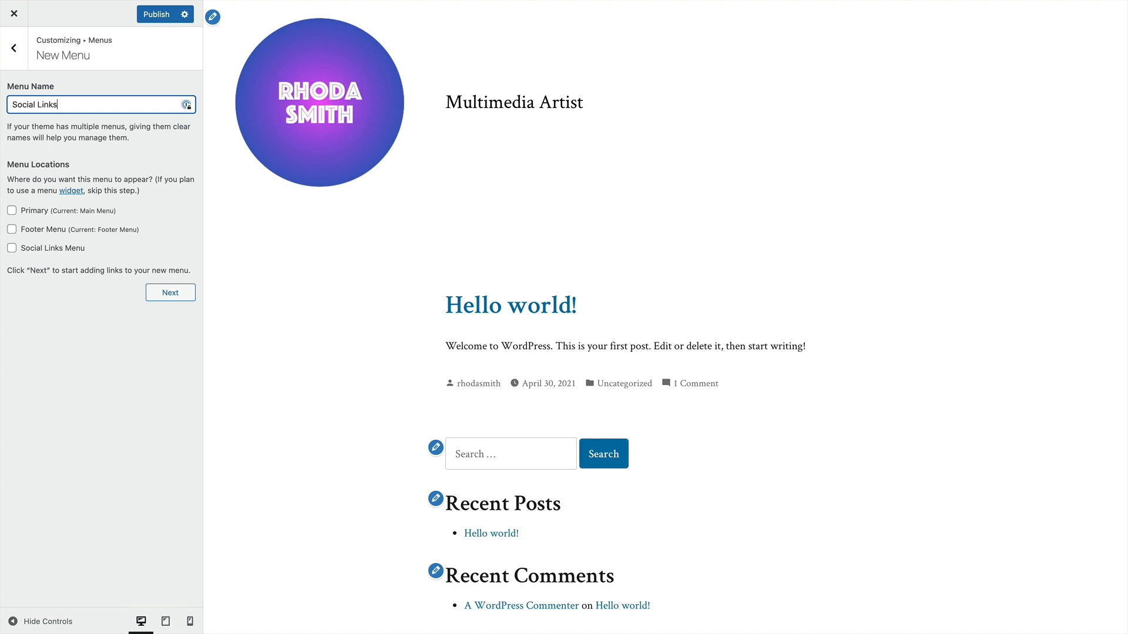
click(53, 252)
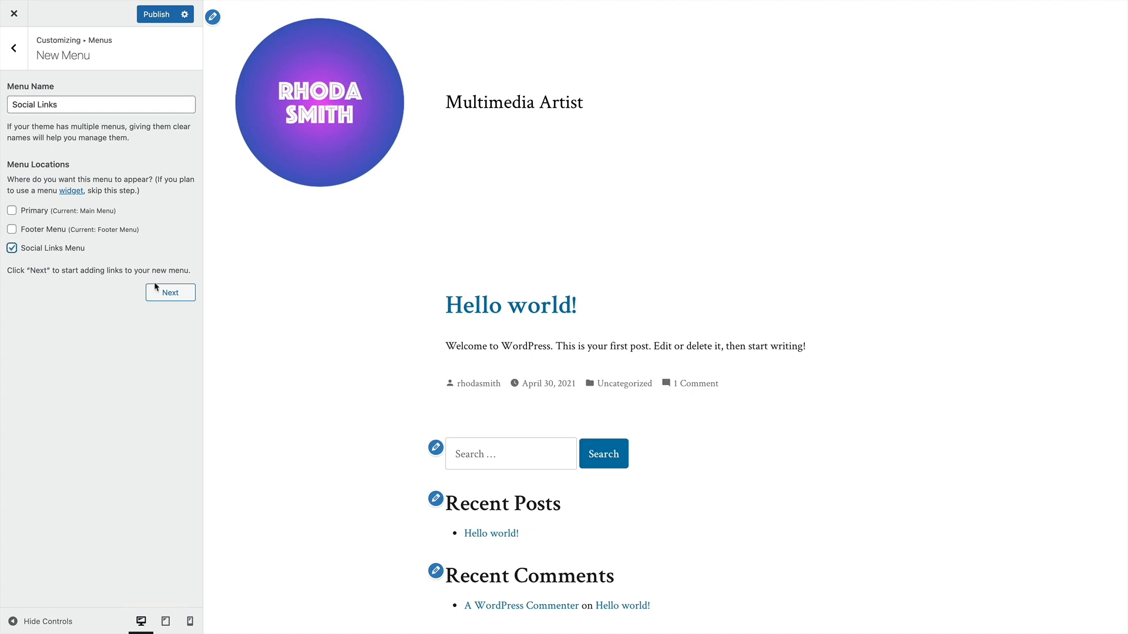
click(169, 293)
Add a custom link to Facebook.com with the link text "Facebook" to the Social Links menu
click(144, 174)
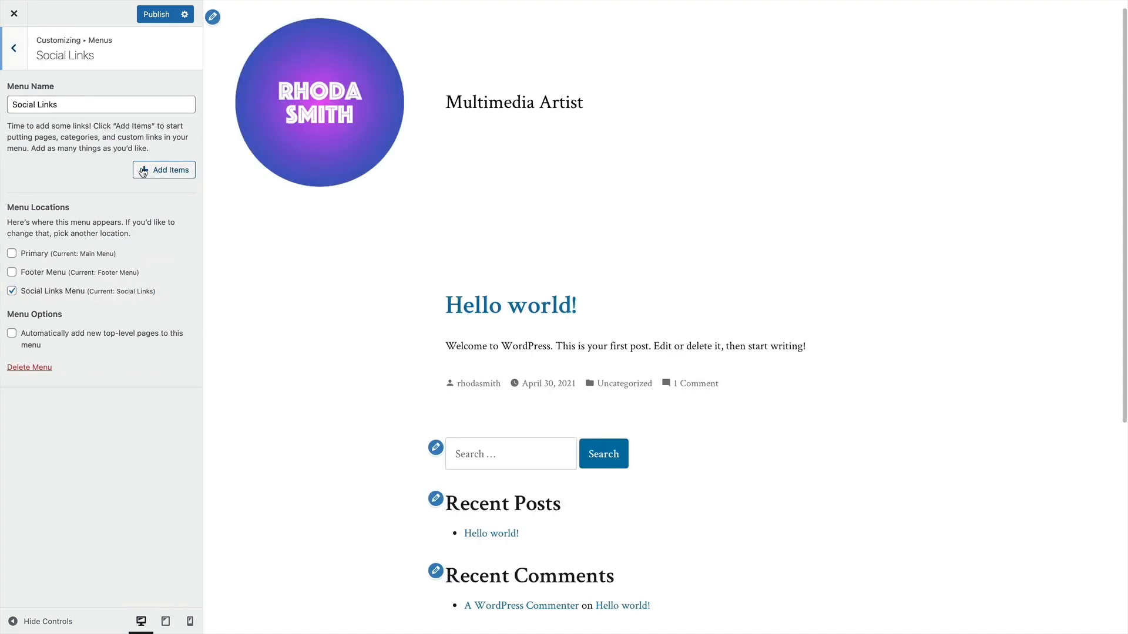
click(255, 50)
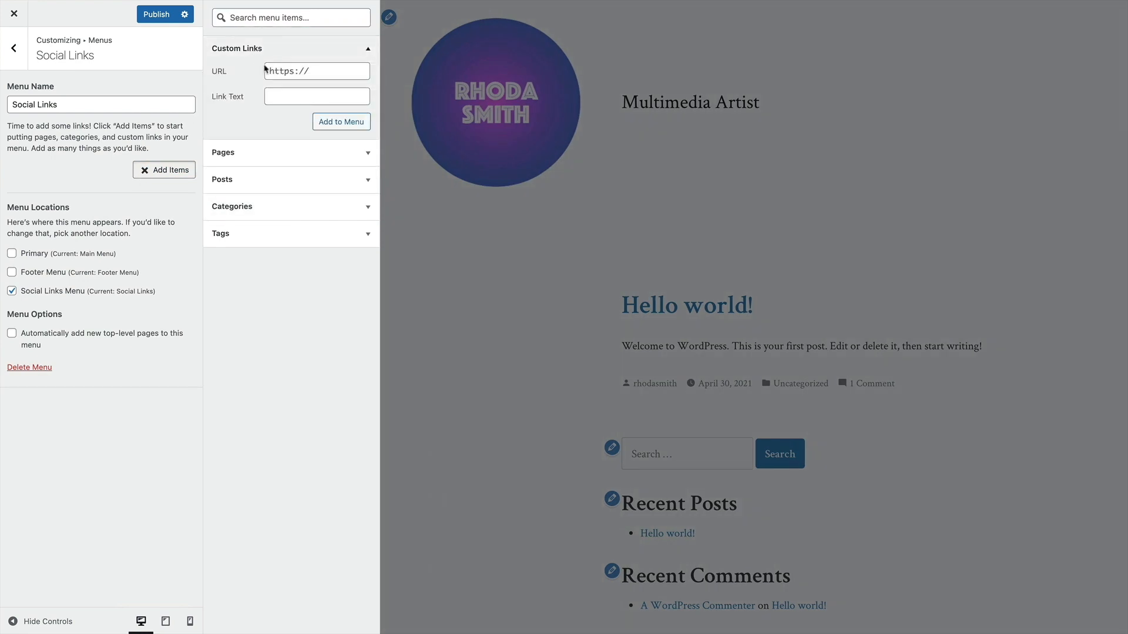
click(312, 72)
text(h)
text(ttps://Facebook.)
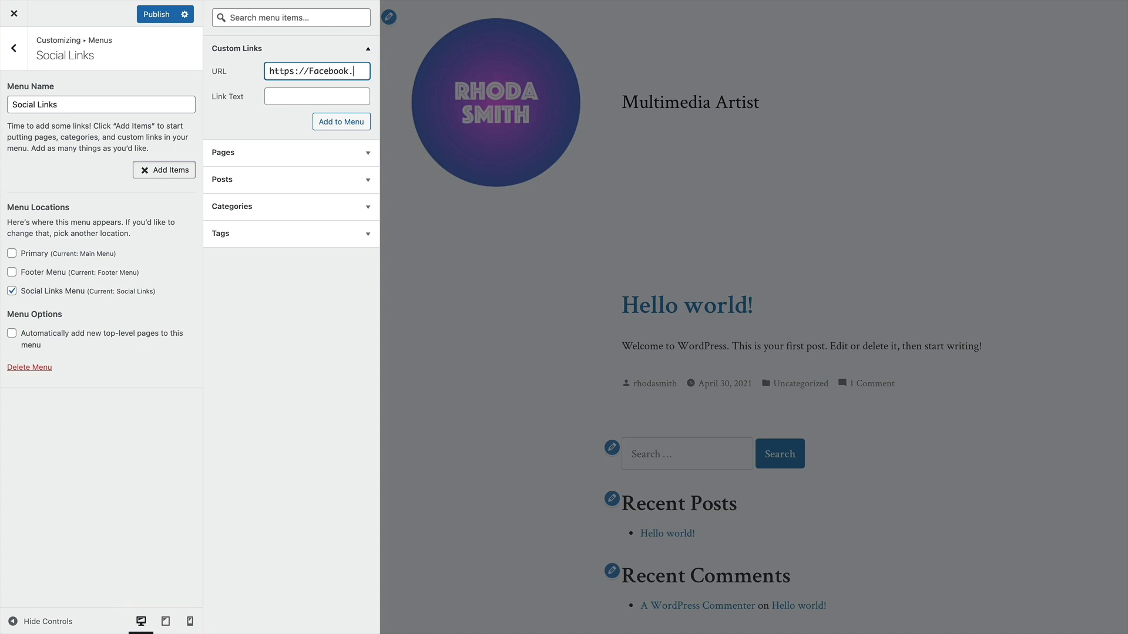
text(com/page)
key(BackSpace)
key(BackSpace)
key(BackSpace)
key(BackSpace)
click(272, 96)
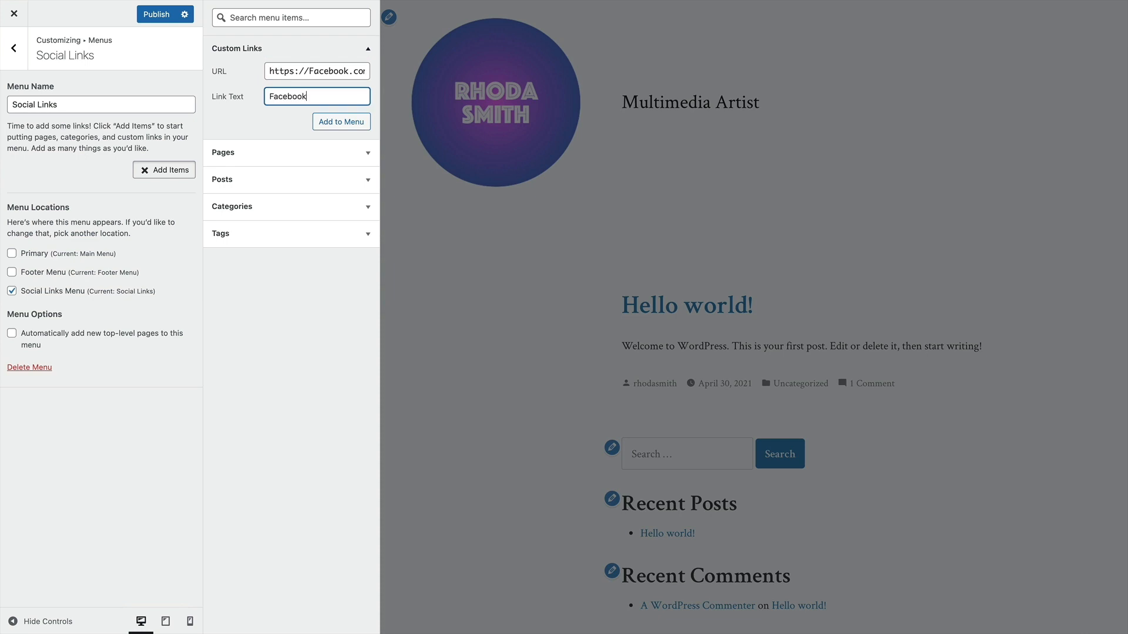
click(337, 122)
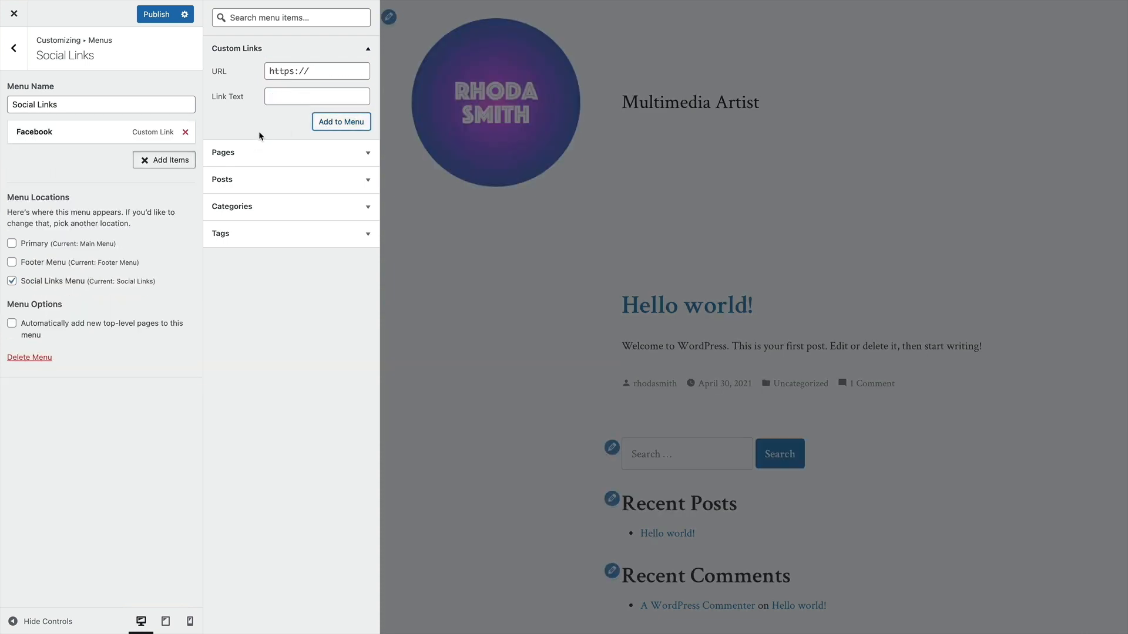
text(twitter.com)
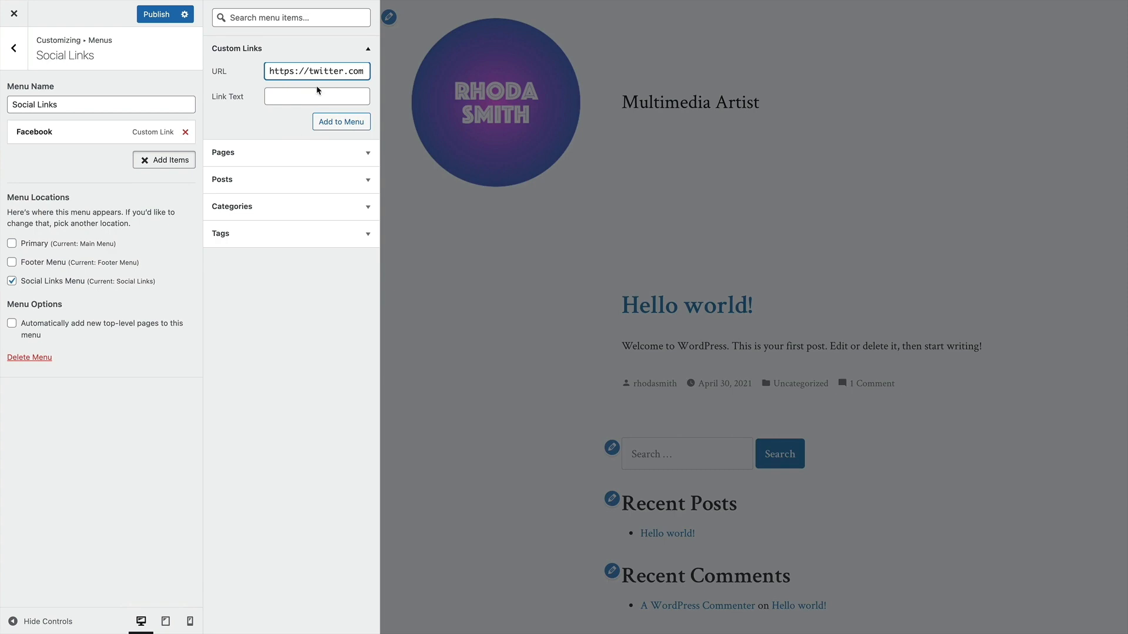
click(312, 93)
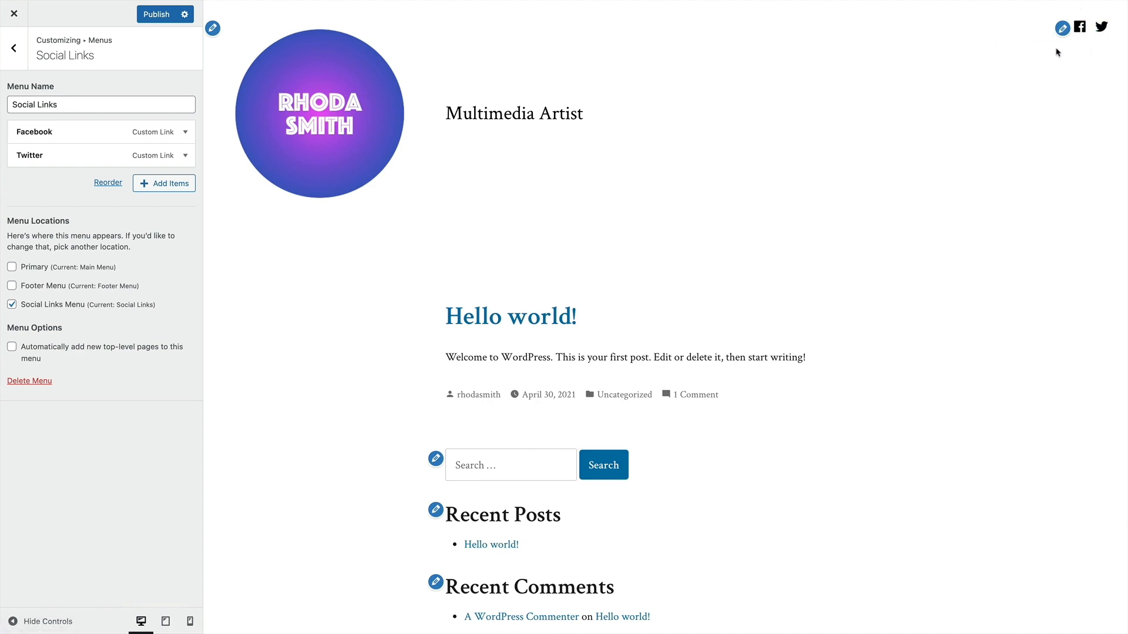
click(14, 59)
Remove the Recent Comments and Meta widgets from the footer widget area
click(148, 14)
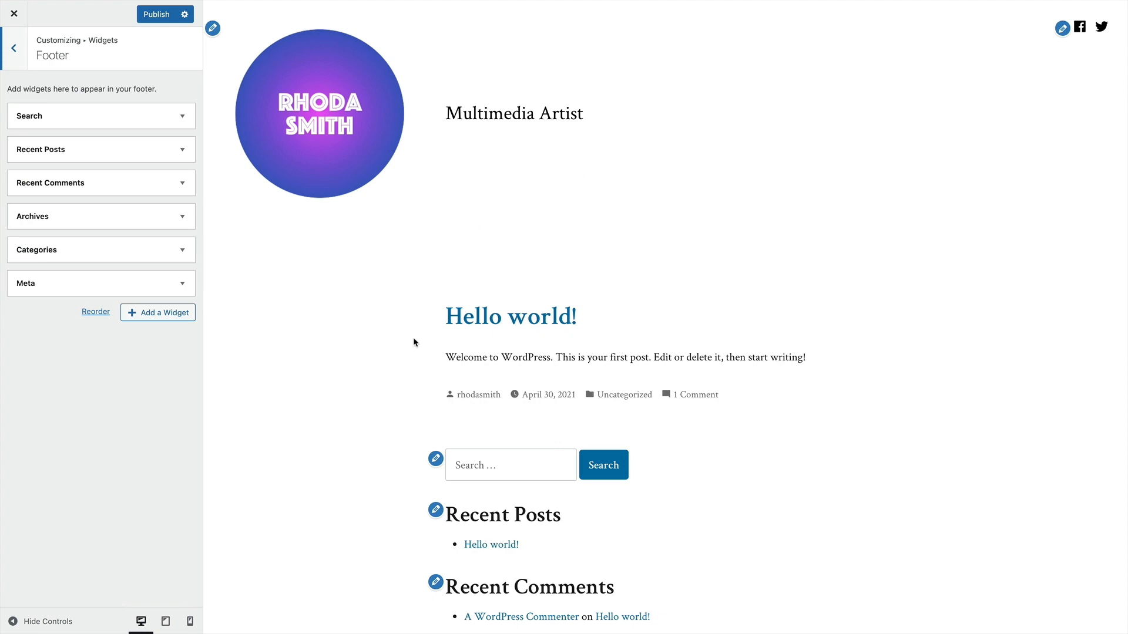
scroll(414, 337, down, 5)
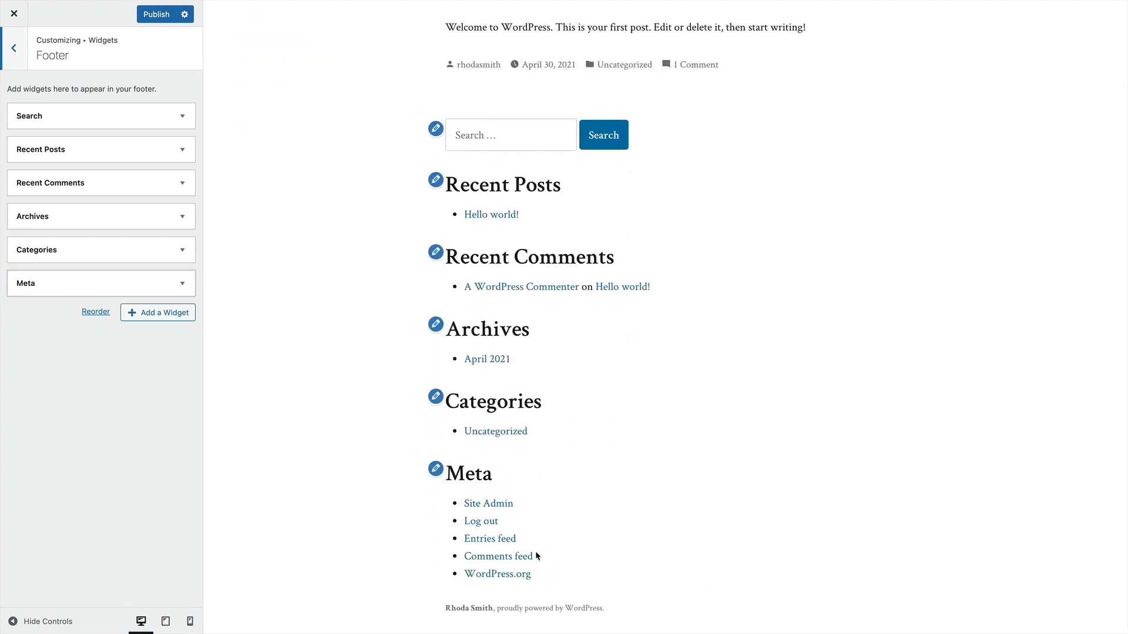
scroll(491, 361, up, 4)
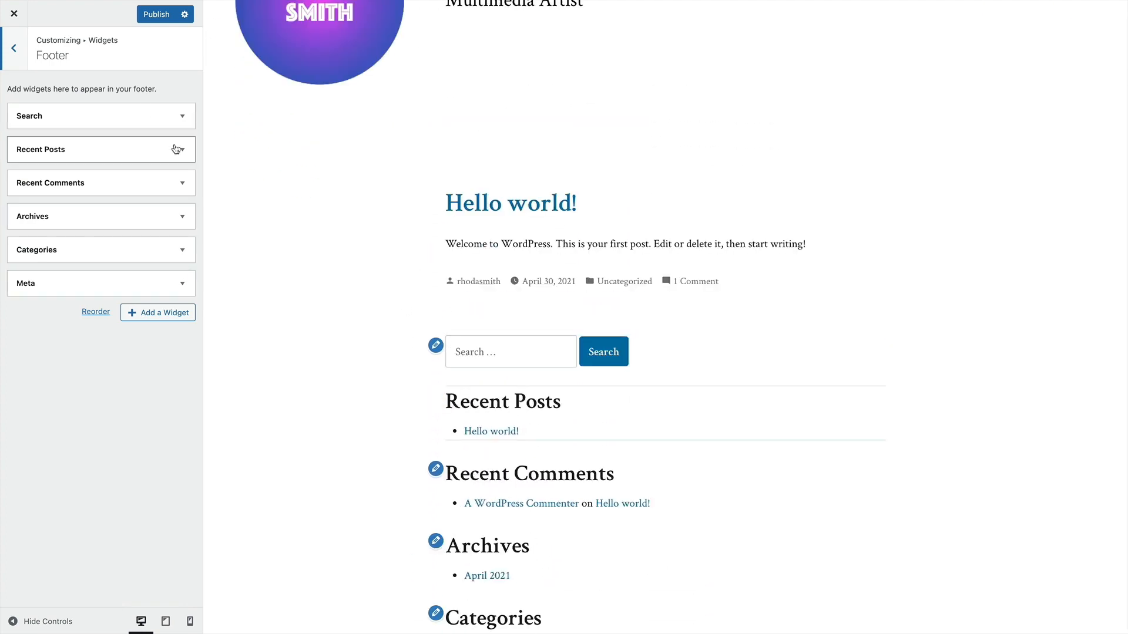
click(176, 149)
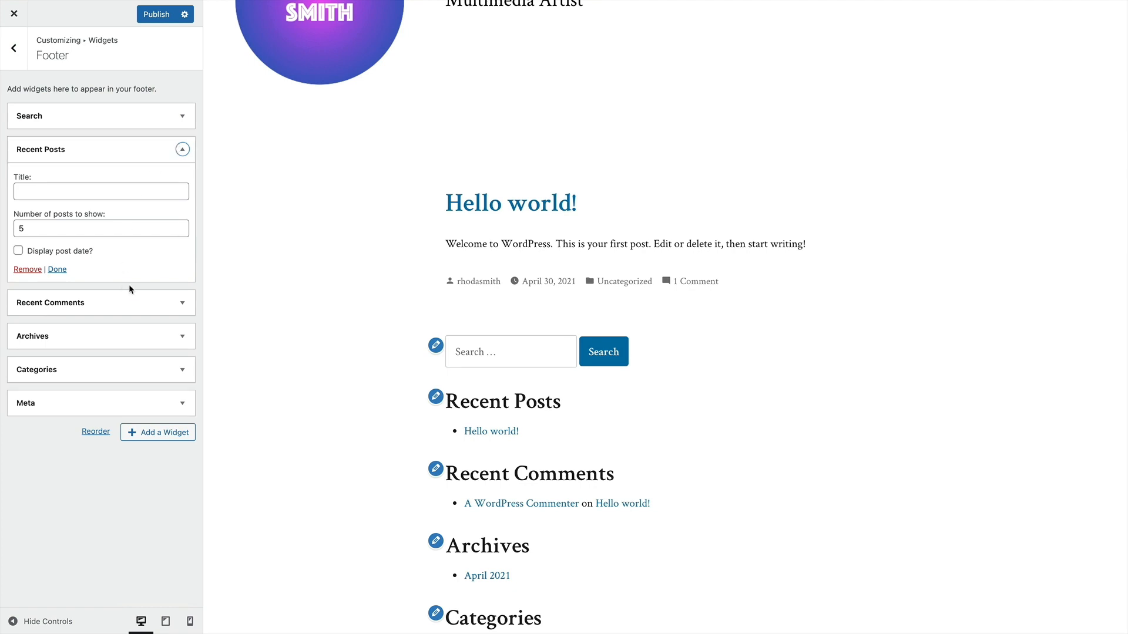
click(181, 309)
click(30, 284)
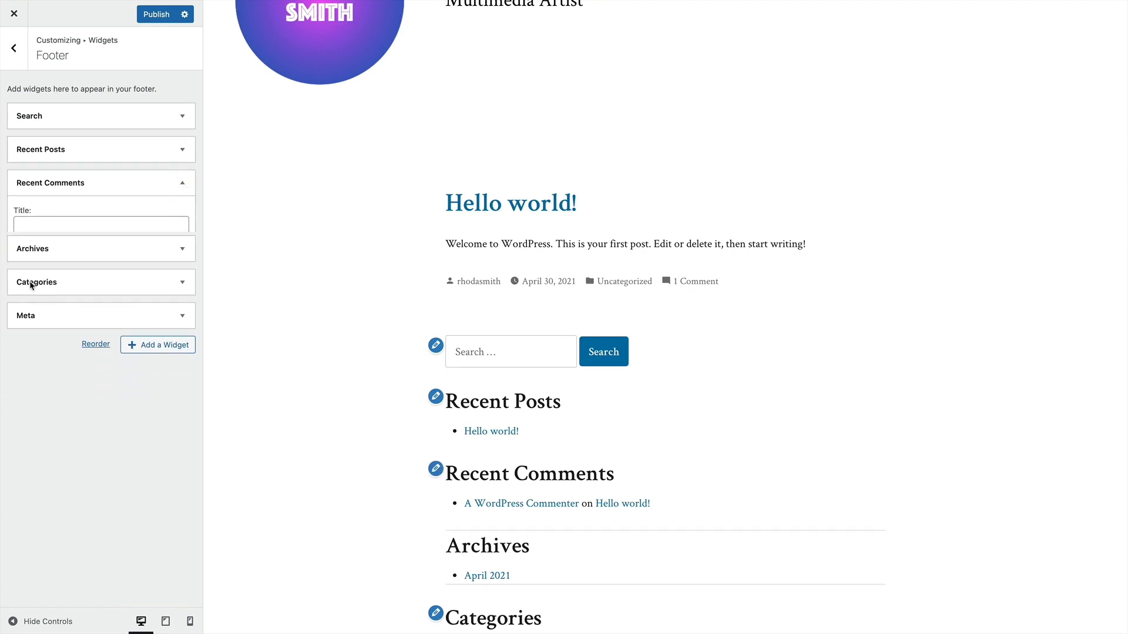
click(182, 249)
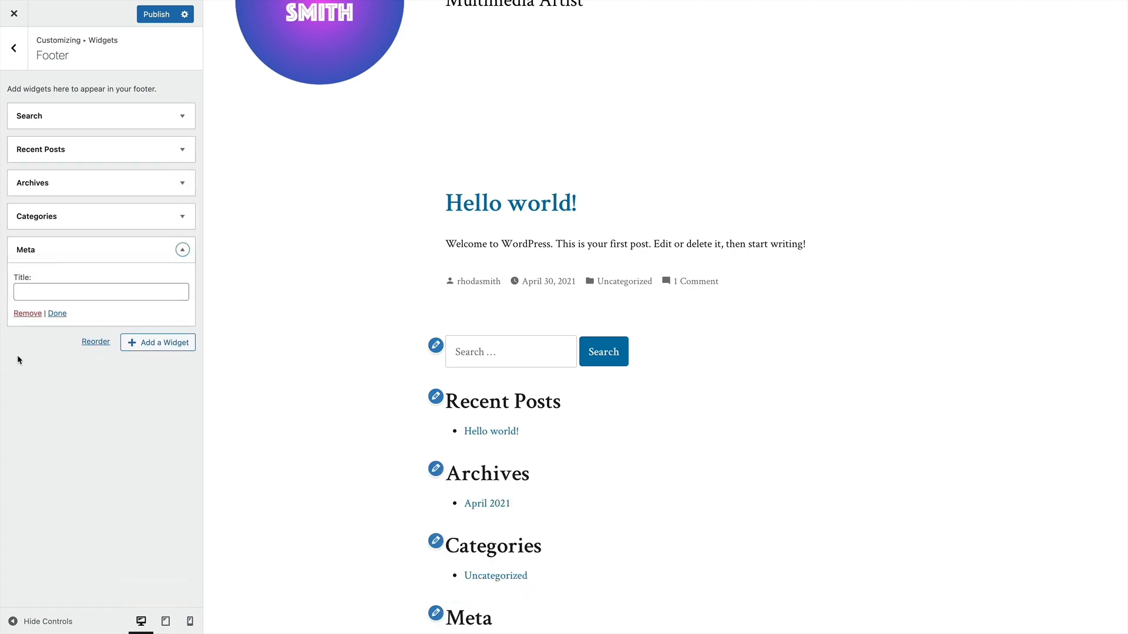
click(28, 314)
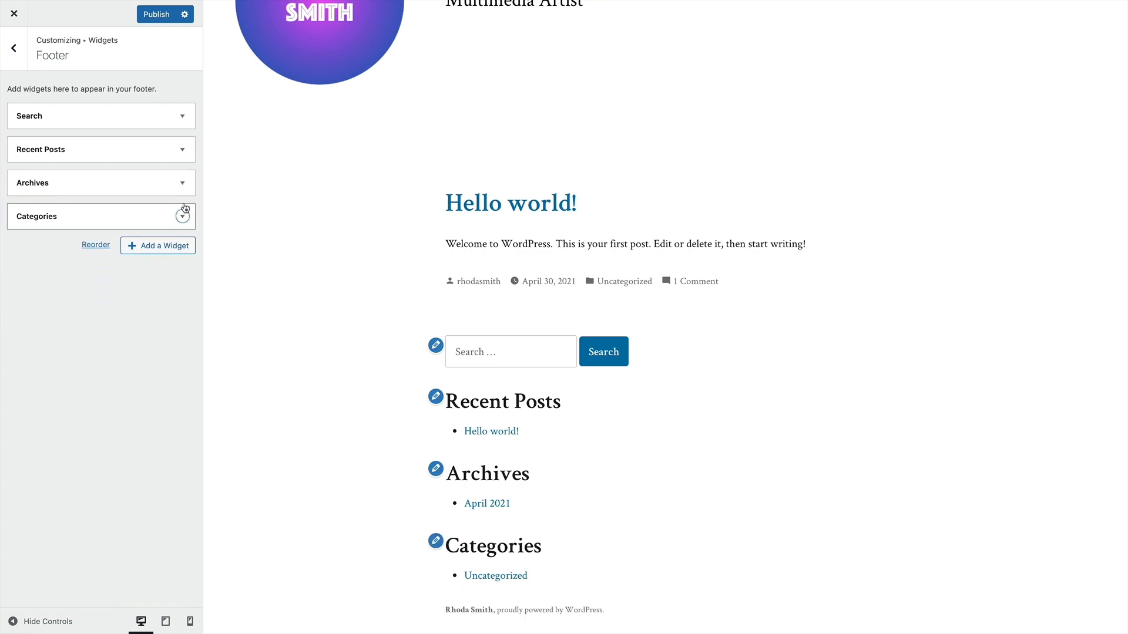
Browse the list of widgets that can be added to the footer
click(139, 249)
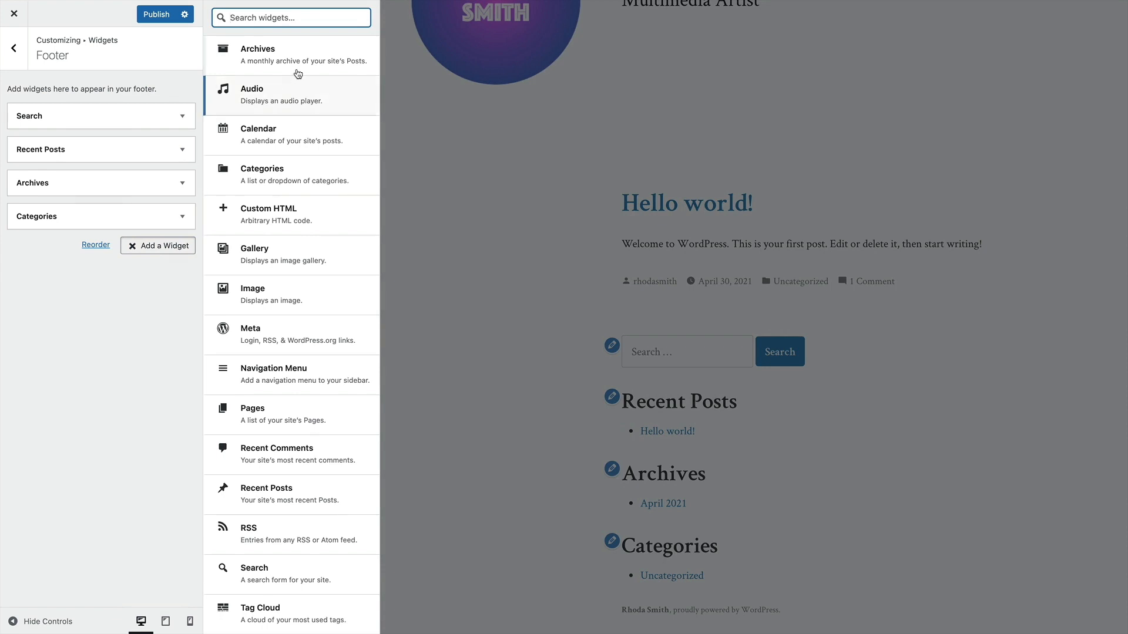
scroll(297, 64, down, 3)
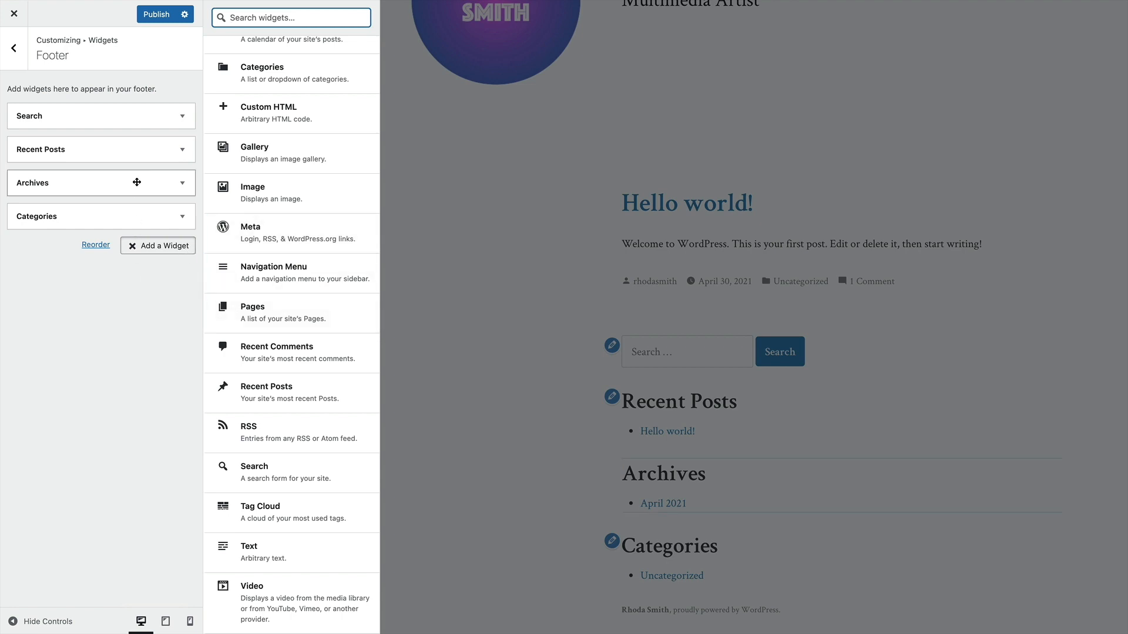
click(14, 50)
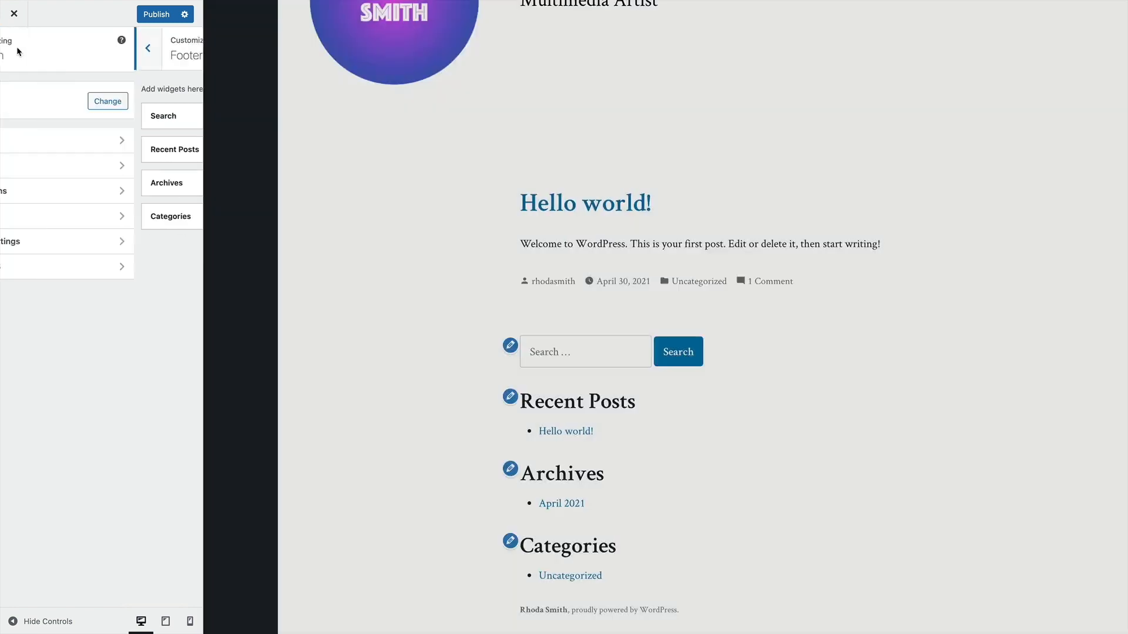
Set the homepage to display a static page and create a new page named "Home" for it
click(61, 245)
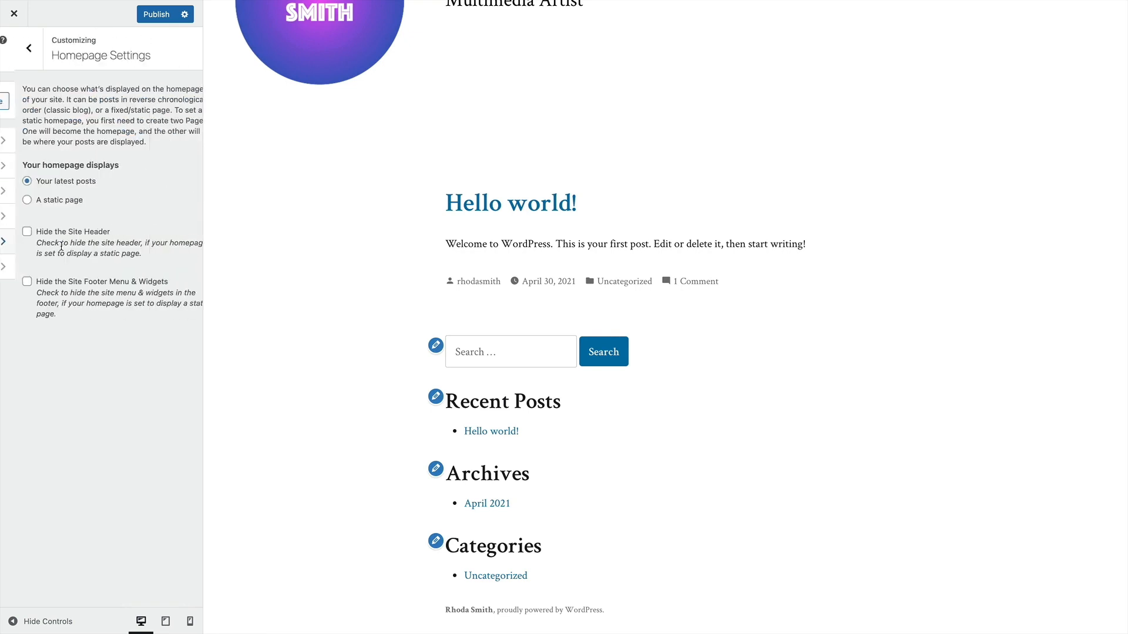
scroll(329, 369, up, 3)
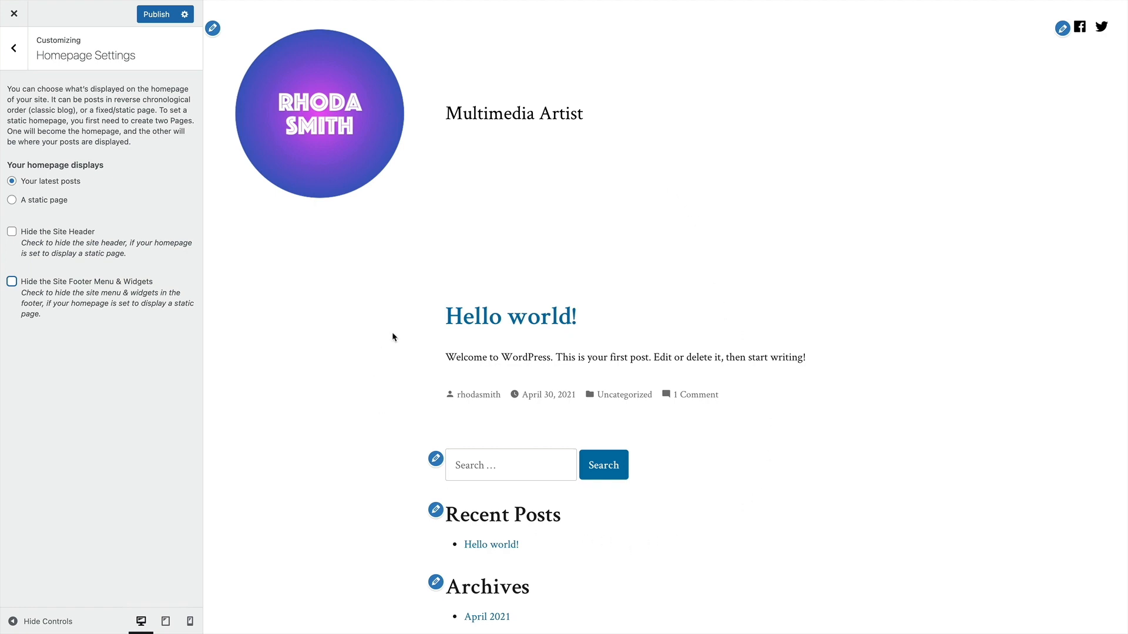
click(12, 200)
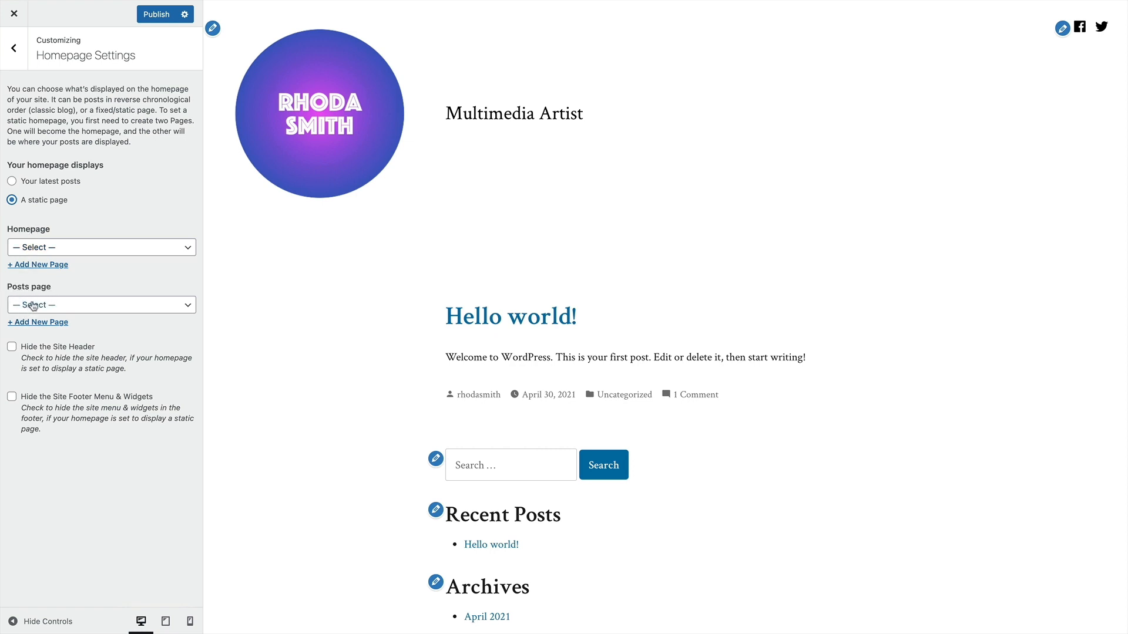
click(34, 265)
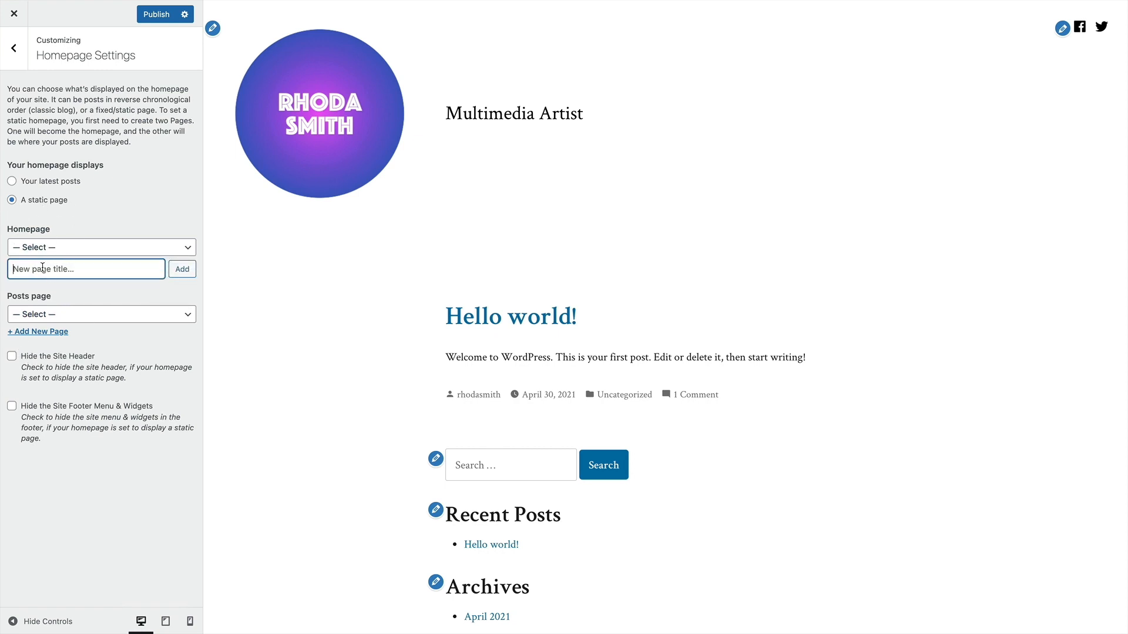
text(Home)
click(180, 269)
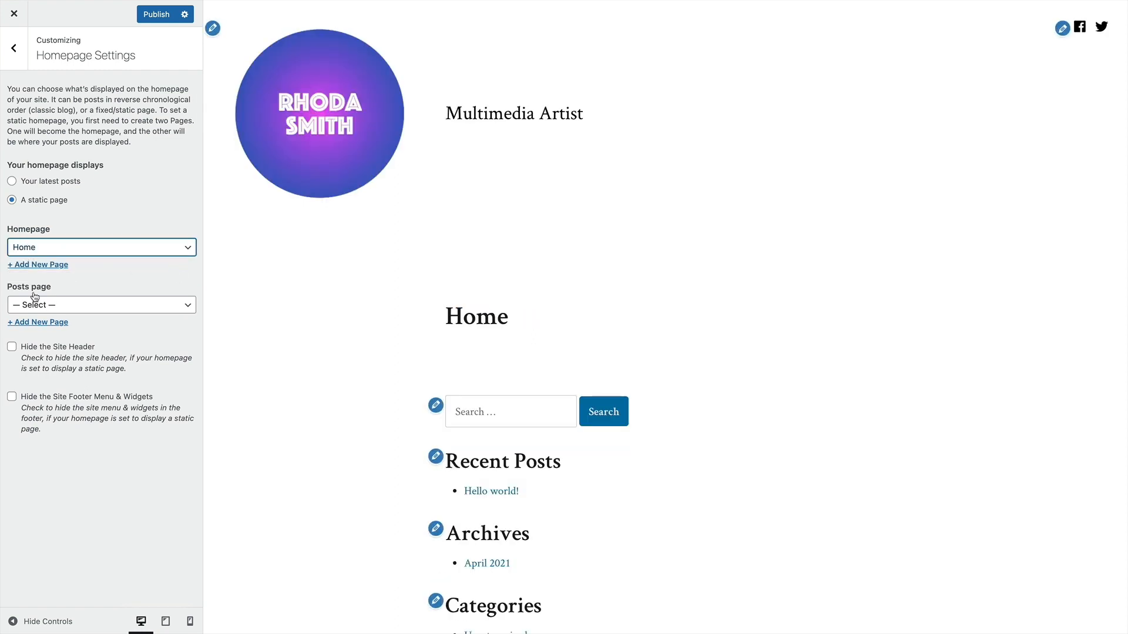
Create a new page named "Blog" as the posts page and hide the homepage's site footer menu and widgets
click(33, 321)
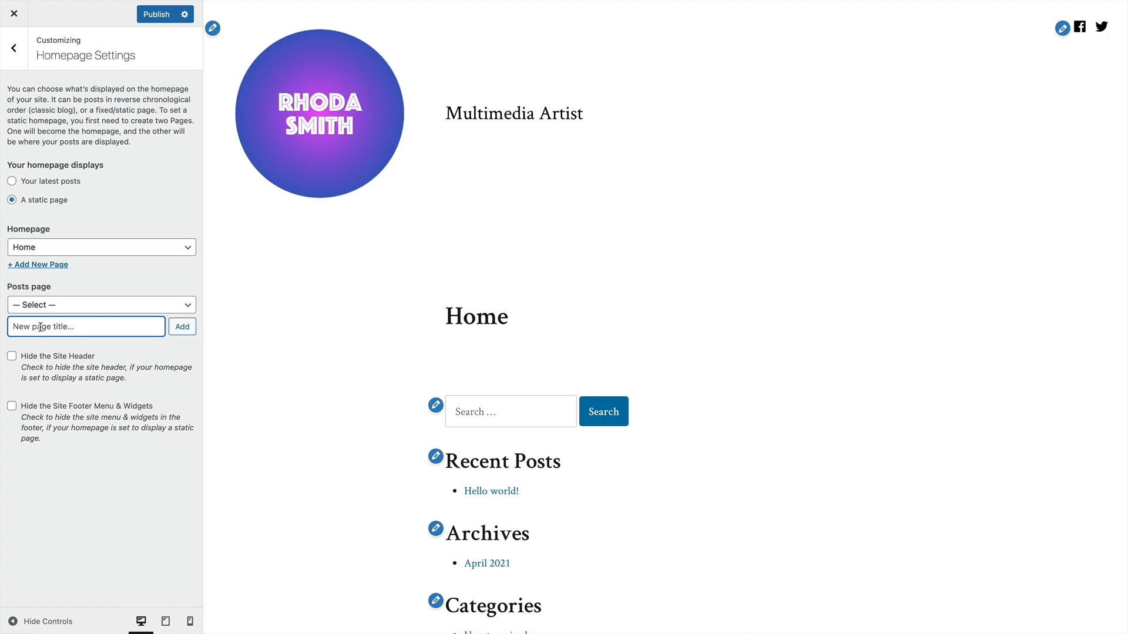
text(Blog)
click(183, 327)
click(12, 397)
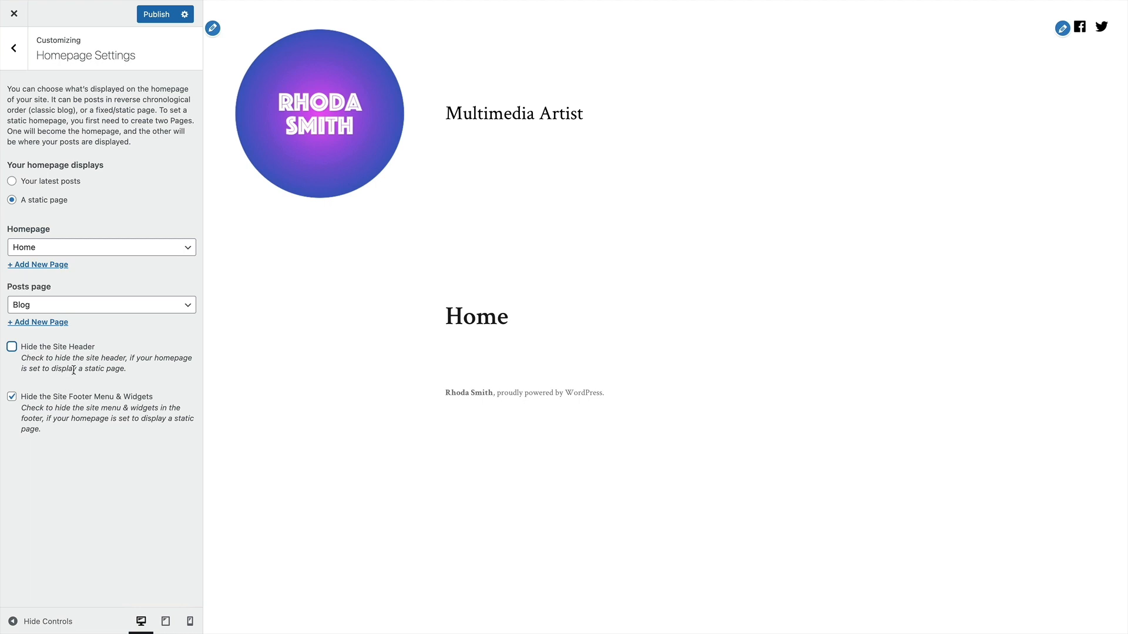
Publish the updated homepage settings and return to the main list of site customization options
click(158, 13)
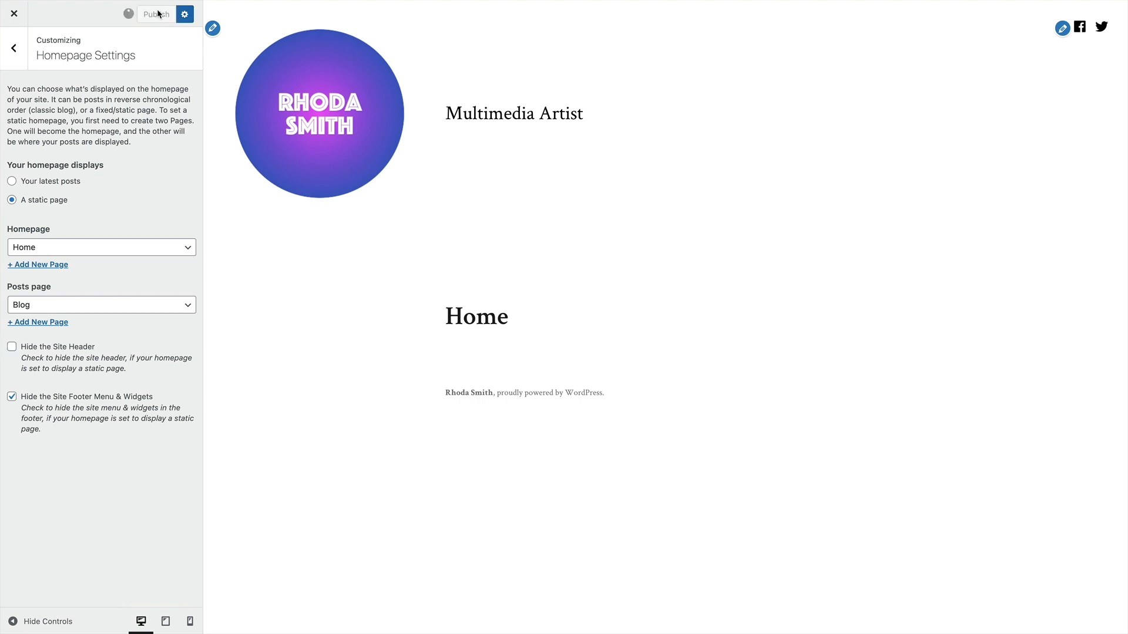
click(14, 51)
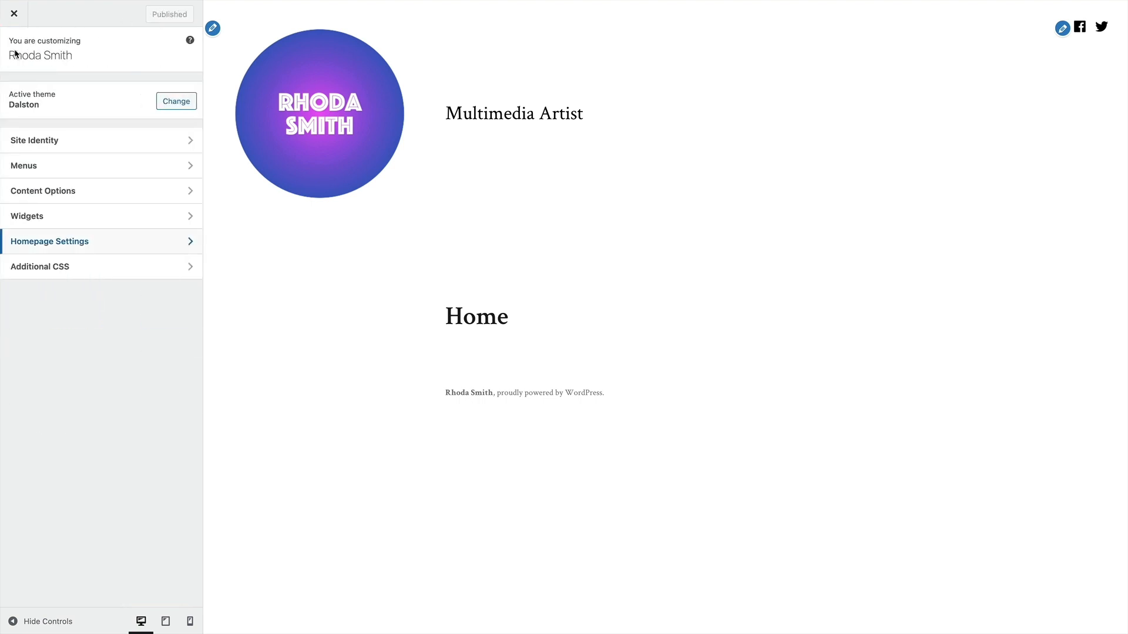
Examine the Additional CSS section where custom style code can be entered for the site
click(34, 269)
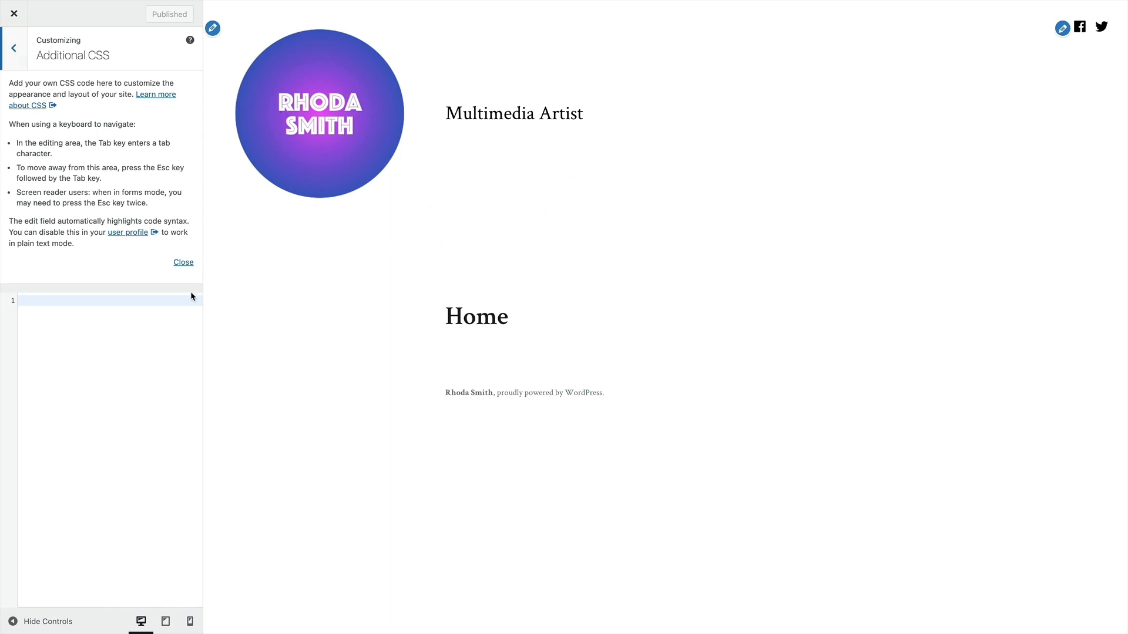
click(25, 300)
click(13, 48)
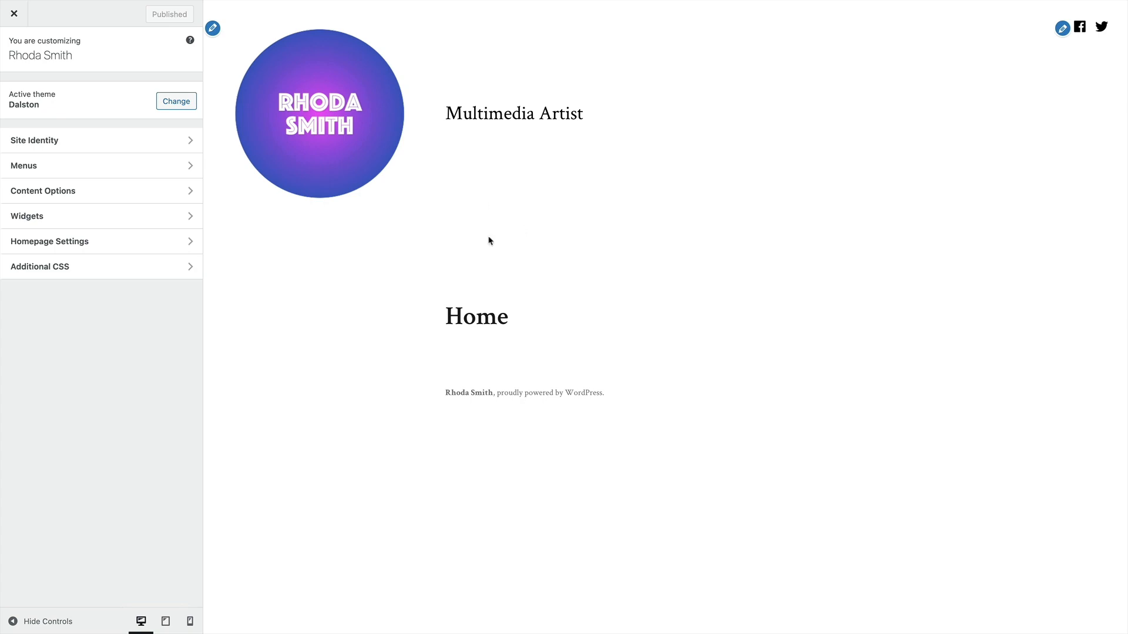
Leave the site customization, open the Privacy Policy draft from the site's pages and publish it
click(14, 13)
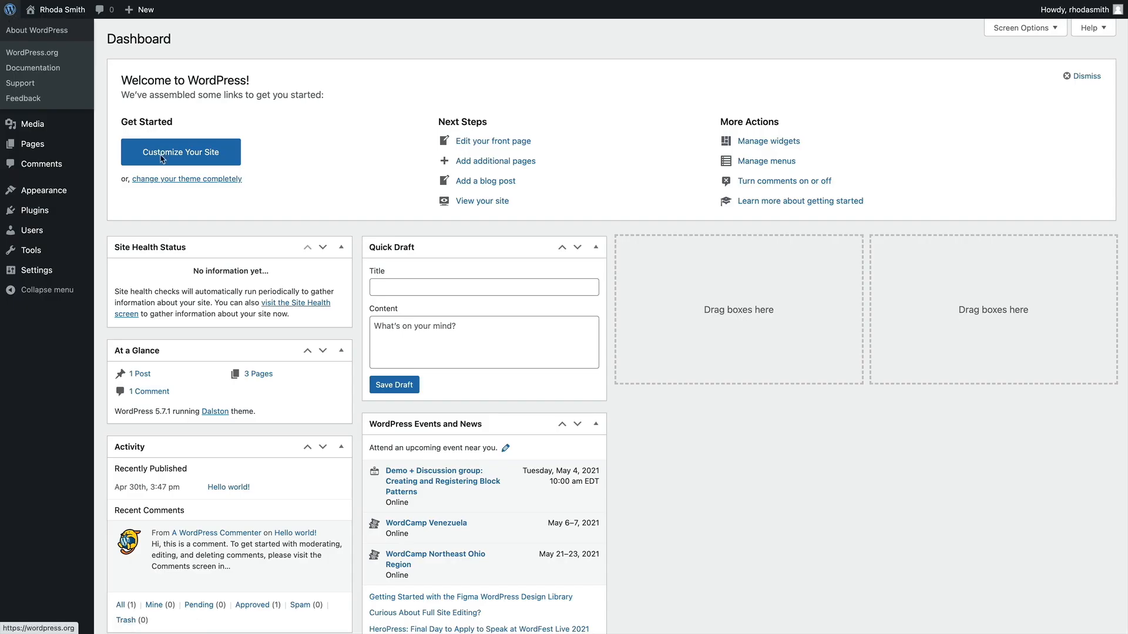
click(33, 144)
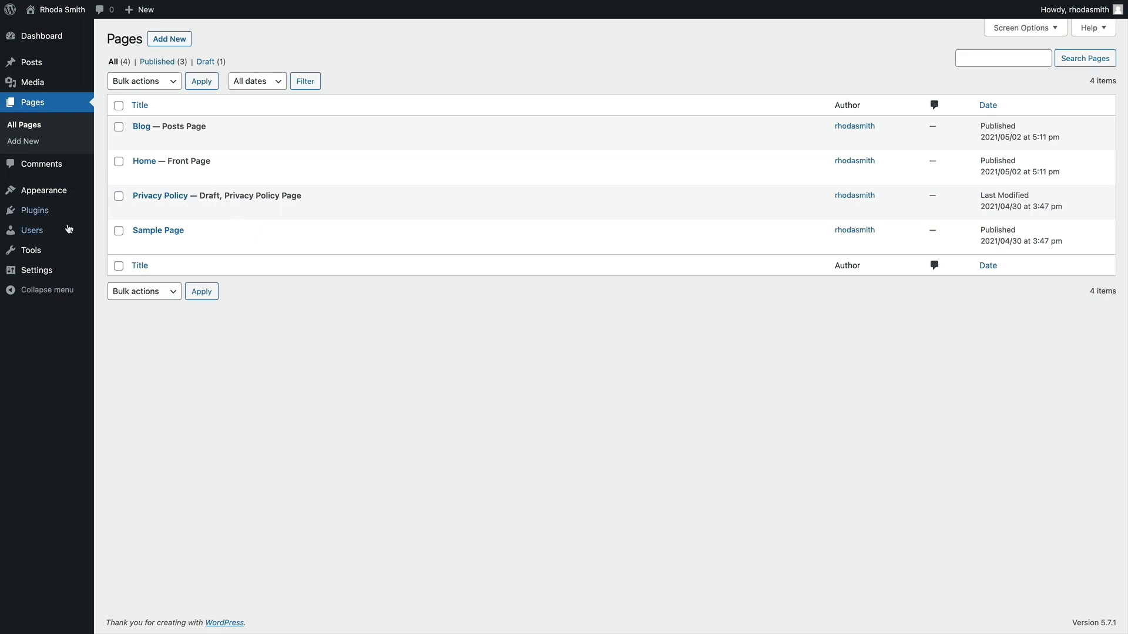
click(139, 210)
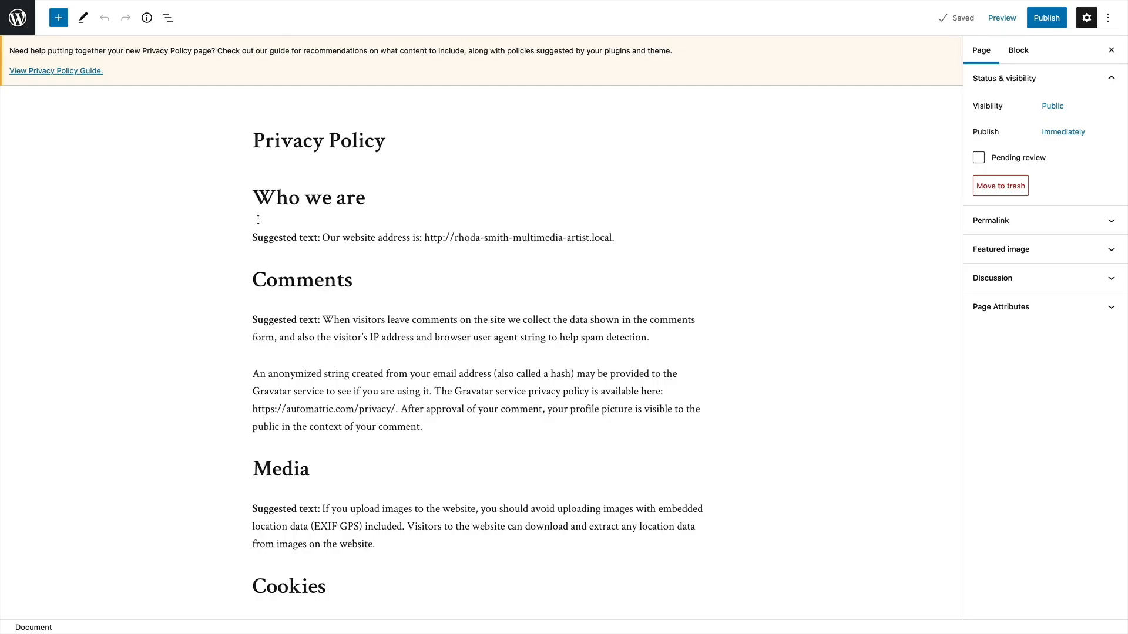
scroll(653, 418, down, 3)
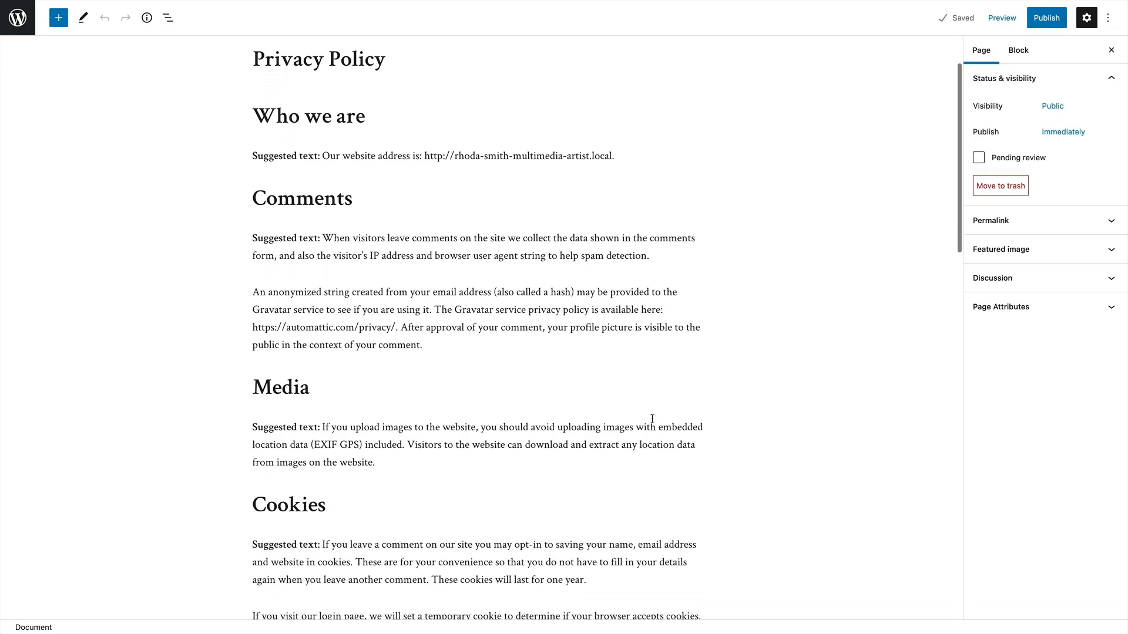
click(1044, 23)
click(1025, 23)
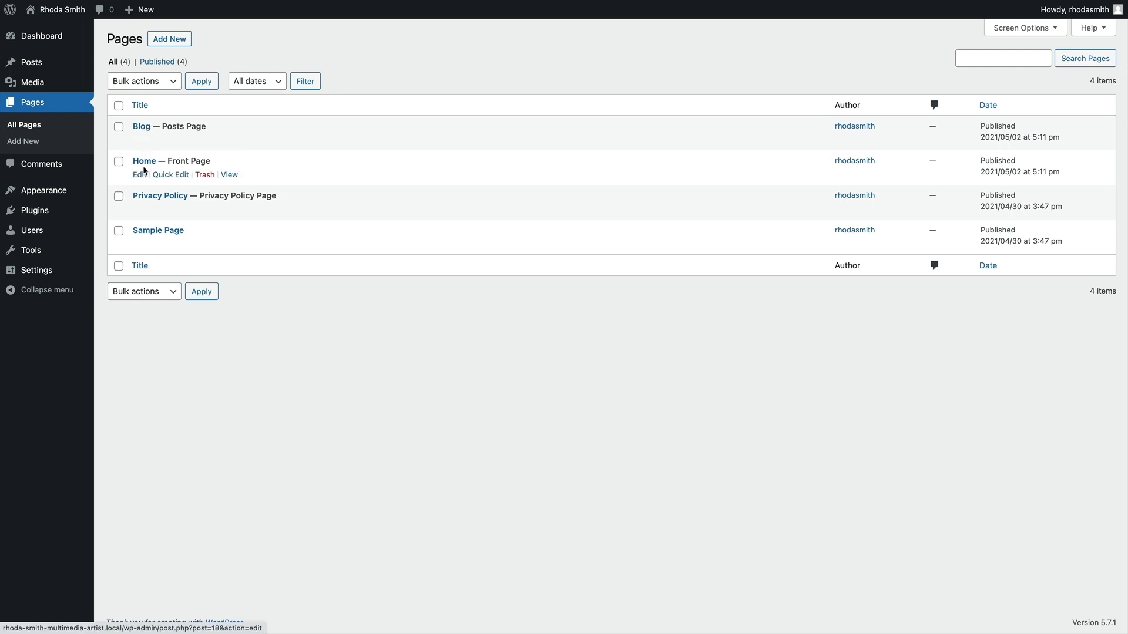
Open the Home page for editing and browse the full library of available blocks
click(141, 176)
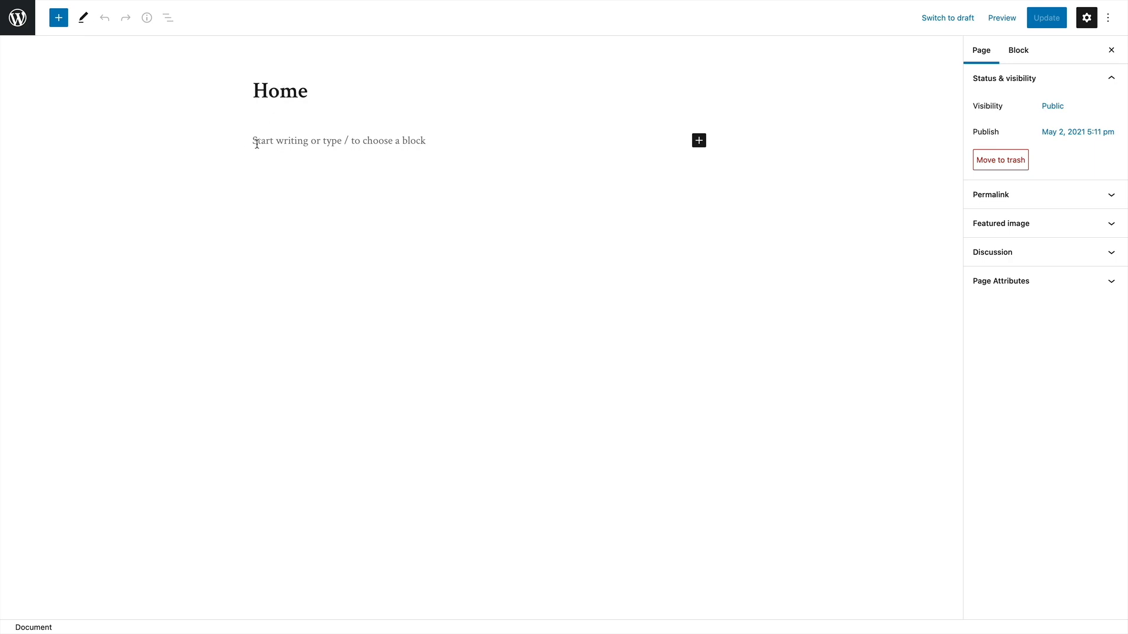
click(699, 141)
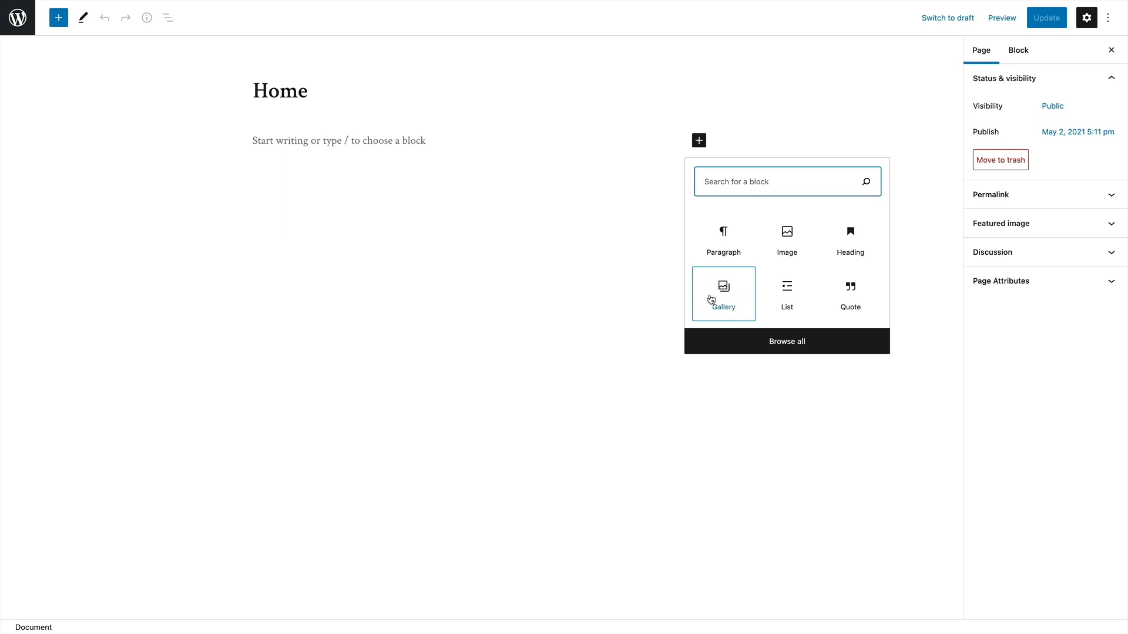
click(788, 342)
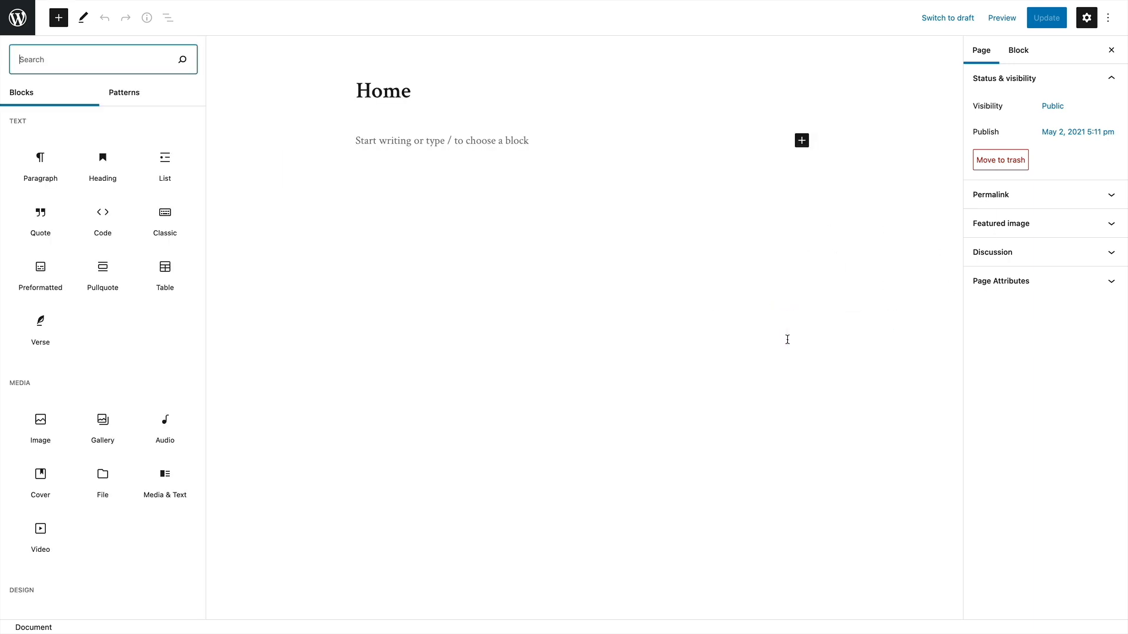
scroll(126, 179, down, 2)
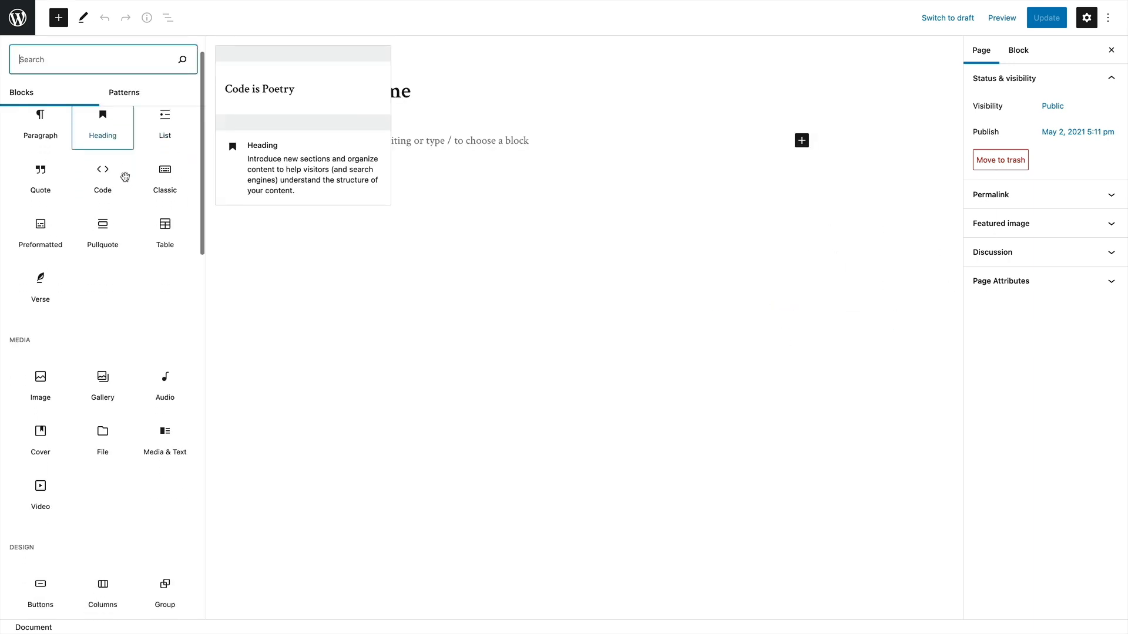
scroll(85, 270, up, 2)
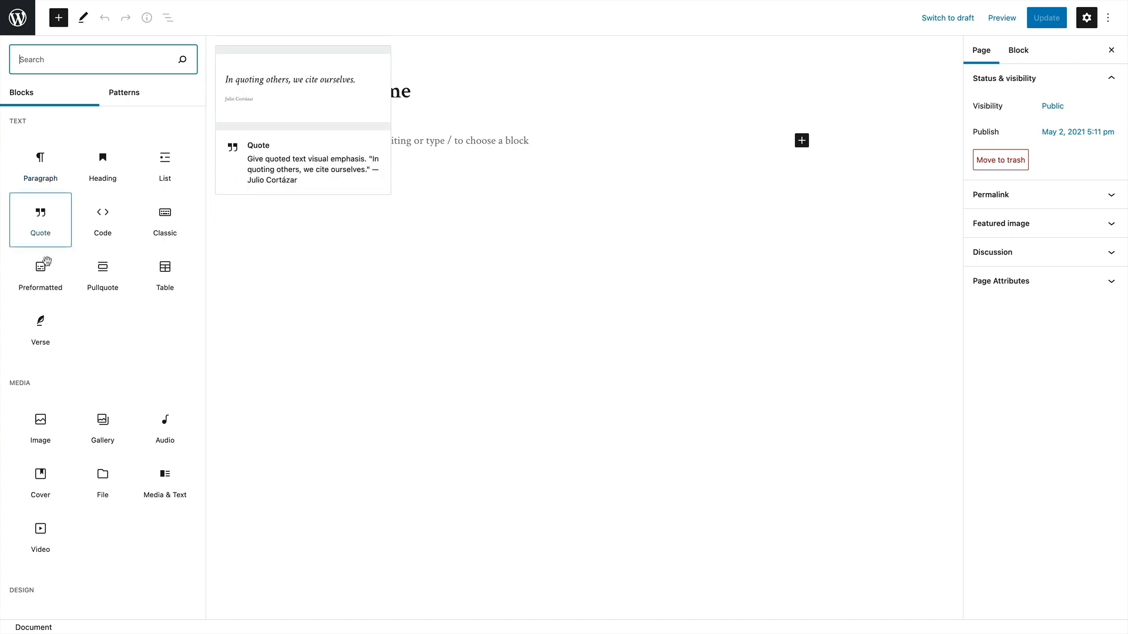
Insert a Quote block into the Home page and view its additional block options
click(41, 228)
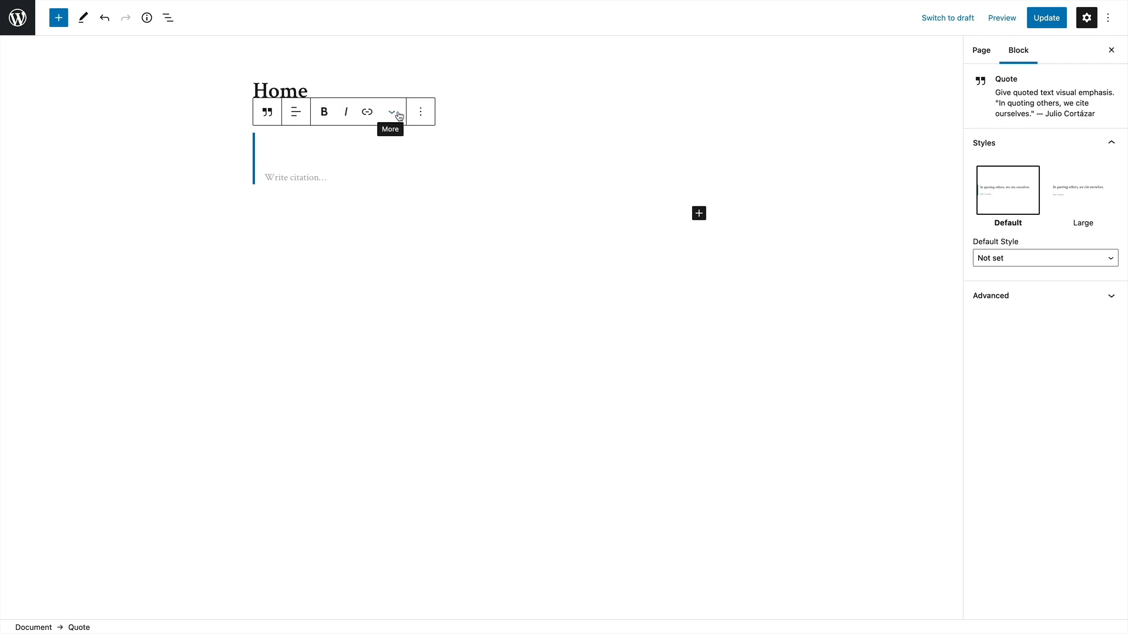
click(421, 113)
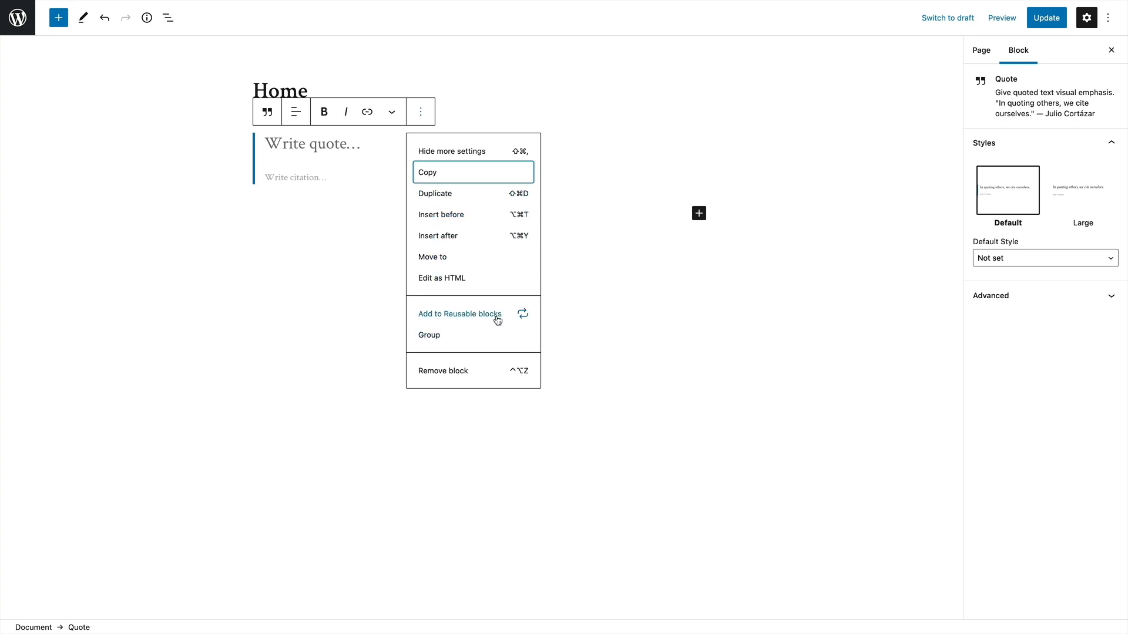
click(299, 315)
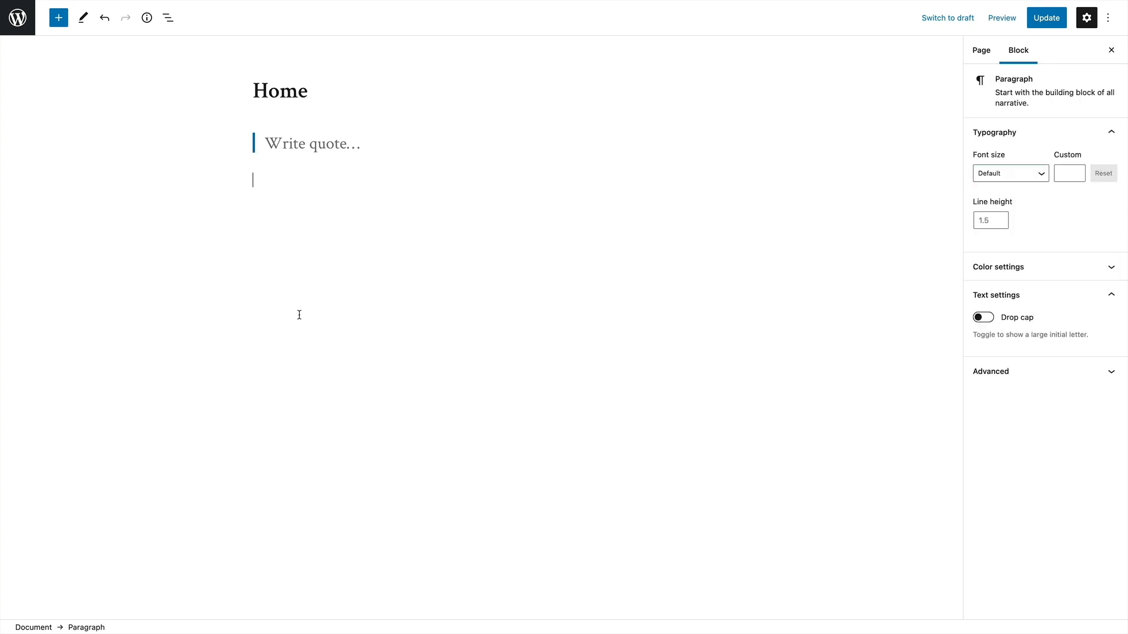
click(300, 147)
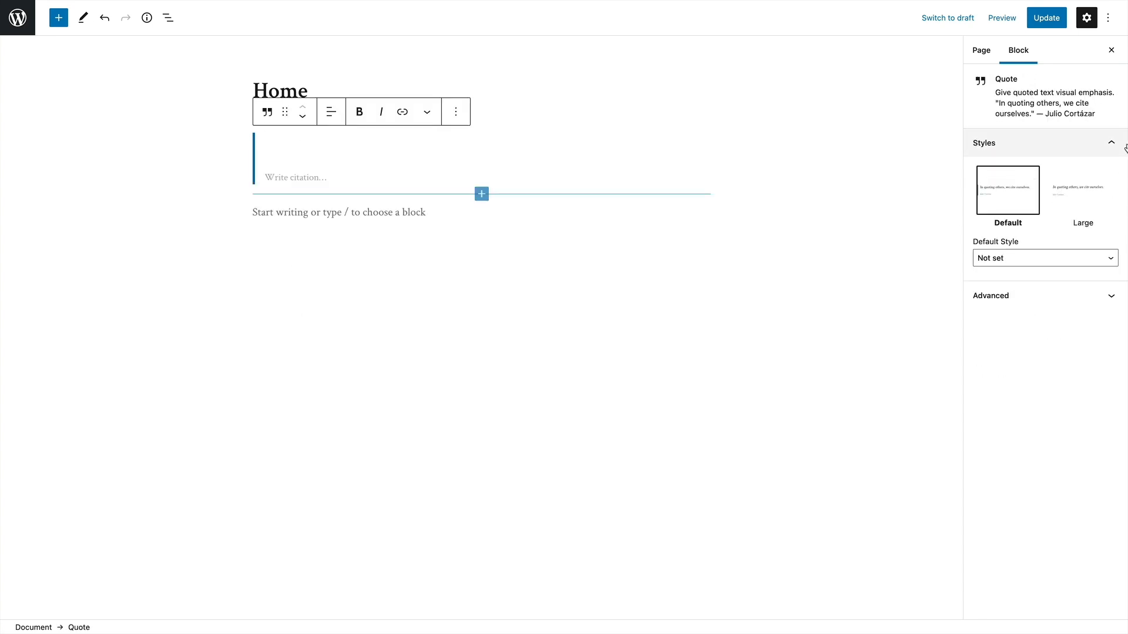
Review the Home page's featured image and discussion settings, and the Quote block's own settings
click(984, 51)
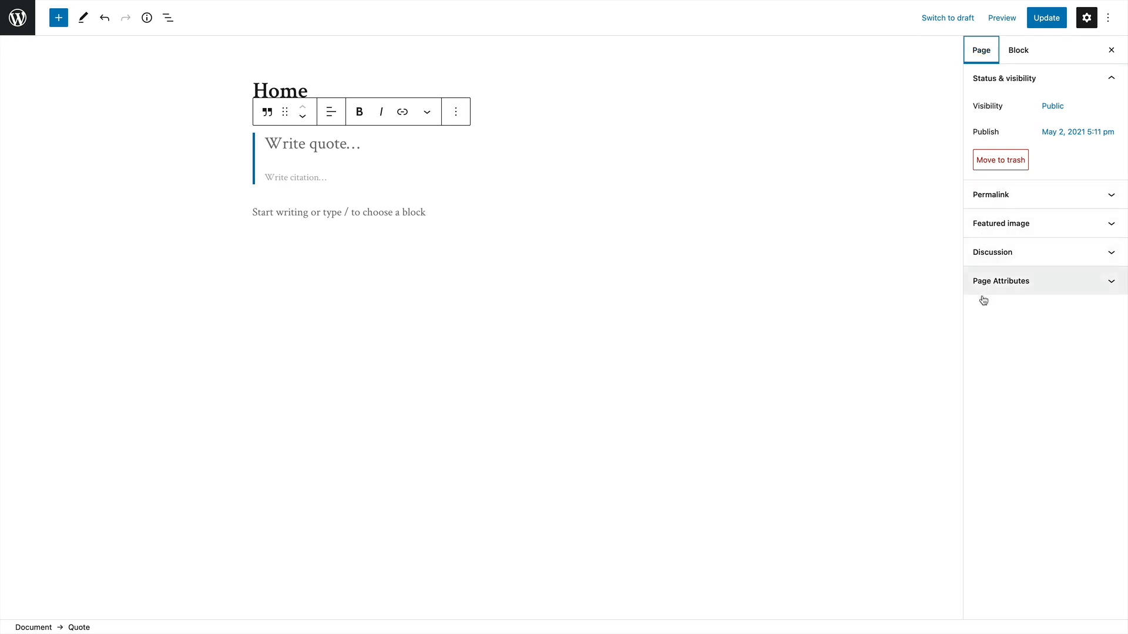
click(1015, 229)
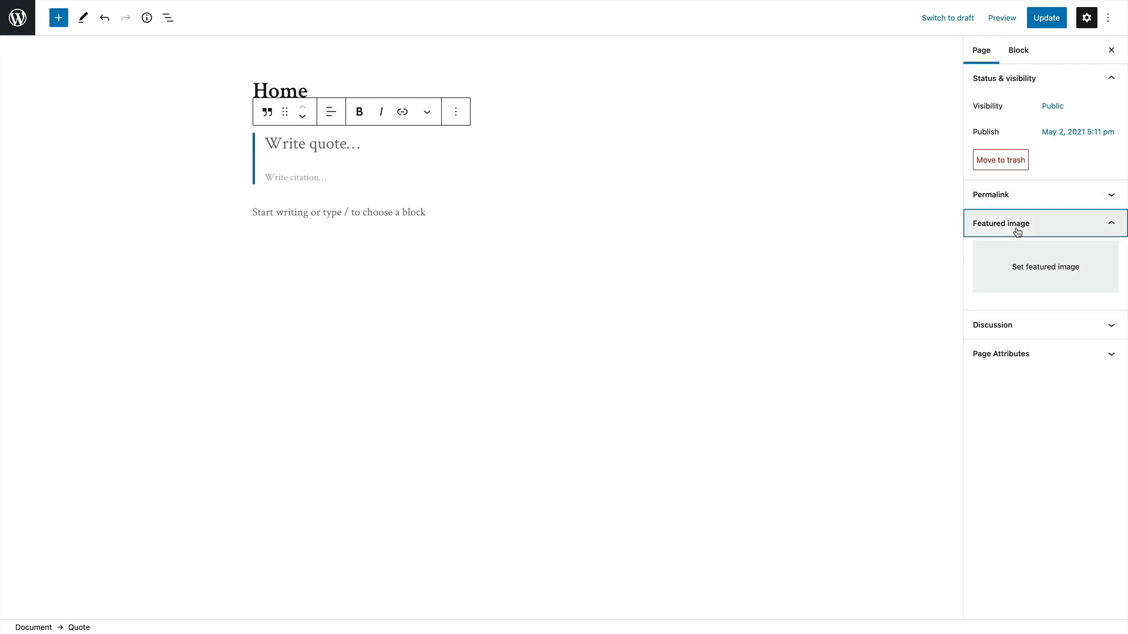
click(1002, 332)
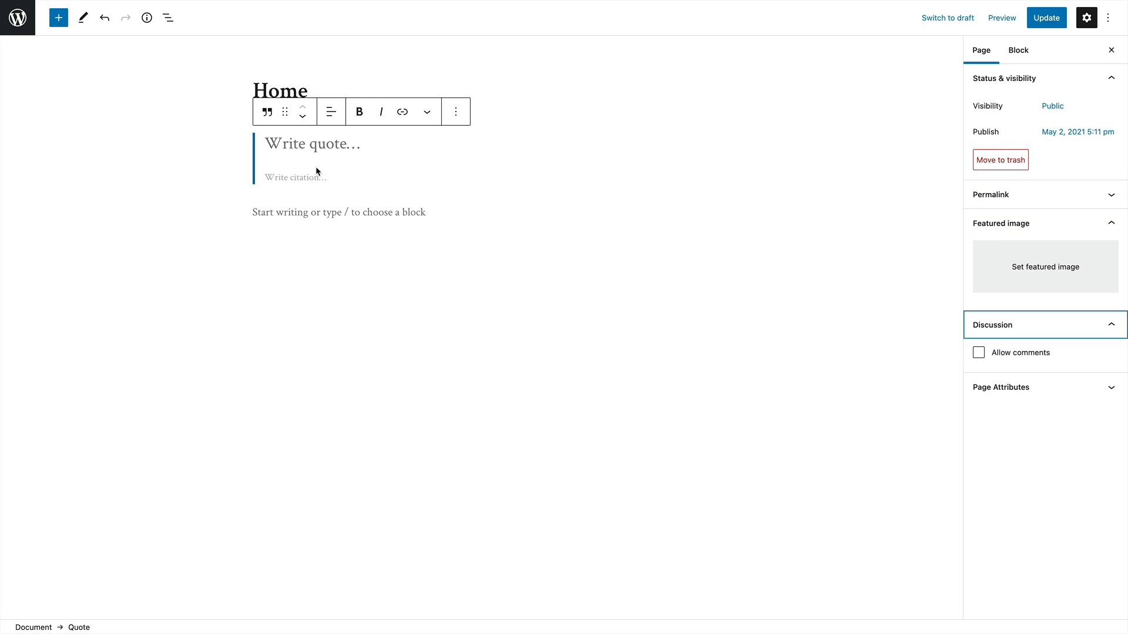
click(331, 164)
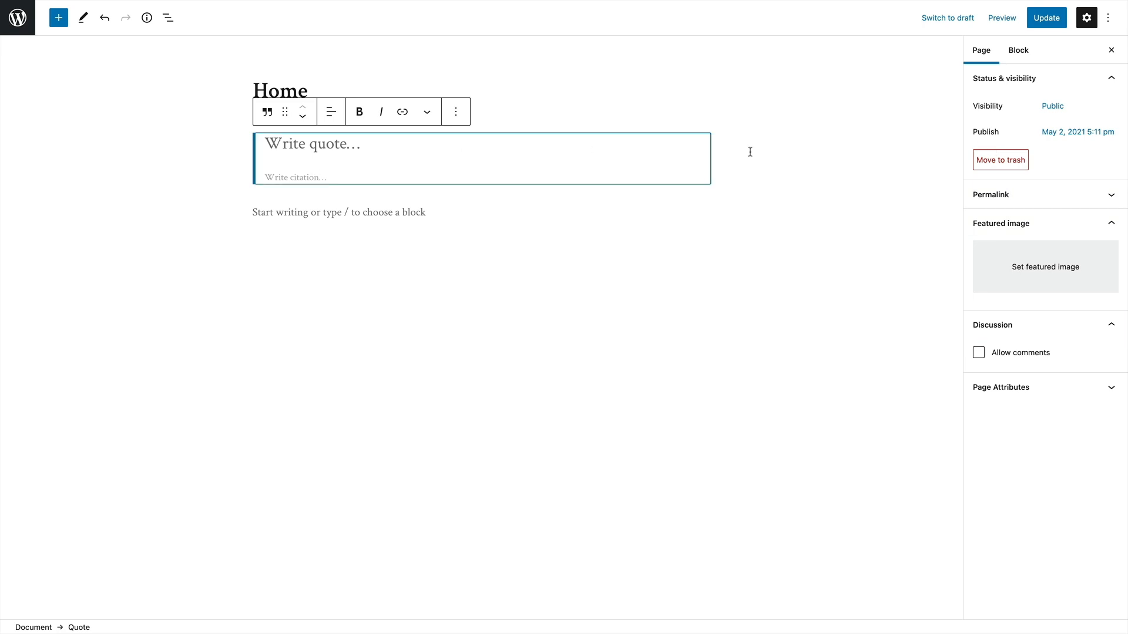
click(1022, 50)
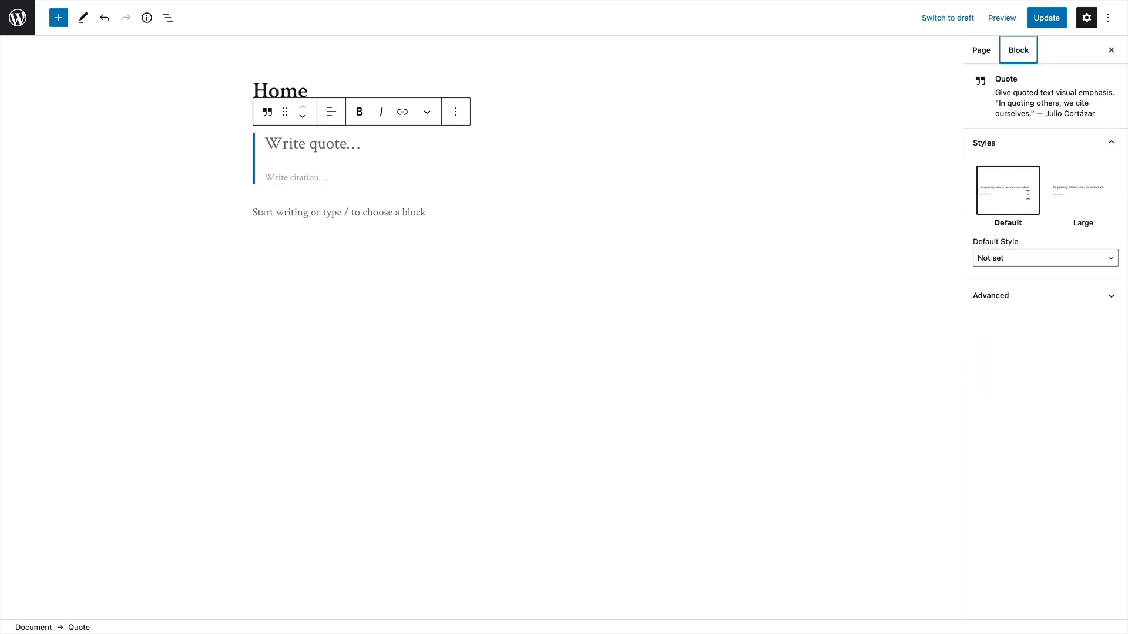
Add a Buttons block below the quote, give its first button the Outline style, and browse the available embed blocks
click(58, 18)
scroll(102, 235, down, 5)
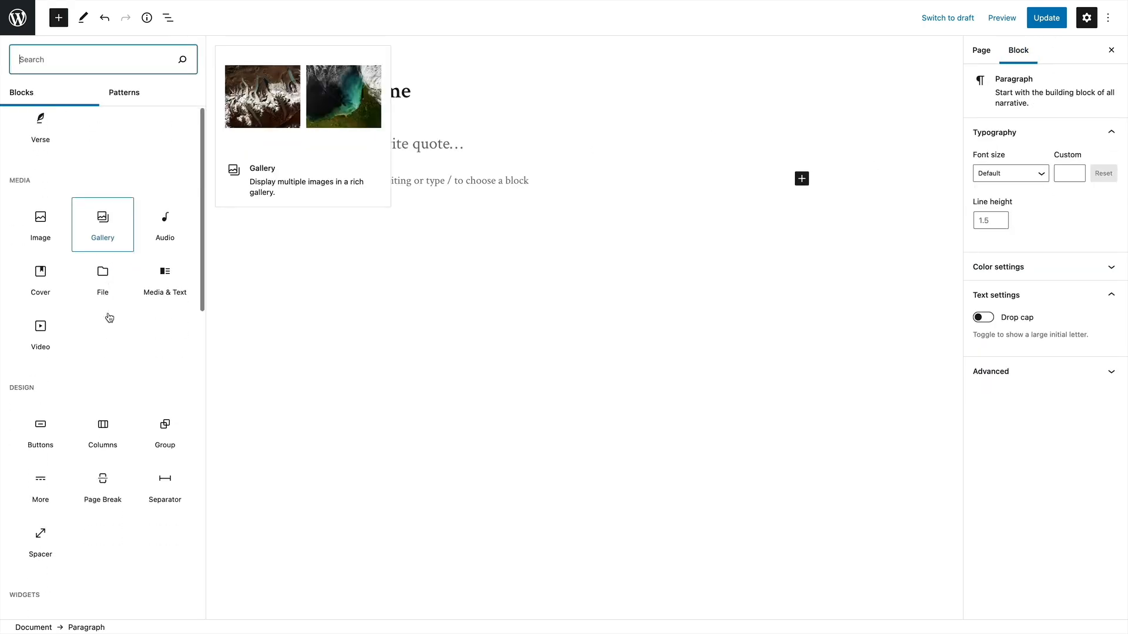
click(36, 438)
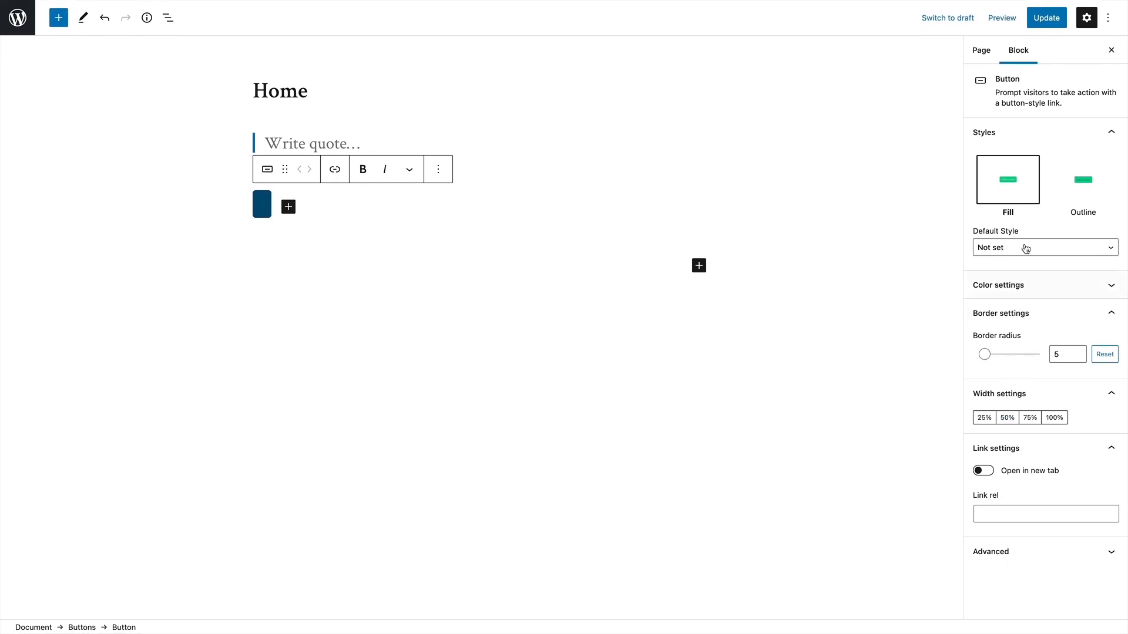
click(1074, 185)
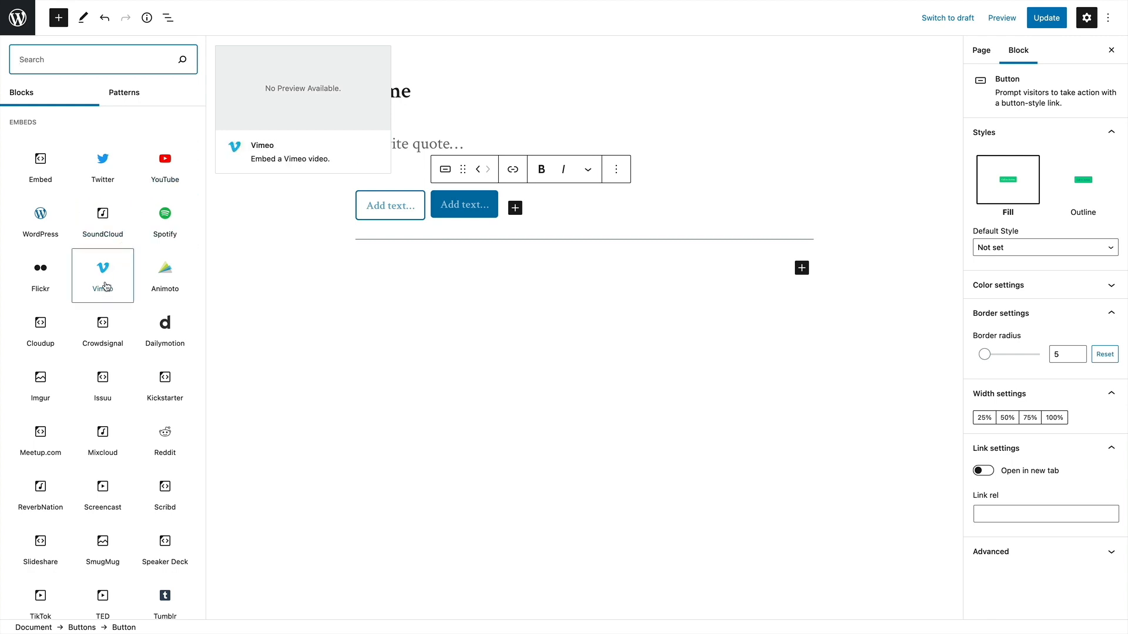
scroll(107, 276, down, 3)
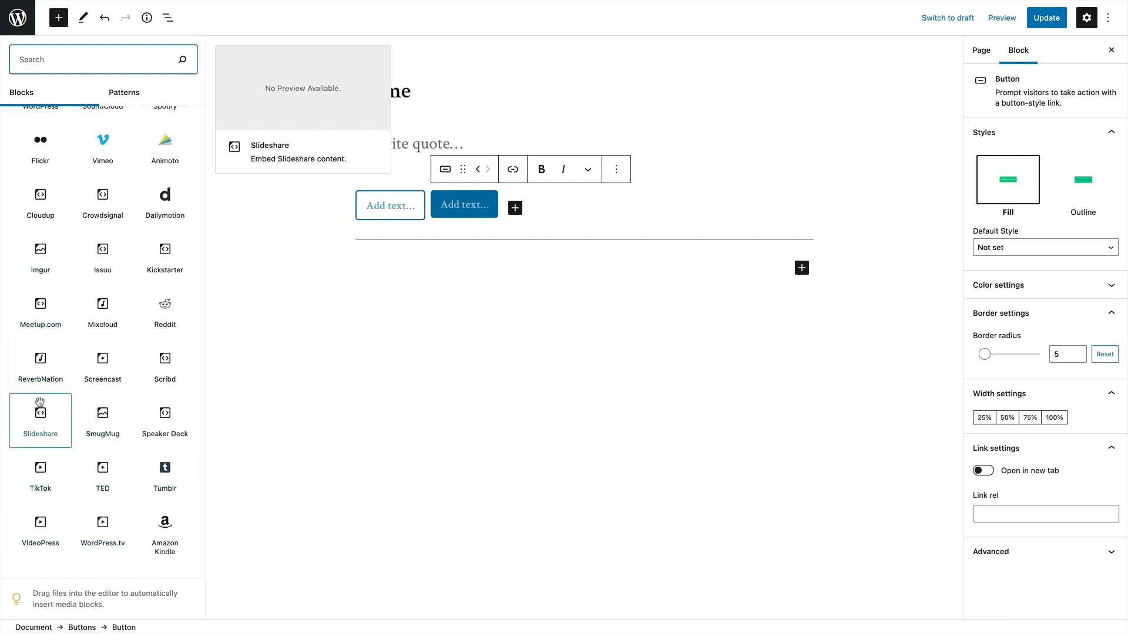
scroll(59, 329, up, 3)
Remove the Buttons block and the Quote block from the Home page
click(503, 172)
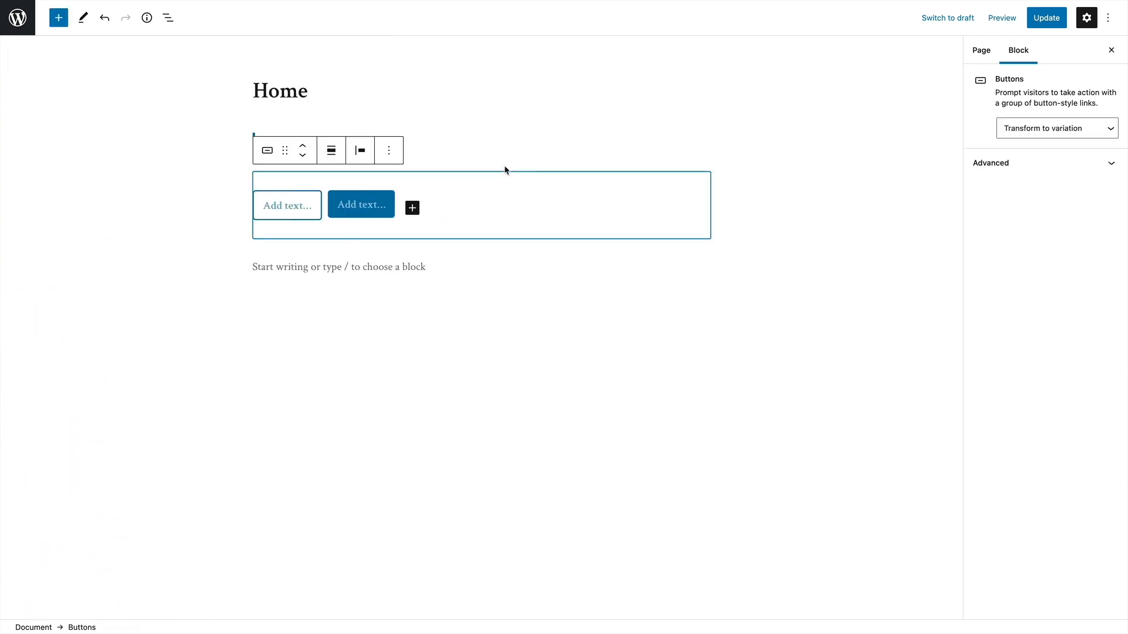
click(389, 152)
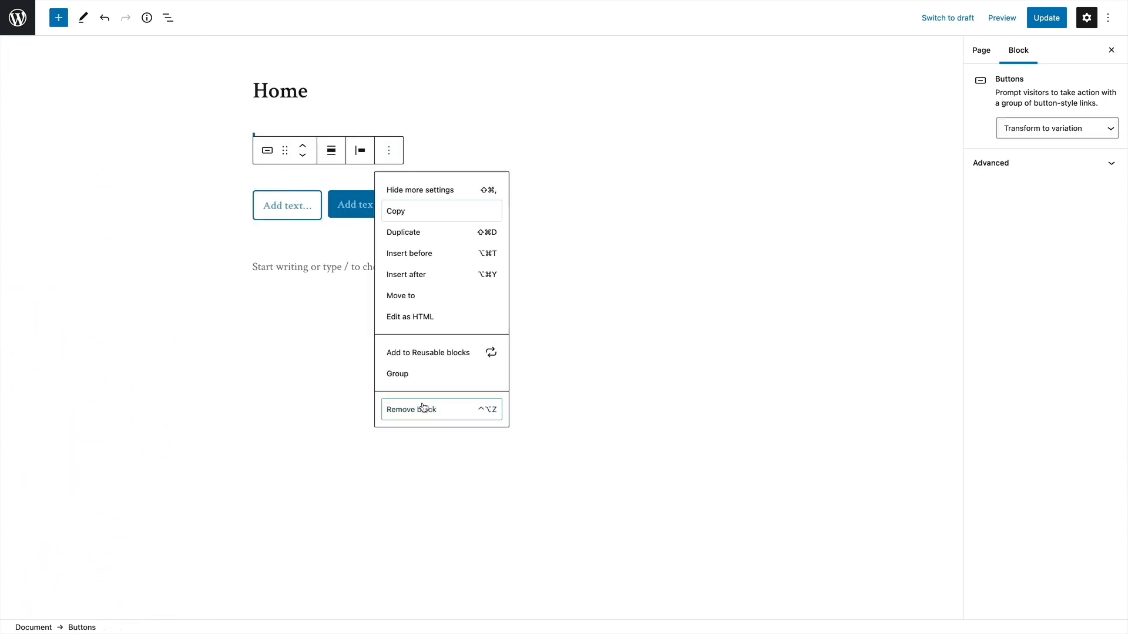
click(435, 408)
click(455, 113)
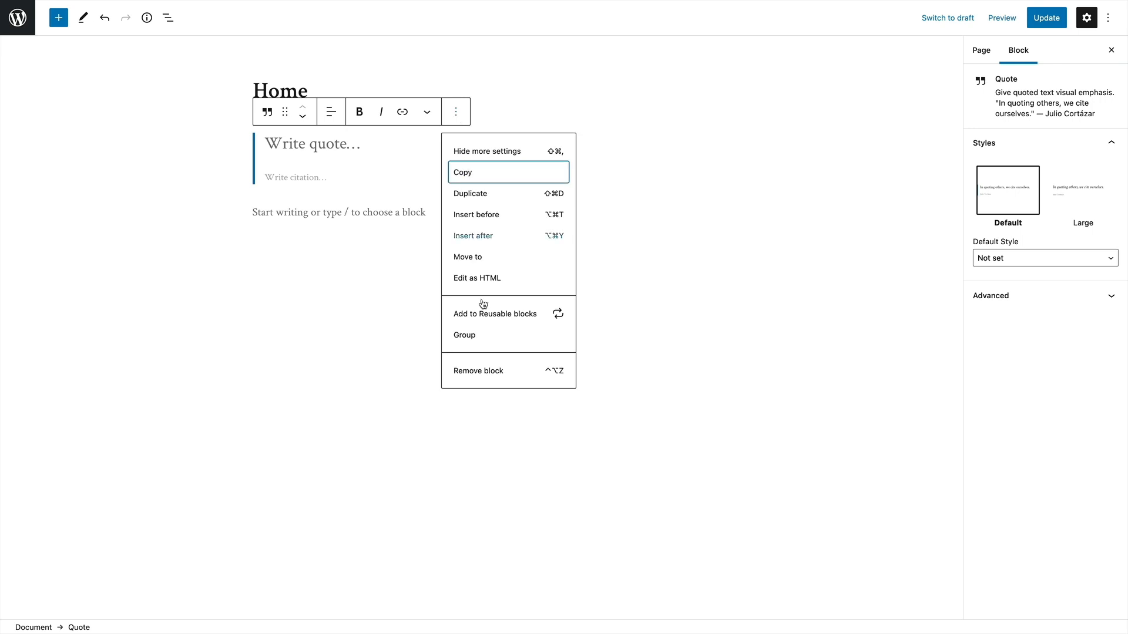
click(468, 369)
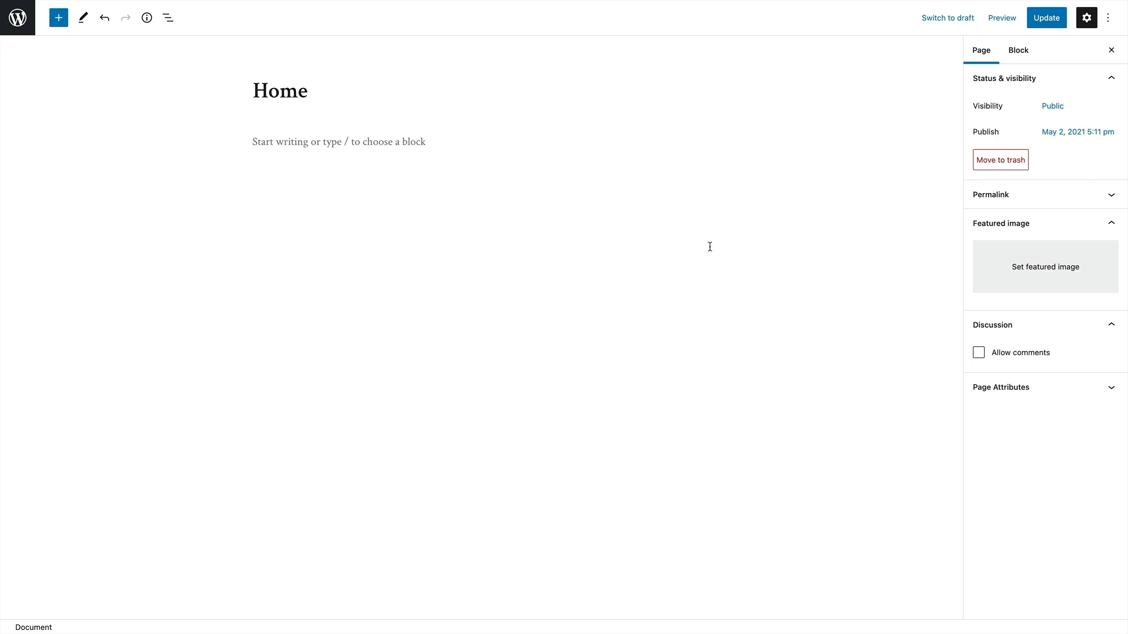
Insert a Columns block into the Home page with the 50 / 50 variation
click(268, 143)
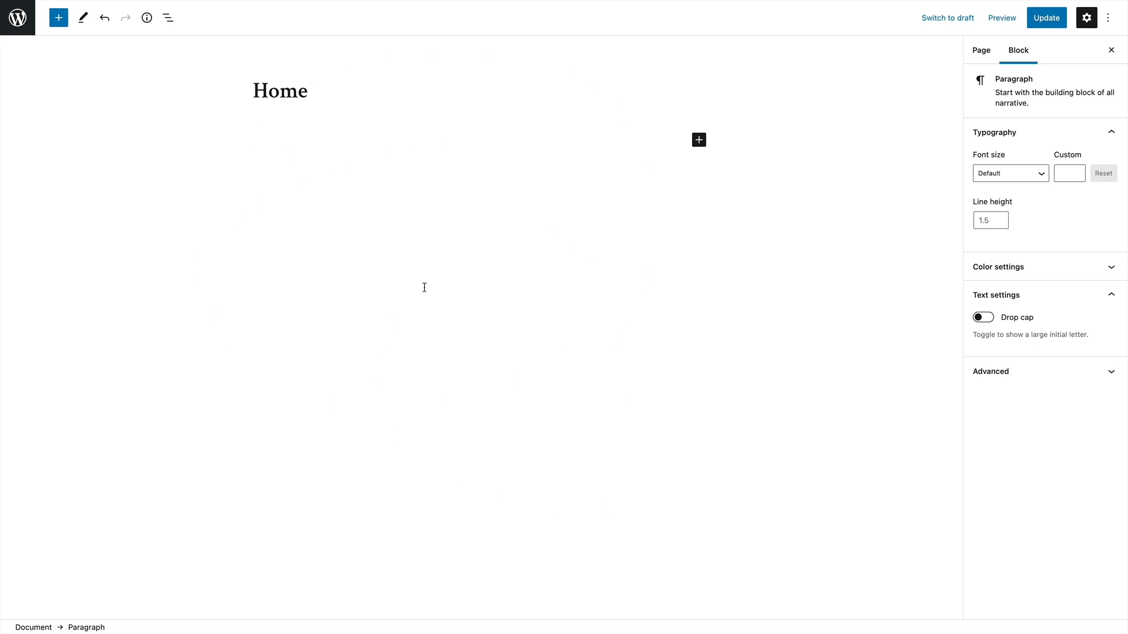
click(698, 140)
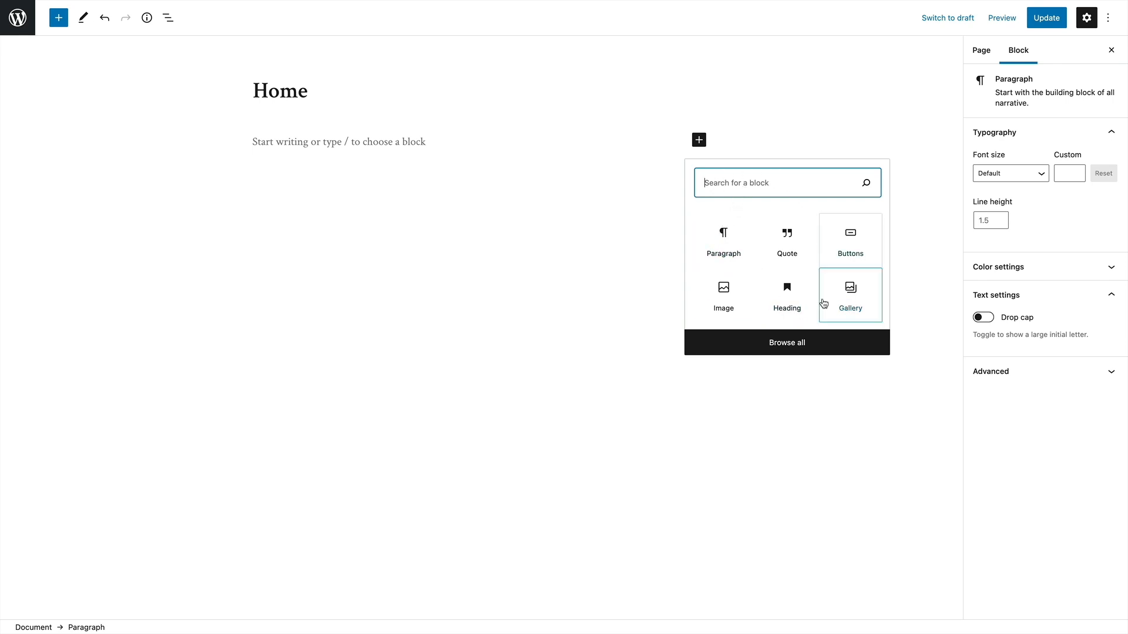
click(776, 343)
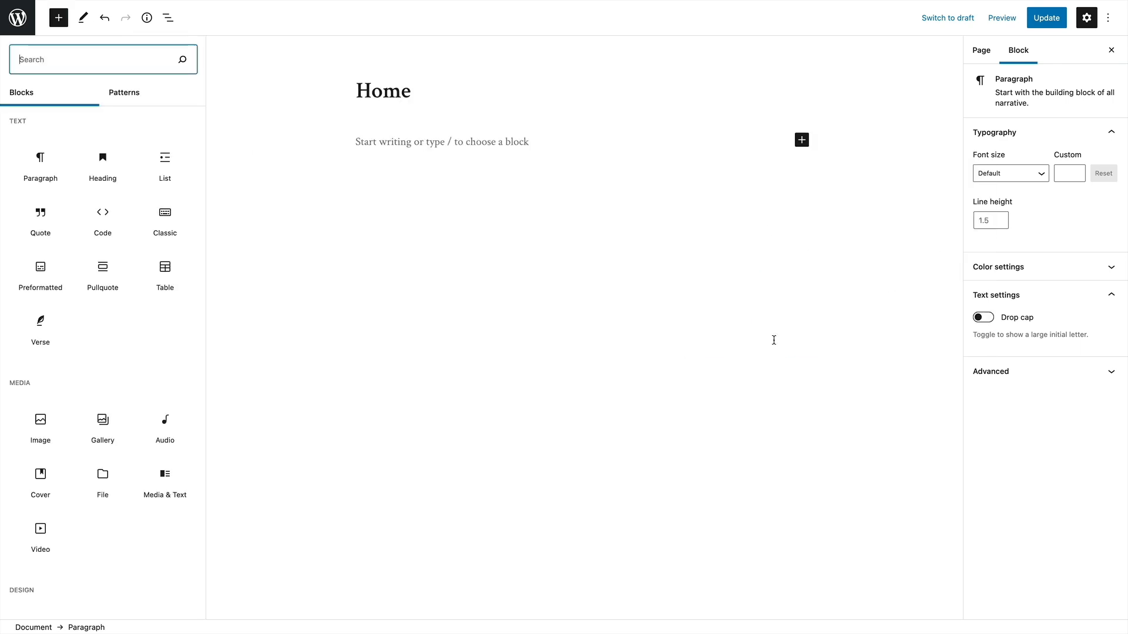
text(colum)
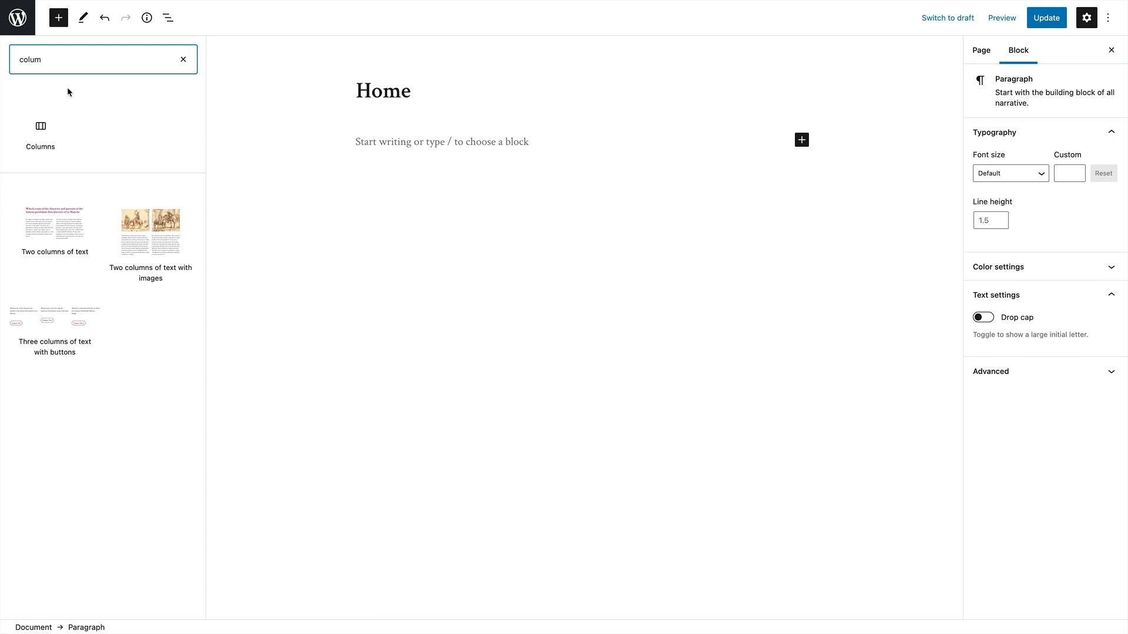
click(41, 134)
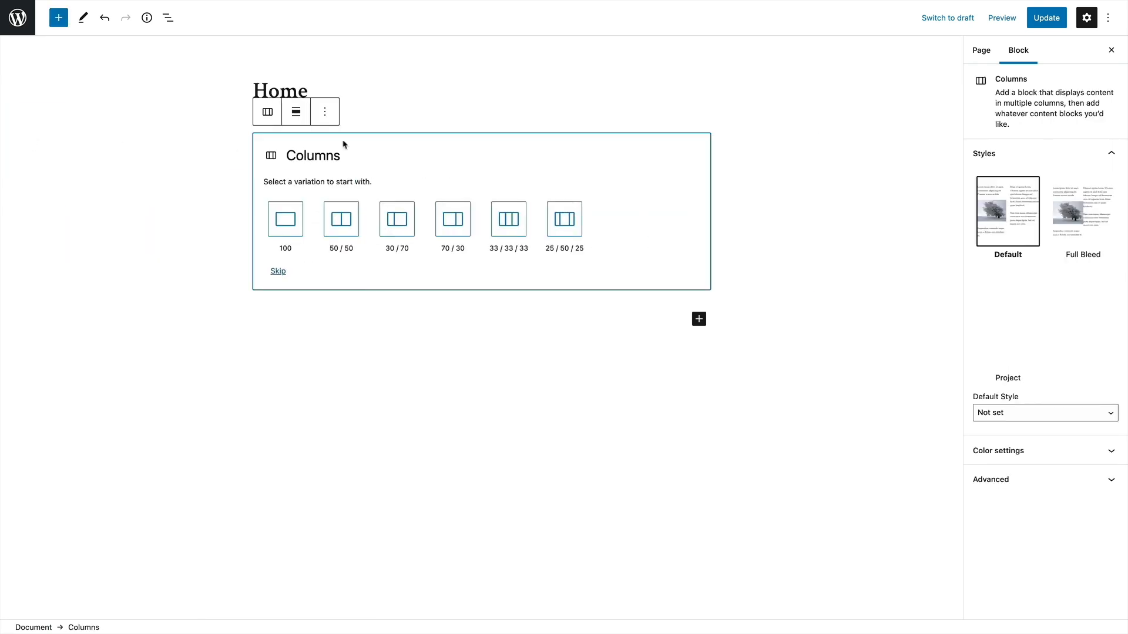
click(355, 221)
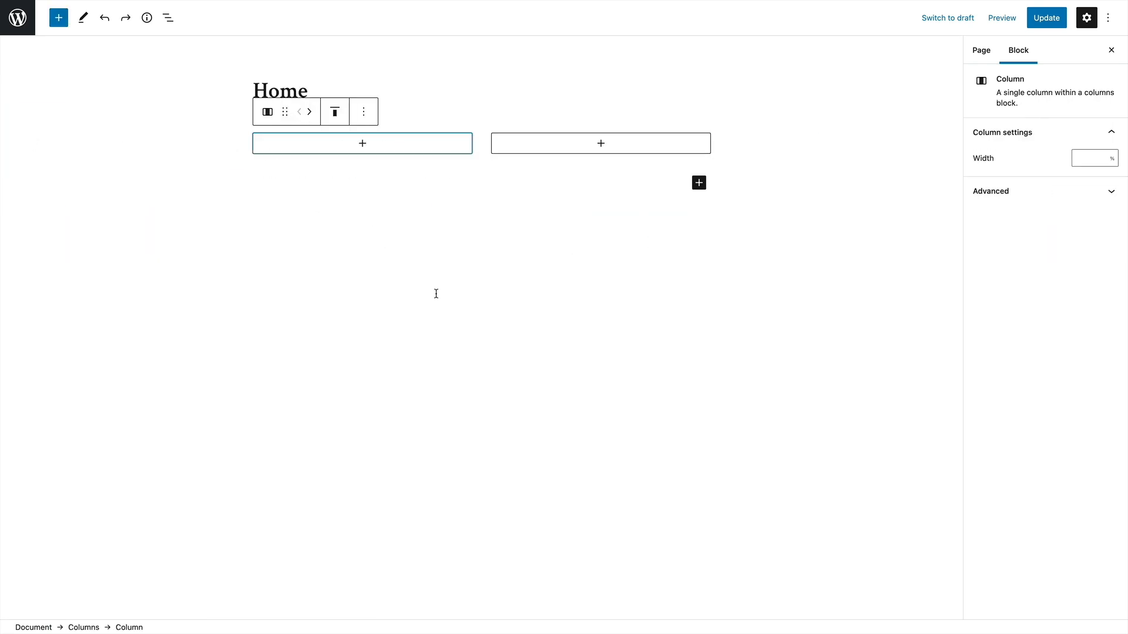
Add a Cover block inside the first column
click(360, 144)
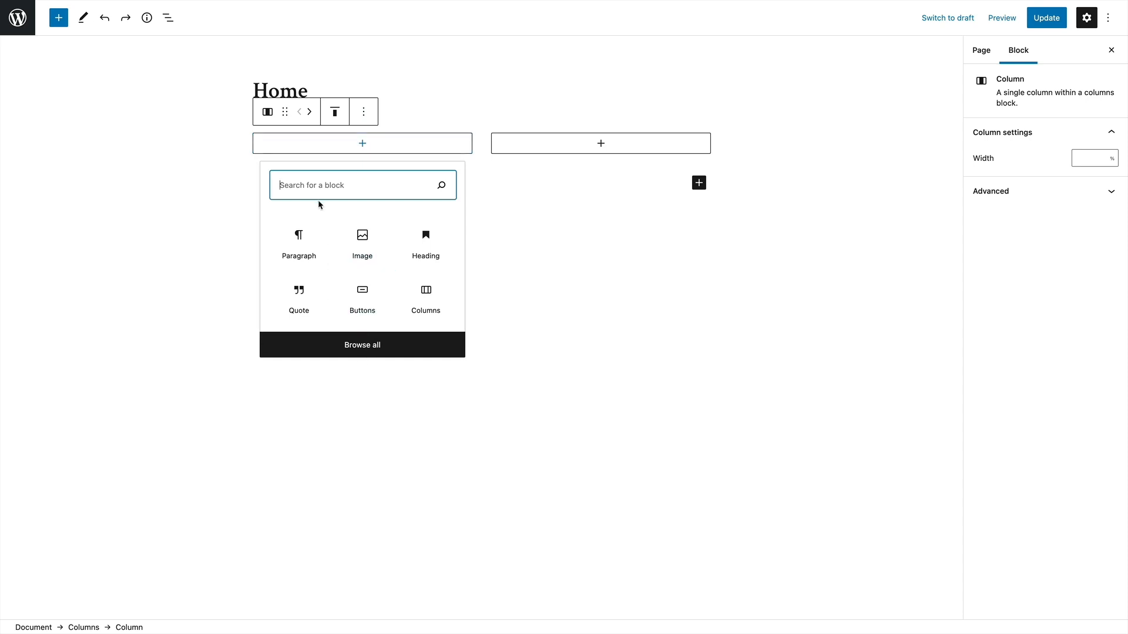
text(cover)
click(301, 241)
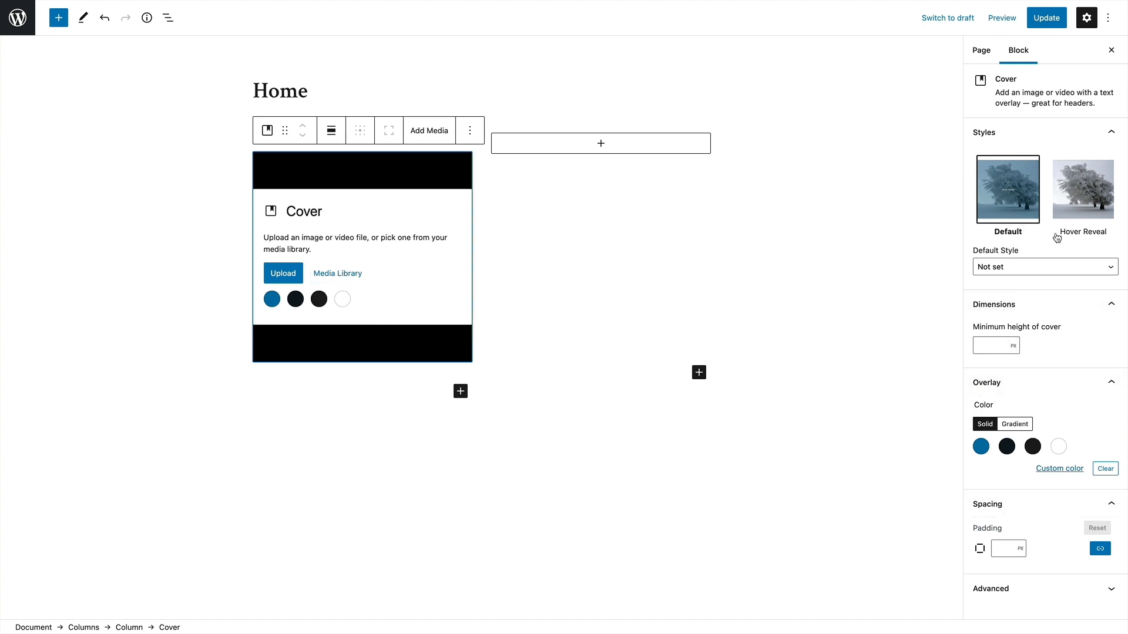
Upload the three Unsplash JPEG photos from the Downloads folder and use the fish illustration as the cover's image
click(356, 275)
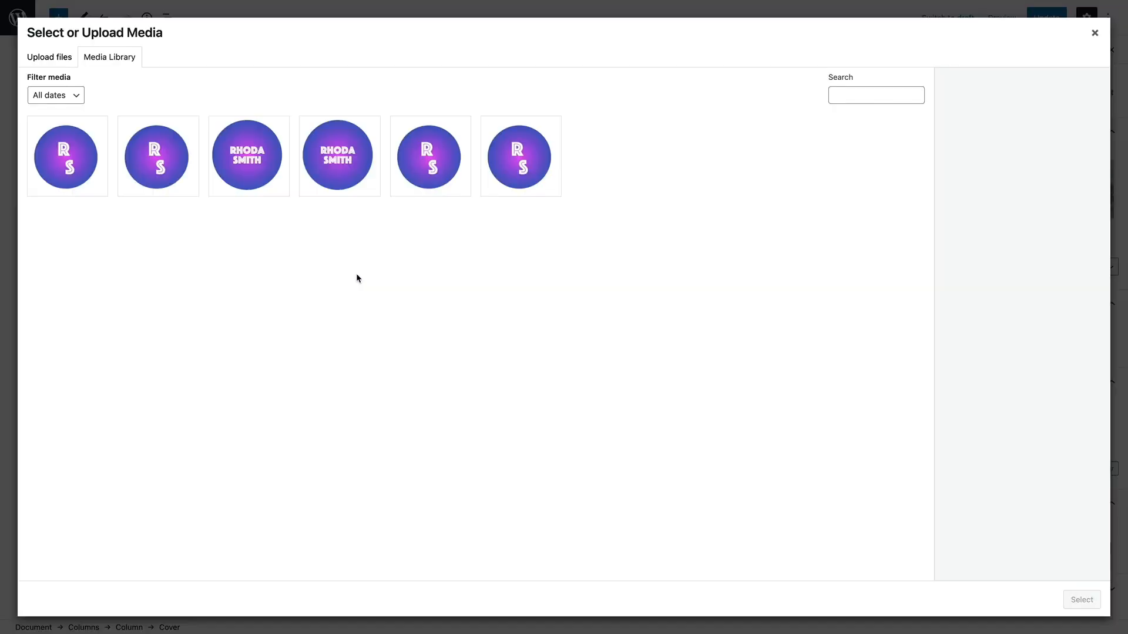
click(52, 55)
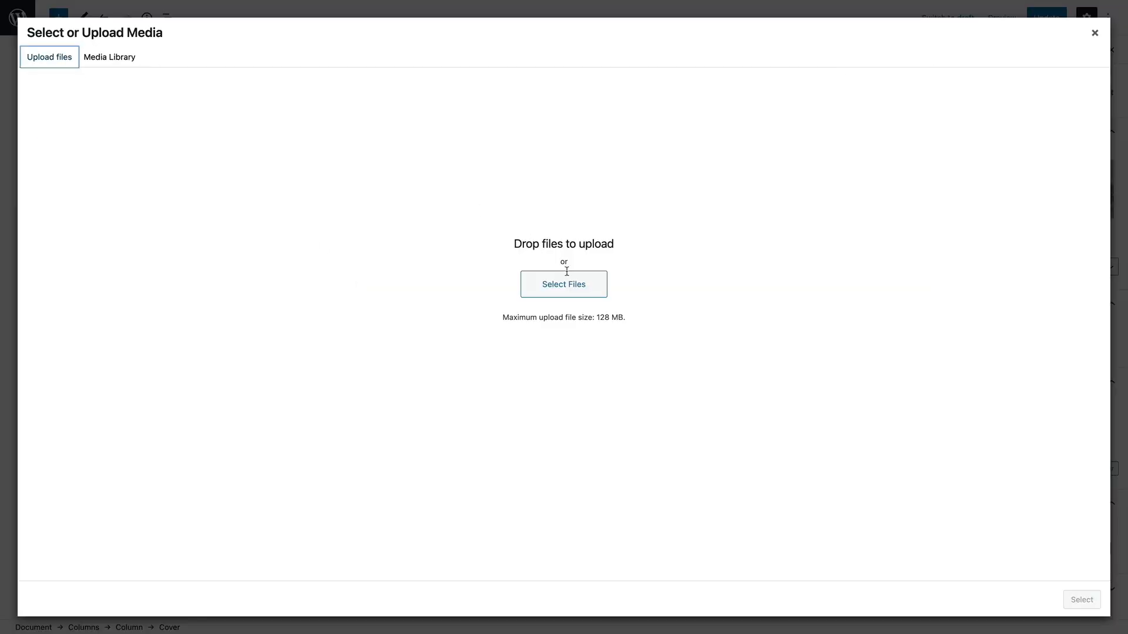
click(568, 297)
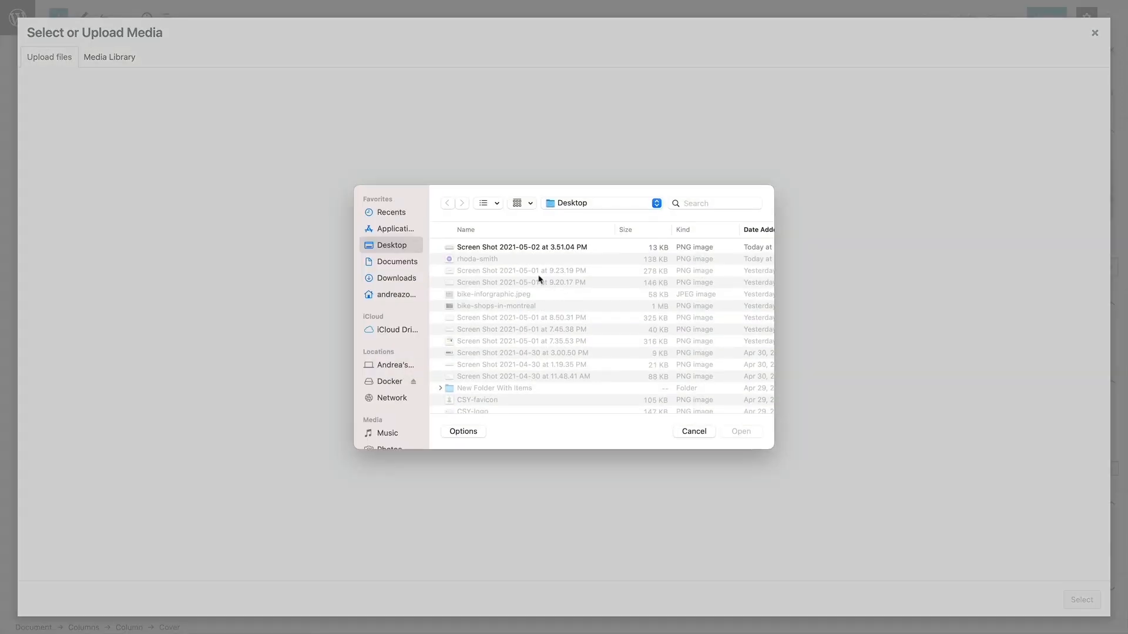
click(395, 277)
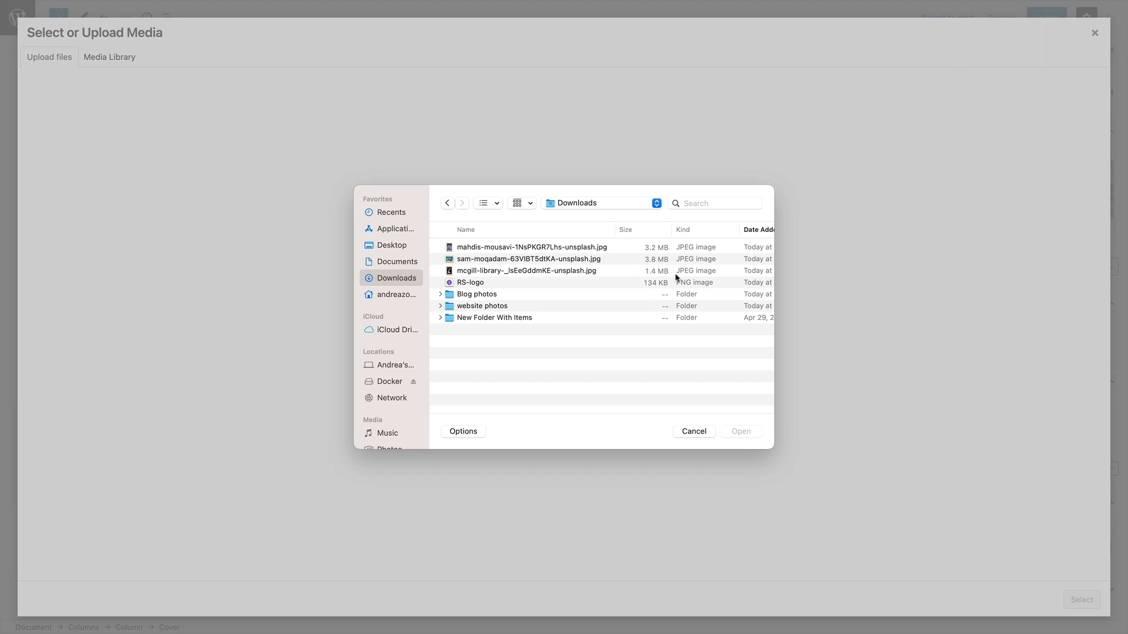
click(570, 251)
shift+click(564, 260)
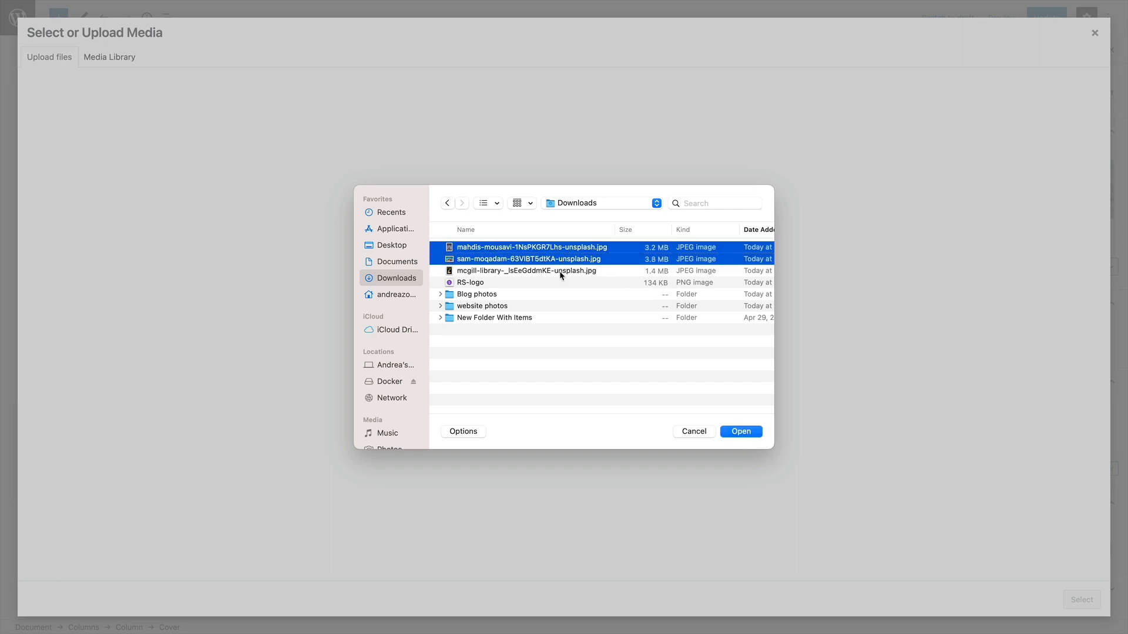
shift+click(561, 274)
click(741, 432)
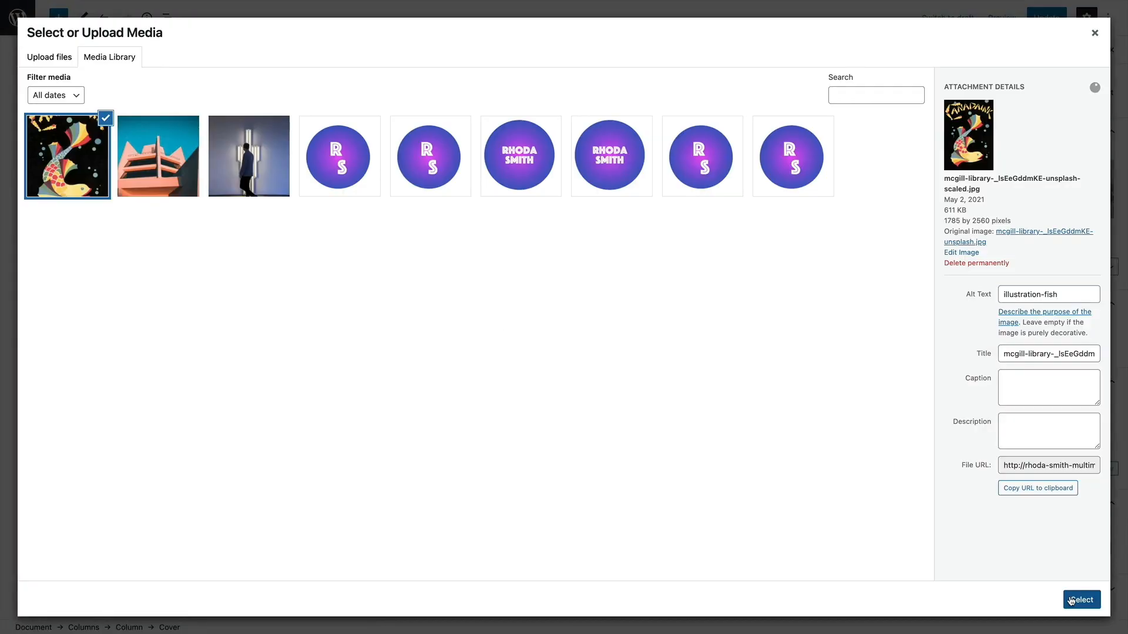
click(1072, 600)
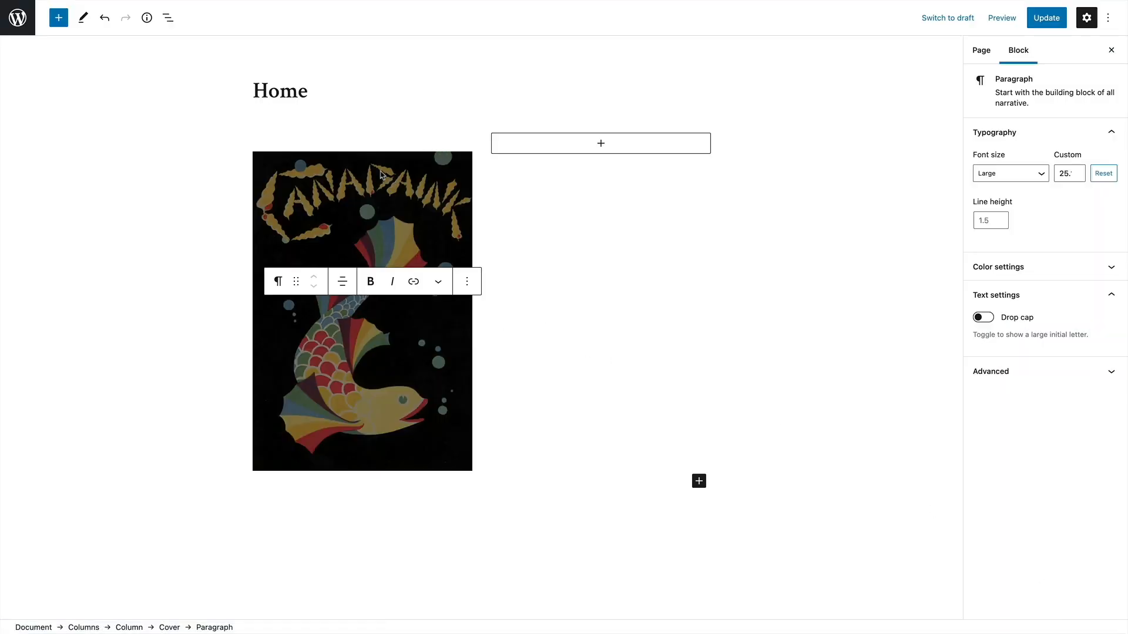
Set the fish cover's alignment to full width
click(402, 375)
click(332, 131)
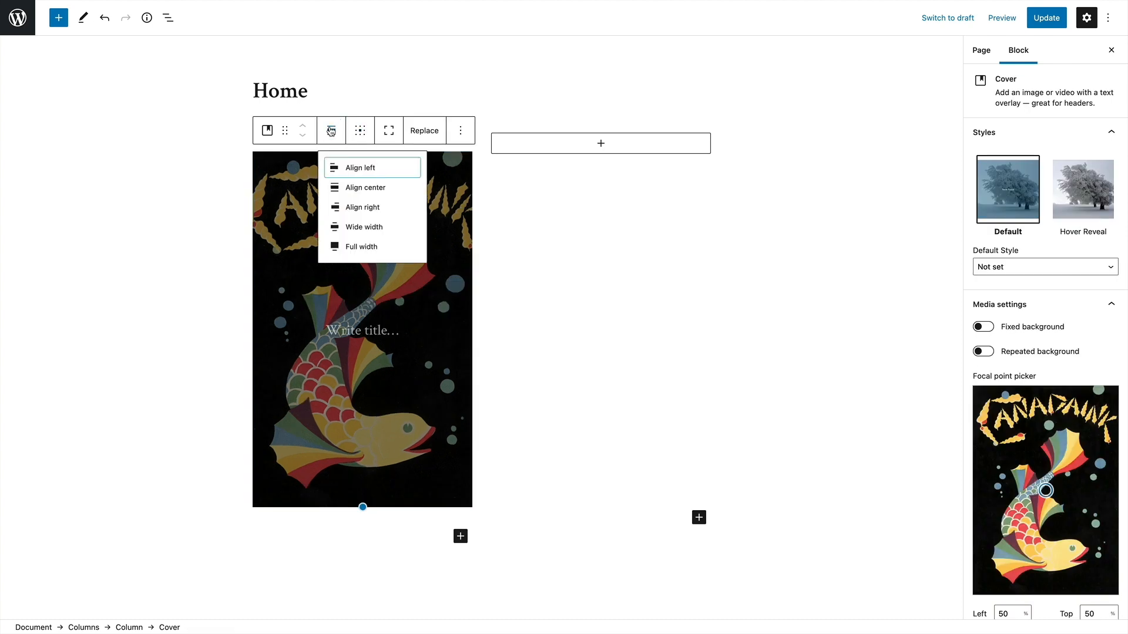
click(346, 254)
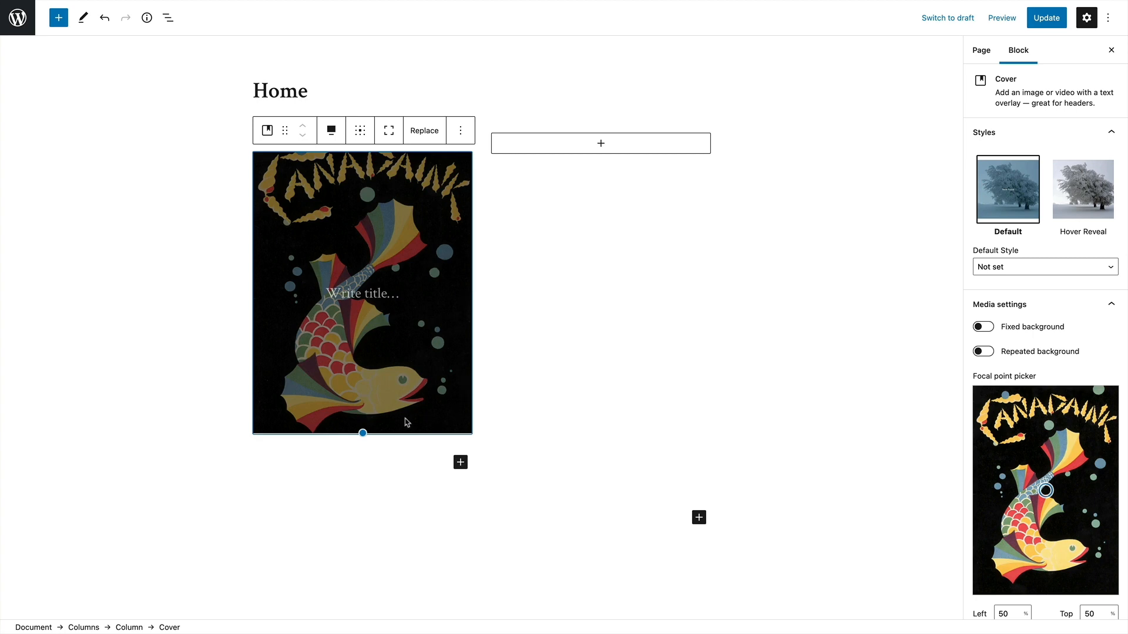
Title the fish cover "Illustration" and apply the Hover Reveal style to the Cover block
click(354, 292)
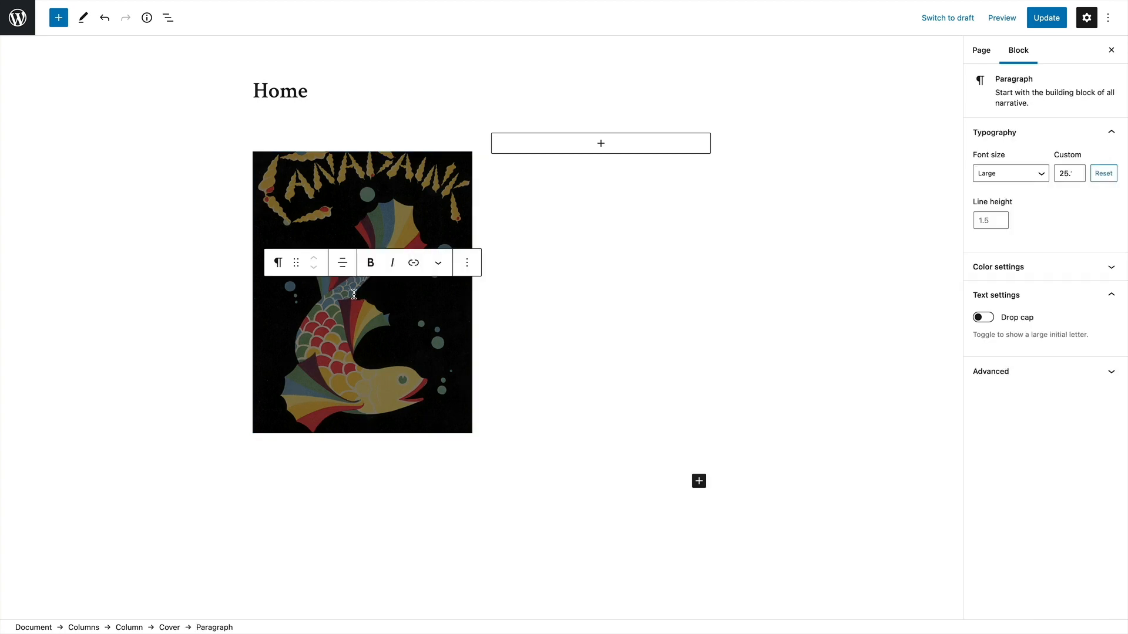
text(Illustration)
click(414, 263)
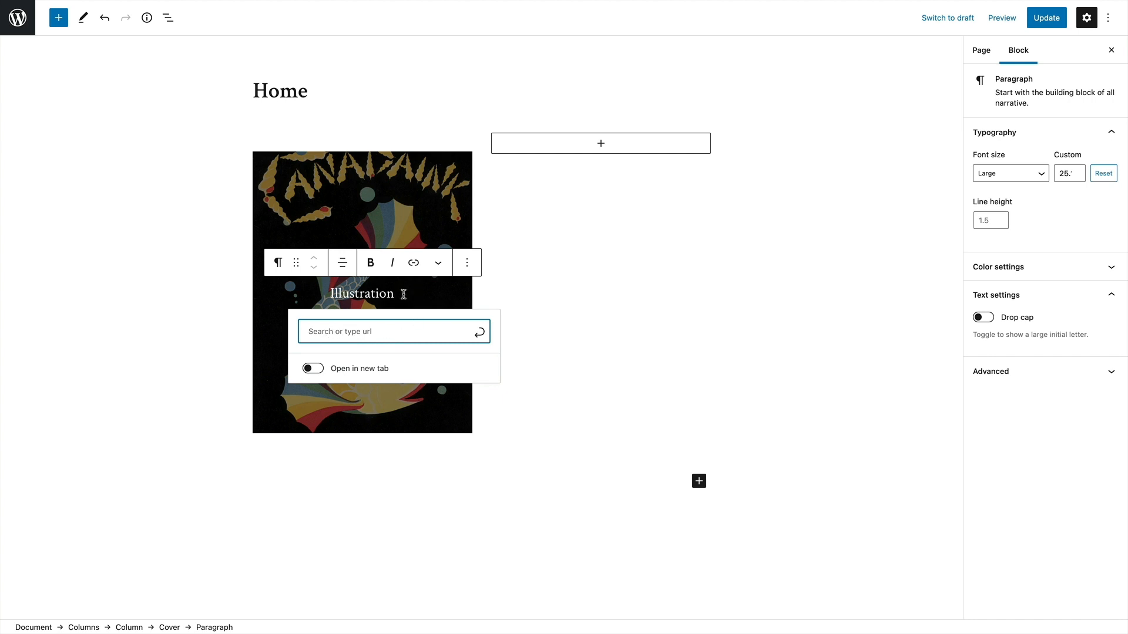
click(412, 195)
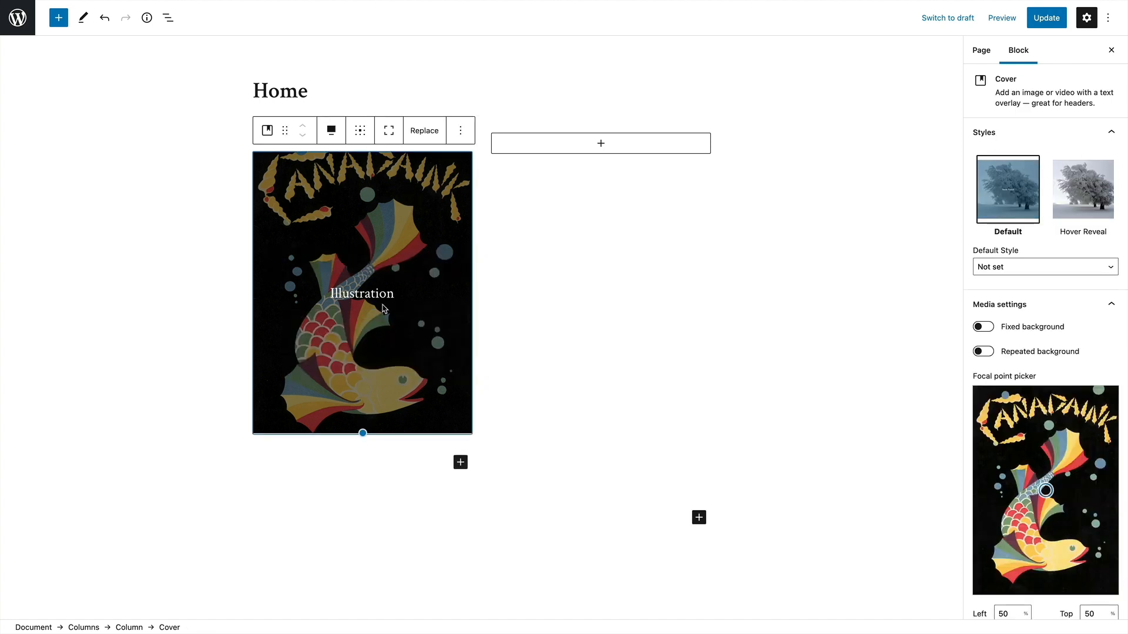
click(1090, 195)
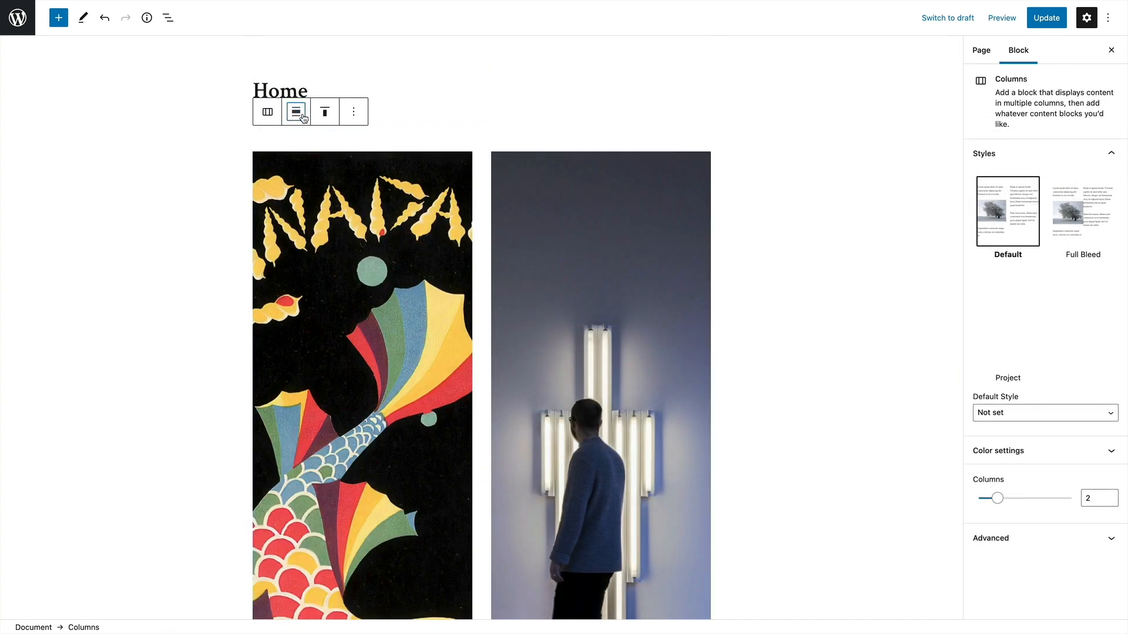
Set the Columns block to full width and change the page title to "Welcome to my portfolio"
click(297, 112)
click(314, 171)
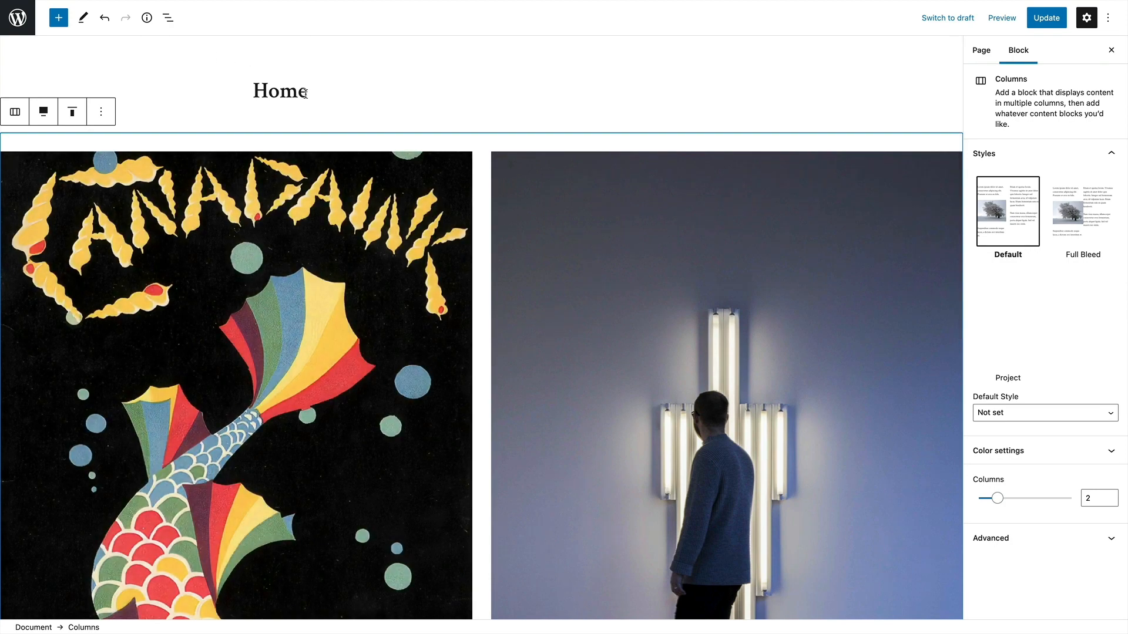
drag(304, 93, 249, 88)
text(Welco)
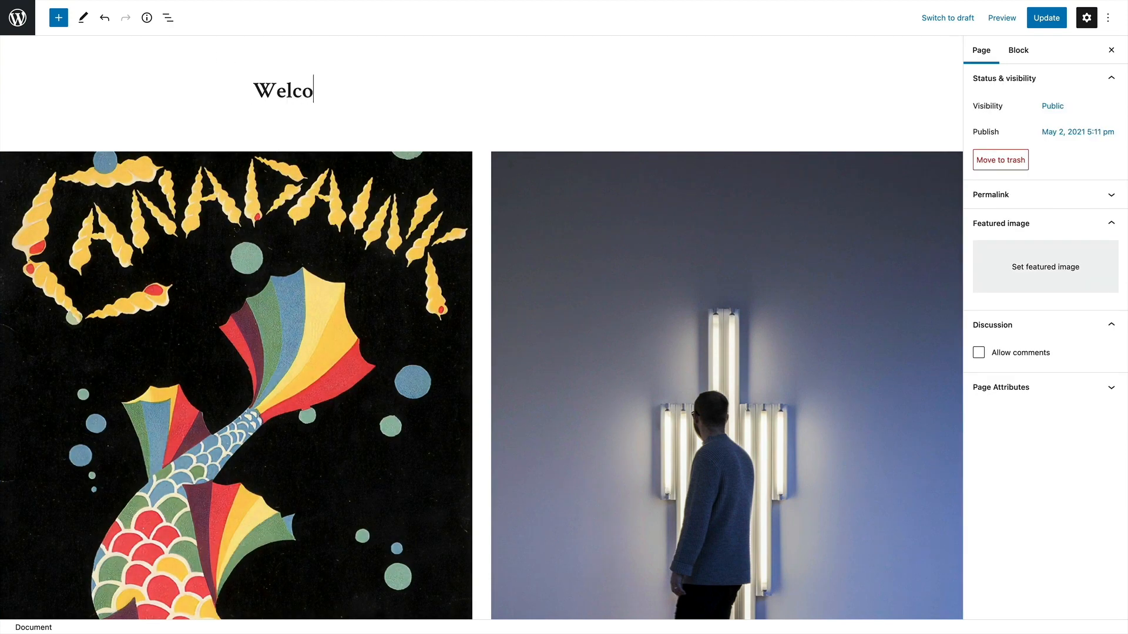
text(me to my )
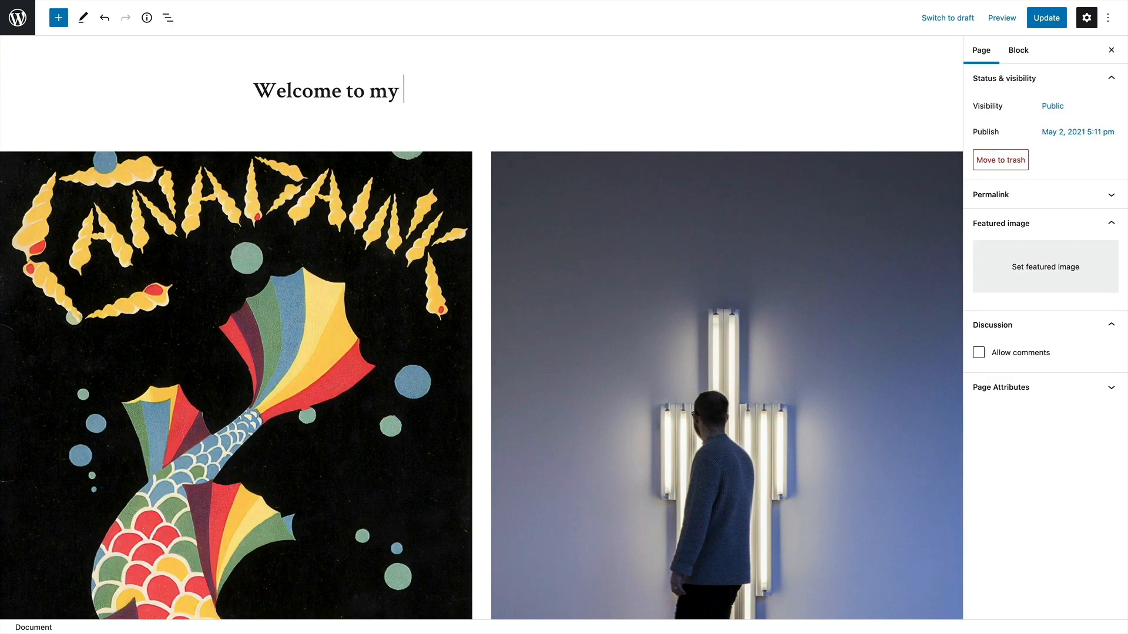
text(Portfolio)
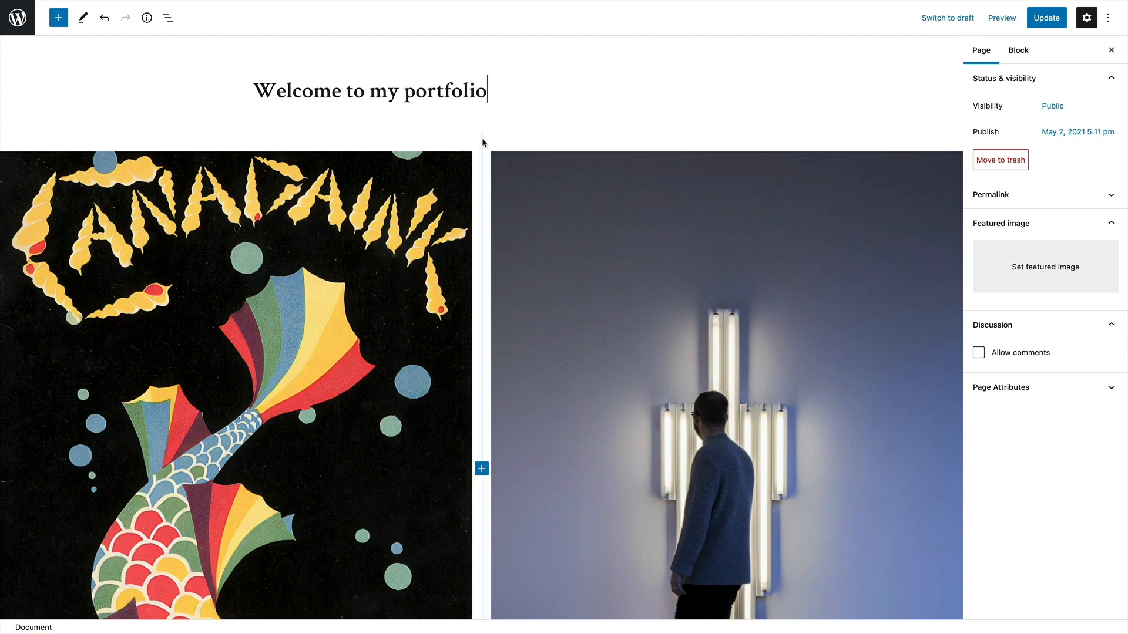
Add a paragraph below the title reading "Interdisciplinary artist based in Portland, Oregon and London, England."
key(Return)
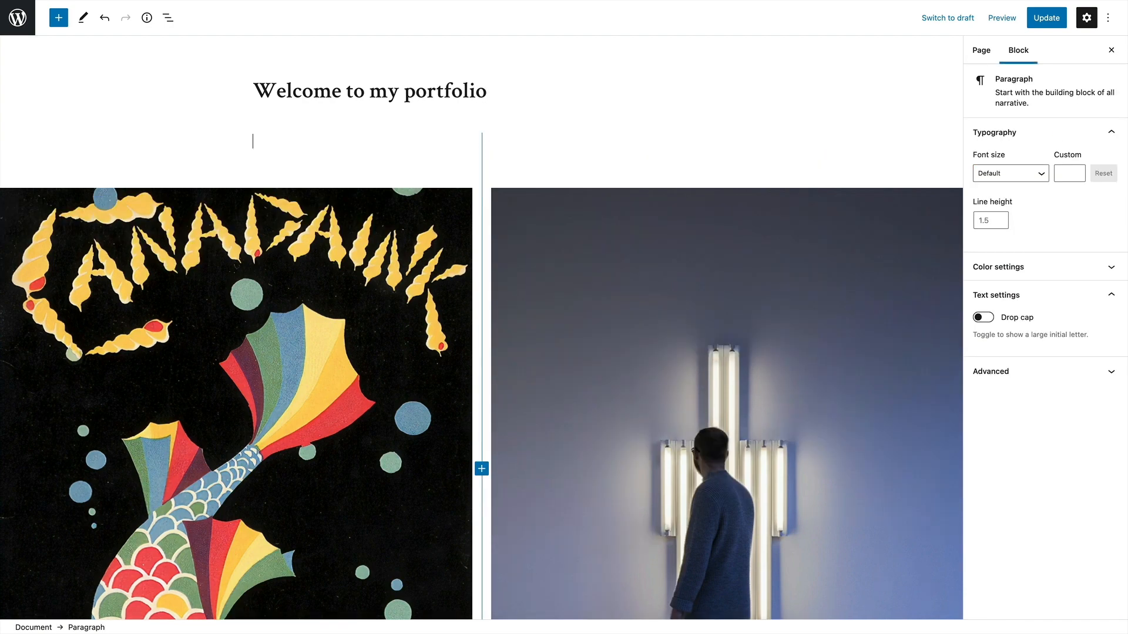
click(700, 140)
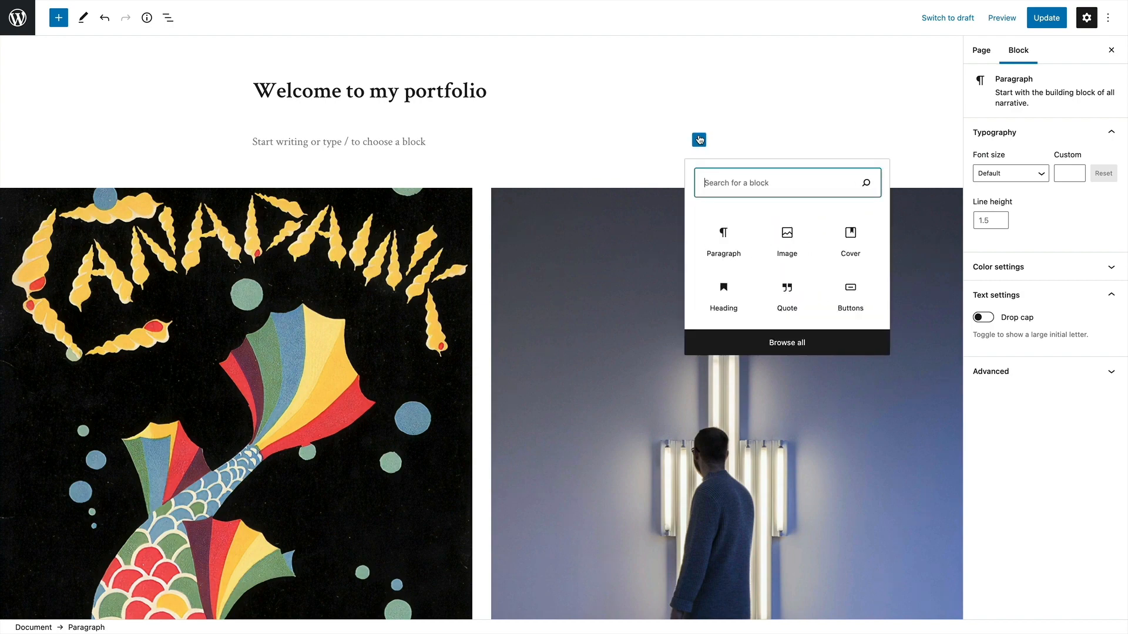
key(Escape)
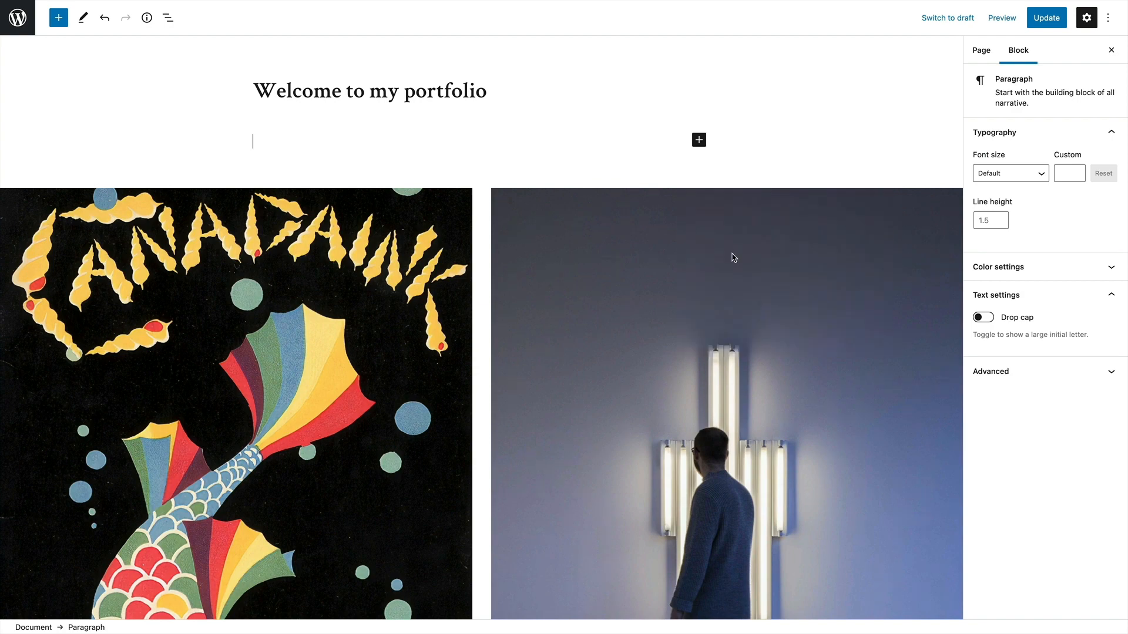
text(Interdisciplinary artist based in Portland, Oregon and London, England.)
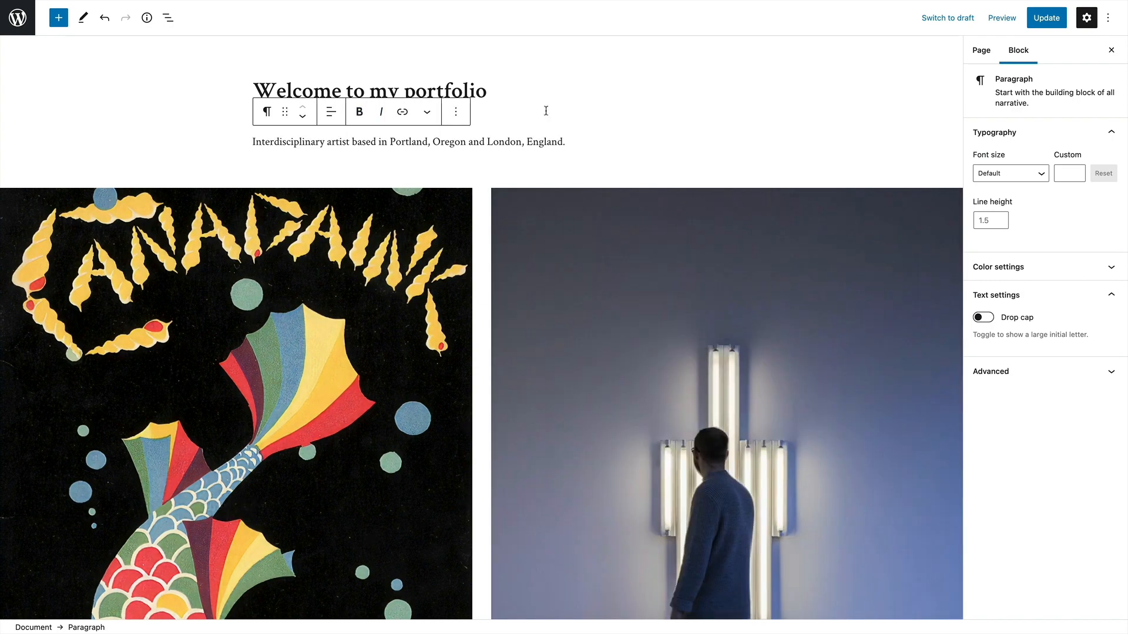
Add a Cover block below the two image columns and set its alignment to full width
scroll(564, 131, down, 3)
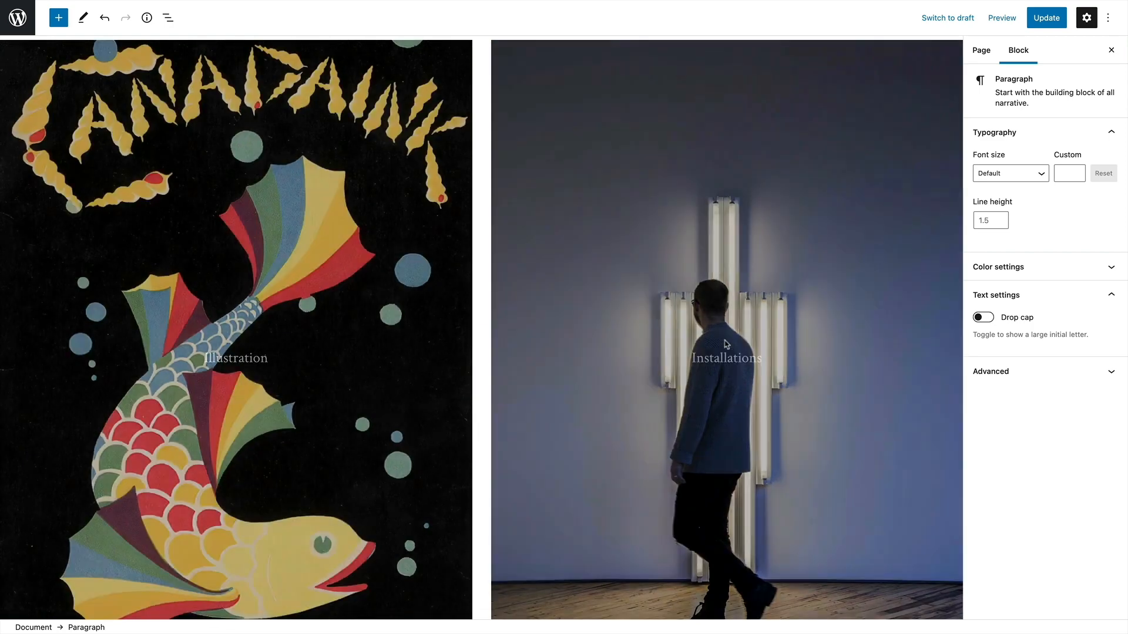
scroll(728, 347, down, 6)
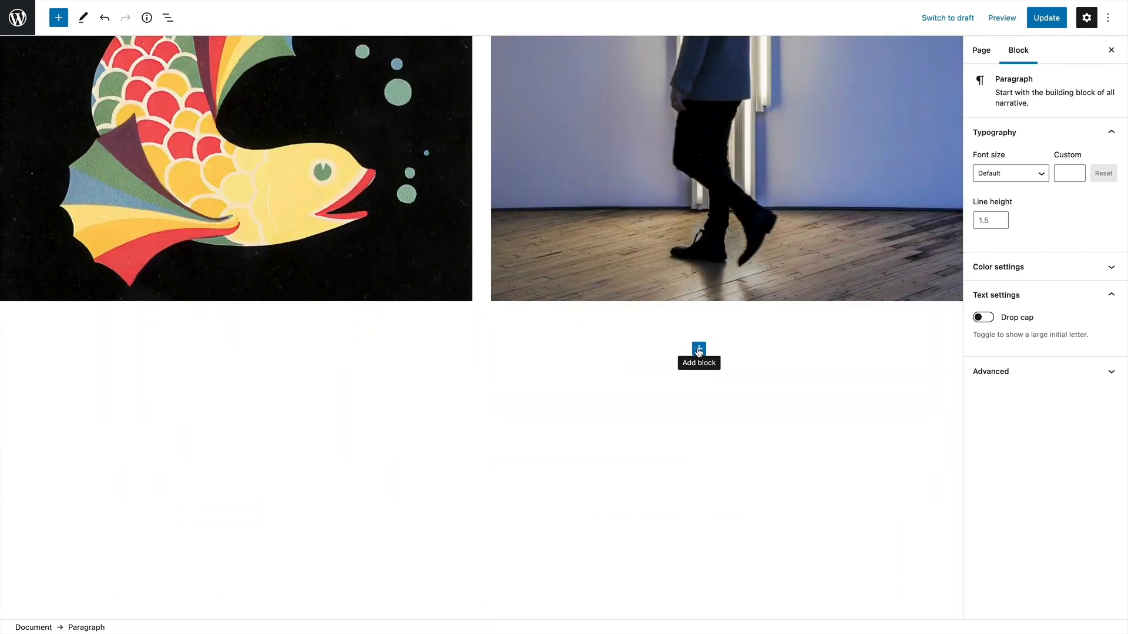
click(699, 350)
click(848, 457)
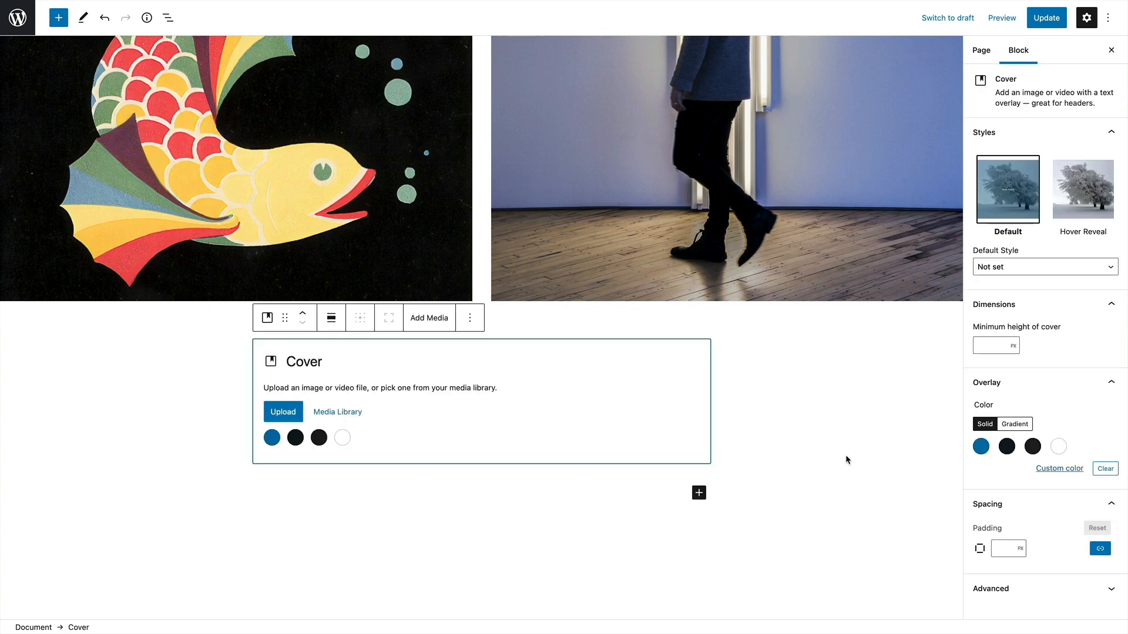
click(332, 318)
click(355, 445)
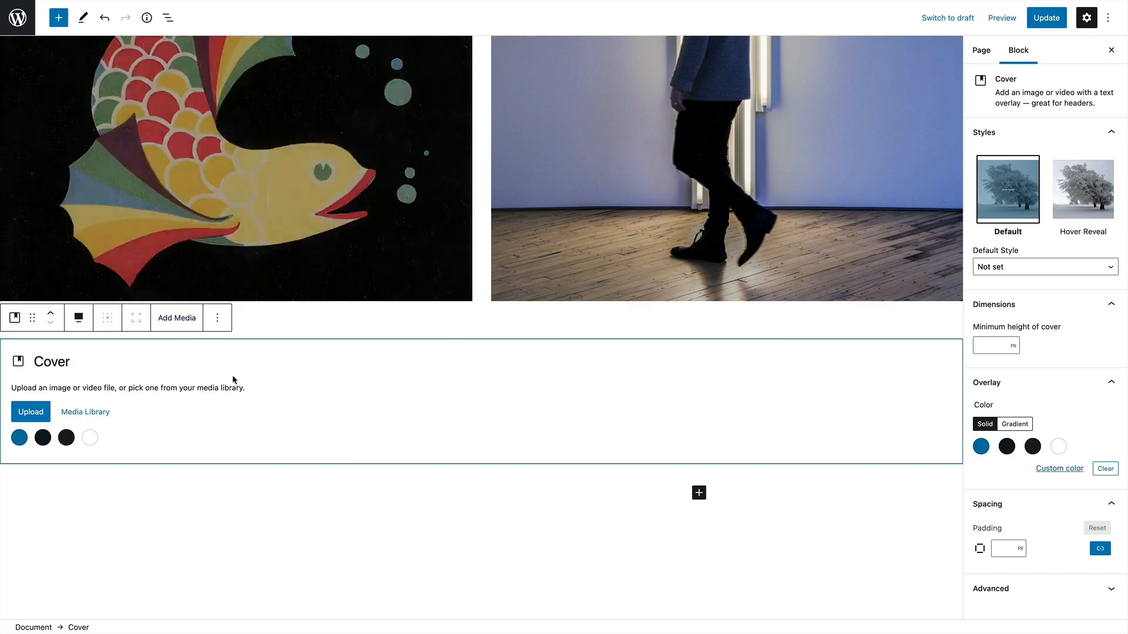
Fill the new Cover block with the coral building image from the media library, giving it the alt text "photography"
click(84, 412)
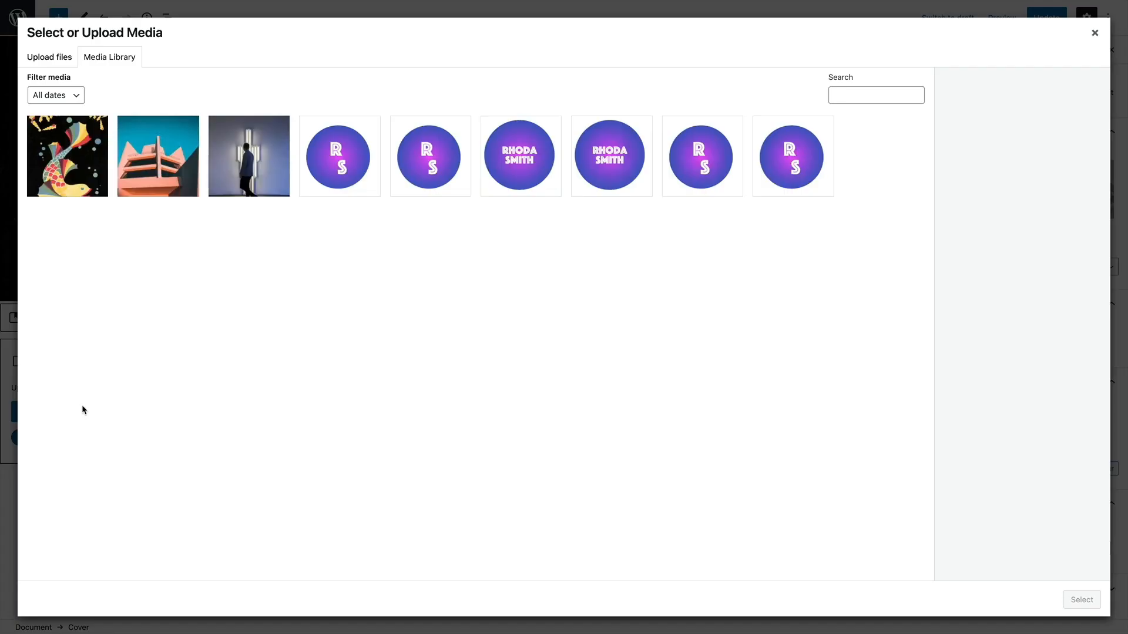
click(152, 180)
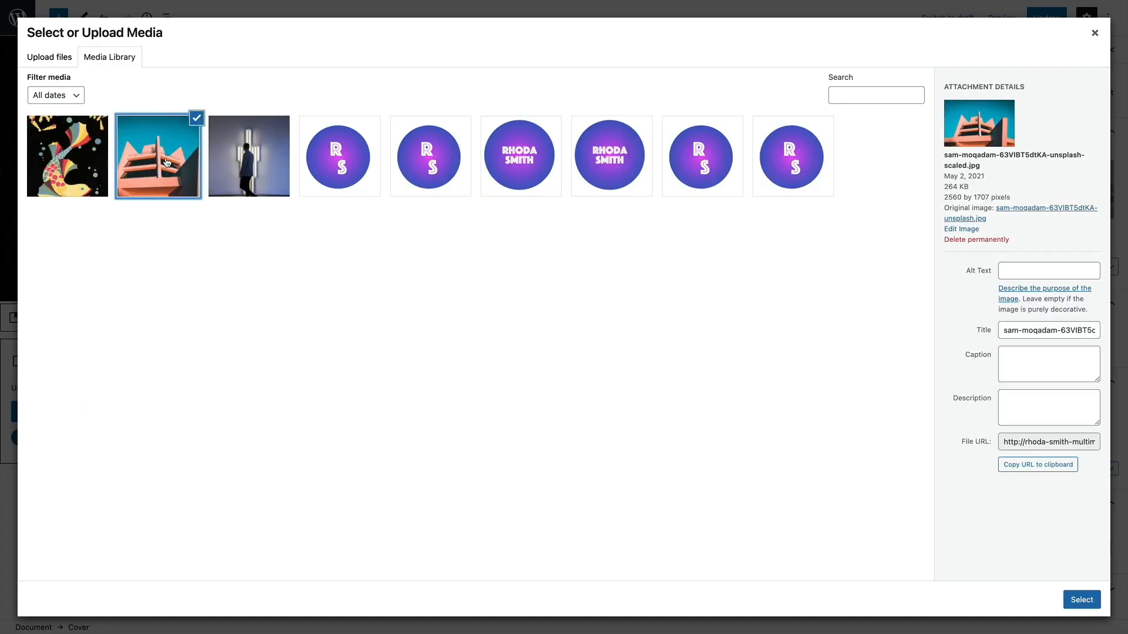
click(1008, 269)
text(photography)
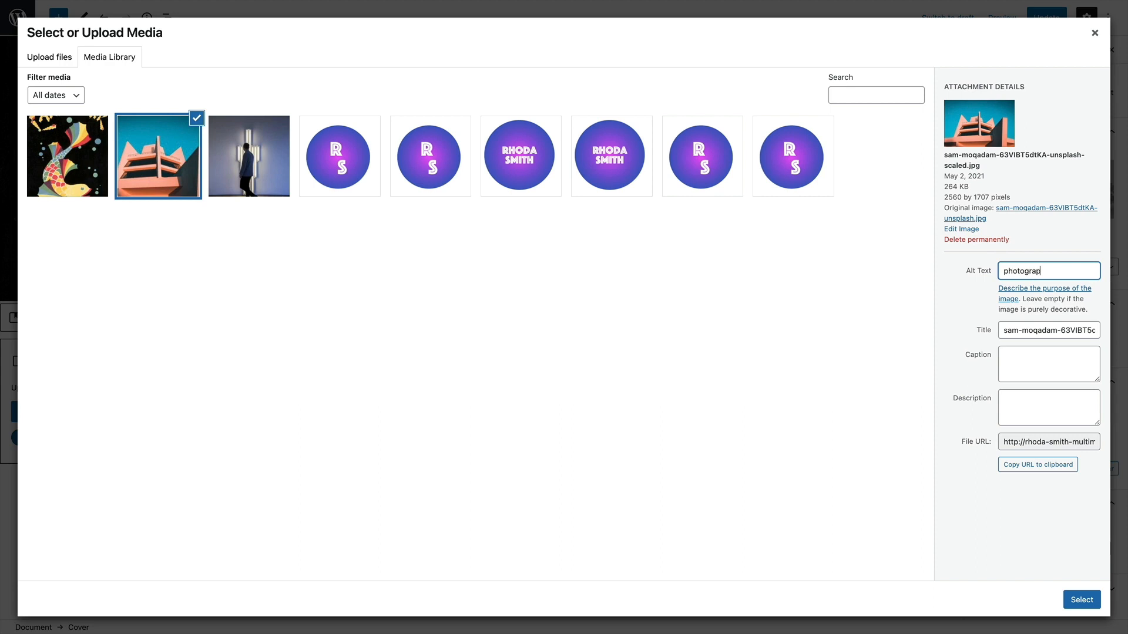
click(1075, 598)
Title the building cover "Photography" and apply the Hover Reveal style to the Cover block
scroll(591, 447, down, 2)
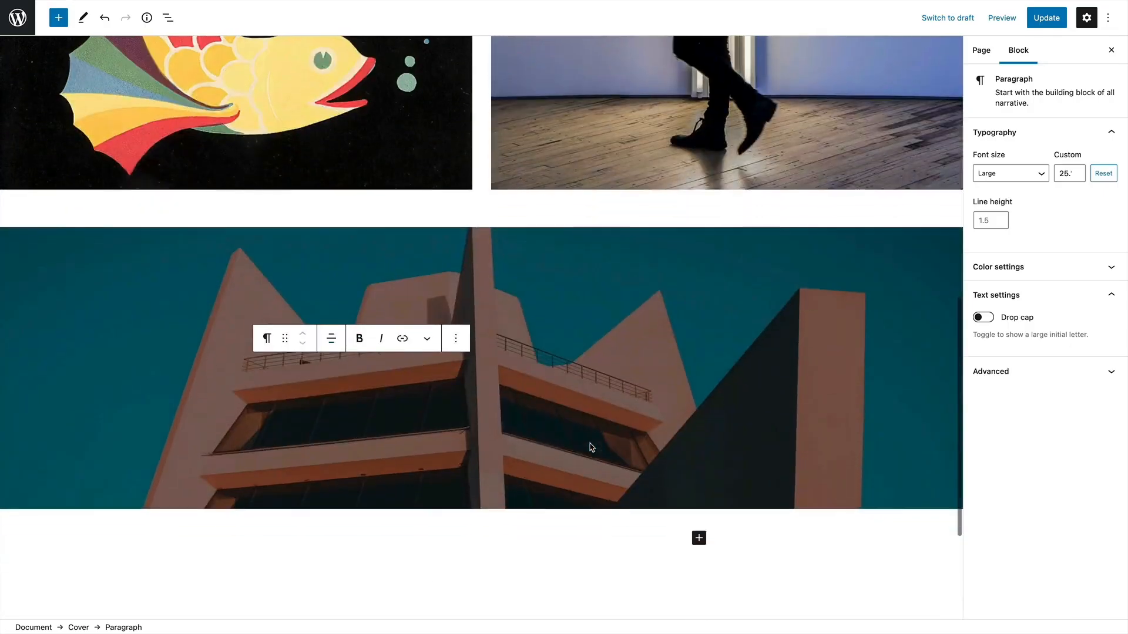
text(Photography)
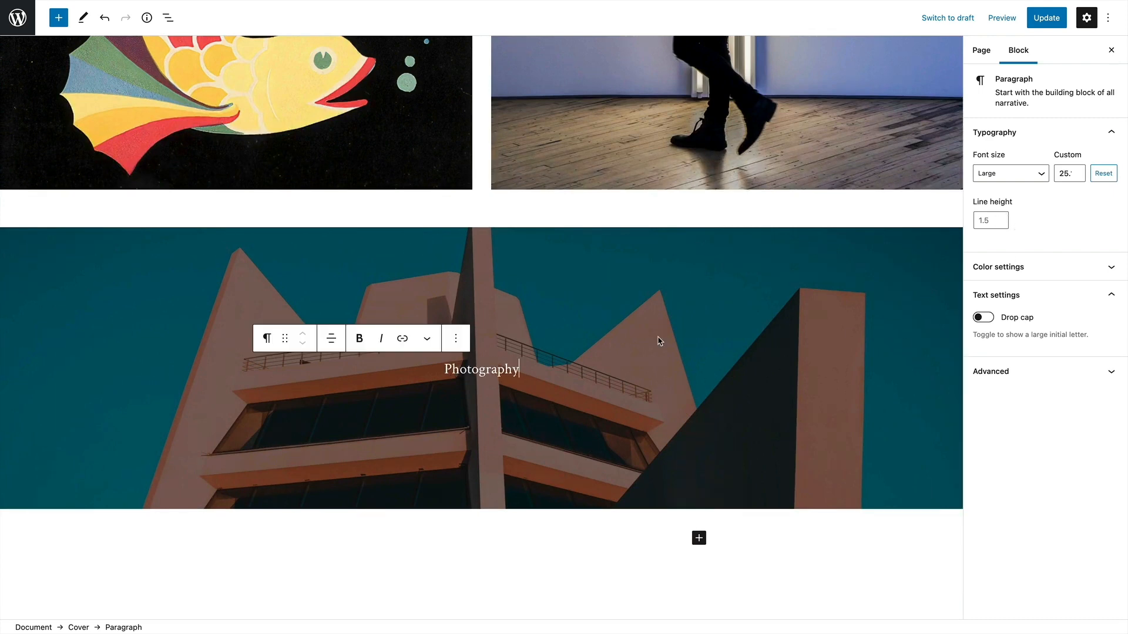
click(653, 312)
click(1074, 194)
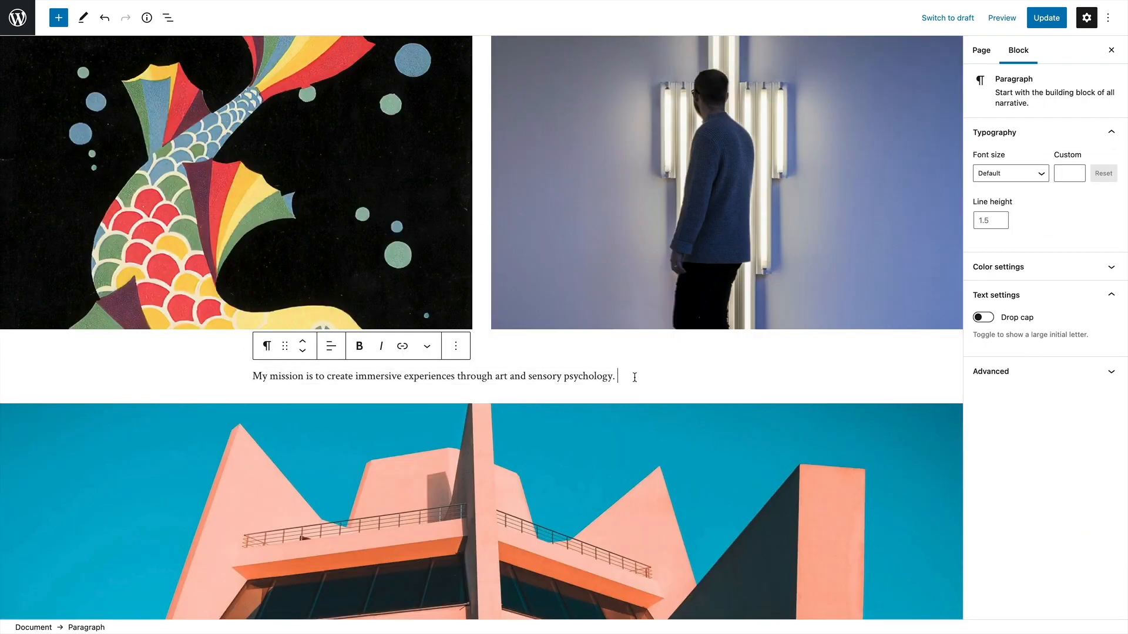
Review the page from the welcome title down to the Photography cover, checking the hover effects and the mission paragraph
scroll(623, 377, up, 4)
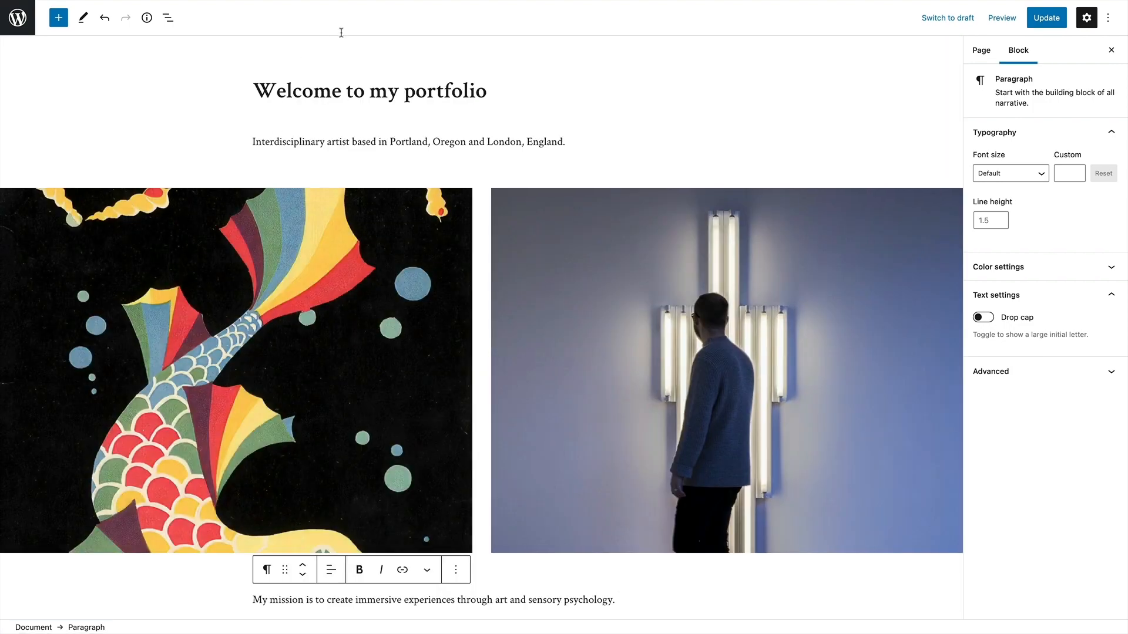
scroll(530, 233, down, 2)
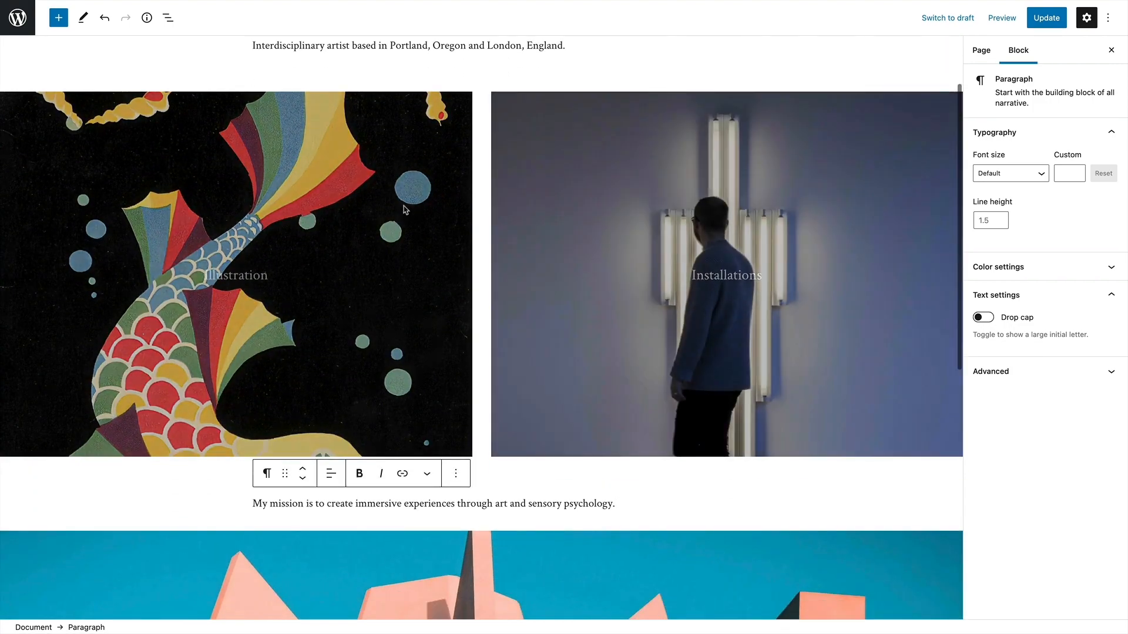
scroll(410, 213, up, 2)
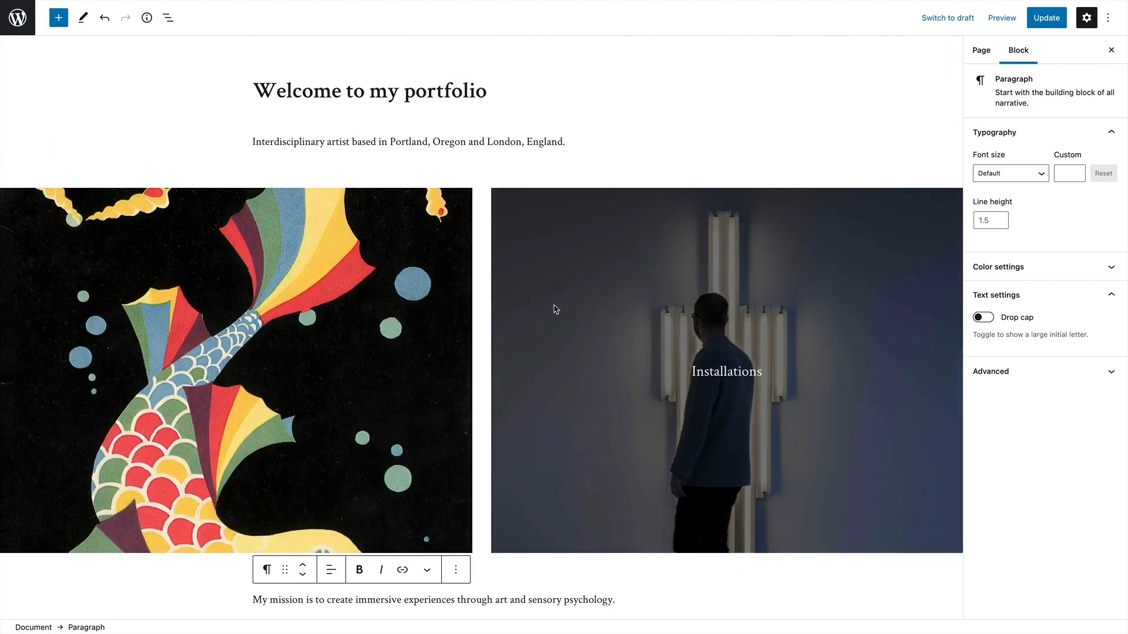
scroll(555, 310, down, 3)
scroll(556, 310, down, 3)
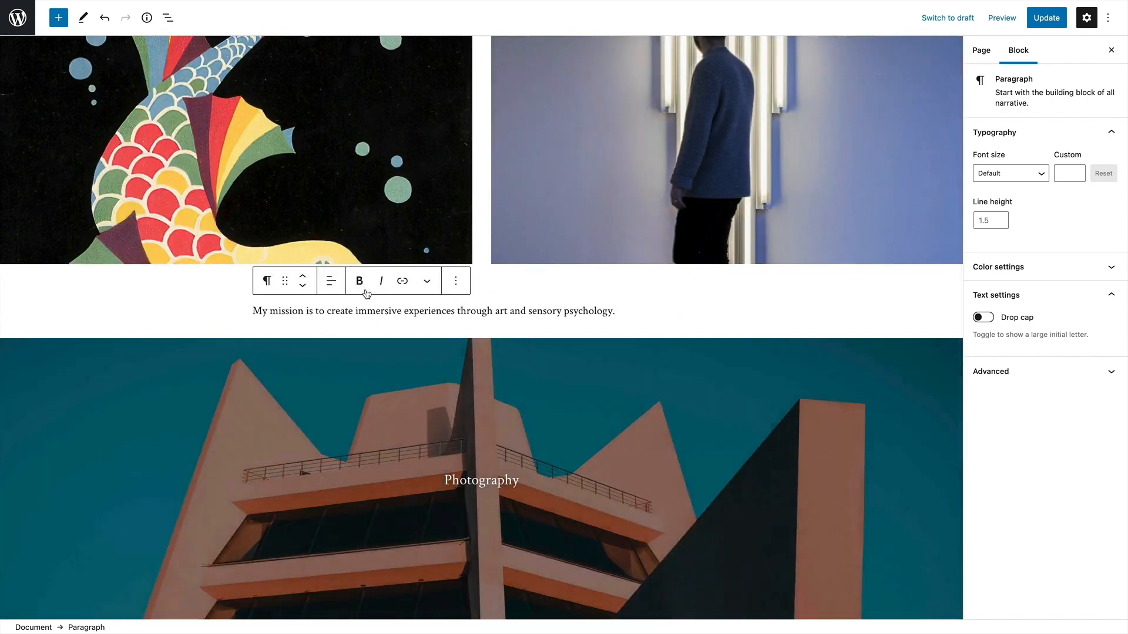
scroll(365, 294, up, 3)
scroll(367, 294, up, 2)
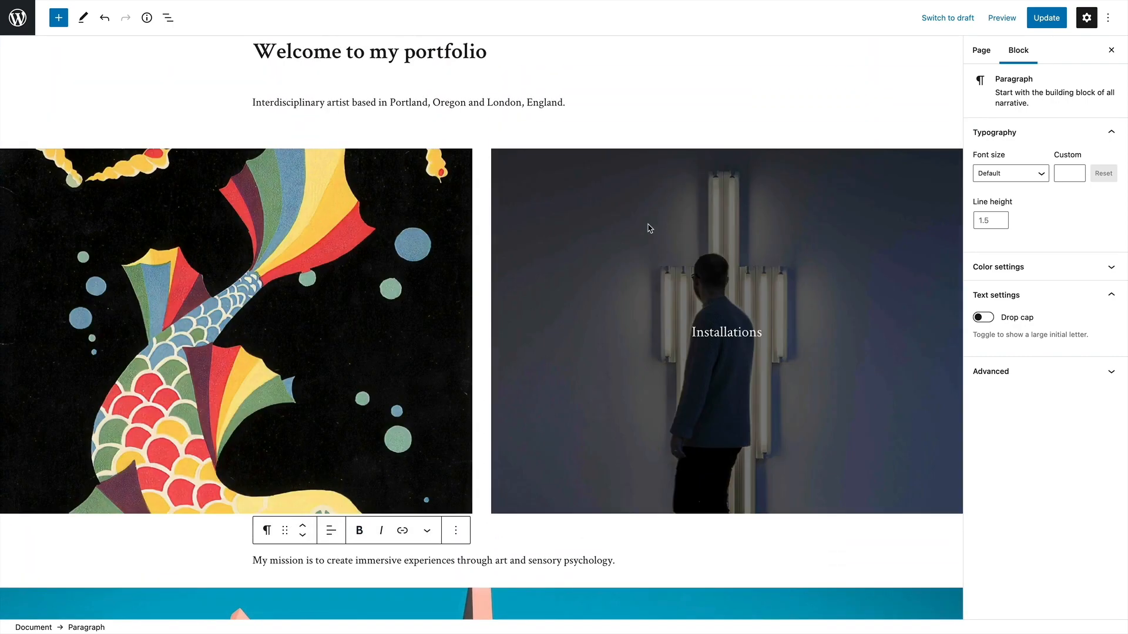
scroll(650, 228, down, 4)
scroll(650, 228, down, 4)
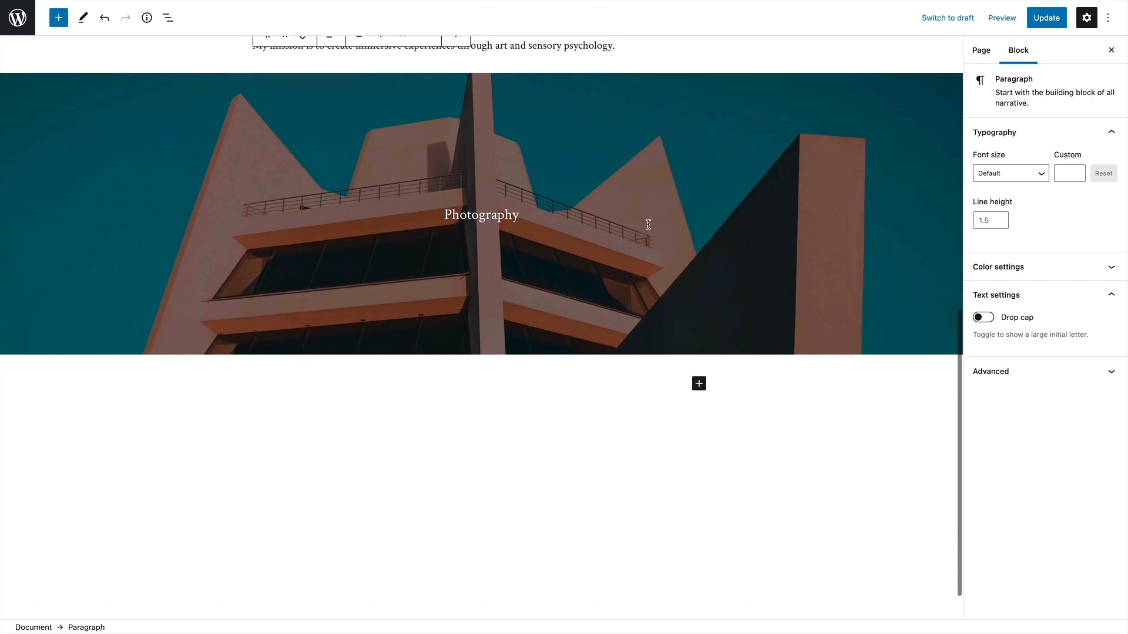
scroll(650, 228, up, 1)
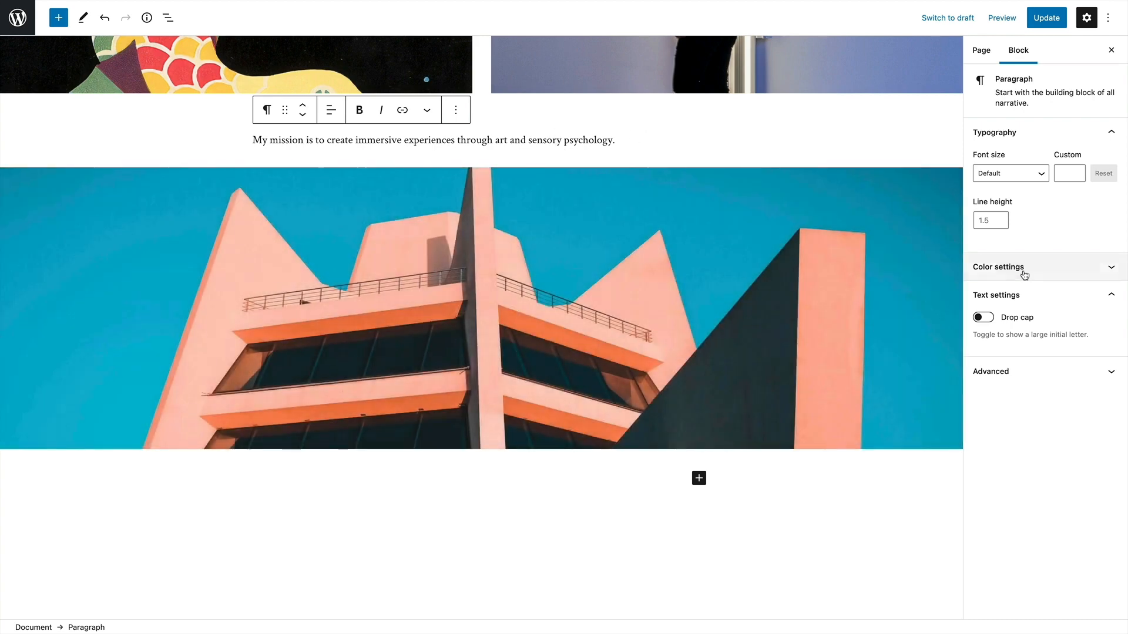
Set the mission paragraph's text color to blue and try a dark background before choosing white
click(1025, 270)
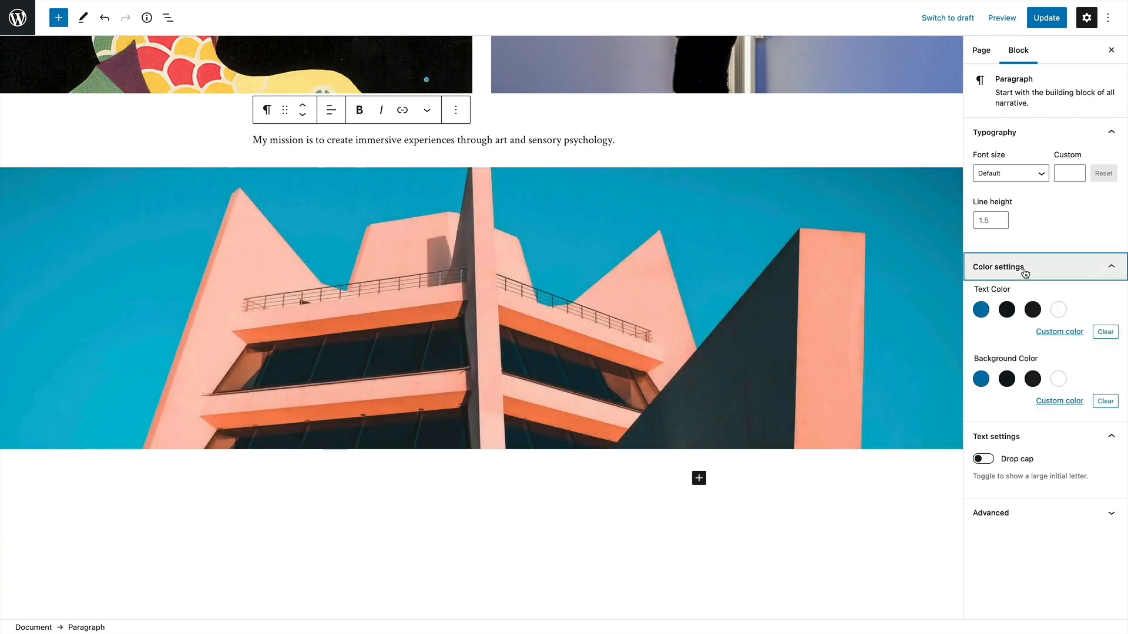
click(980, 312)
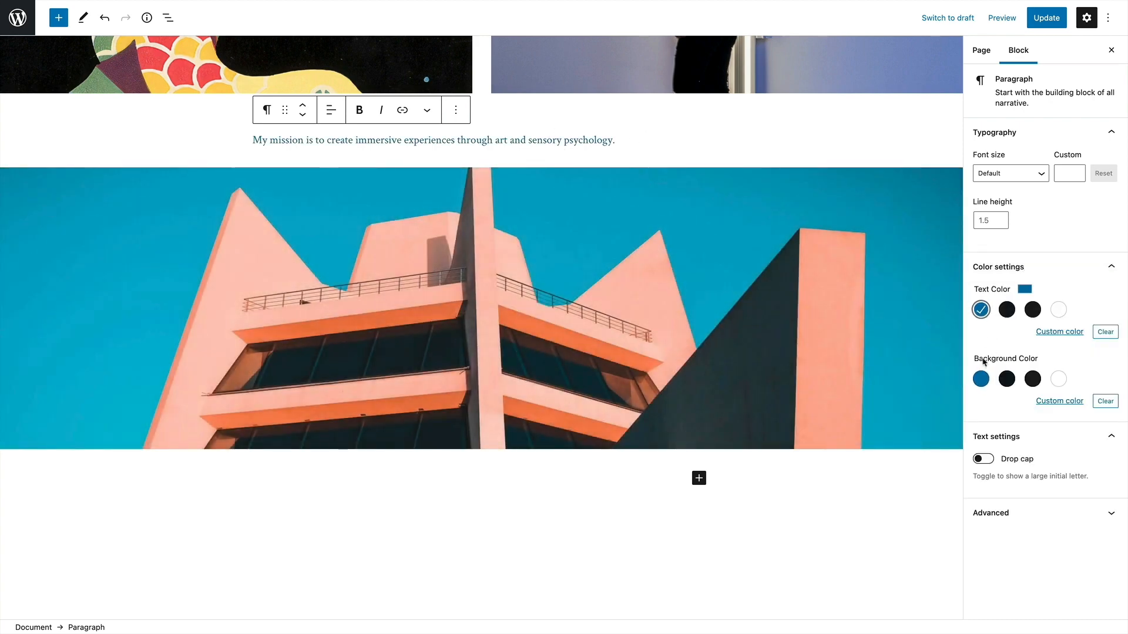
click(1007, 379)
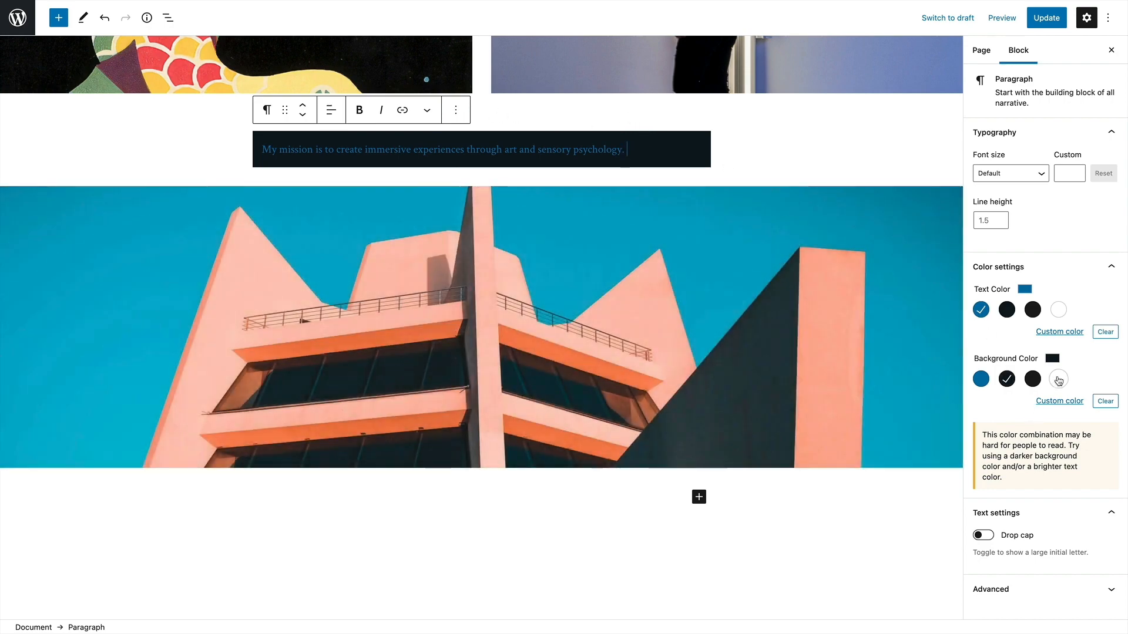
click(1058, 380)
scroll(500, 131, down, 2)
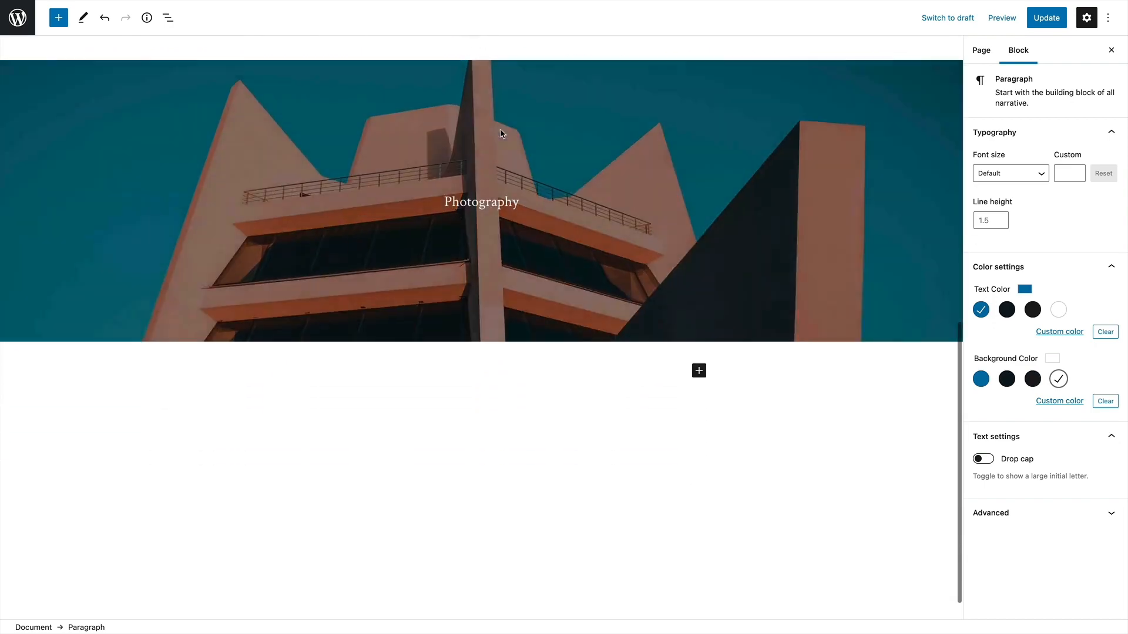
scroll(500, 131, up, 5)
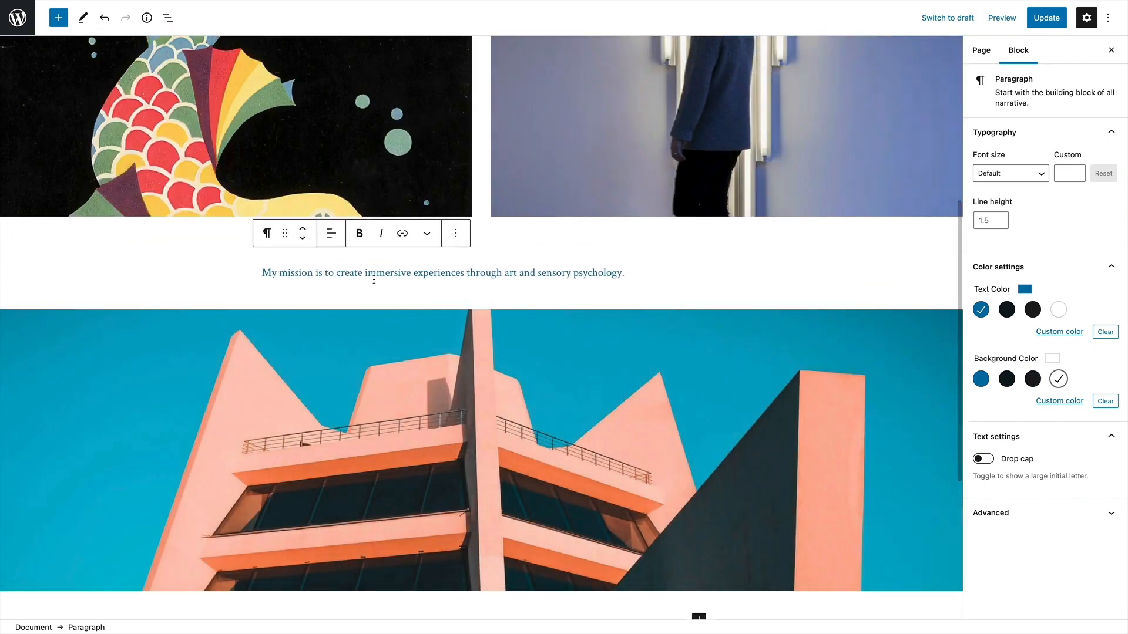
Transform the mission paragraph into an H3 heading and set its text color to blue
click(267, 234)
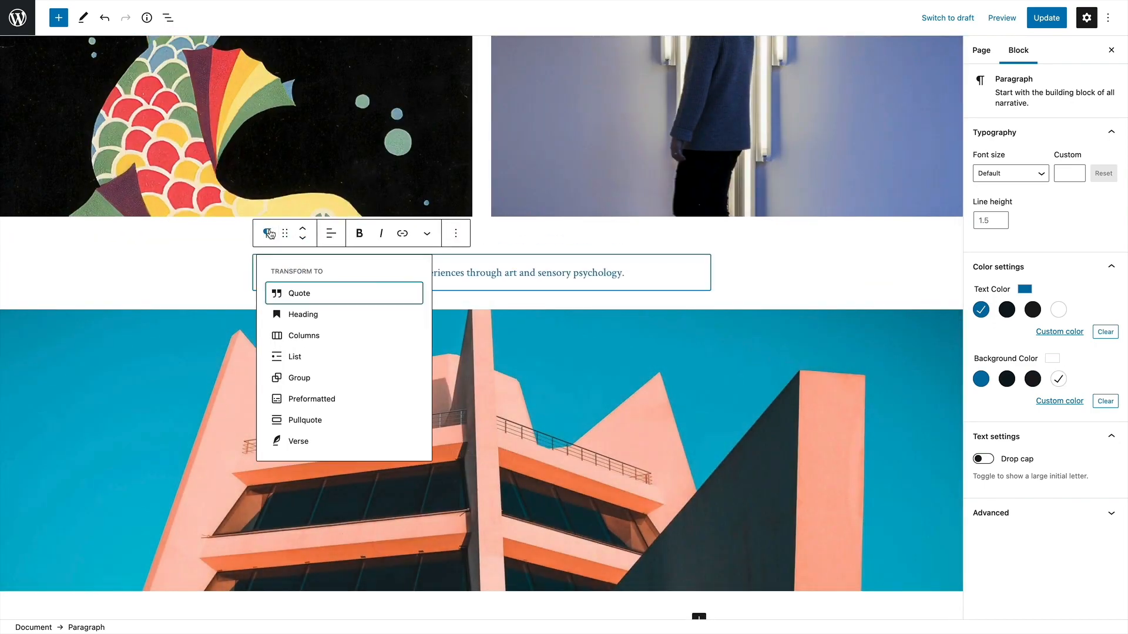
click(304, 316)
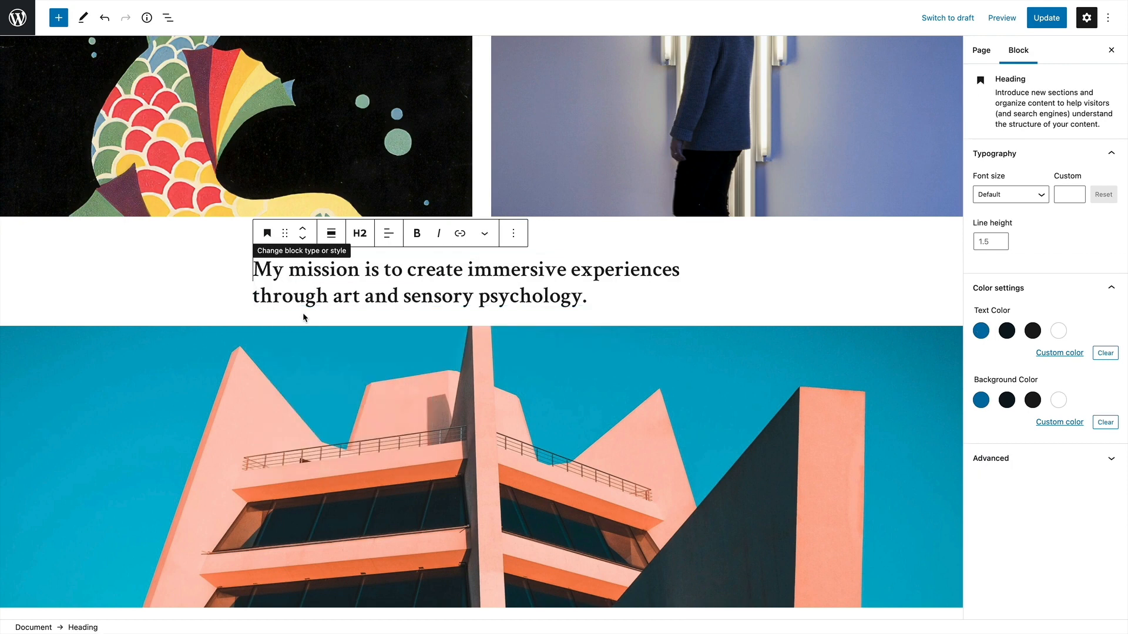
click(360, 234)
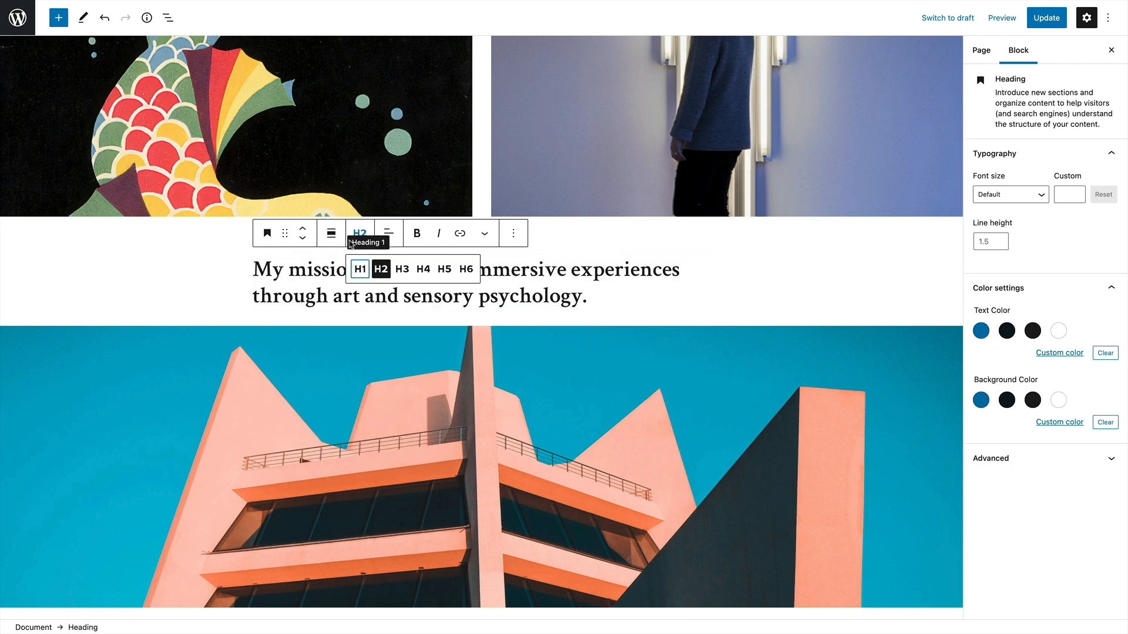
click(401, 270)
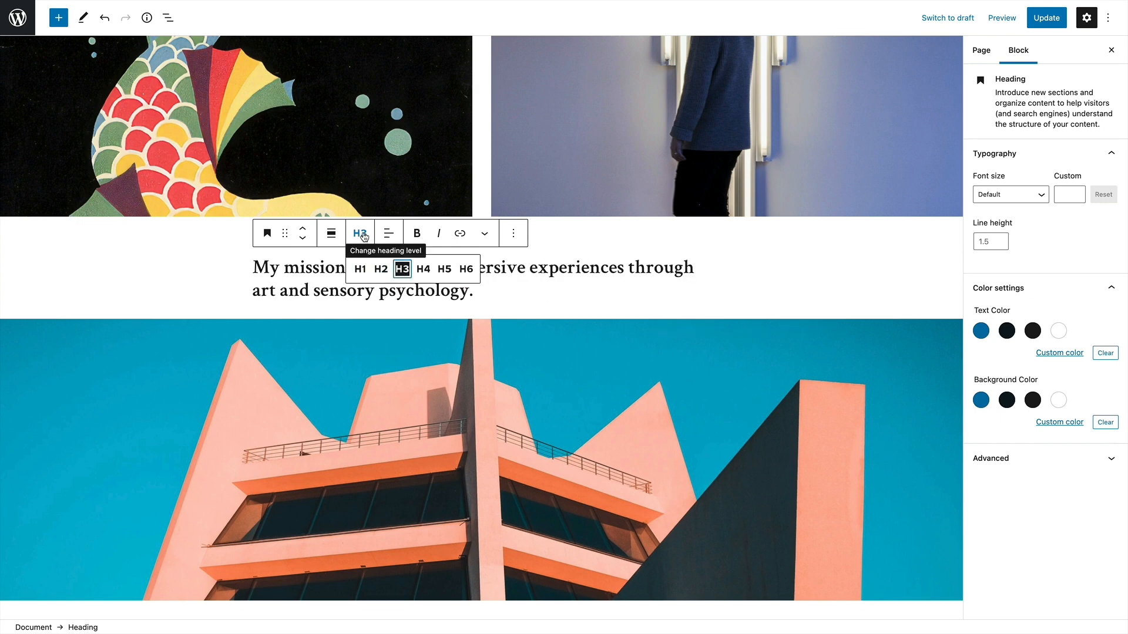
click(981, 331)
Add a Heading block below the Photography cover reading "News"
scroll(548, 429, down, 5)
scroll(525, 431, down, 1)
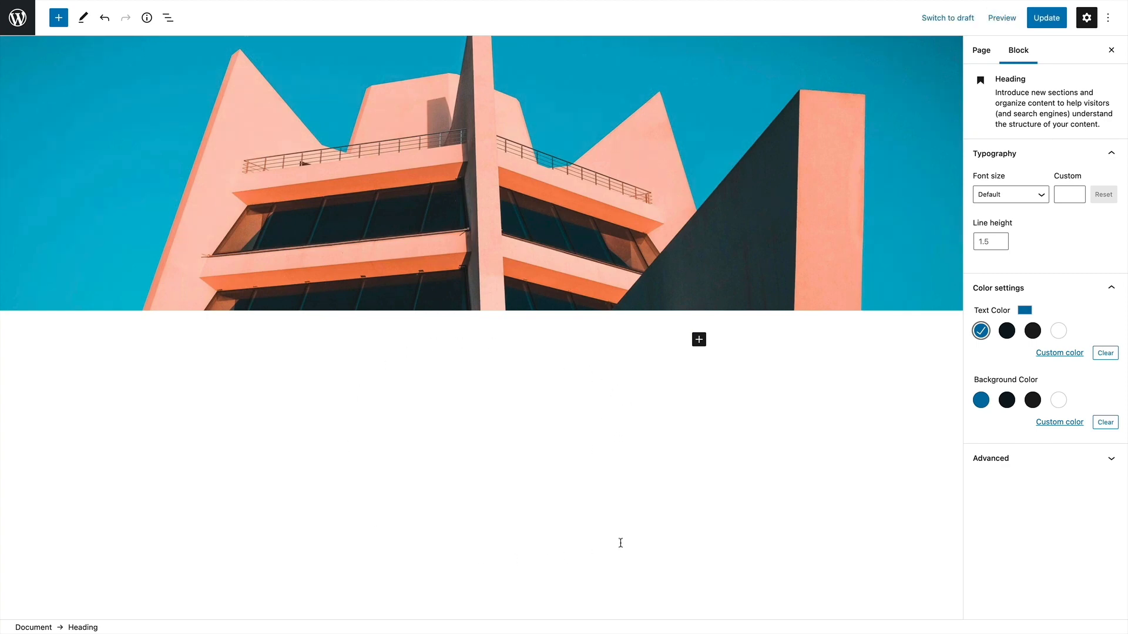
click(699, 340)
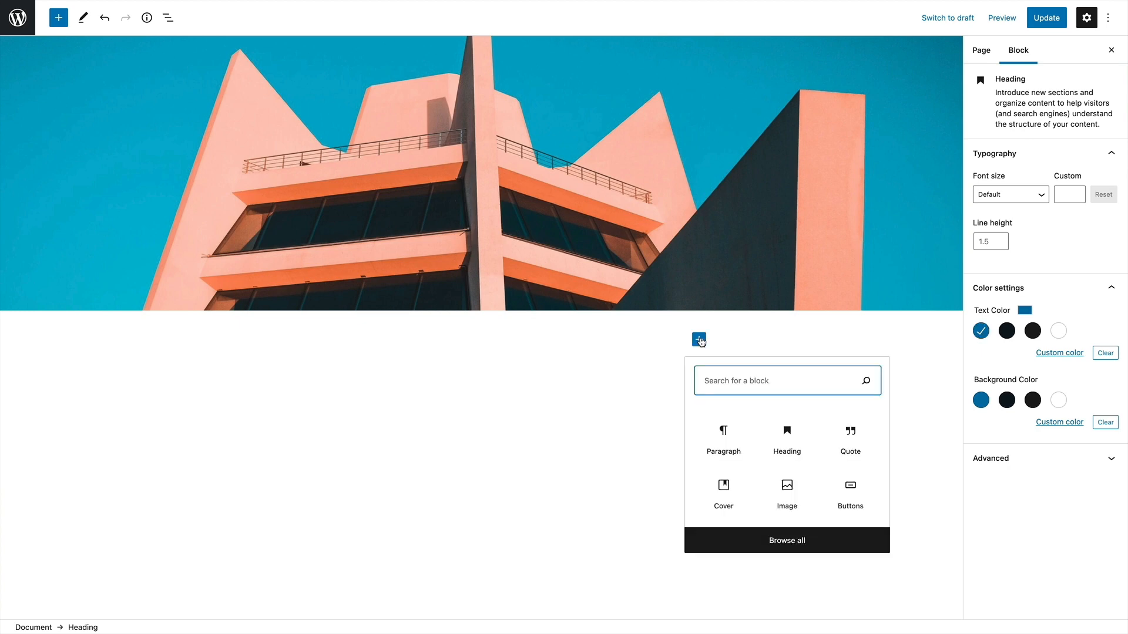
click(786, 436)
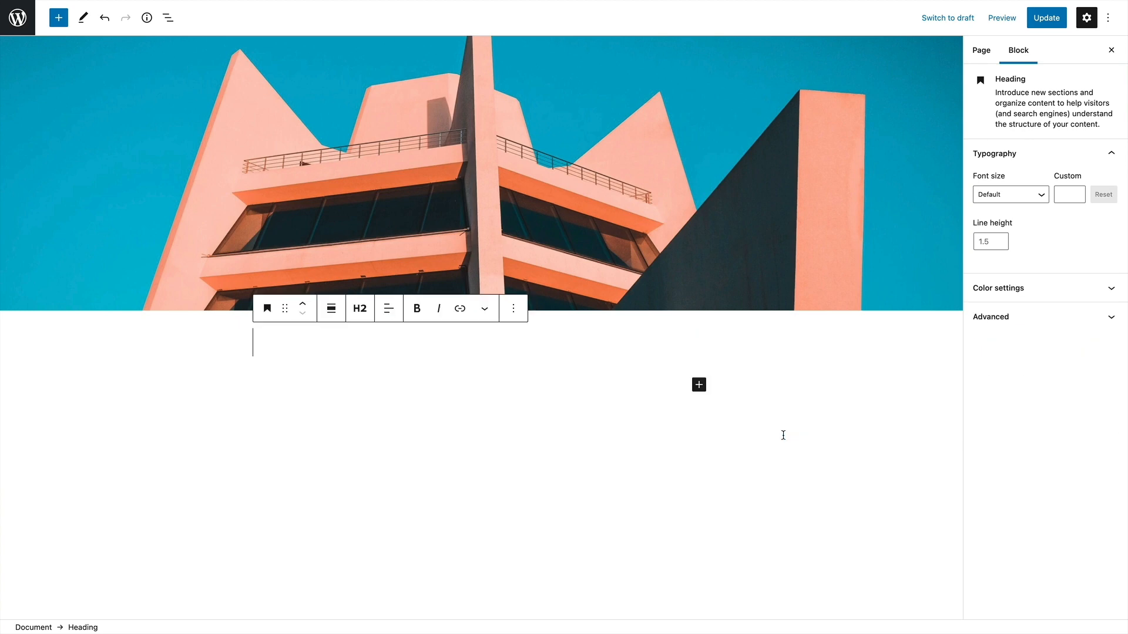
scroll(344, 362, down, 1)
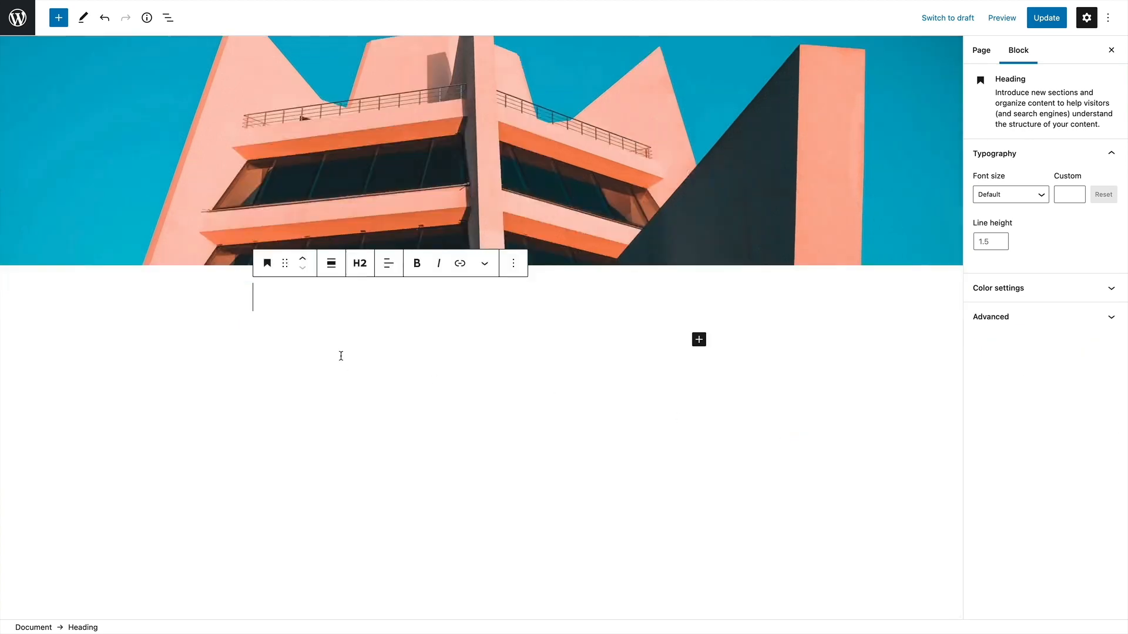
text(News)
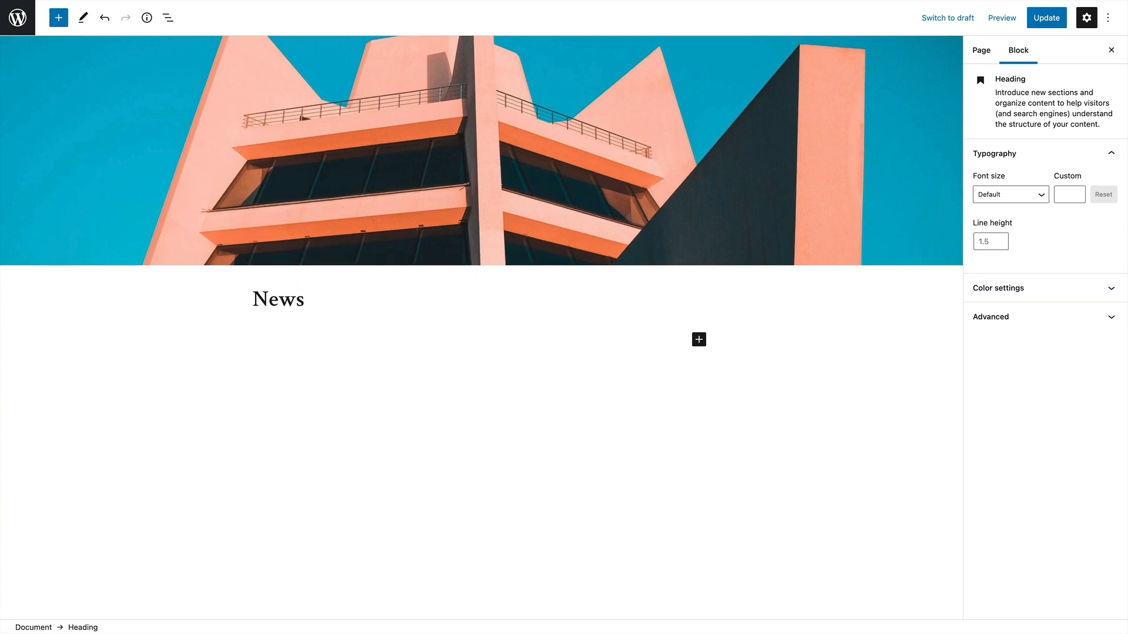
Search the blocks for "post" and insert a Latest Posts block under the News heading
key(Return)
click(699, 336)
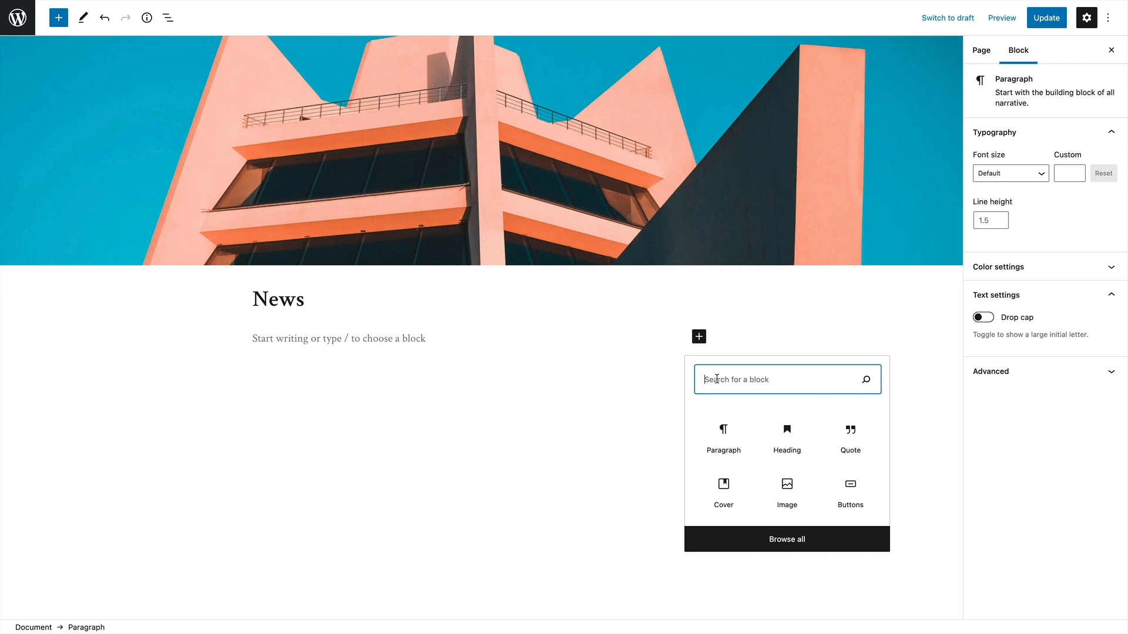
text(post)
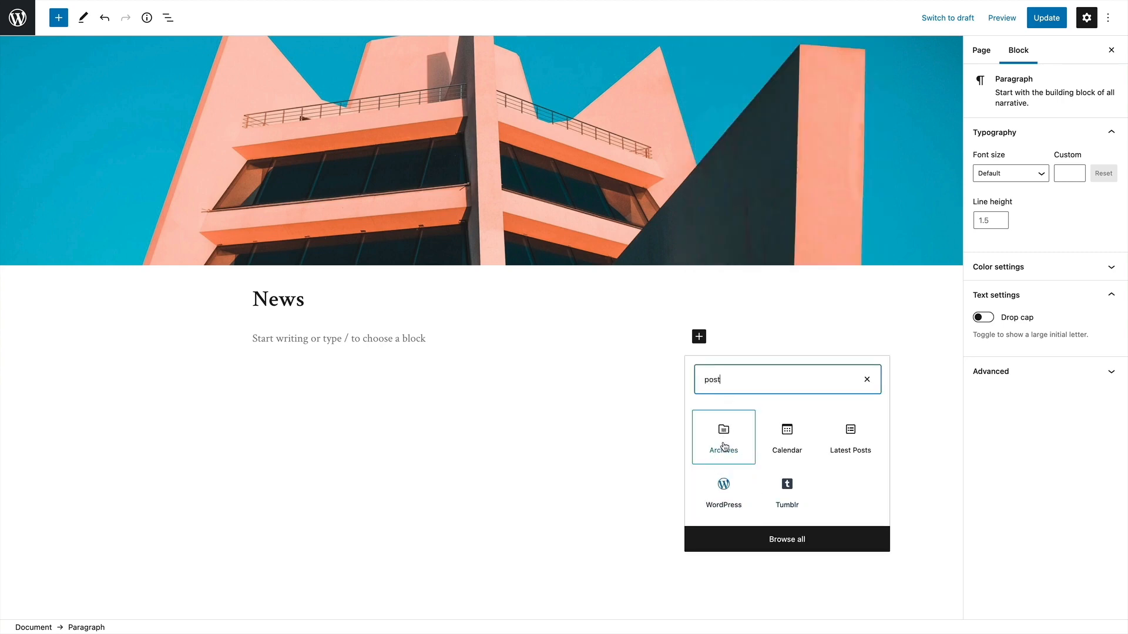
click(854, 433)
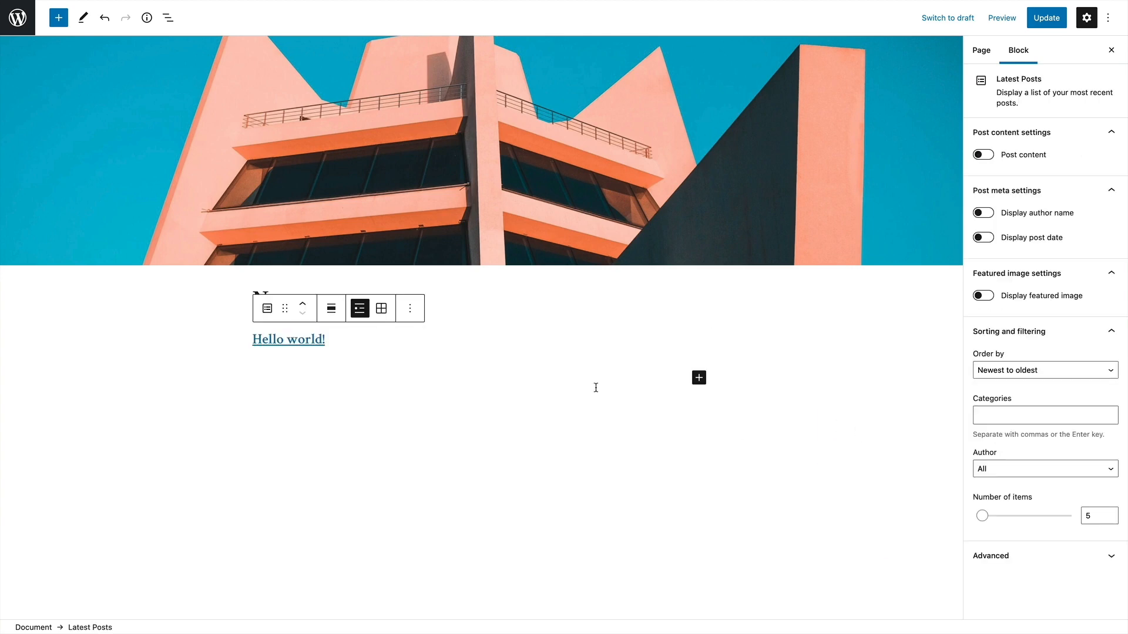
Switch the Latest Posts block to grid view, leaving the featured image display off after trying it
scroll(311, 404, up, 1)
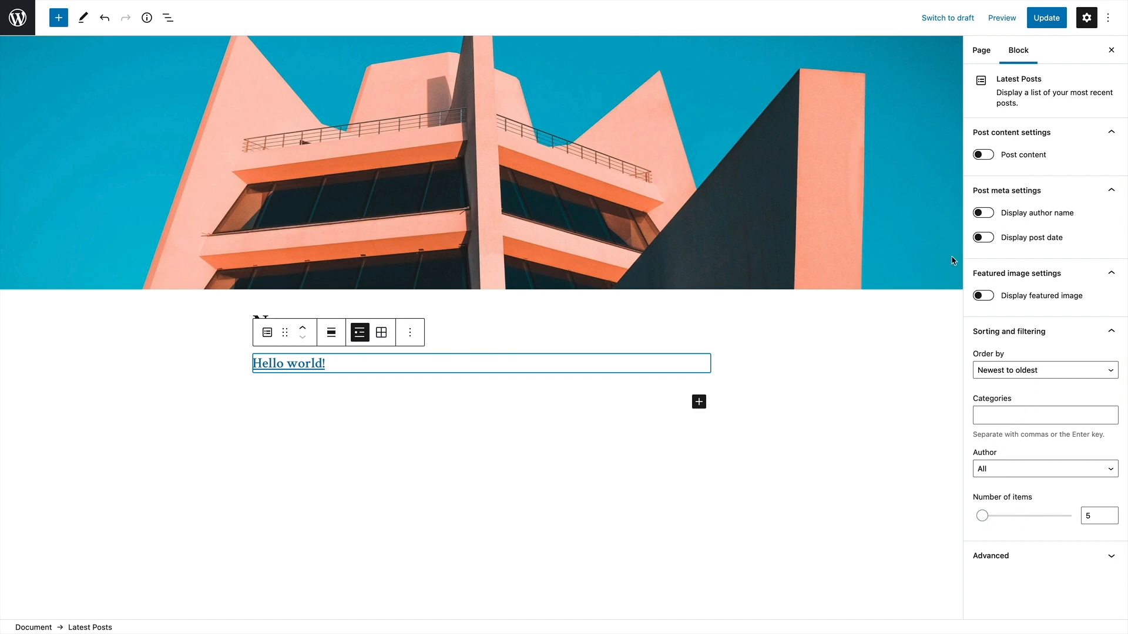
click(988, 296)
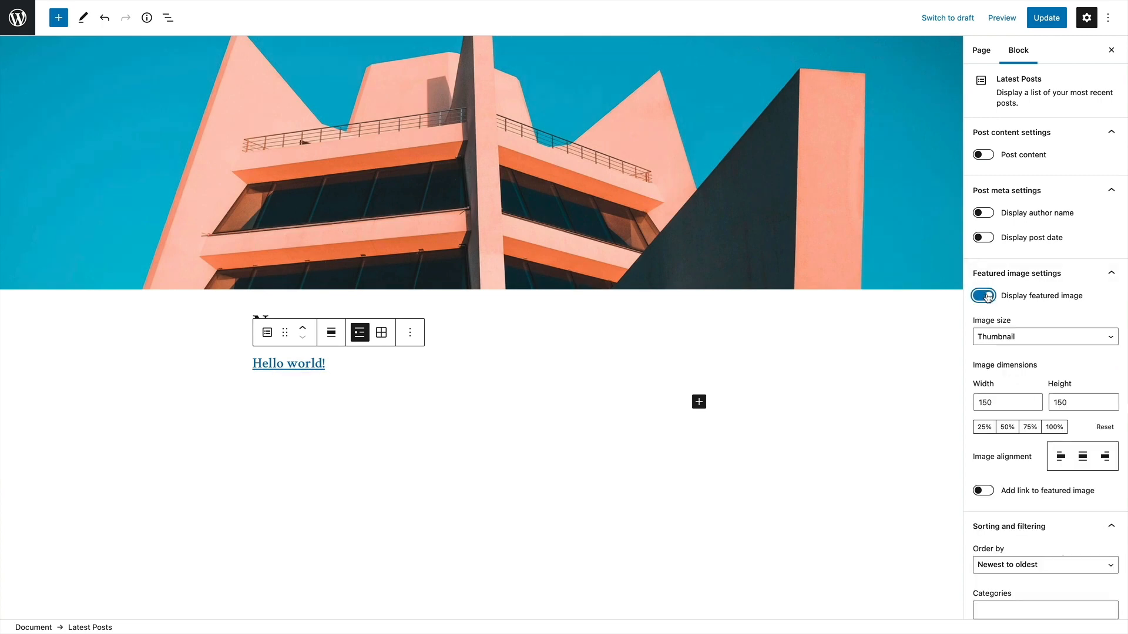
click(989, 297)
click(380, 333)
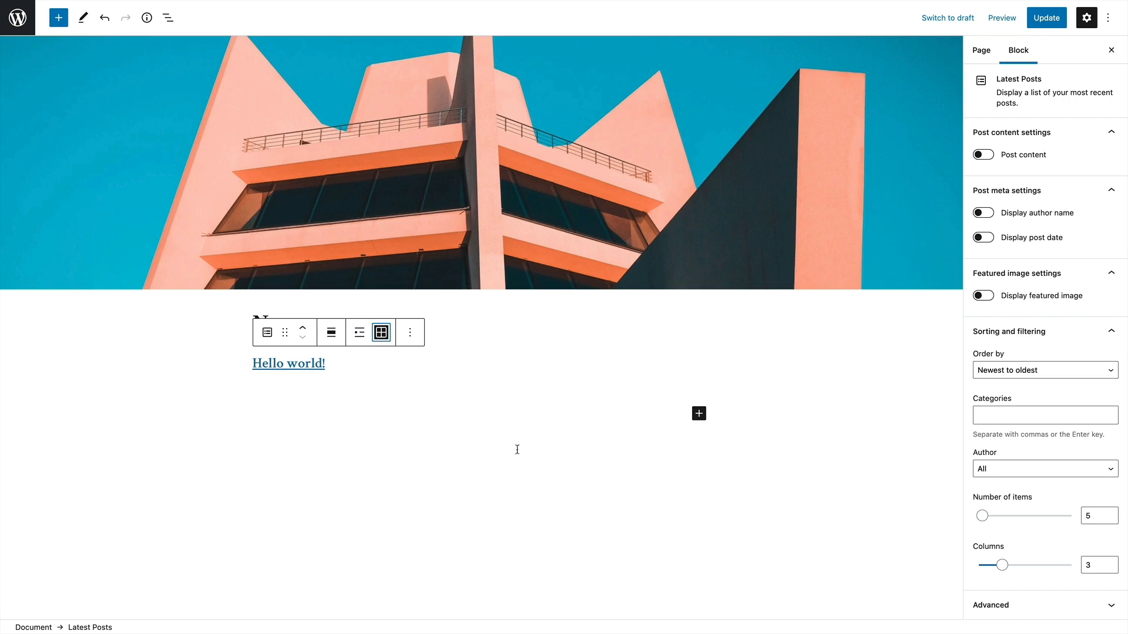
click(383, 431)
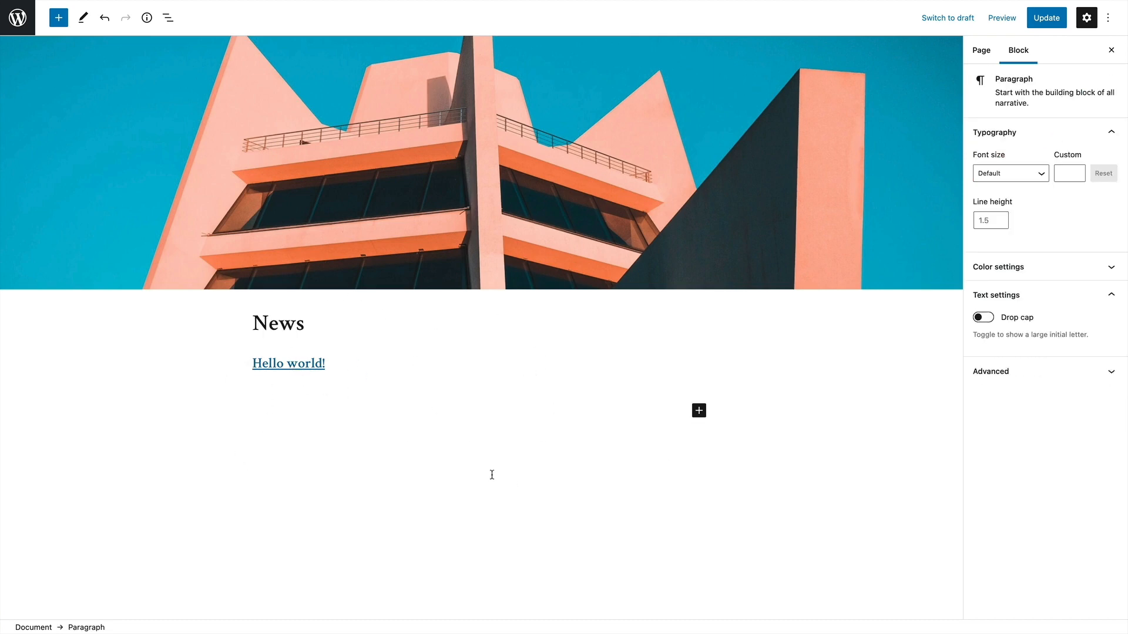
scroll(492, 475, down, 2)
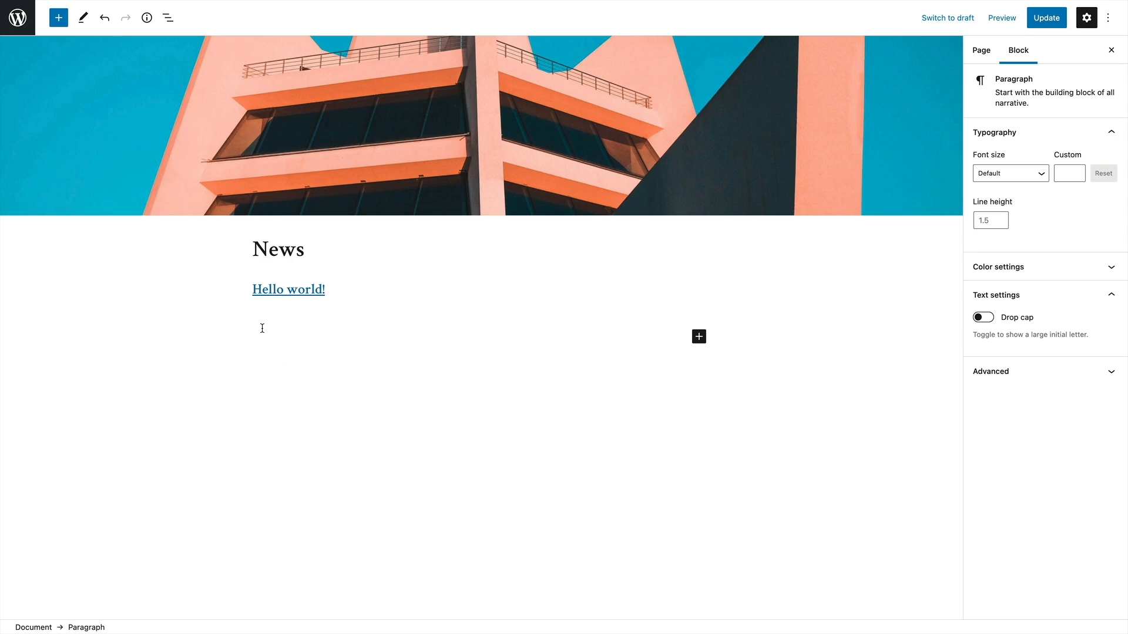
Browse the full block library to examine the text, media, design, widget and embed blocks
click(699, 337)
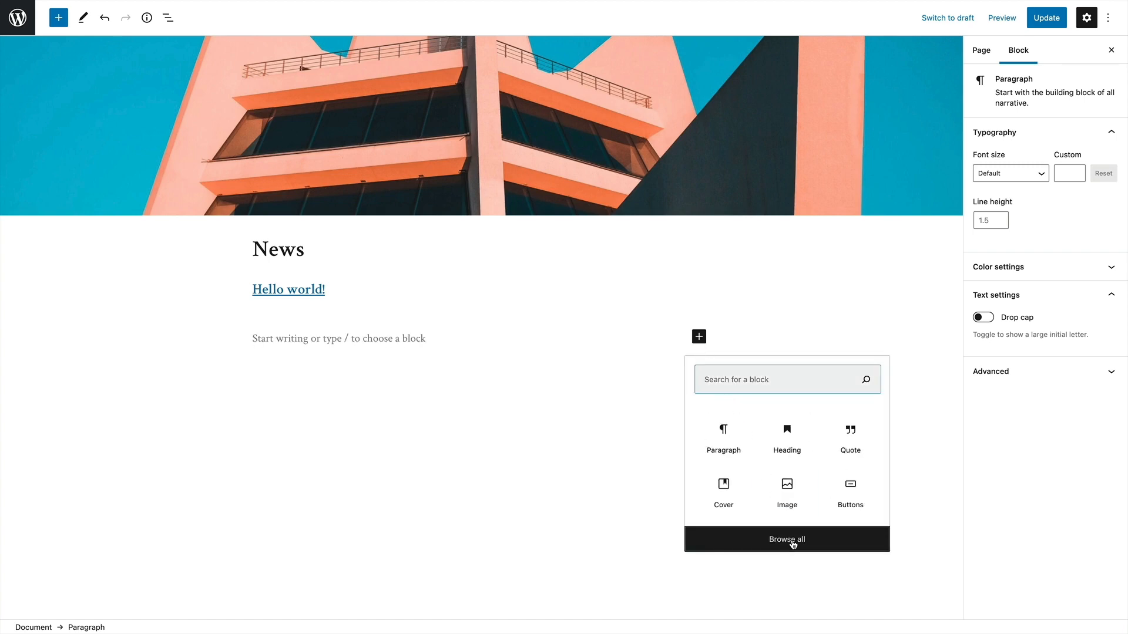
click(792, 543)
scroll(117, 194, down, 1)
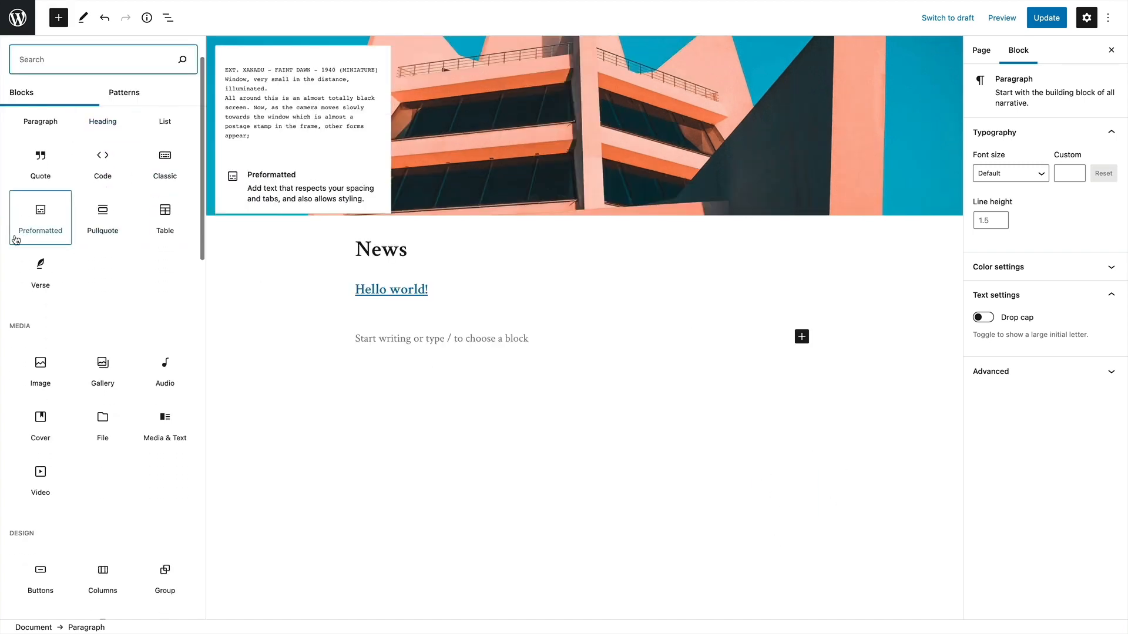
scroll(40, 329, down, 3)
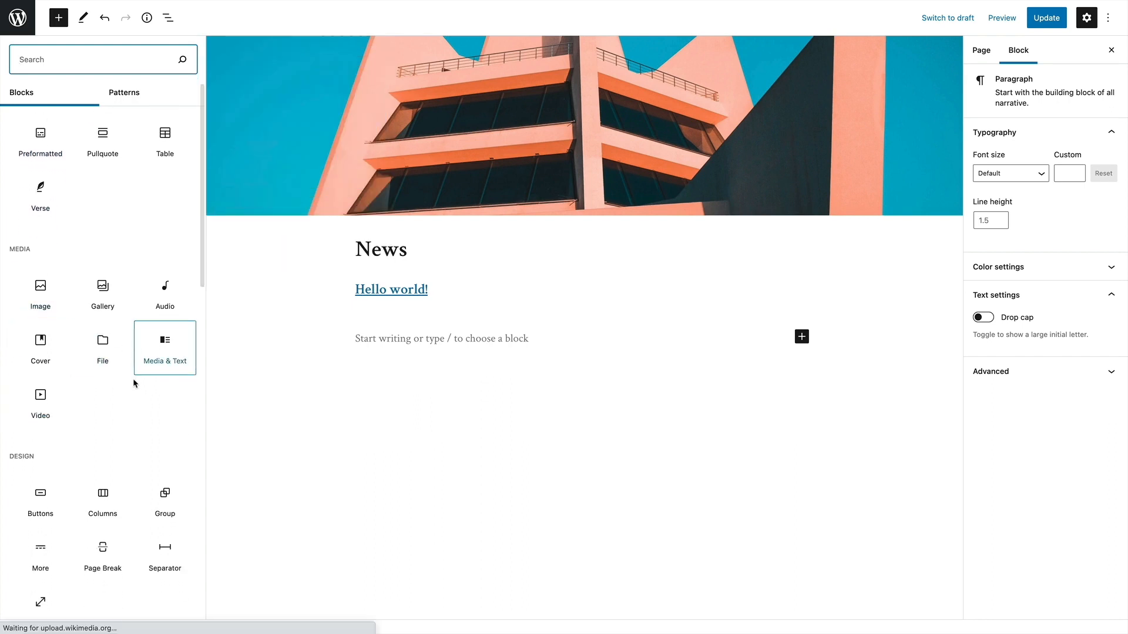
scroll(133, 383, down, 10)
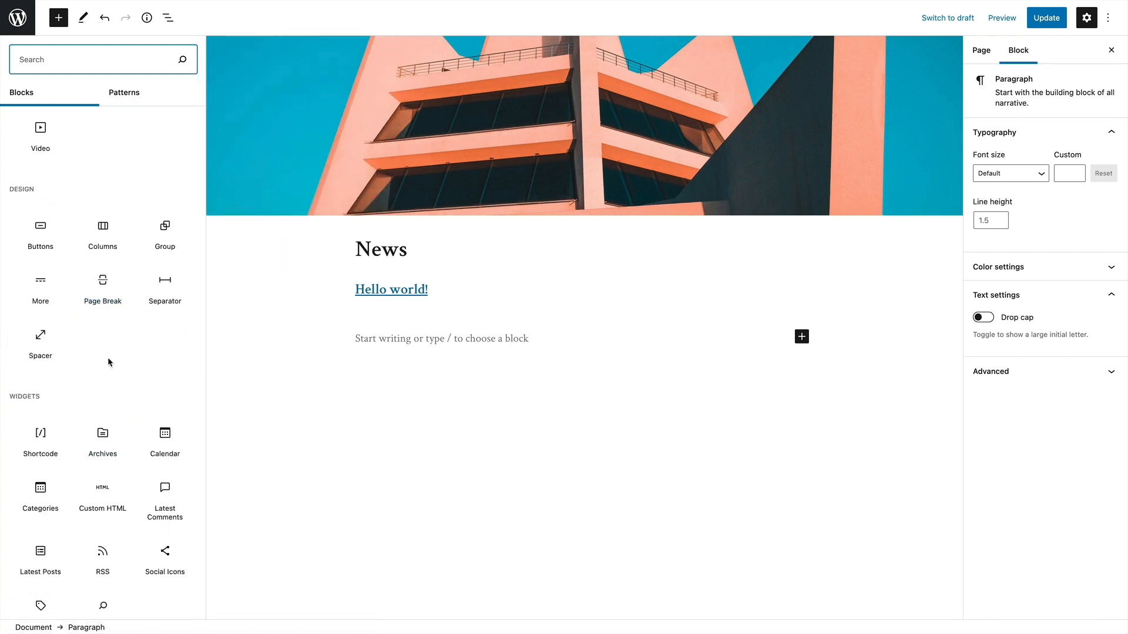
scroll(107, 357, down, 4)
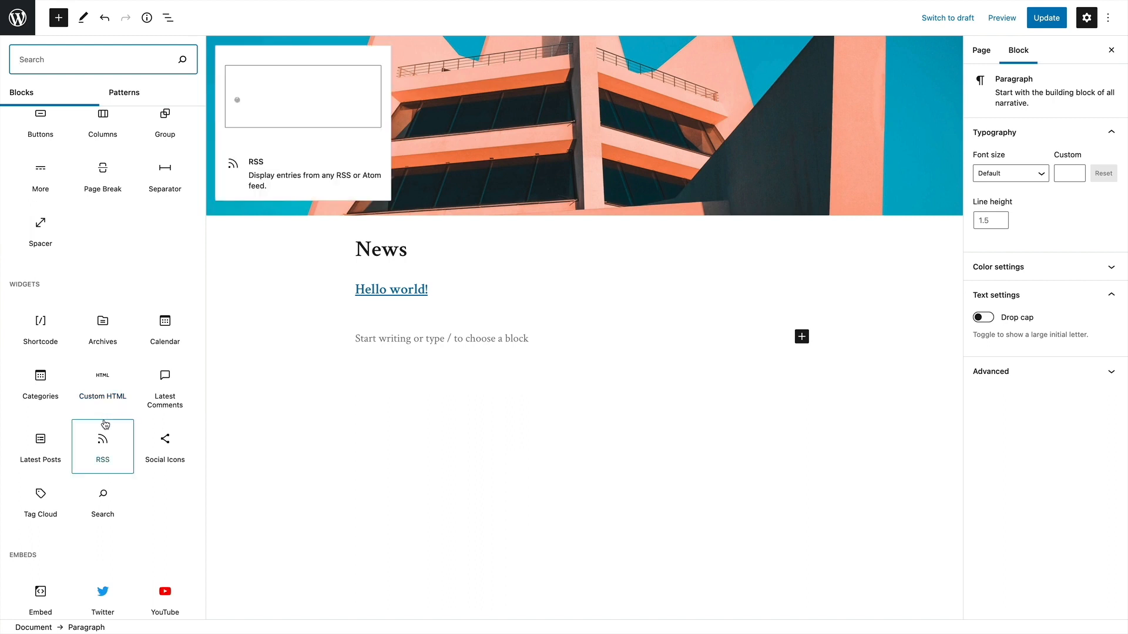
scroll(104, 424, down, 7)
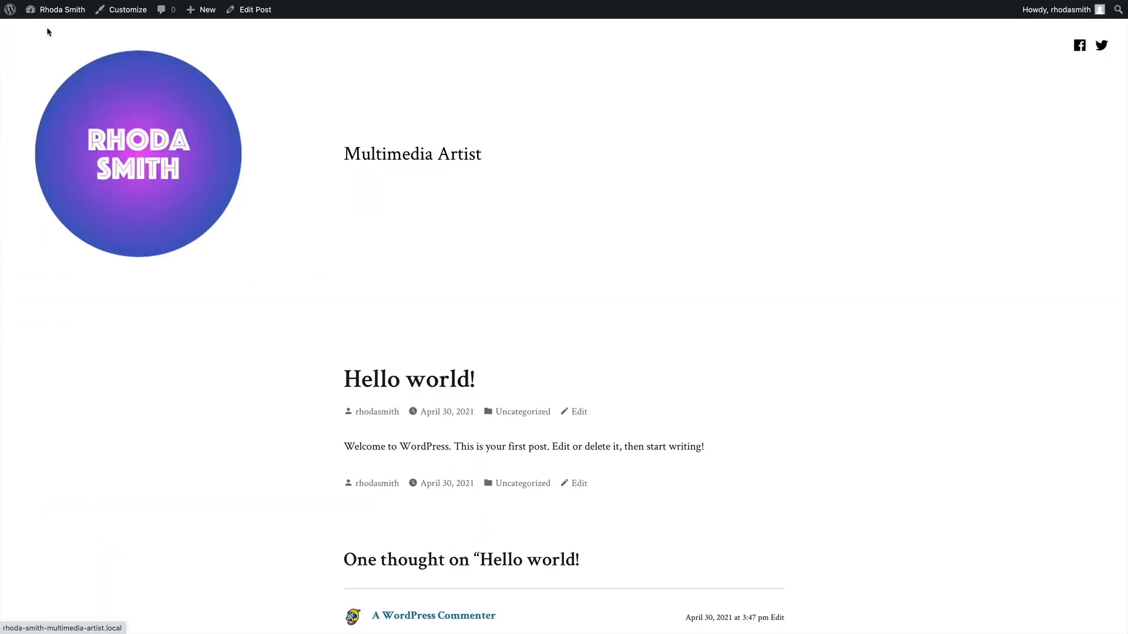
Create a new page from the site dashboard and title it "About the artist"
click(57, 11)
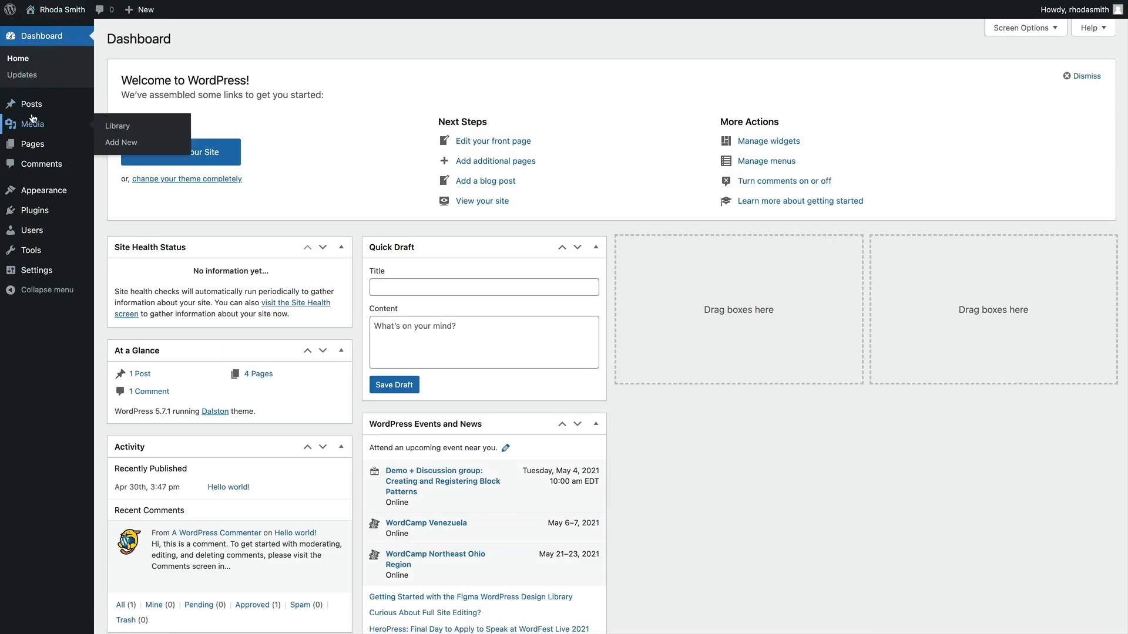
click(33, 146)
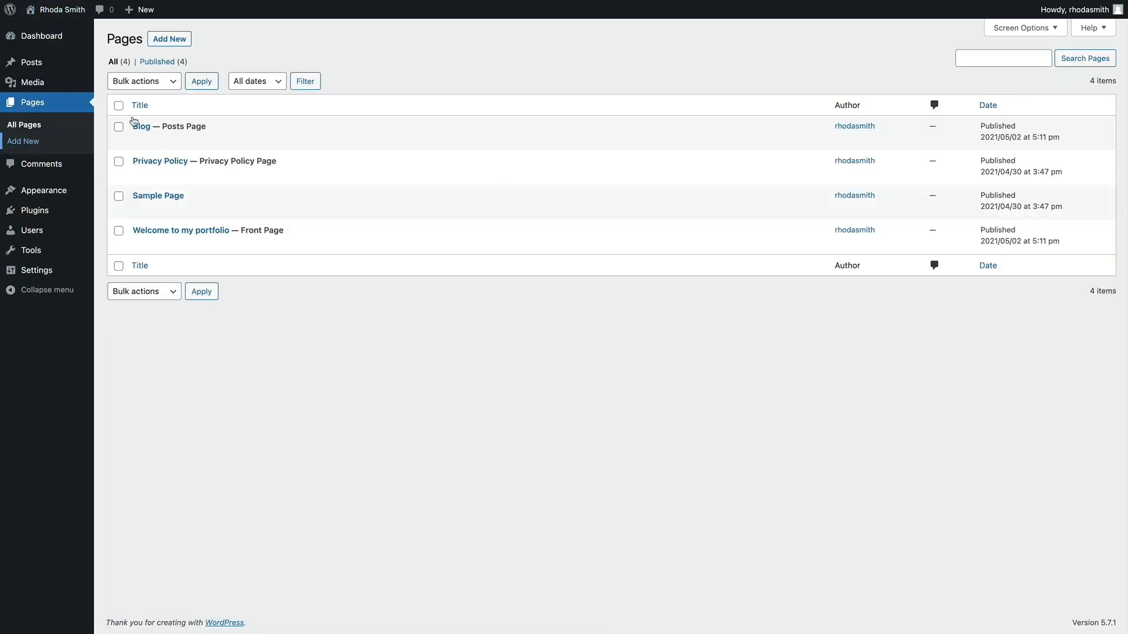
click(173, 41)
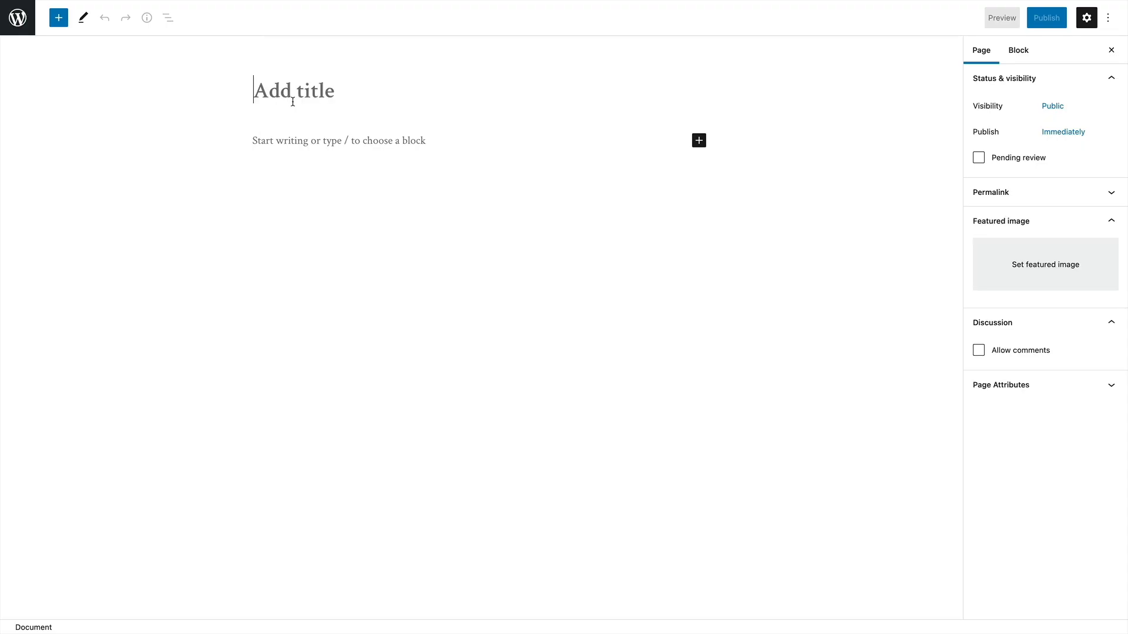
text(About the )
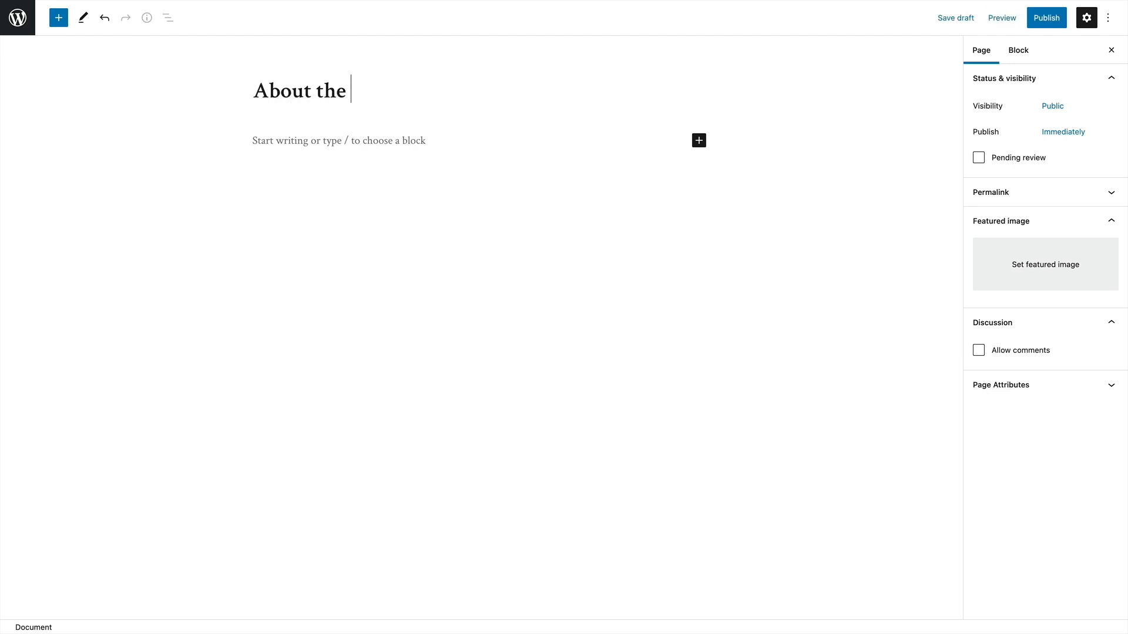
text(artist)
Add a Heading block reading "Heading" below the page title, with an empty paragraph beneath it
click(359, 139)
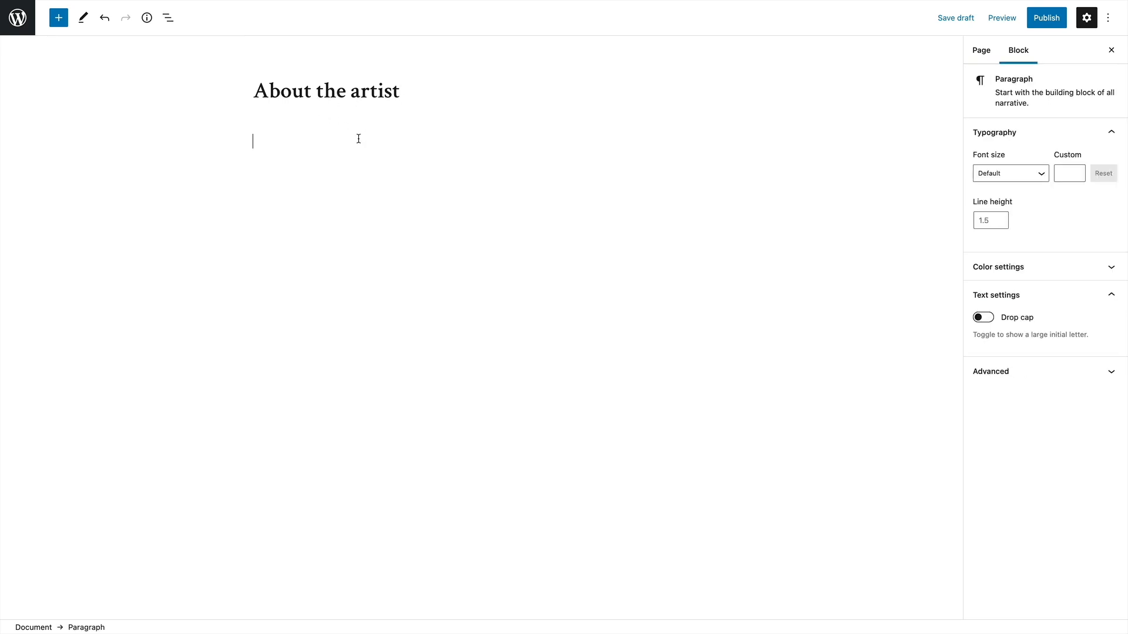
click(698, 140)
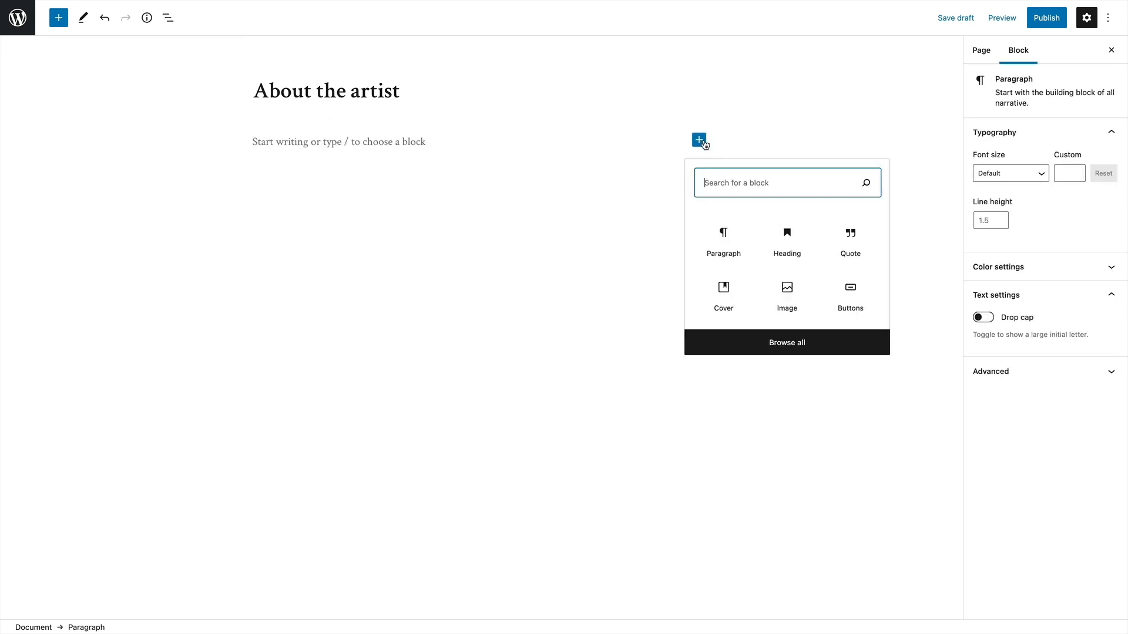
click(721, 247)
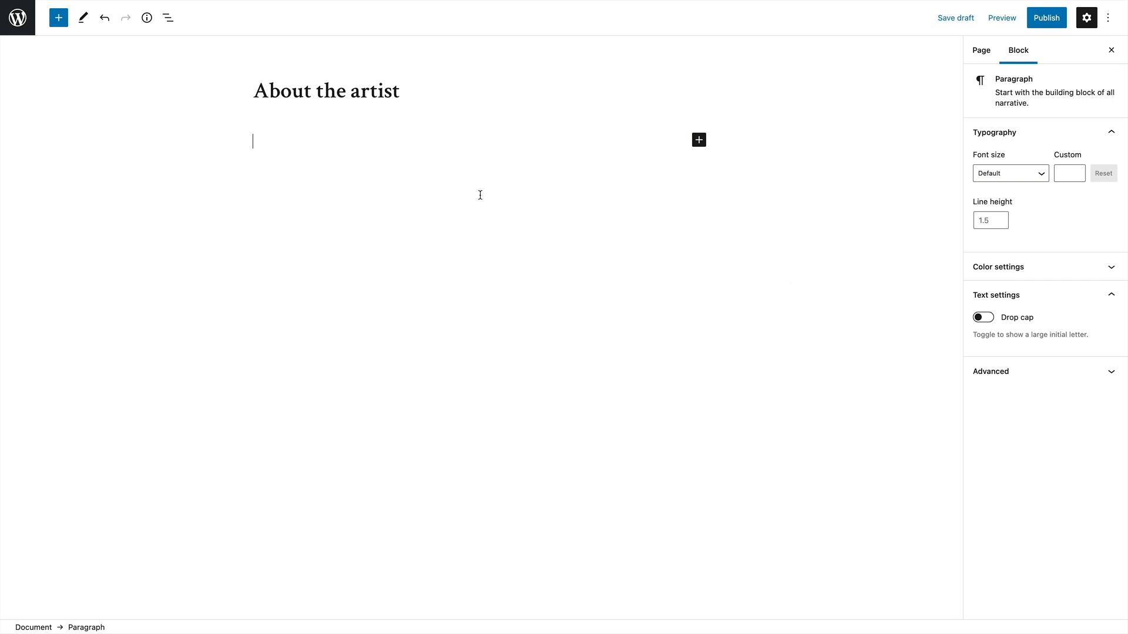
click(699, 140)
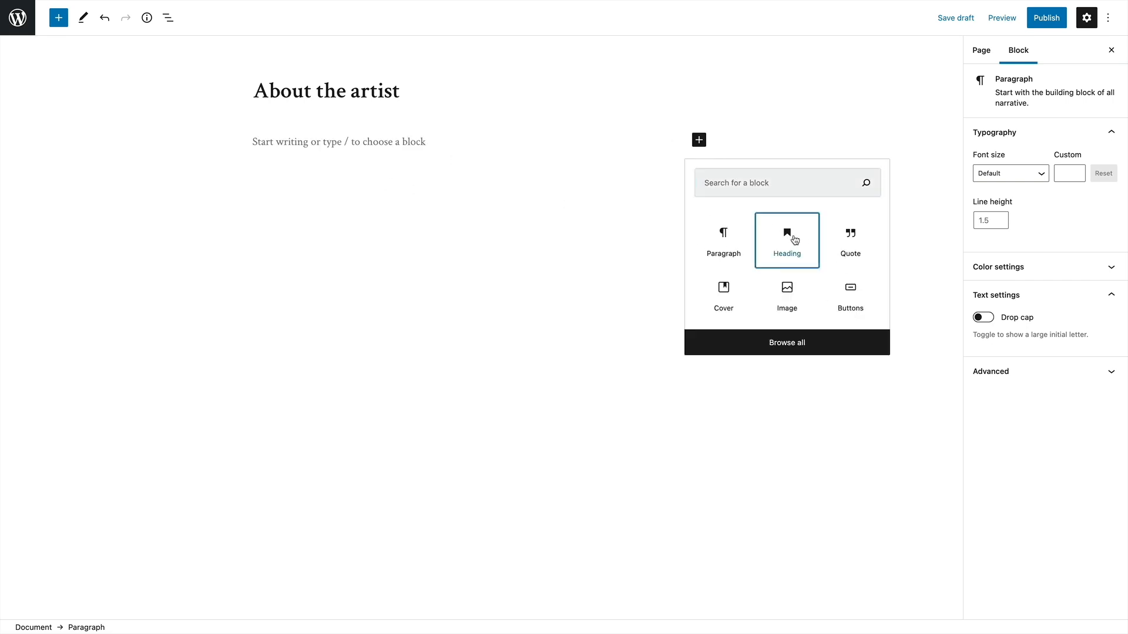
click(790, 241)
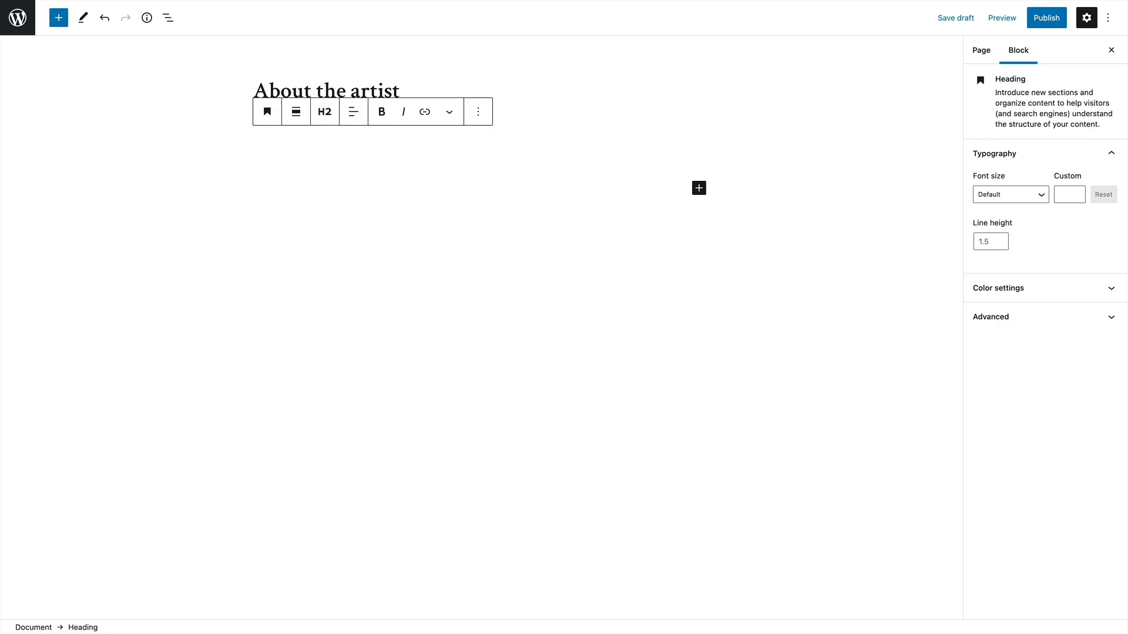
text(Heading)
key(Return)
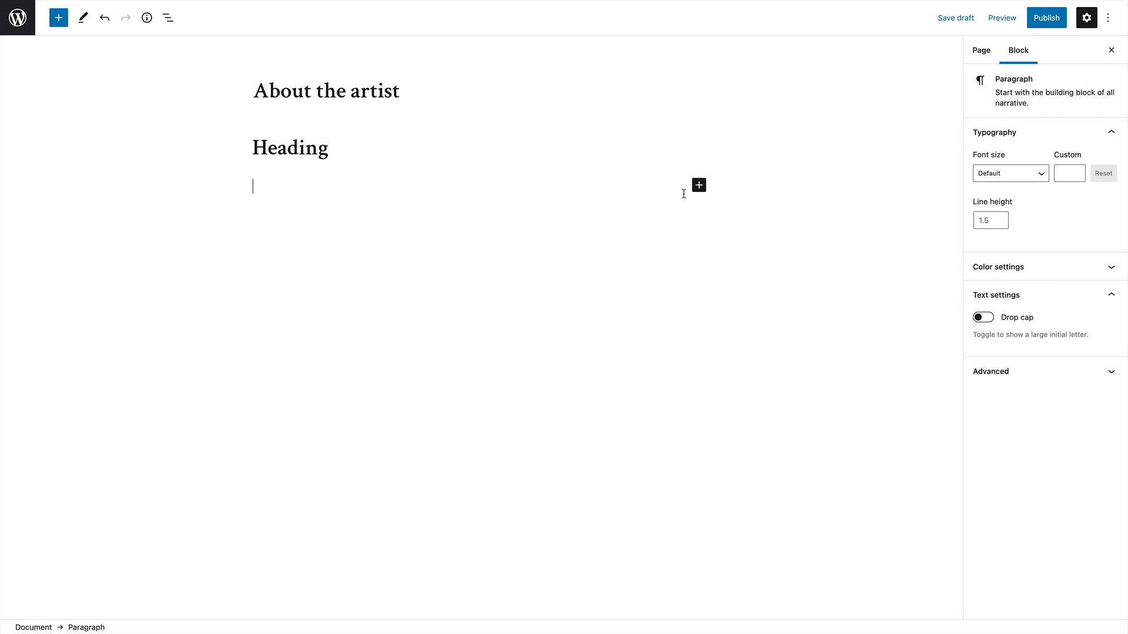
Examine the H1 to H6 level options of the heading and compare it with the page title
click(698, 185)
click(723, 293)
click(306, 147)
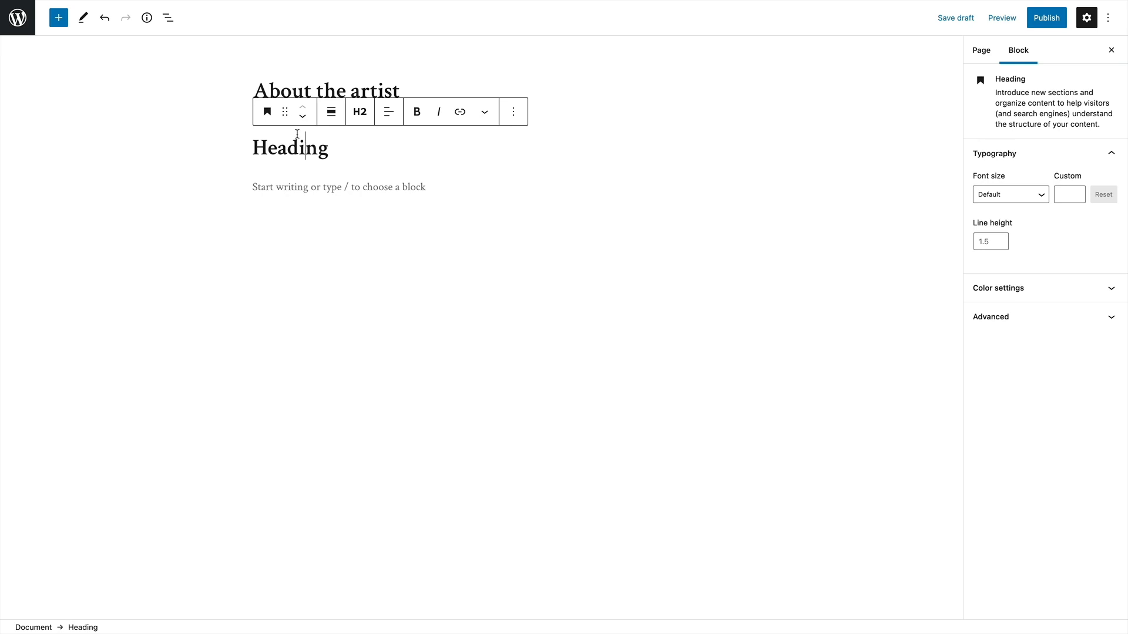
click(360, 112)
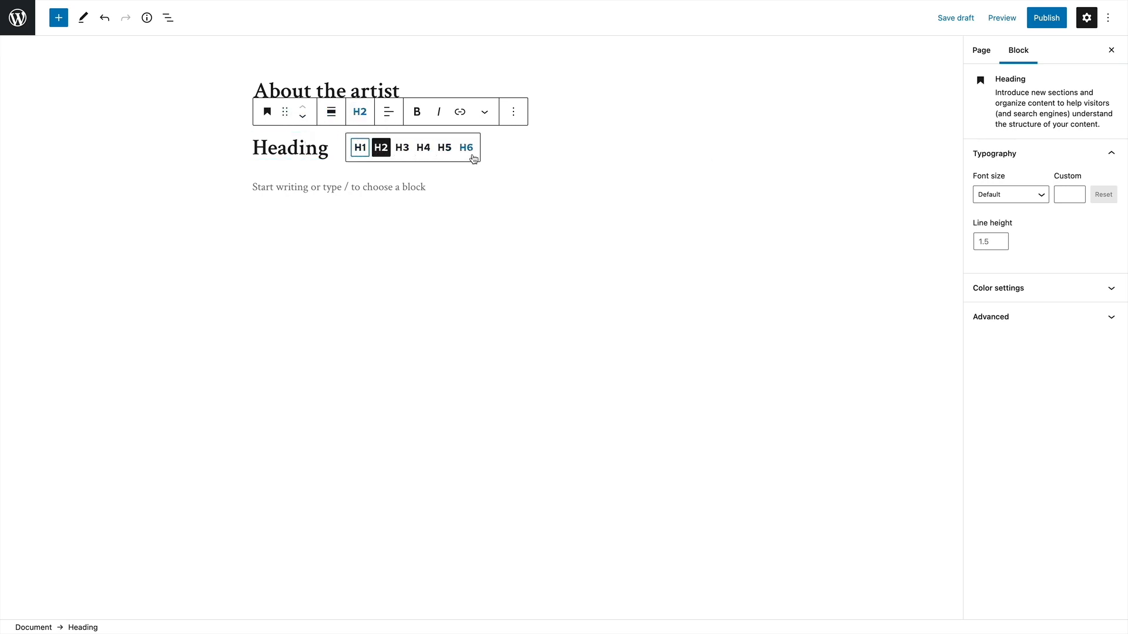
click(316, 89)
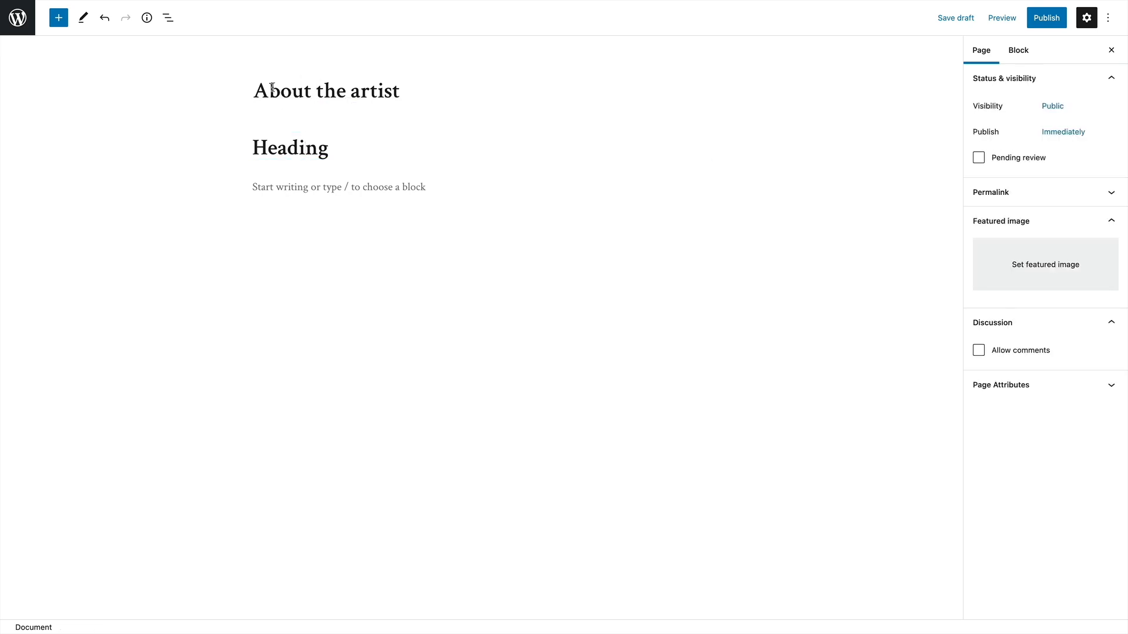
click(301, 144)
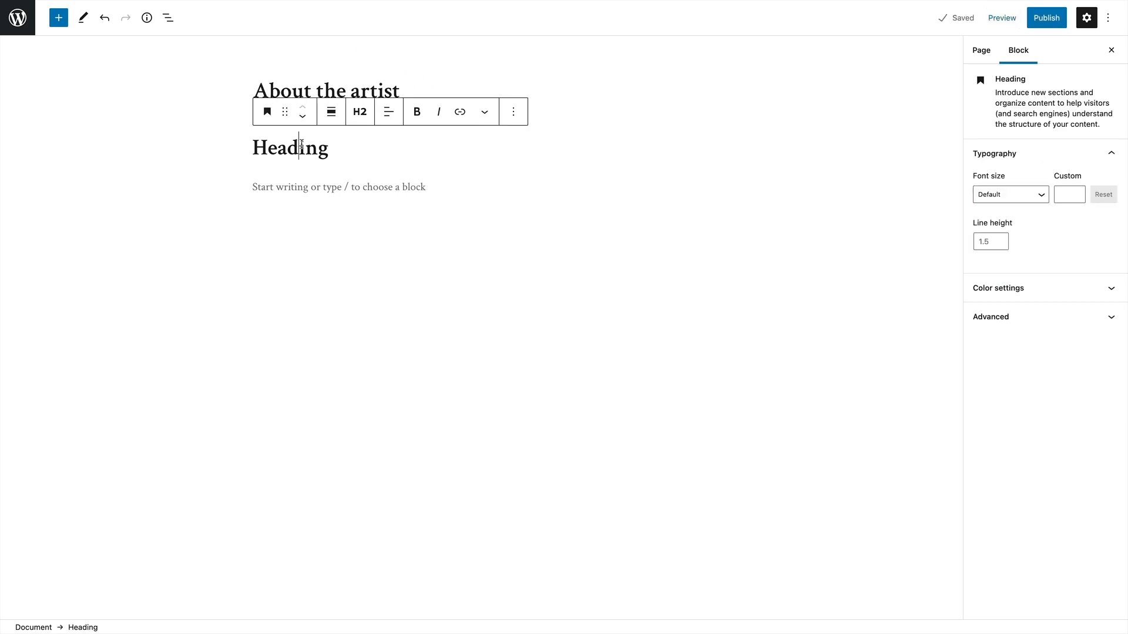
Insert a second Heading block under the first heading and set its level to H3
click(272, 188)
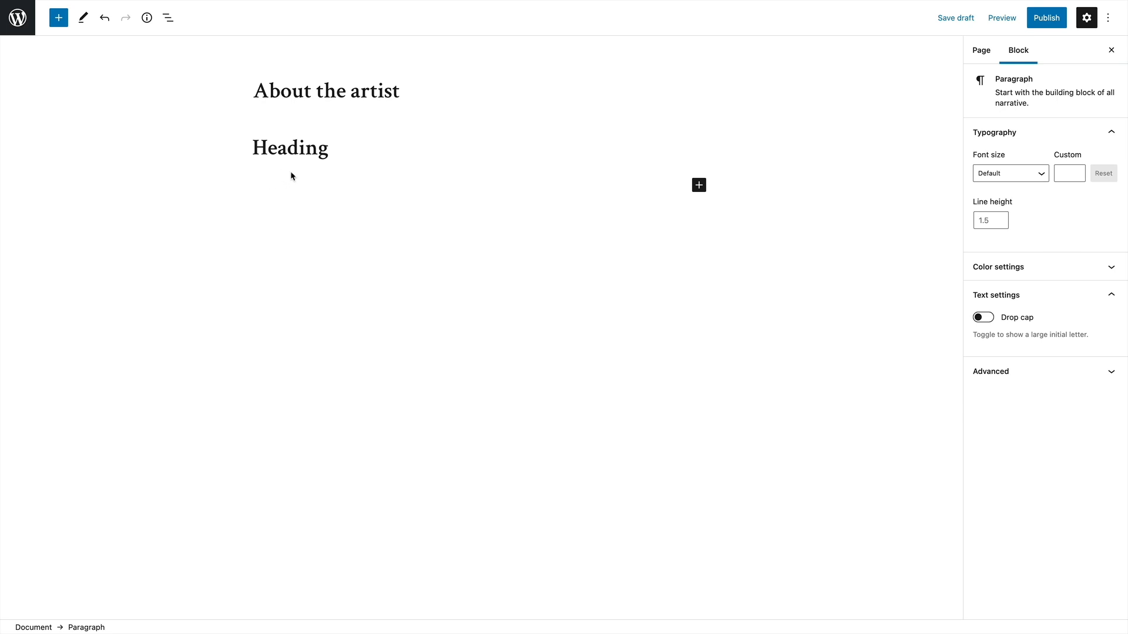
click(698, 185)
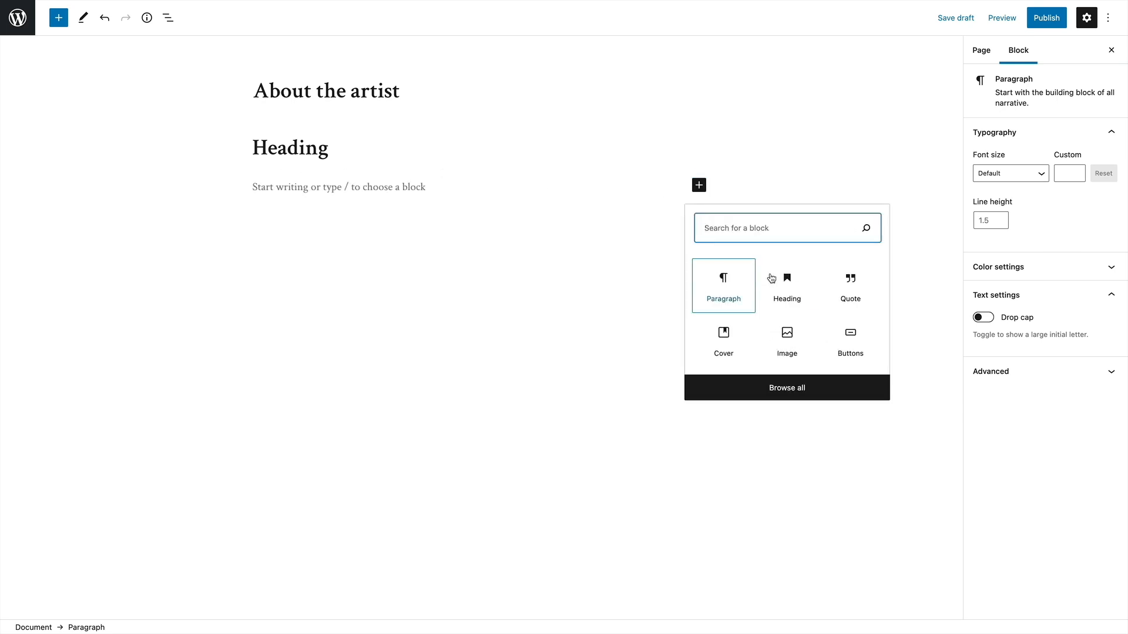
click(774, 276)
click(355, 159)
click(401, 194)
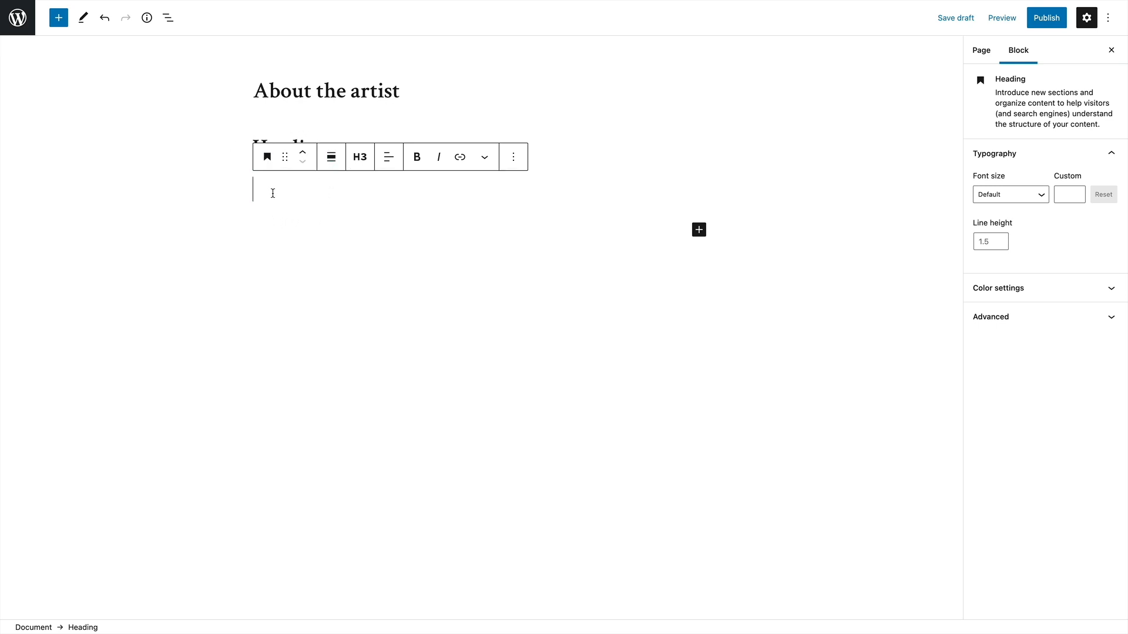
click(262, 143)
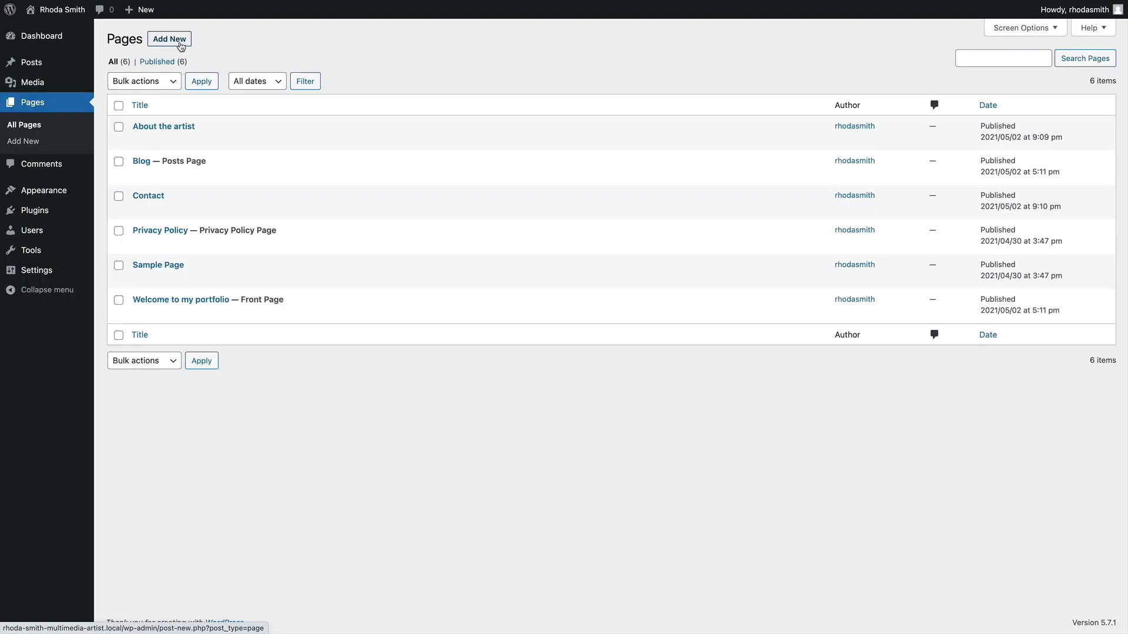
Create a new page titled "Services" and insert a Columns block with the 33 / 33 / 33 variation
click(181, 44)
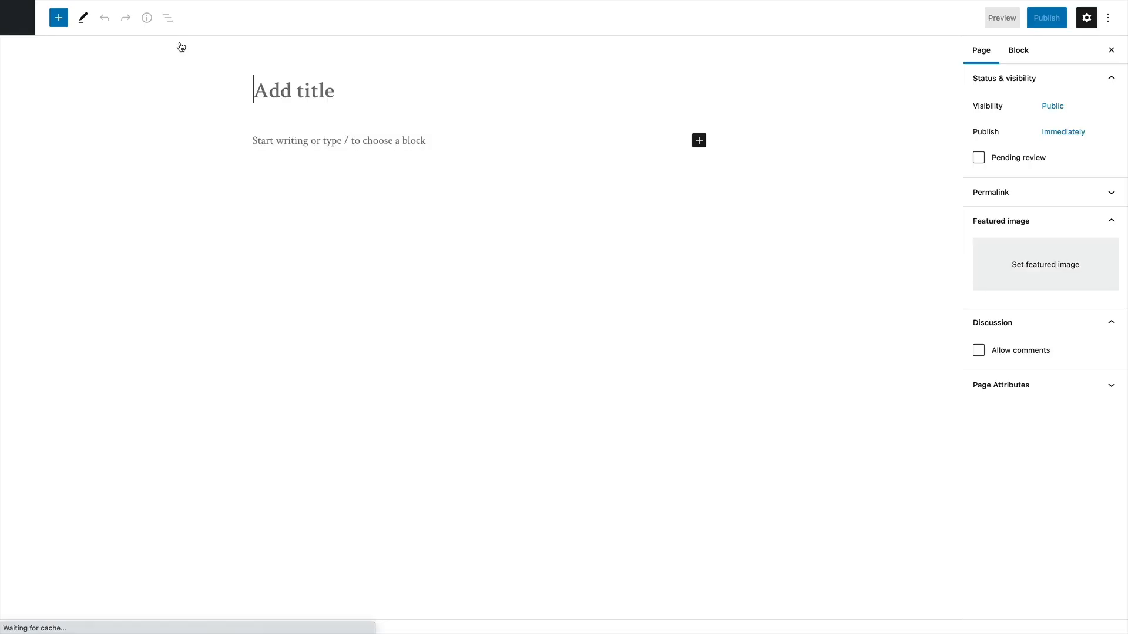
text(Services)
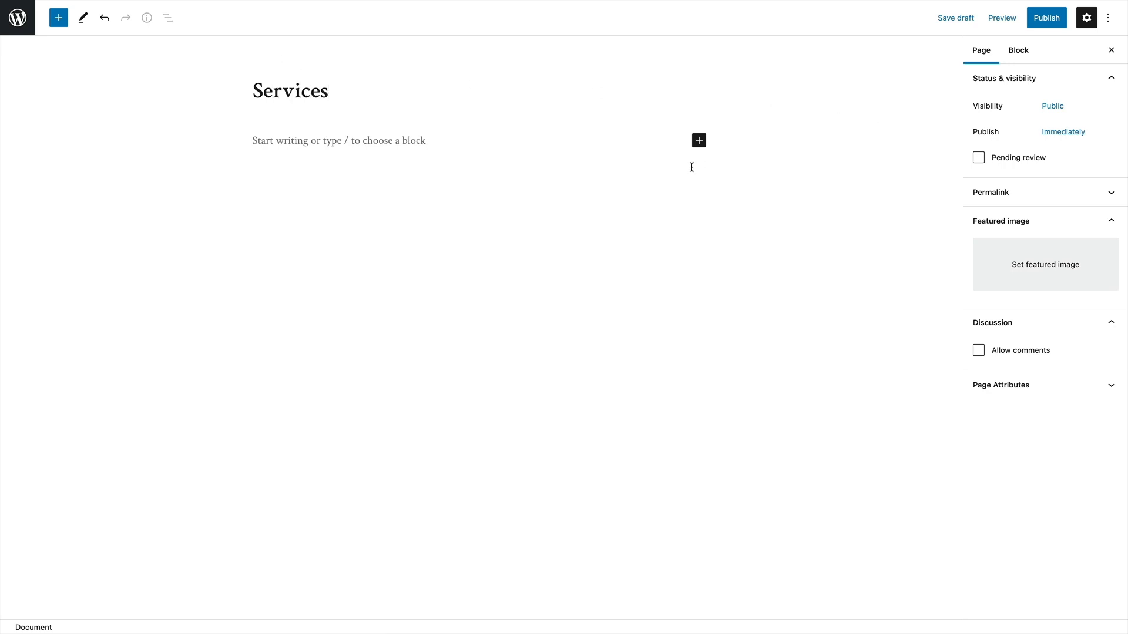
click(699, 140)
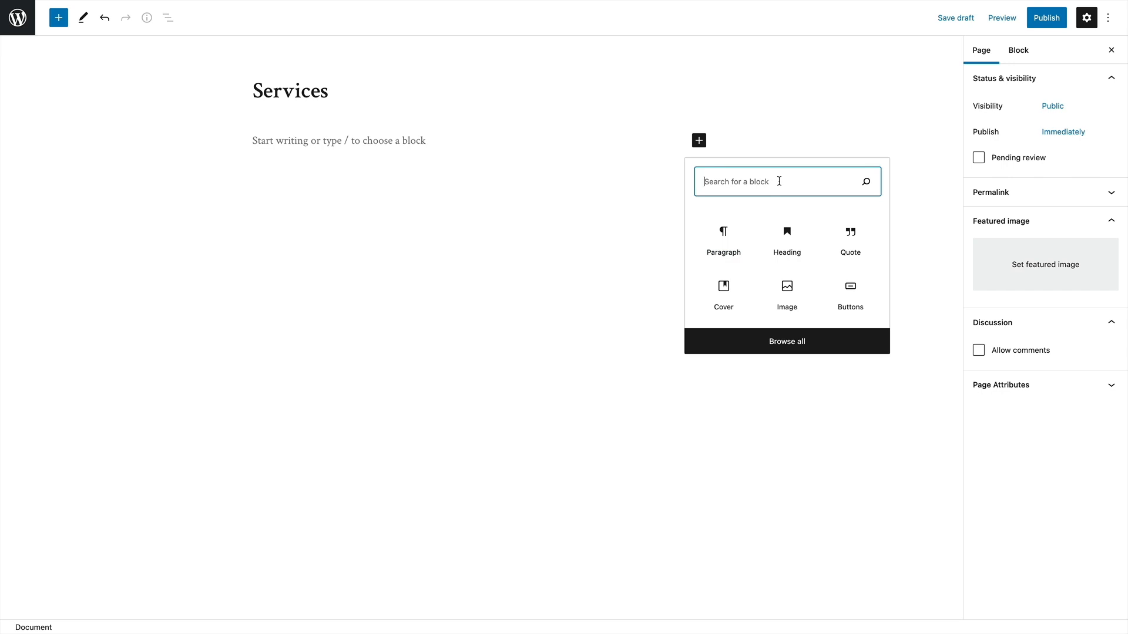
text(colum)
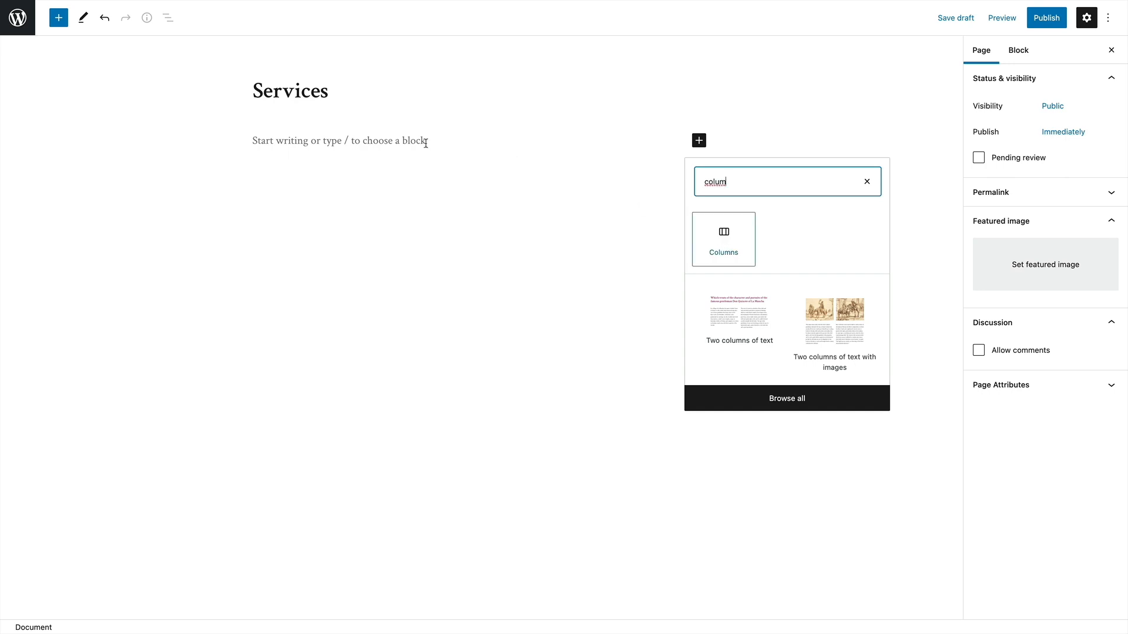
click(715, 244)
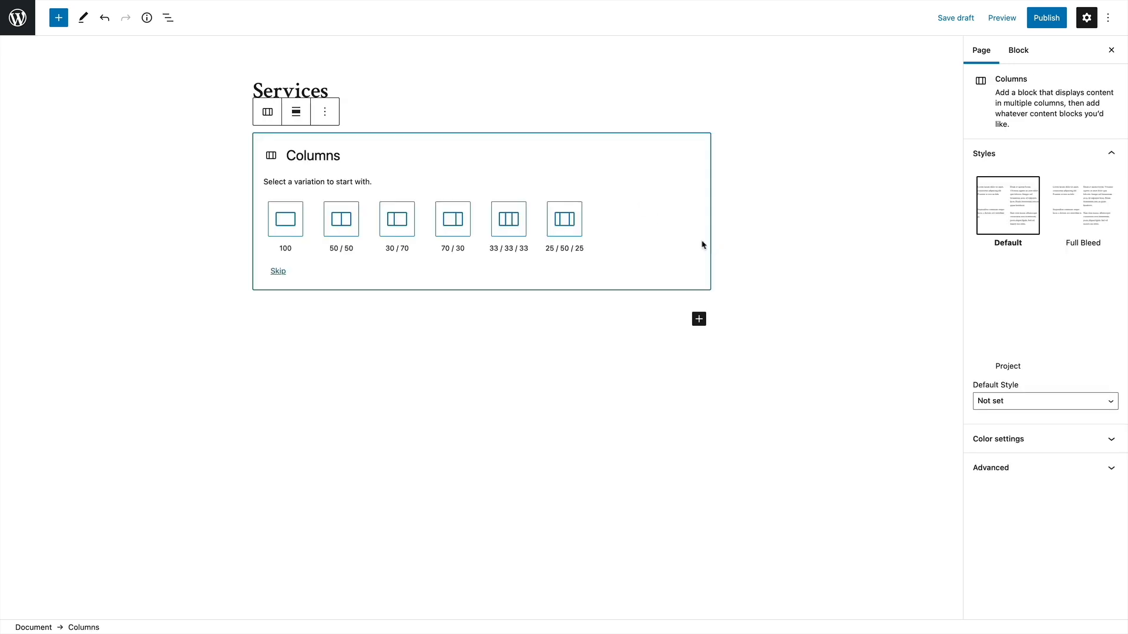
click(504, 233)
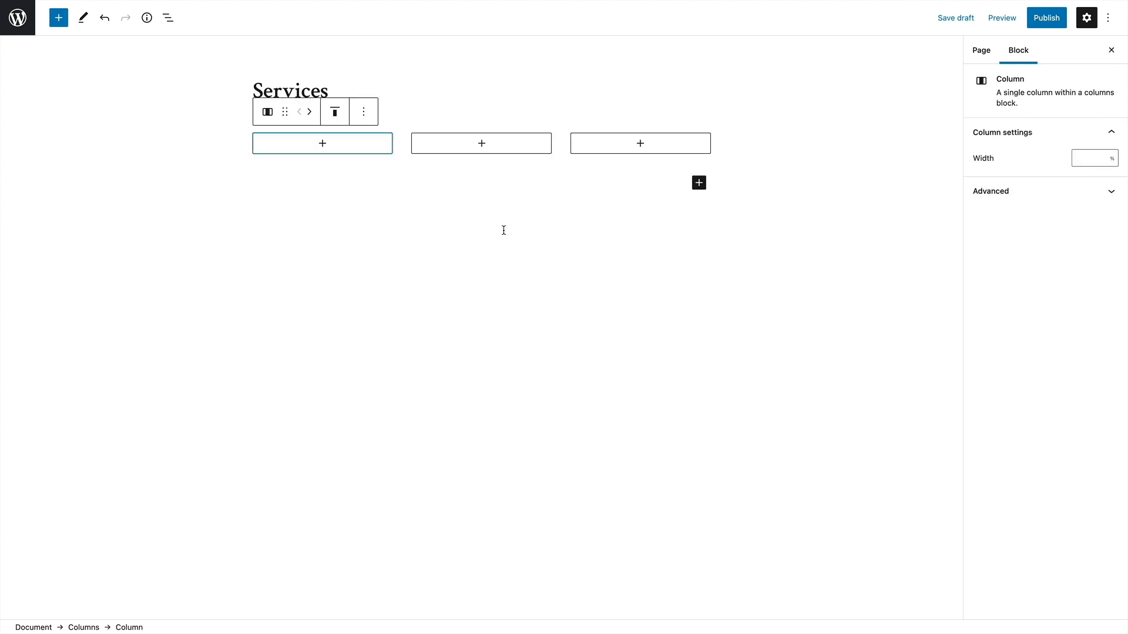
Add a Paragraph block reading "paragraph text" in the first column
click(323, 145)
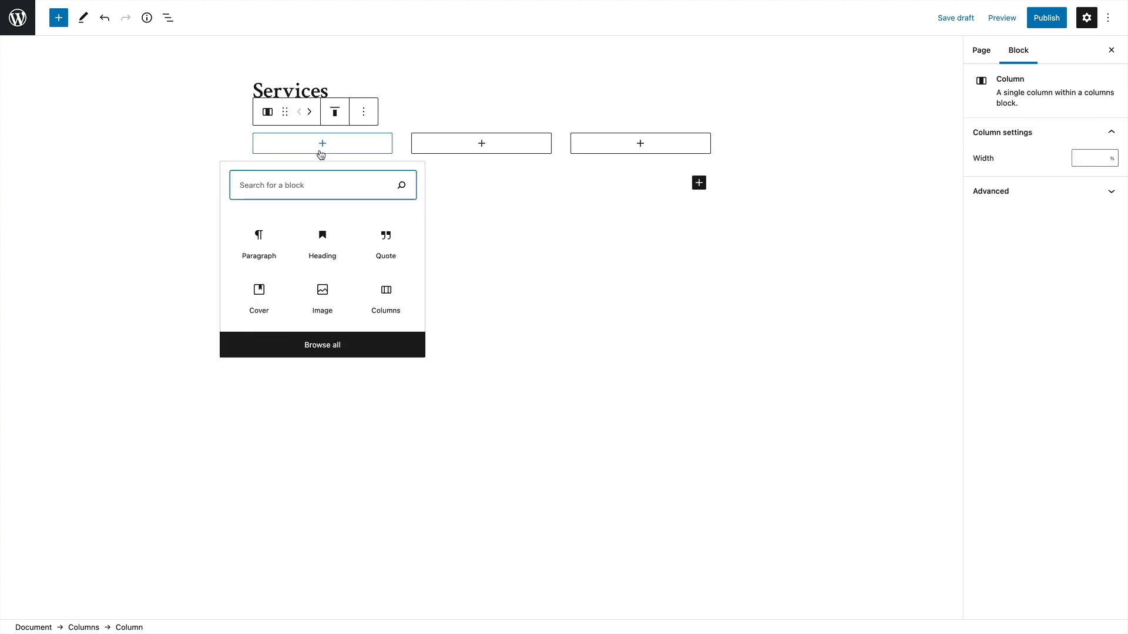
click(250, 245)
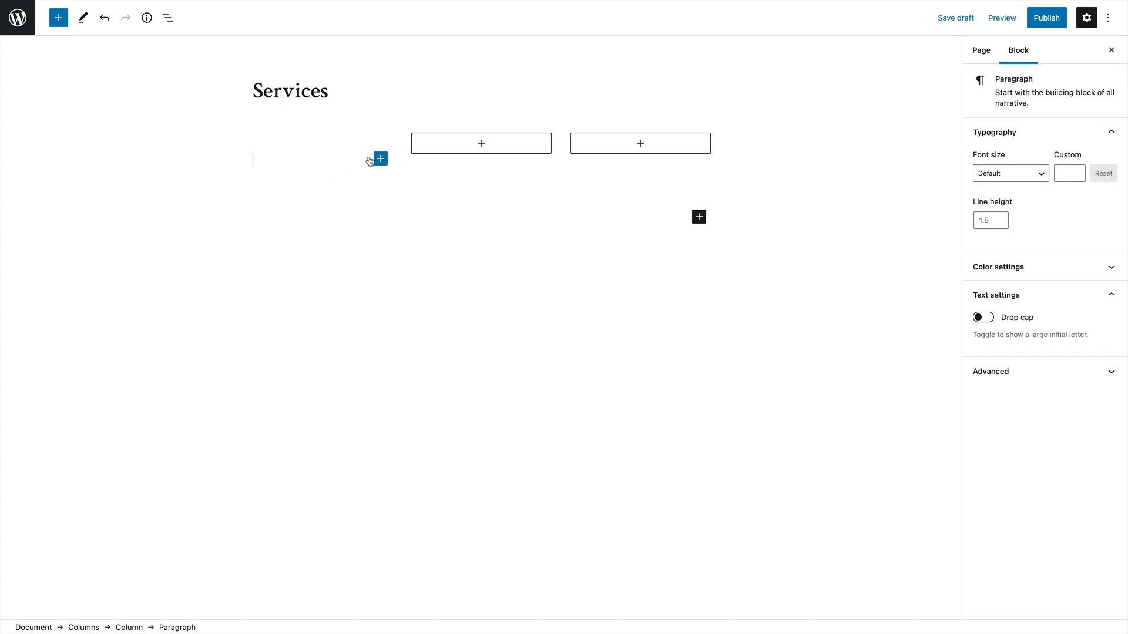
text(paragraph text)
key(Return)
Add a Buttons block below the paragraph with an outlined "Find out more" button and a filled "Contact me" button
click(380, 195)
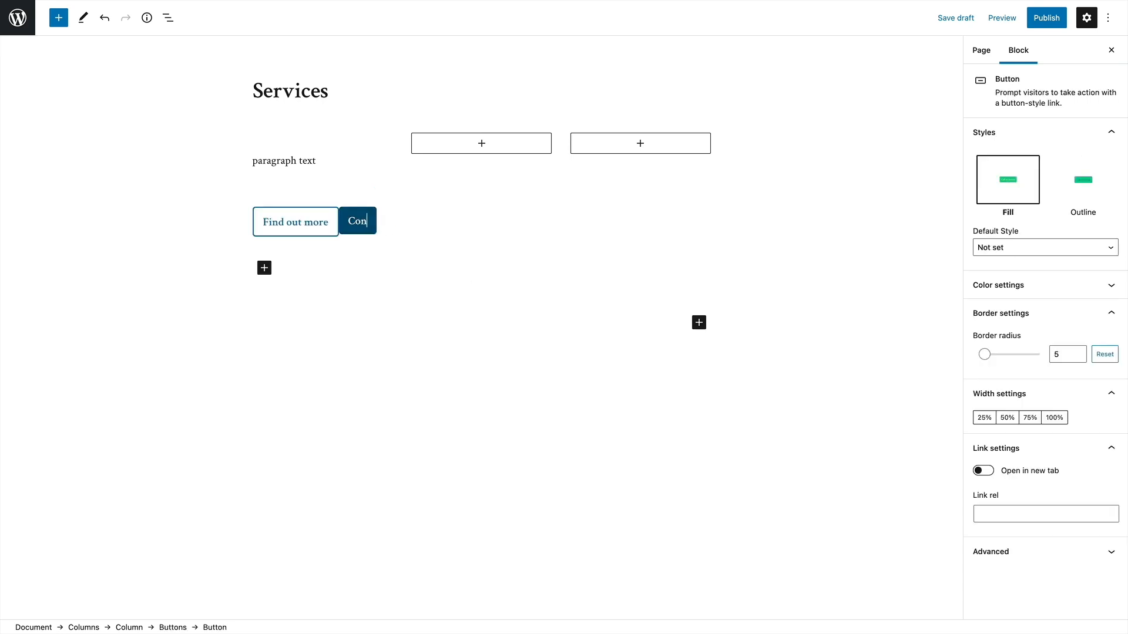
text(act me)
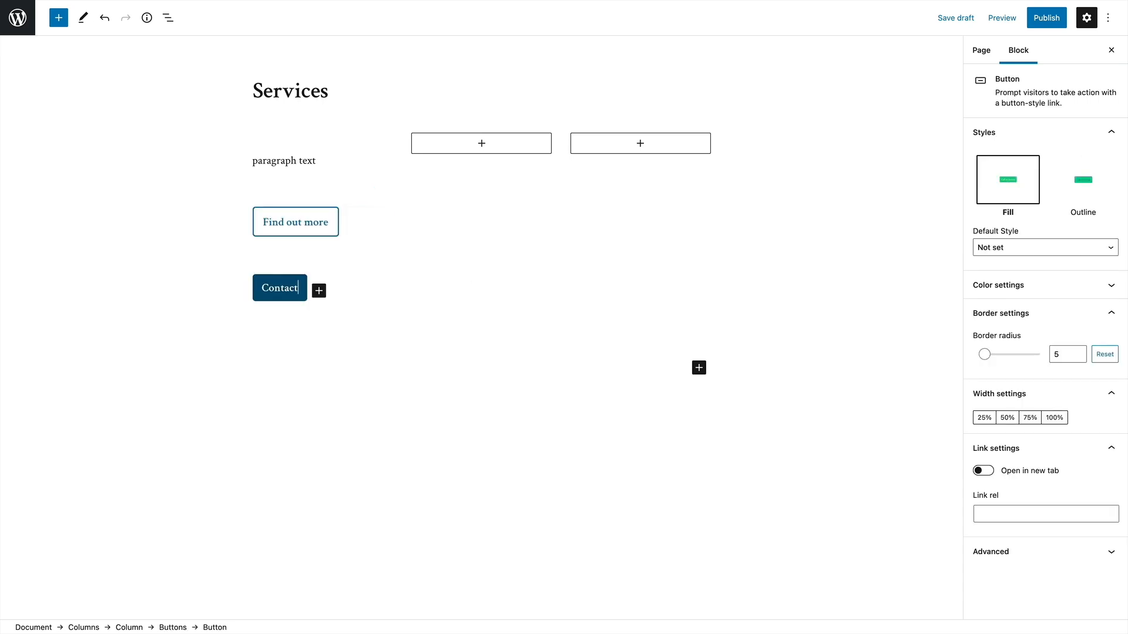
click(423, 174)
click(298, 225)
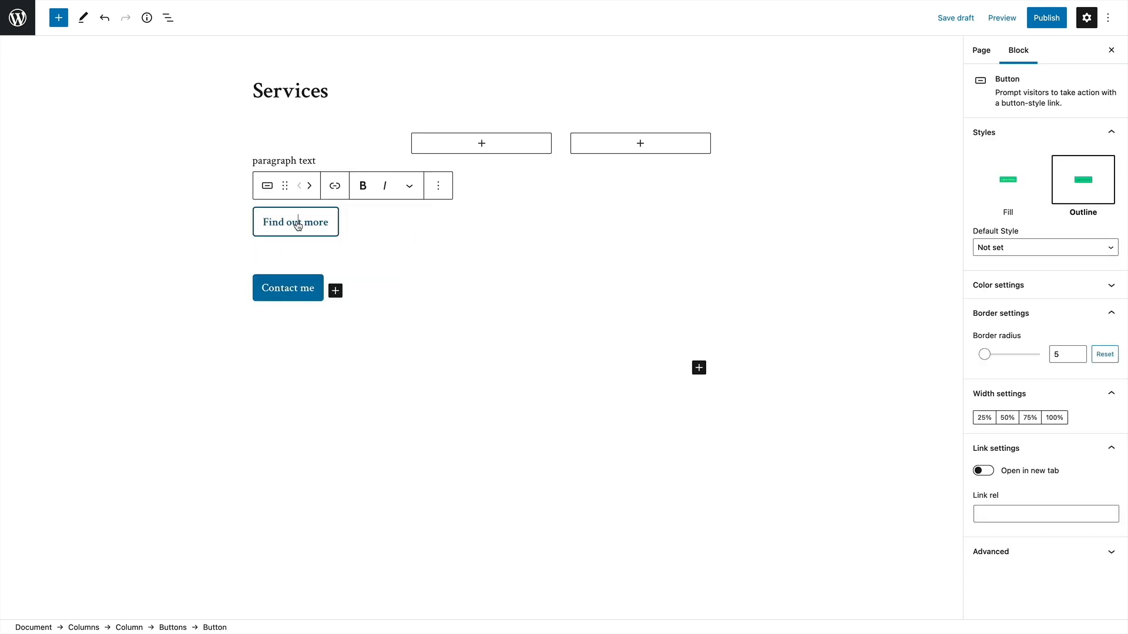
Check the link field of the "Find out more" button without entering a URL, and publish the Services page
click(335, 186)
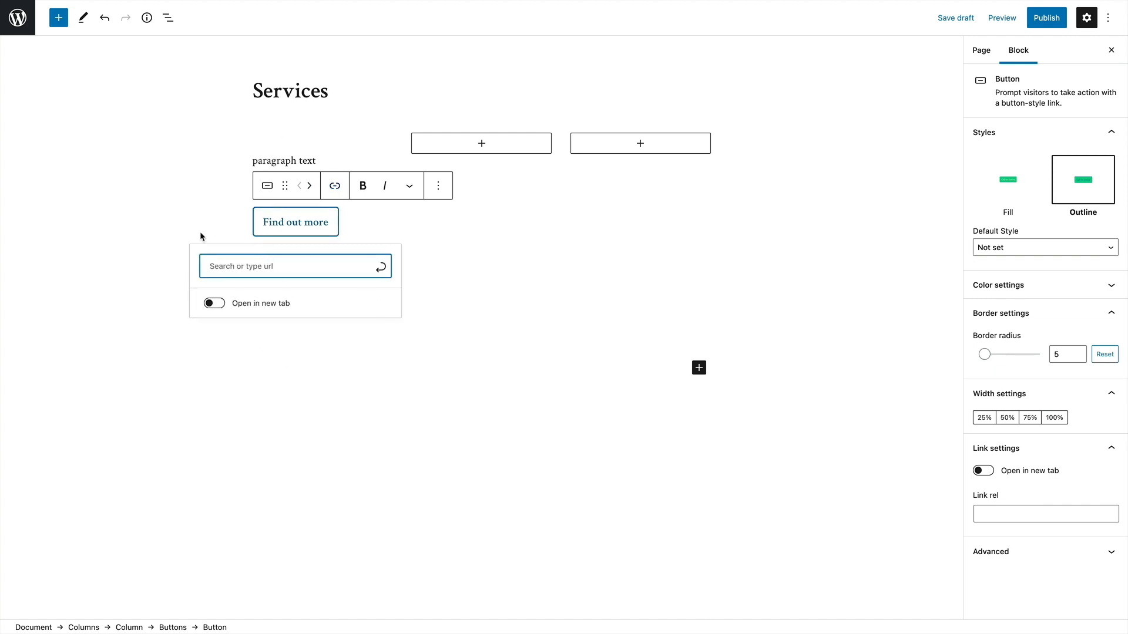
click(197, 199)
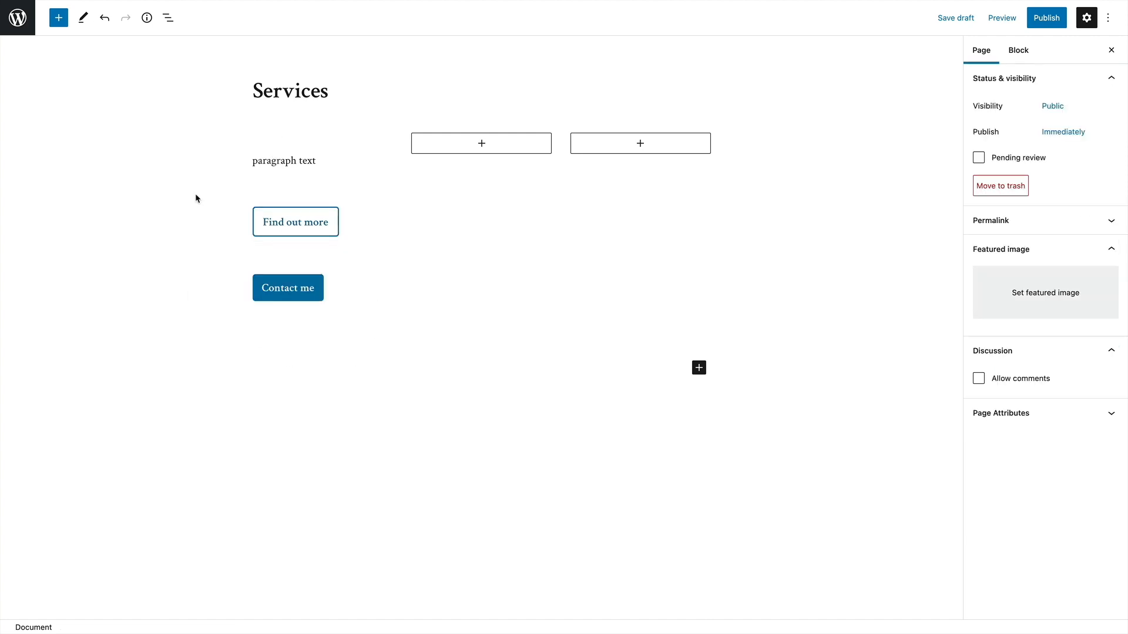
click(1043, 21)
click(1040, 24)
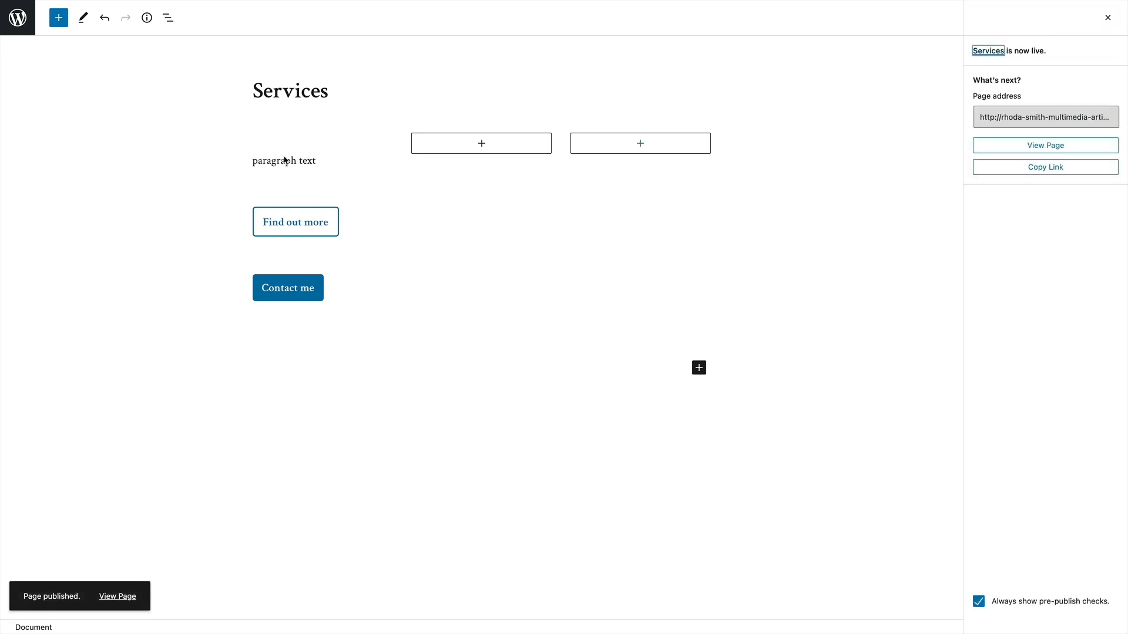
Create a new page titled "Illustration" and publish it without any content blocks
click(18, 17)
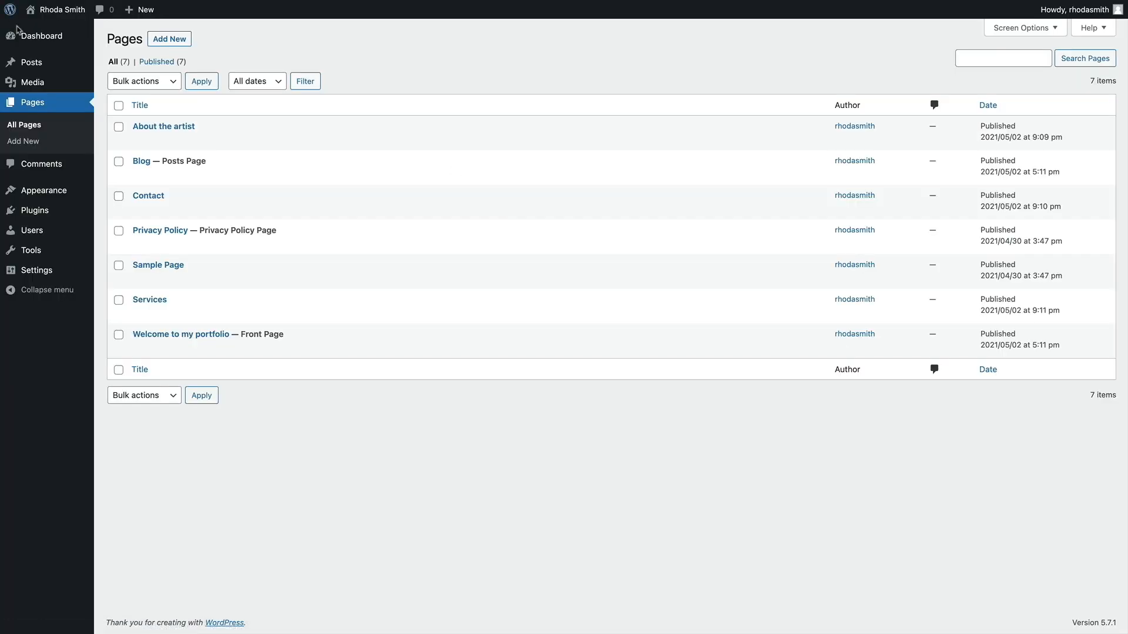
mouse_move(27, 49)
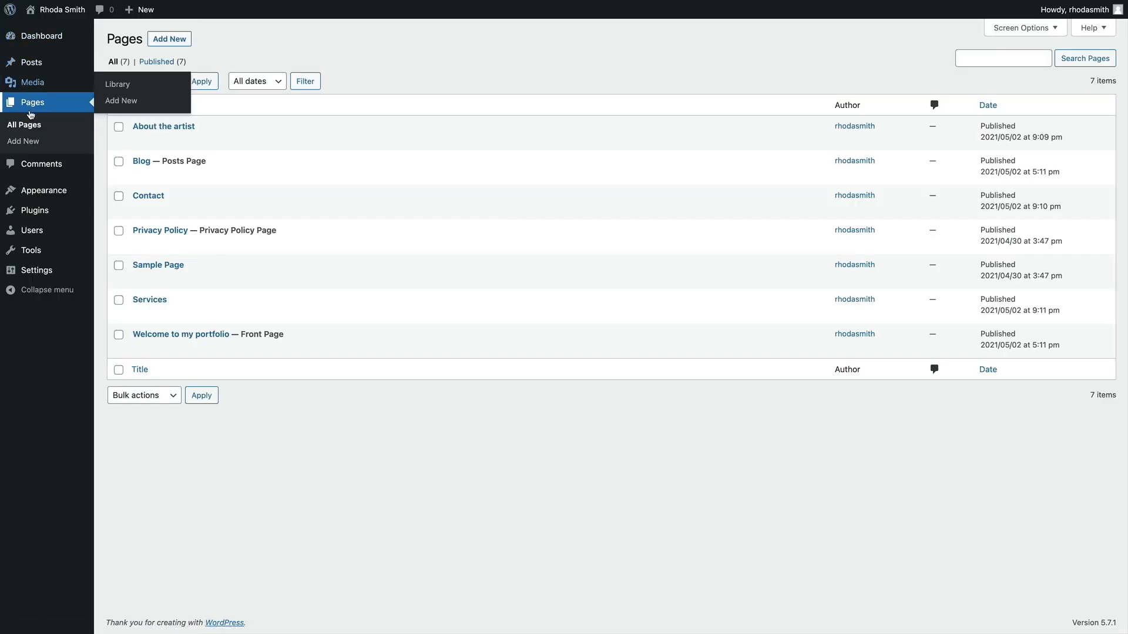
click(35, 141)
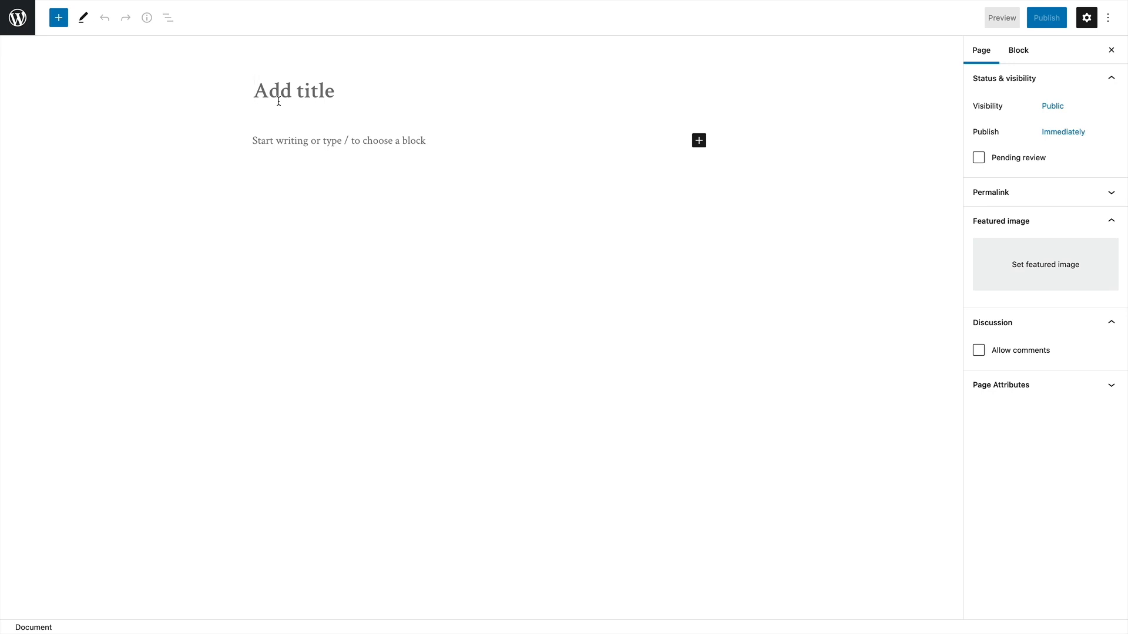
text(Illustration)
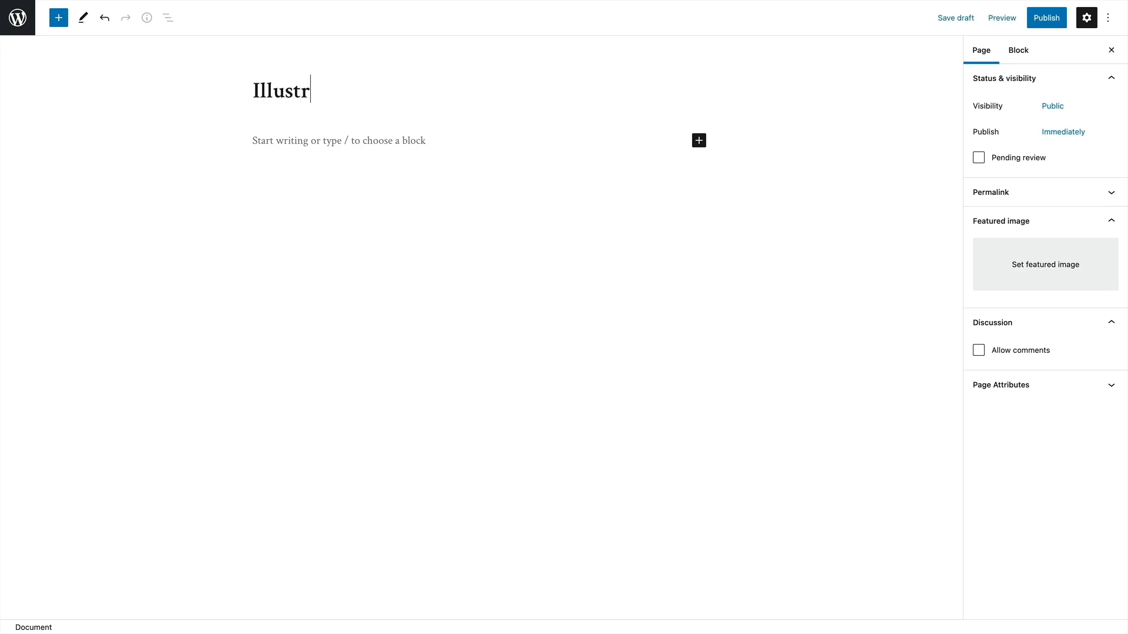
click(1046, 19)
click(1010, 19)
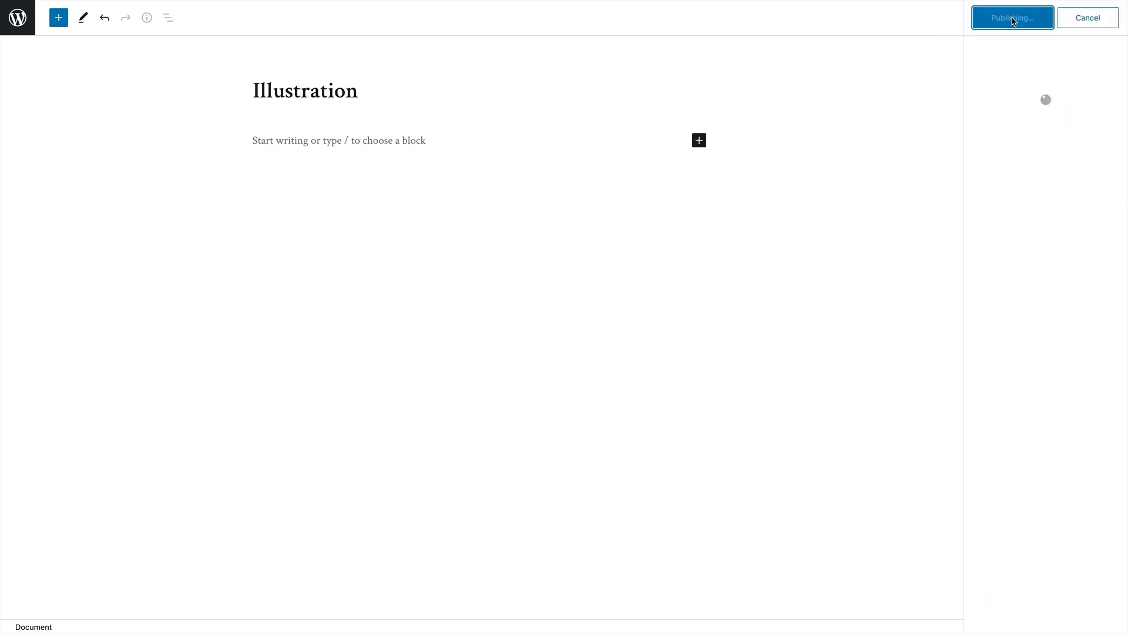
Create a new page titled "Photography" and publish it without any content blocks
click(18, 17)
click(182, 41)
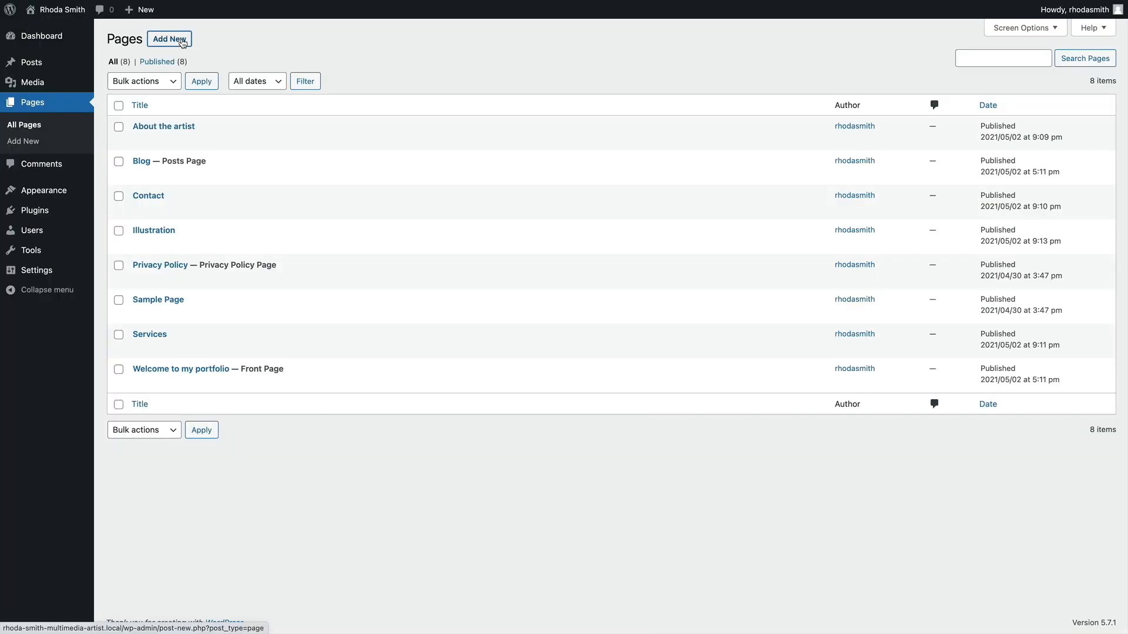
text(Ph)
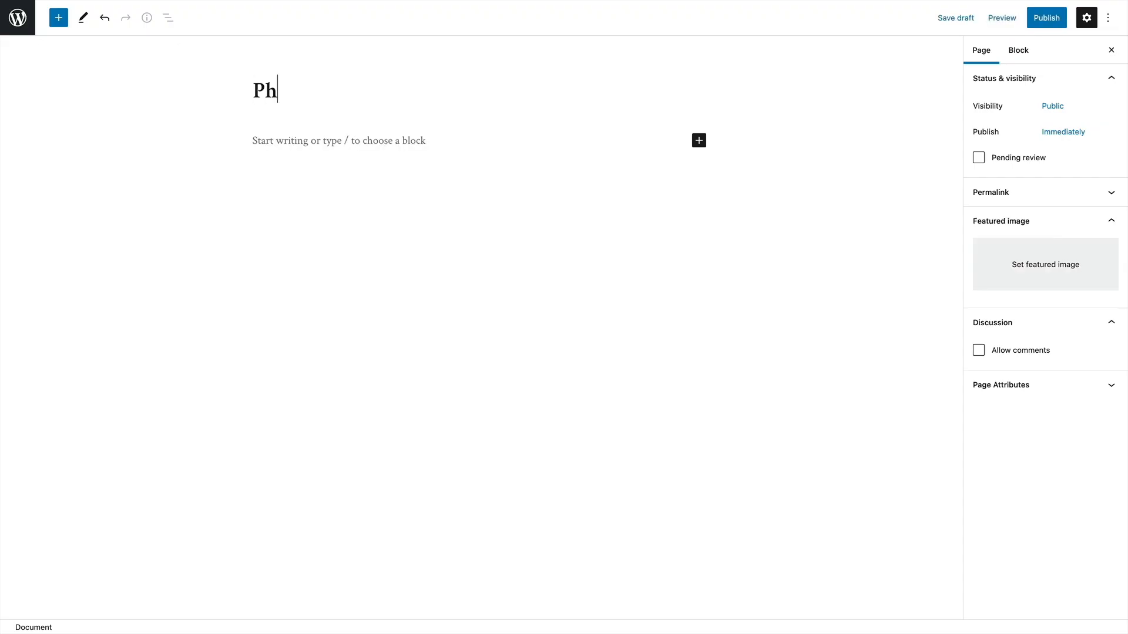
text(otography)
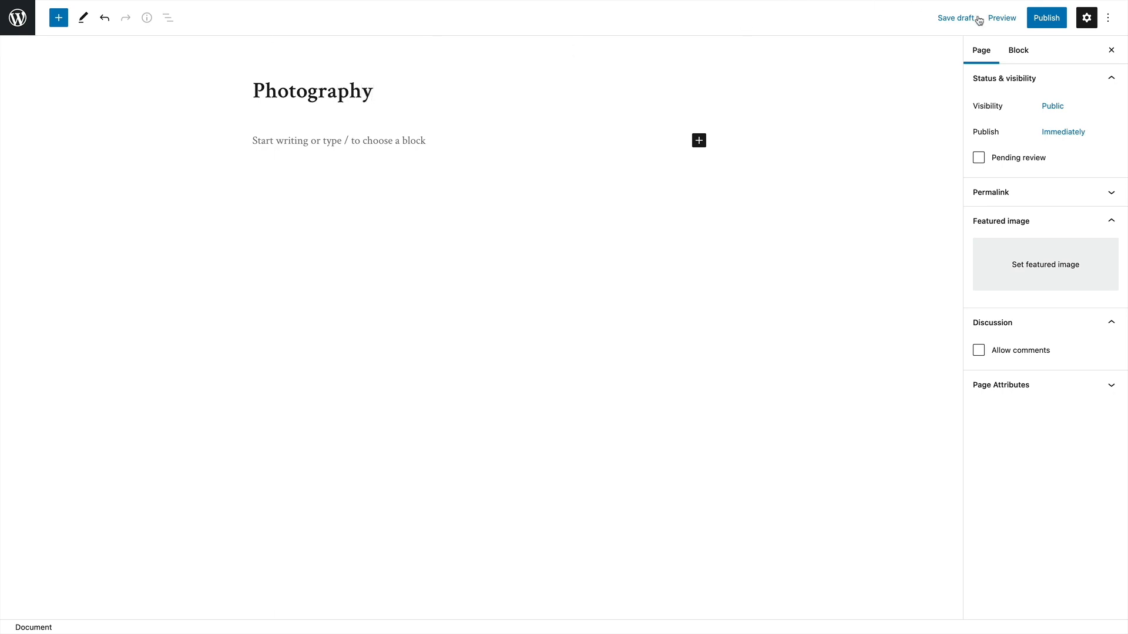
click(1035, 23)
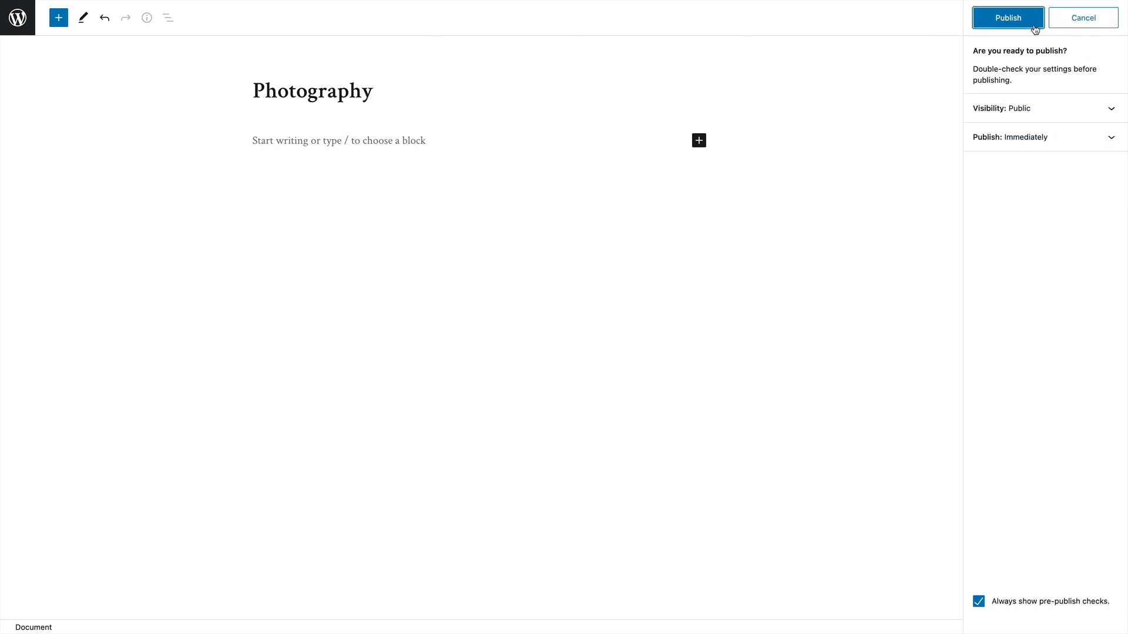
click(1034, 23)
Create a new page titled "Installations" and publish it without any content blocks
mouse_move(10, 19)
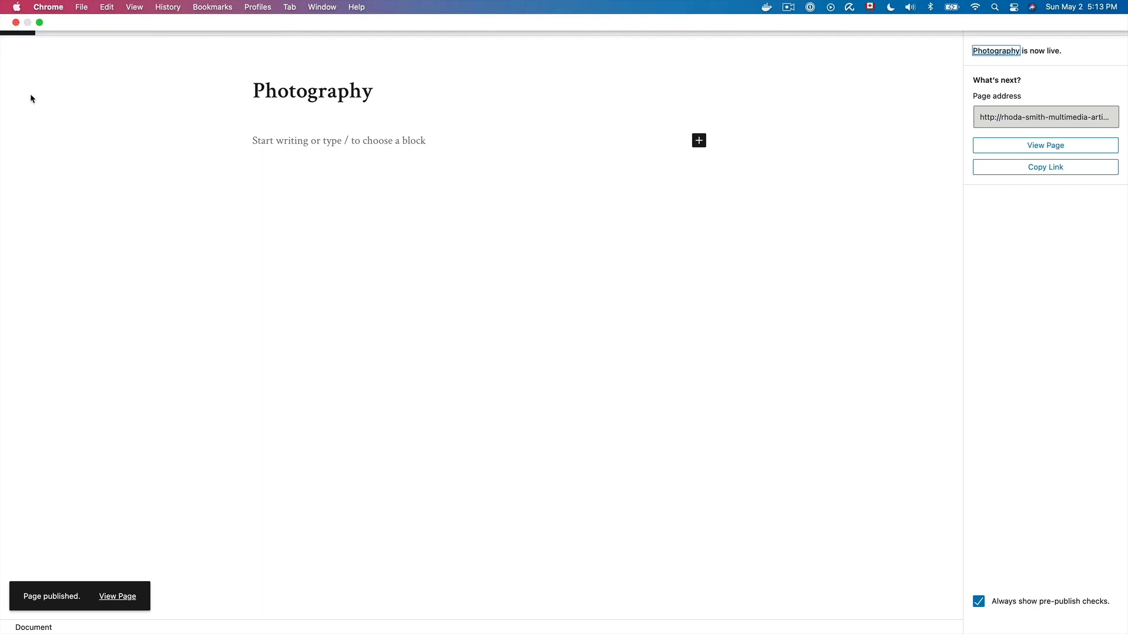
click(18, 17)
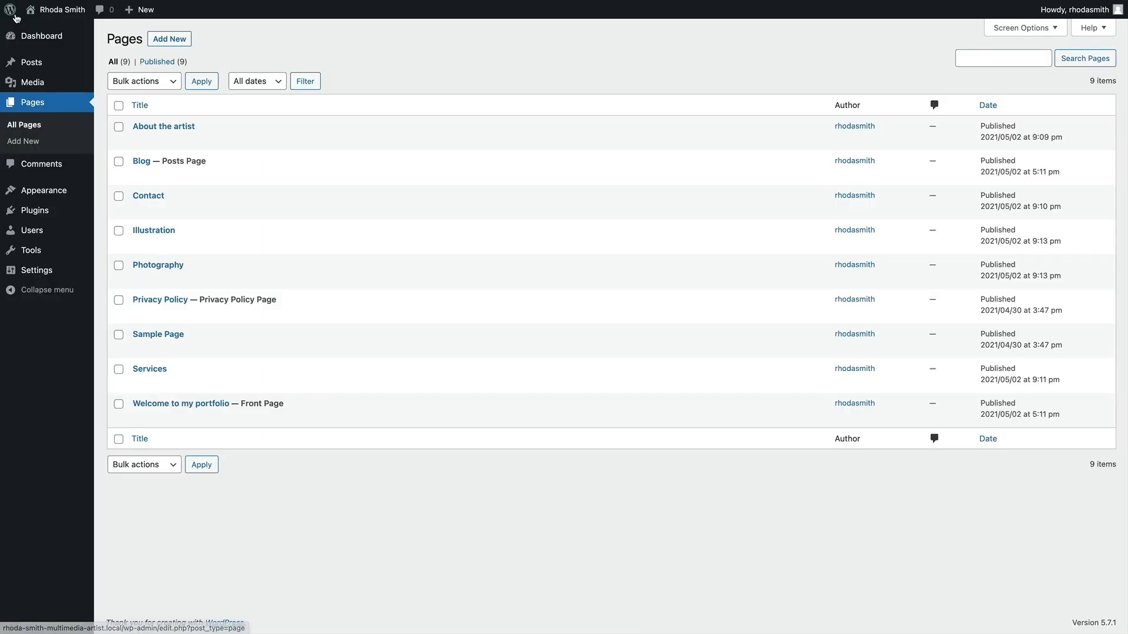
click(180, 41)
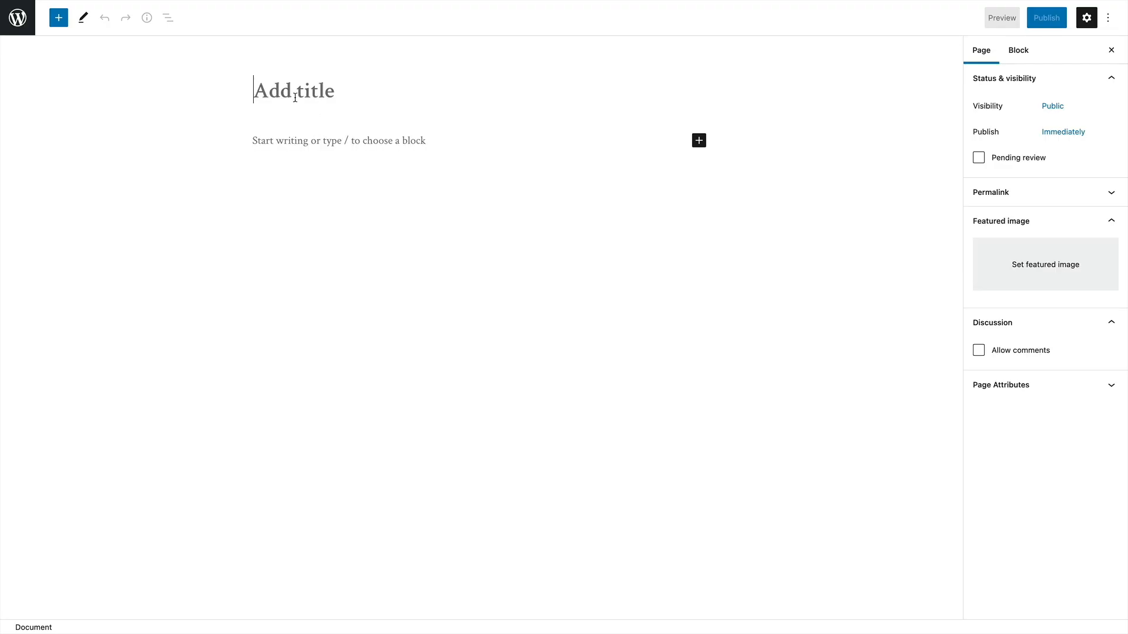
text(Installations)
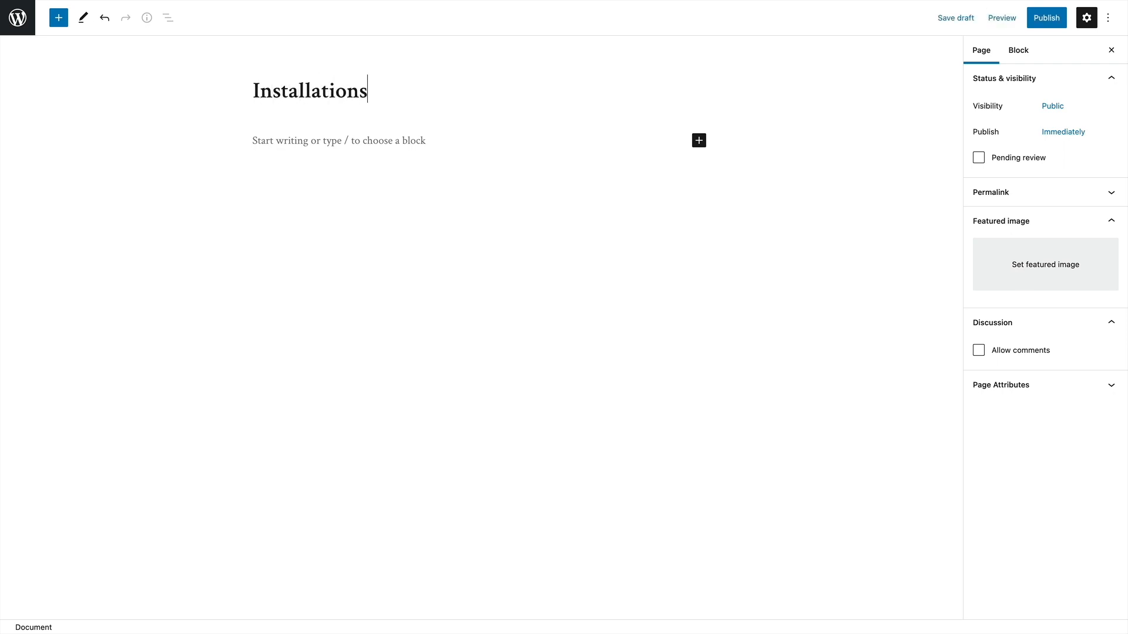
click(1047, 18)
click(1043, 19)
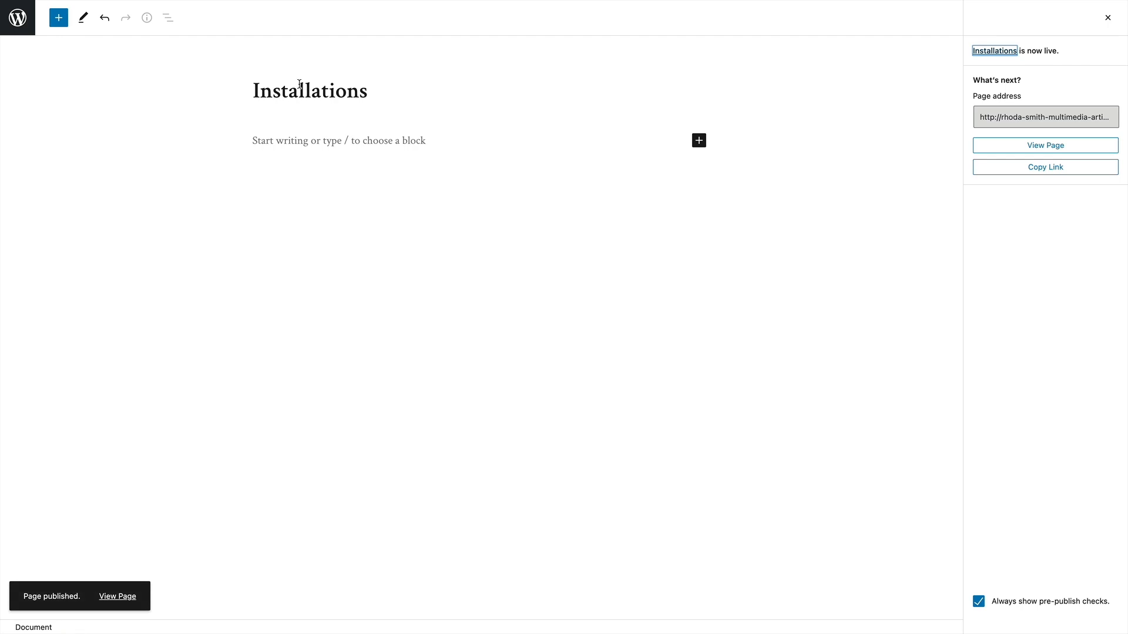
Open the Main Menu in the theme Customizer and add the "Welcome to my portfolio" front page as a menu item
click(24, 29)
mouse_move(88, 197)
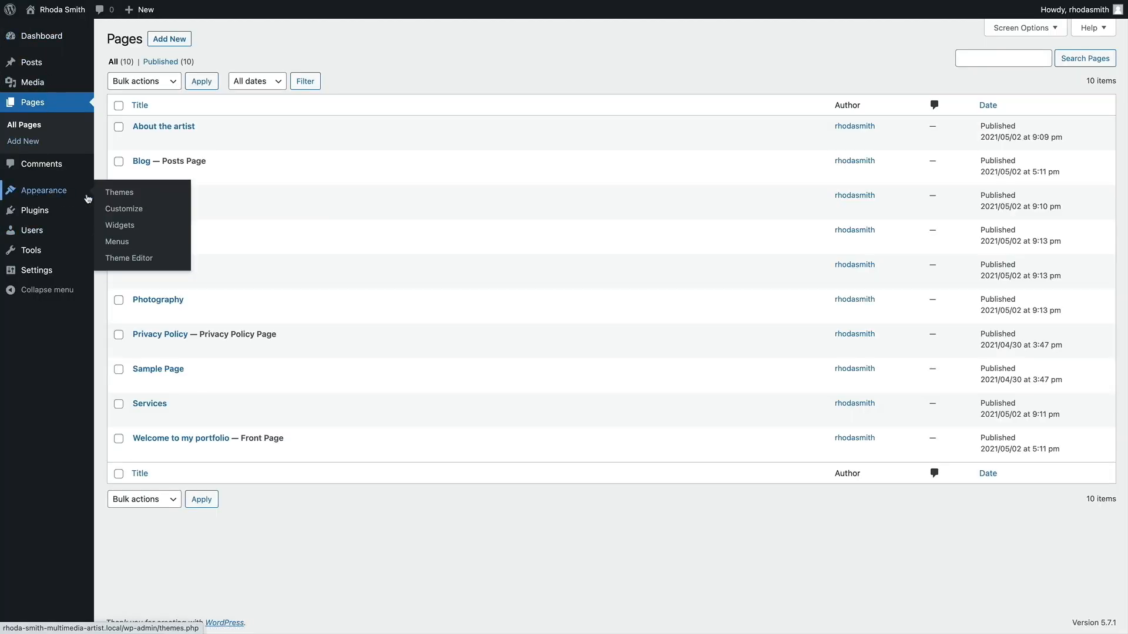
click(130, 209)
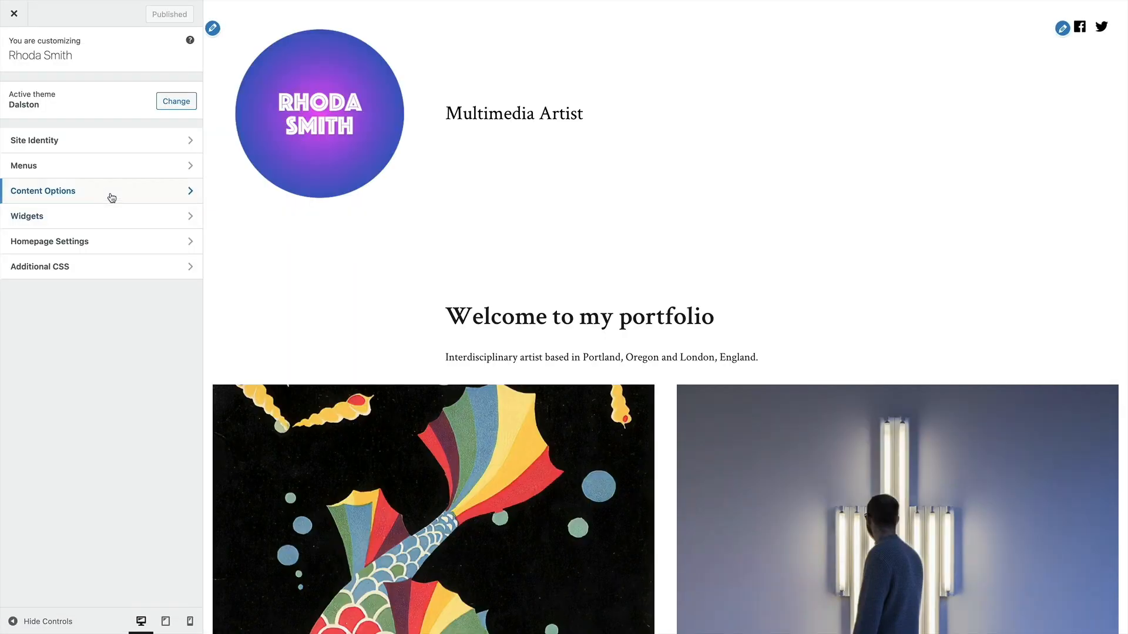
click(98, 172)
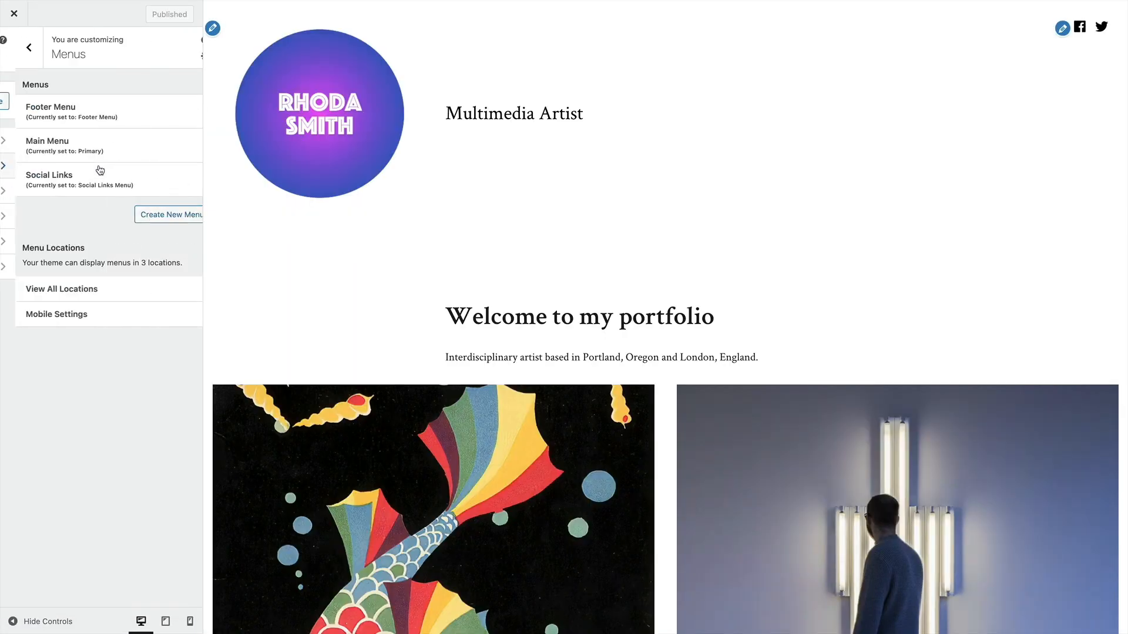
click(75, 146)
click(144, 171)
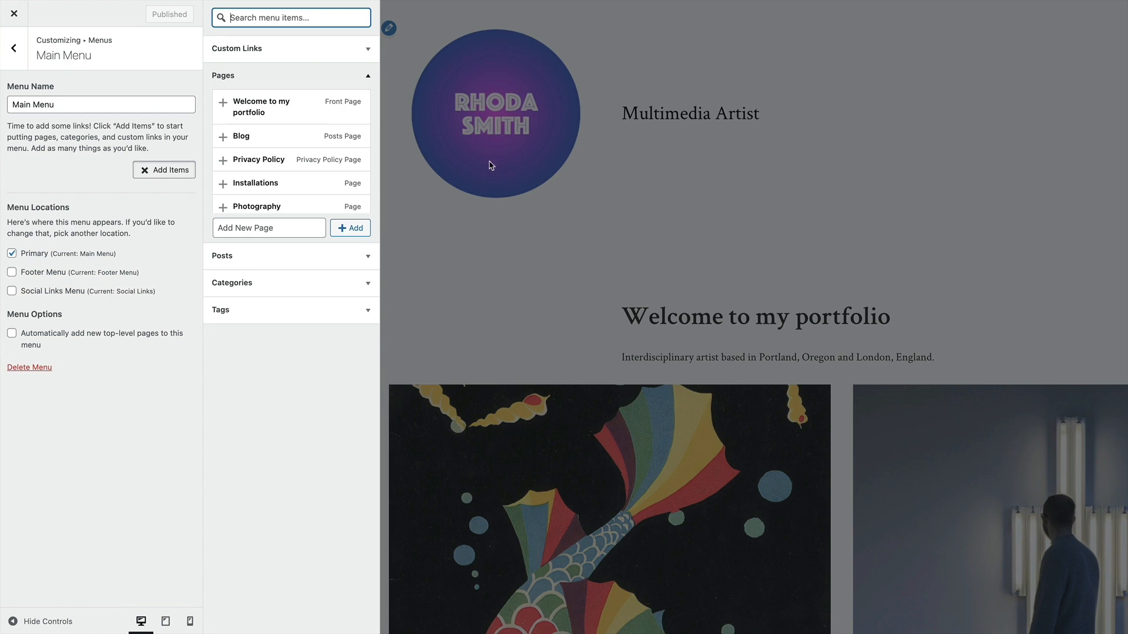
click(259, 115)
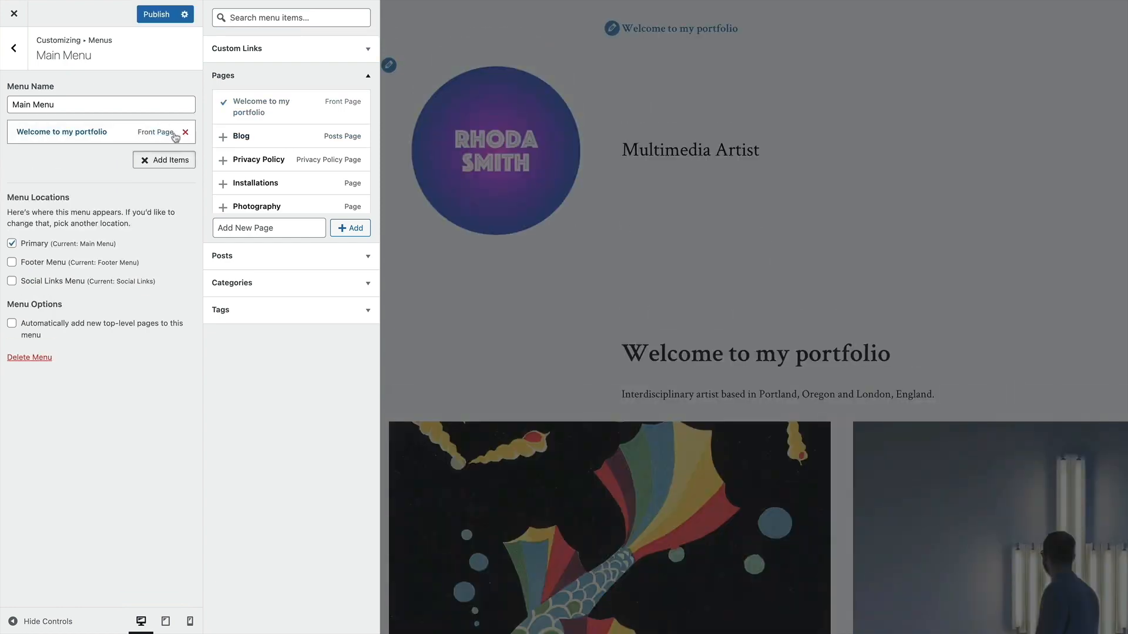
Change the navigation label of the front page menu item to "Home"
click(99, 131)
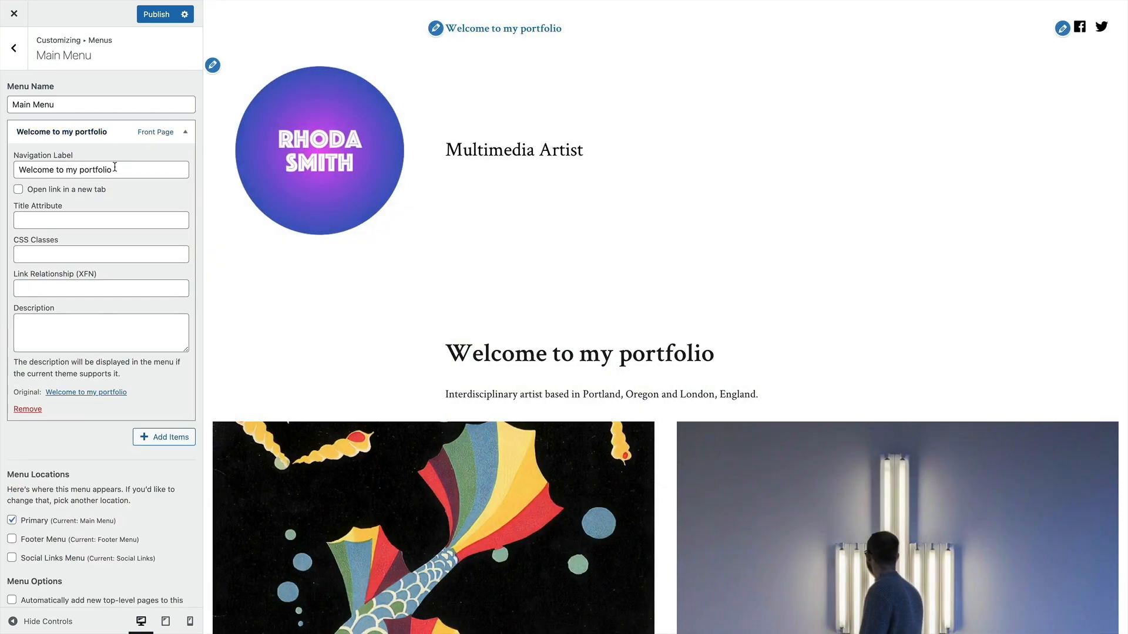
drag(115, 167, 1, 159)
text(Home)
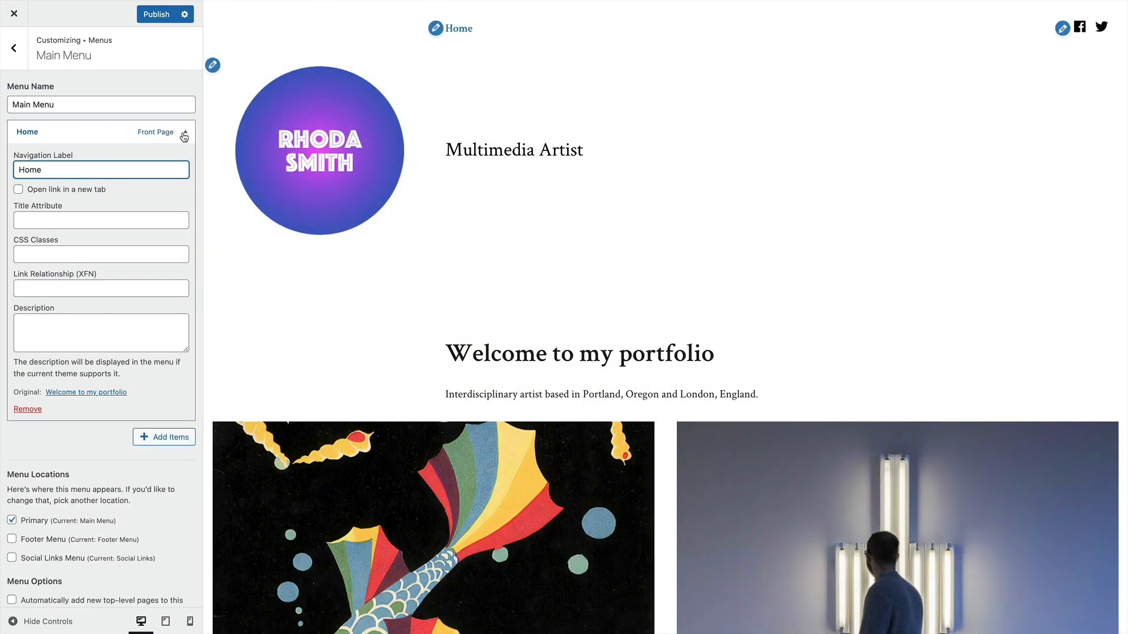
click(185, 134)
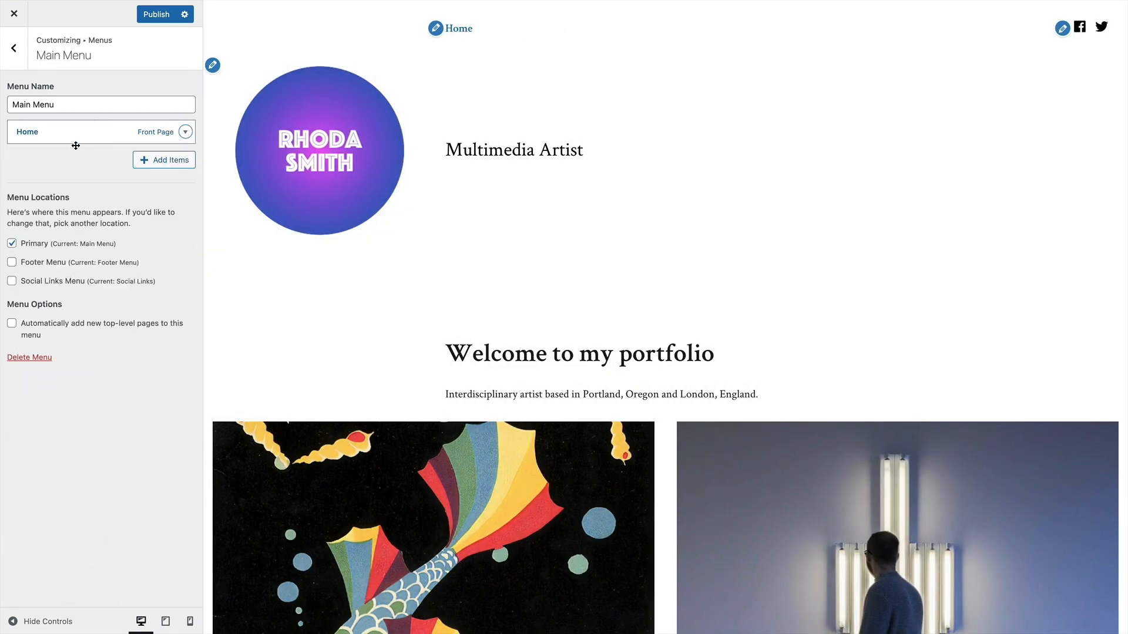
Add the "About the artist" page to the Main Menu after Home
click(154, 165)
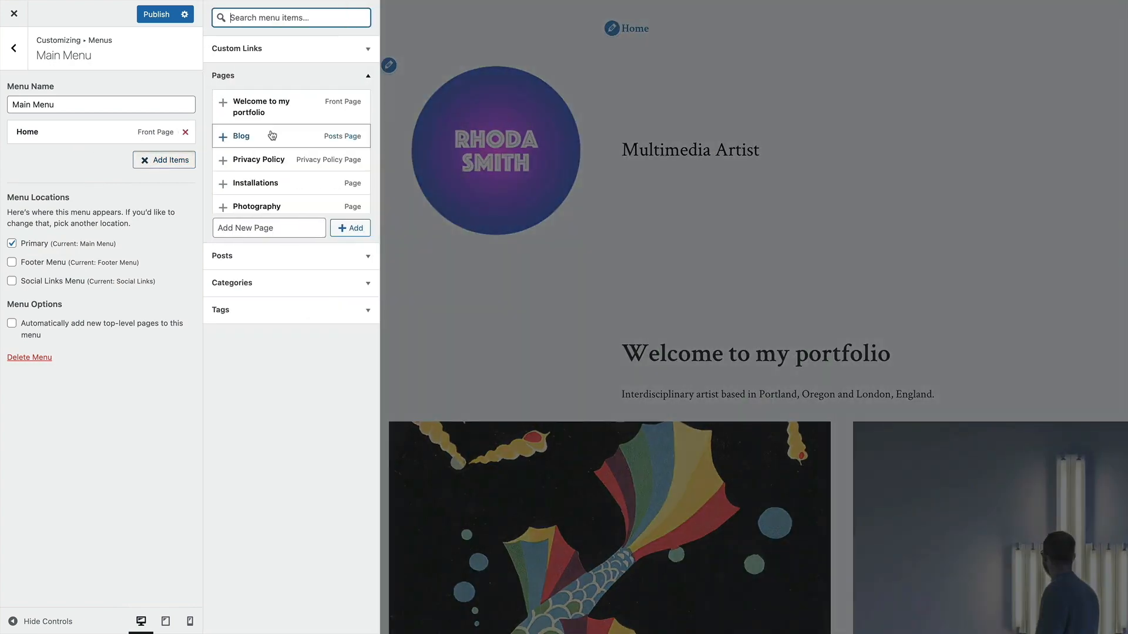
scroll(271, 180, down, 1)
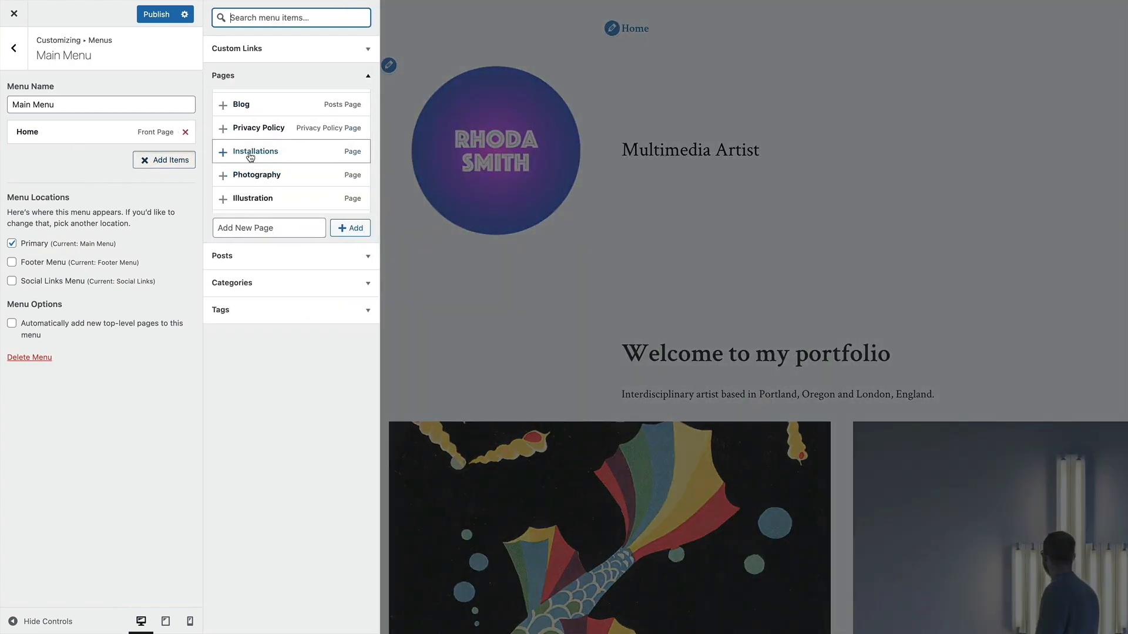
scroll(250, 156, up, 2)
scroll(250, 138, down, 4)
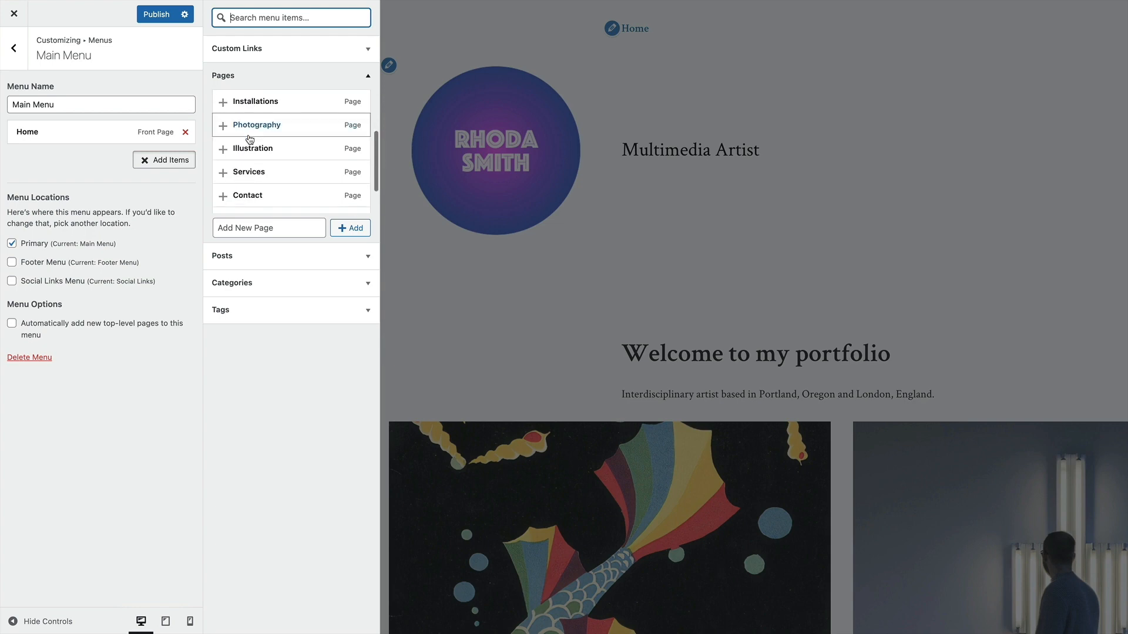
scroll(250, 141, down, 2)
click(253, 173)
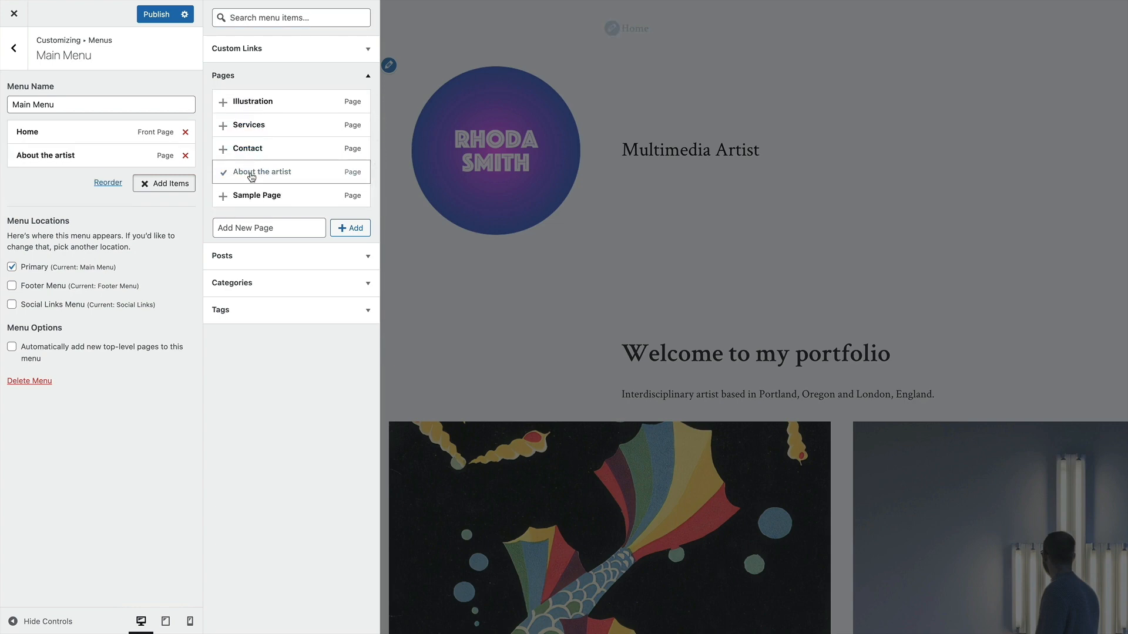
Add the Installations, Photography and Illustration pages to the Main Menu, in that order
scroll(251, 174, up, 4)
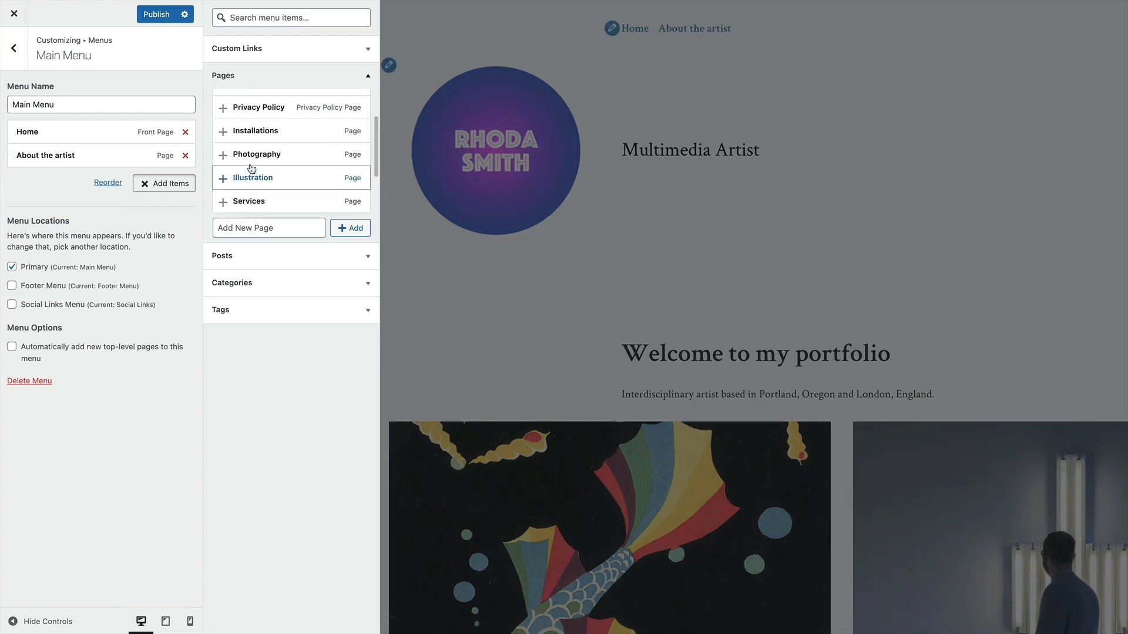
scroll(252, 171, down, 1)
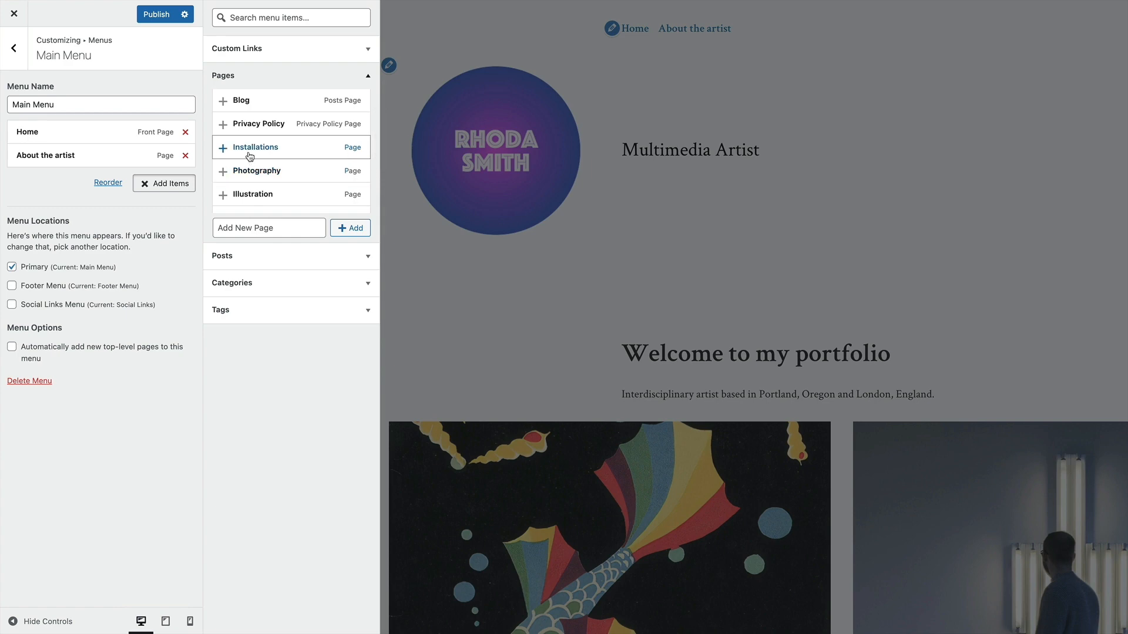
scroll(236, 126, up, 1)
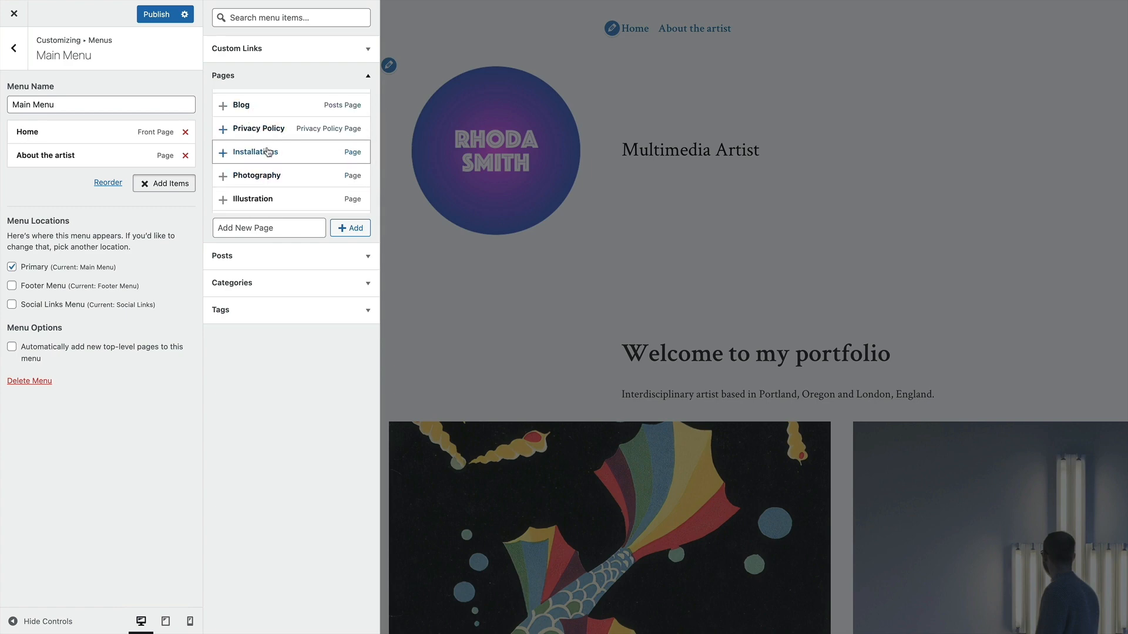
scroll(252, 151, down, 1)
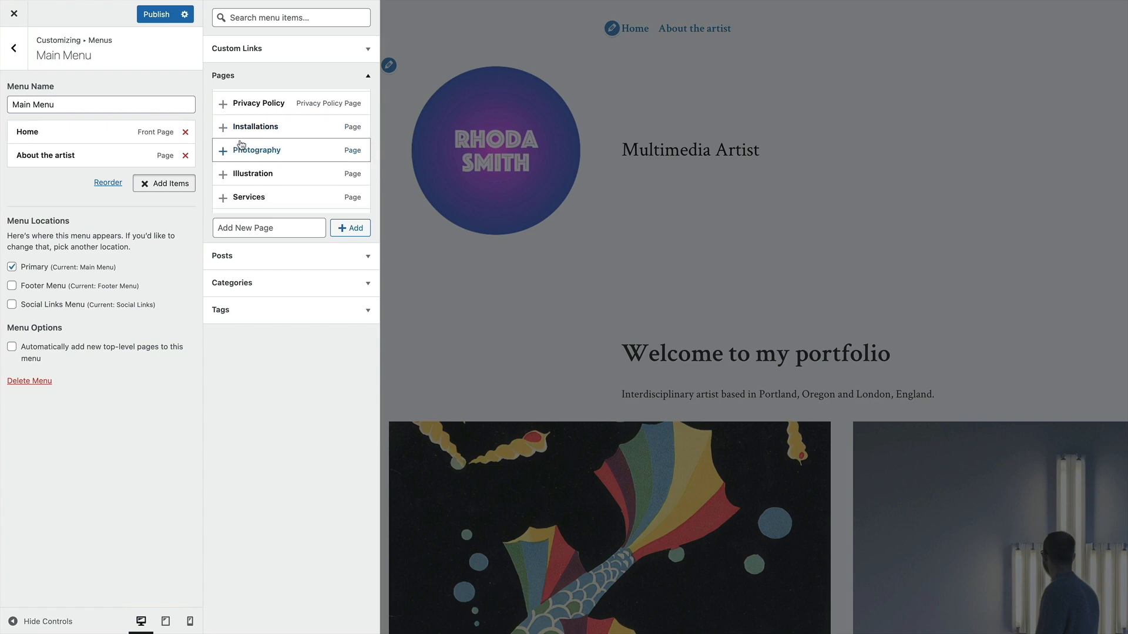
click(243, 133)
click(247, 151)
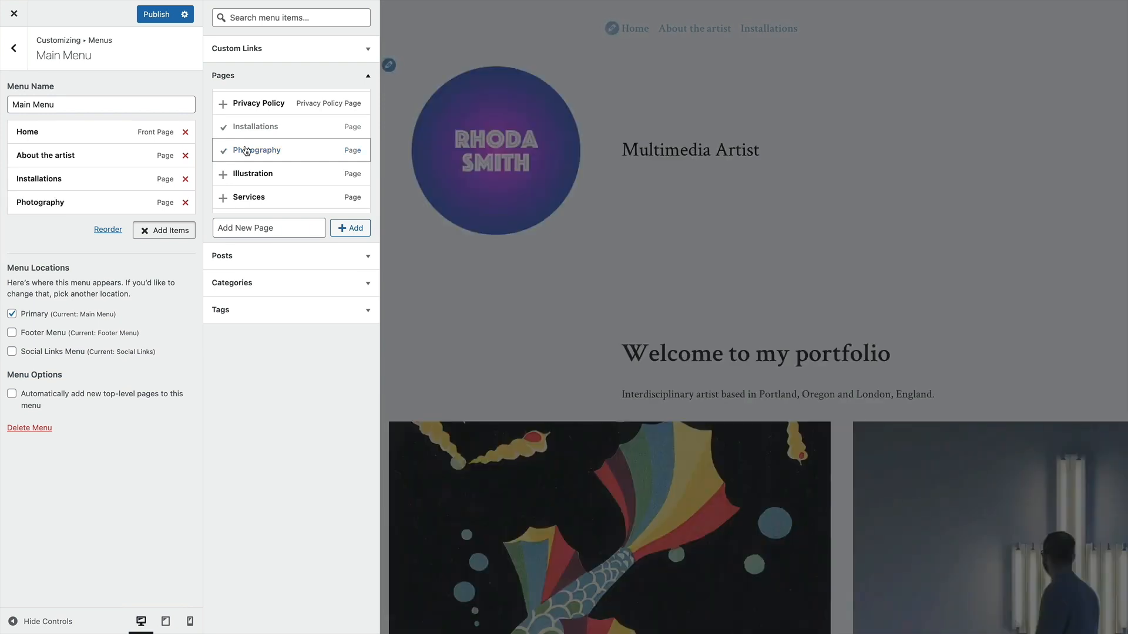
click(249, 174)
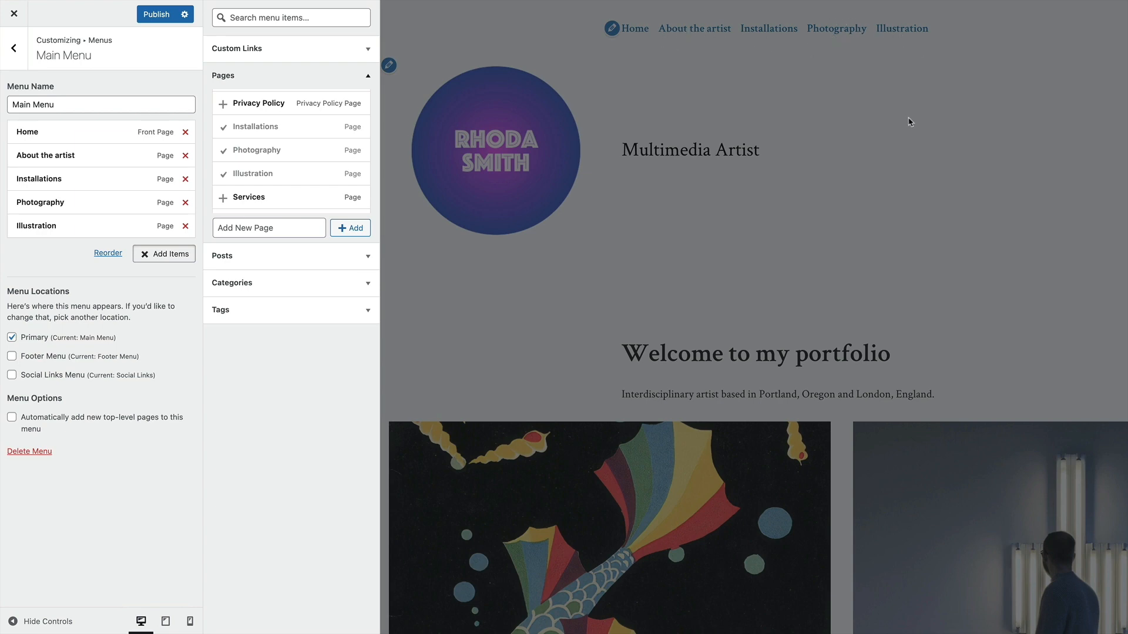
Try nesting the Photography item under Installations in the Main Menu, then return it to the top level
scroll(778, 235, down, 3)
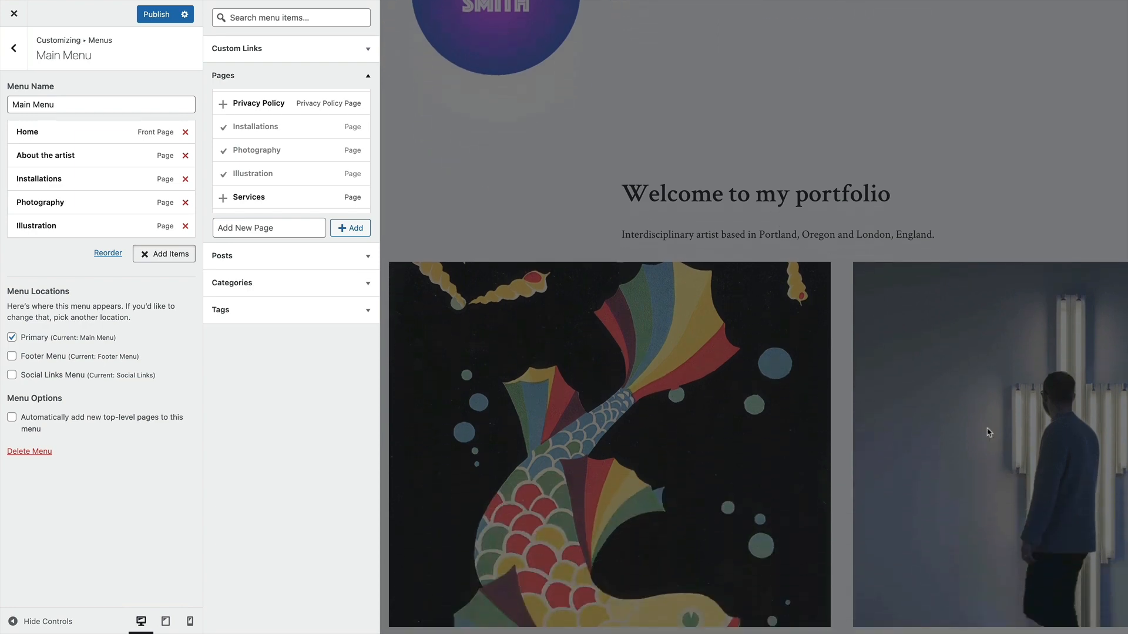
scroll(953, 345, down, 10)
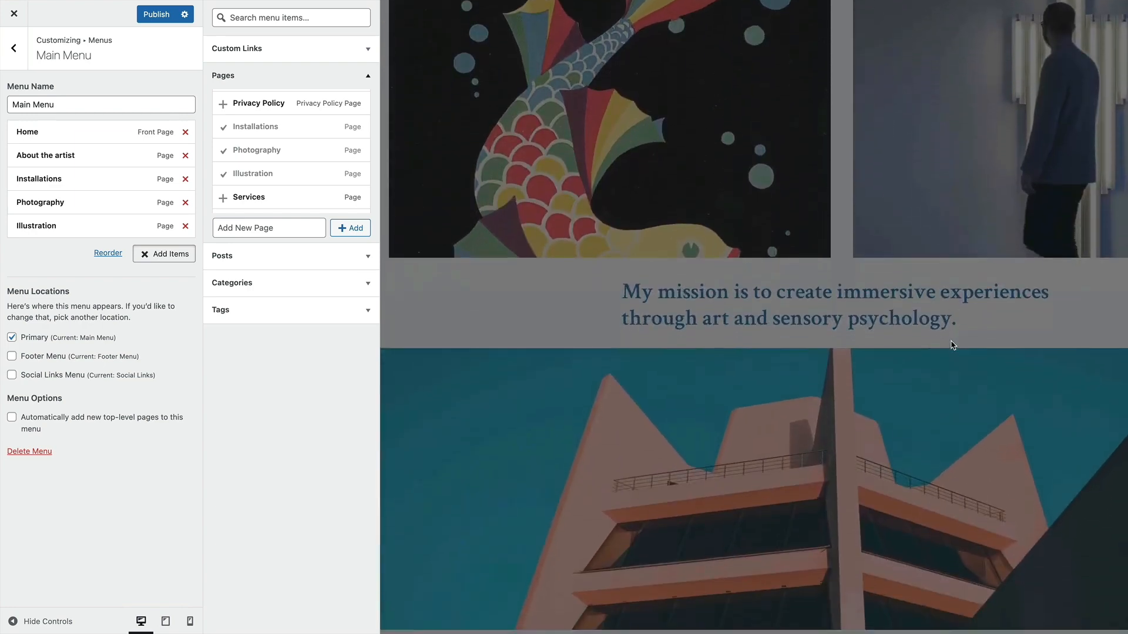
scroll(785, 292, up, 13)
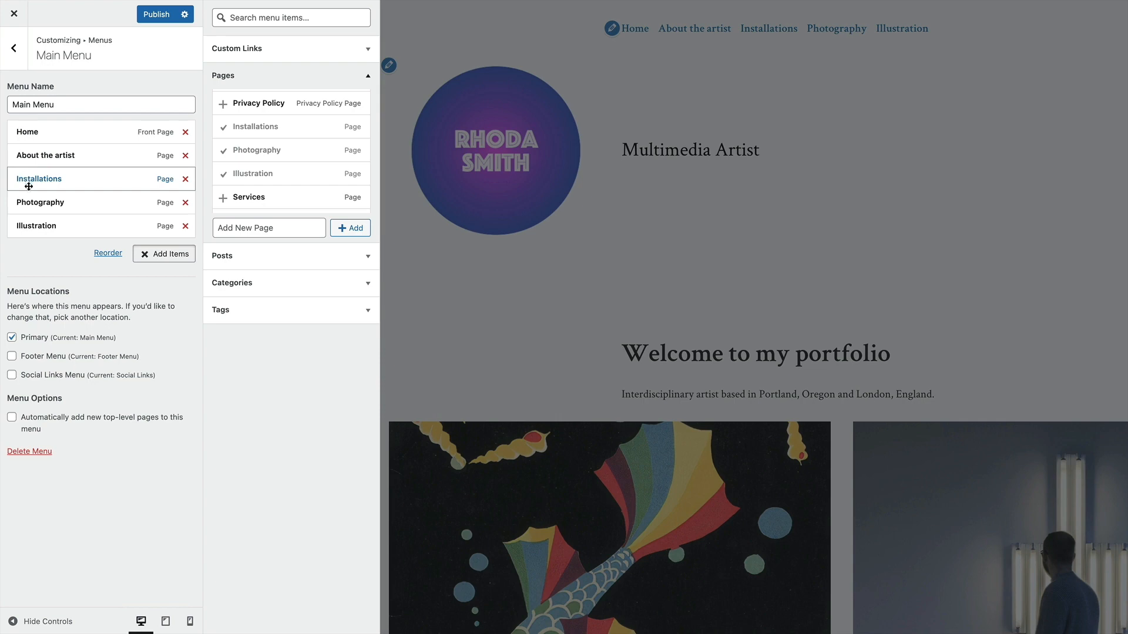
drag(28, 199, 46, 200)
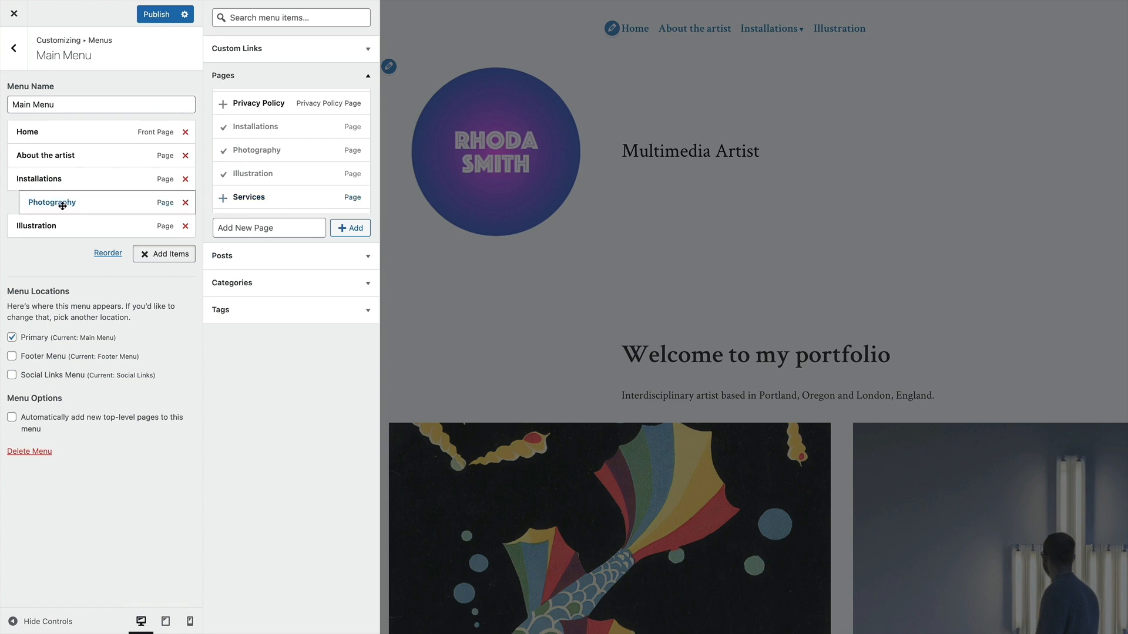
drag(62, 206, 13, 202)
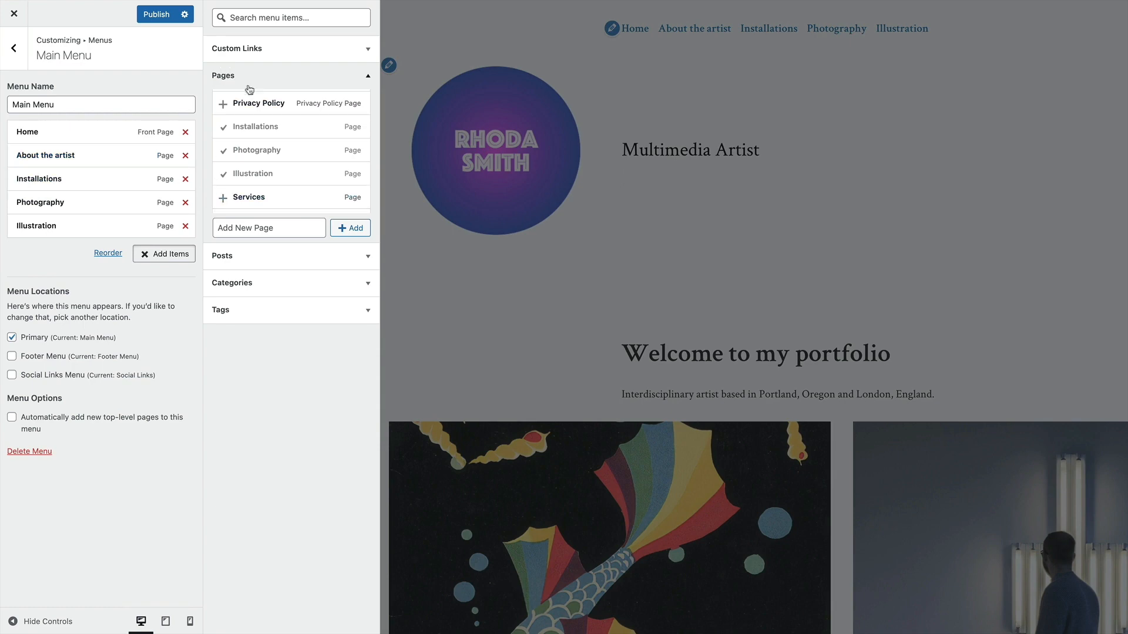
Add a custom link to the Main Menu with the URL "#" and the link text "Art"
scroll(249, 94, up, 2)
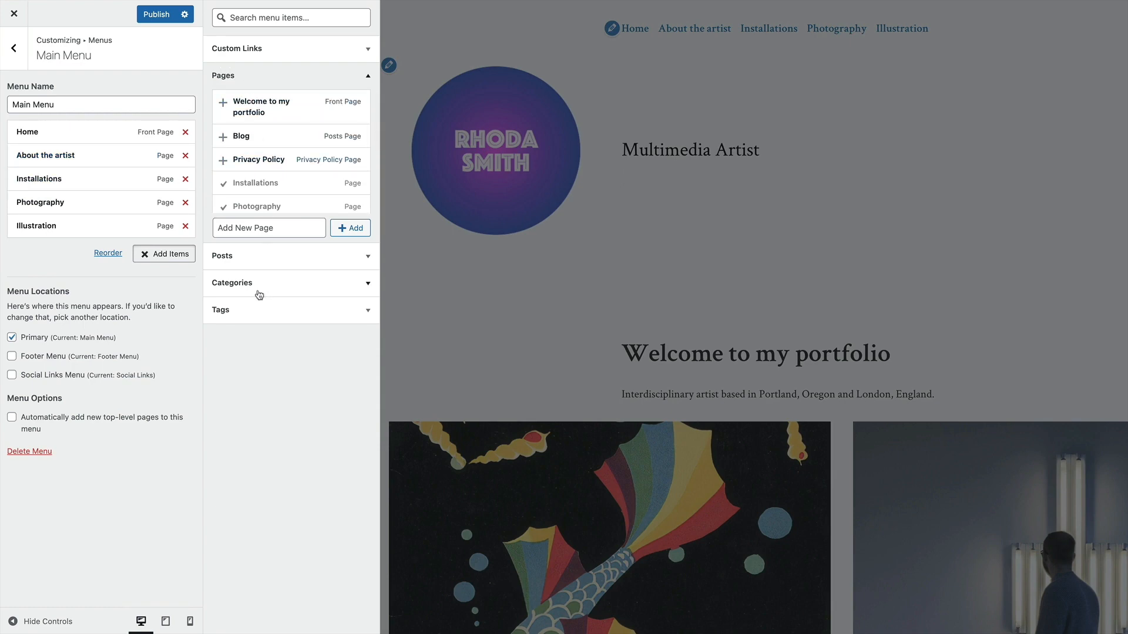
click(263, 48)
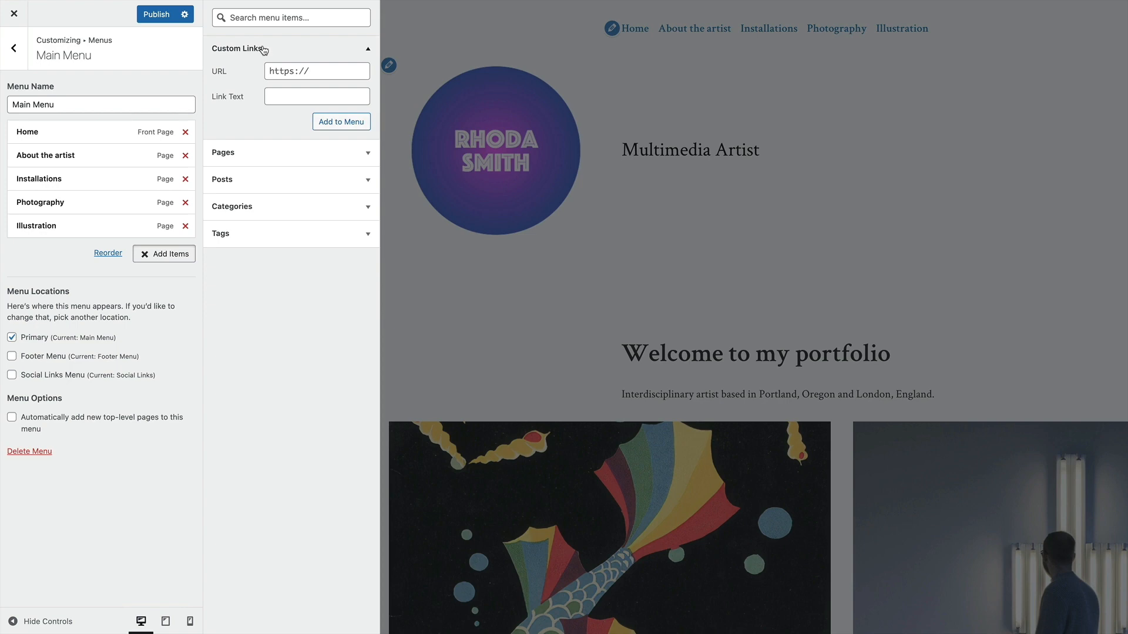
click(307, 70)
key(ctrl+a)
text(#)
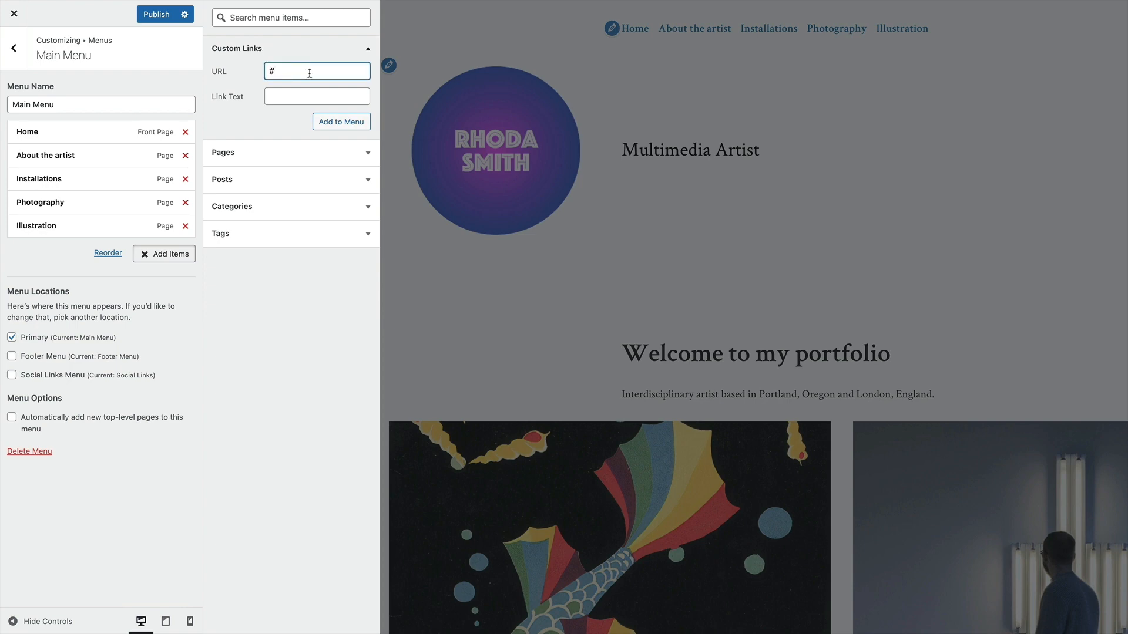
click(281, 98)
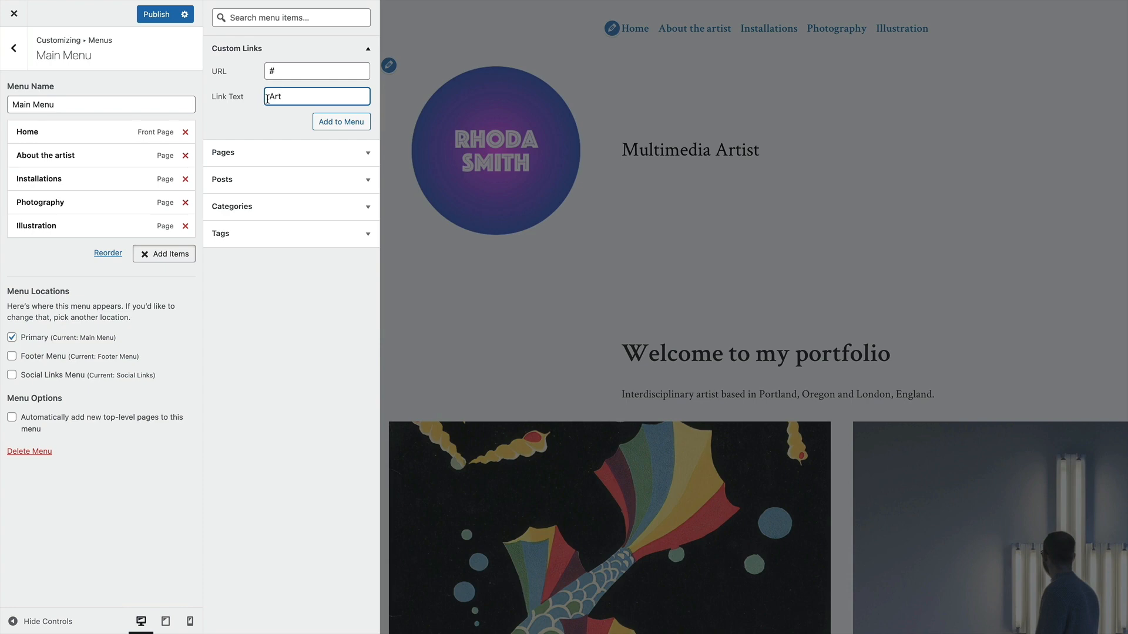
click(324, 119)
Move Art directly after About the artist and nest Installations, Photography and Illustration under it
mouse_move(60, 254)
mouse_down()
mouse_move(58, 171)
mouse_move(61, 251)
mouse_up()
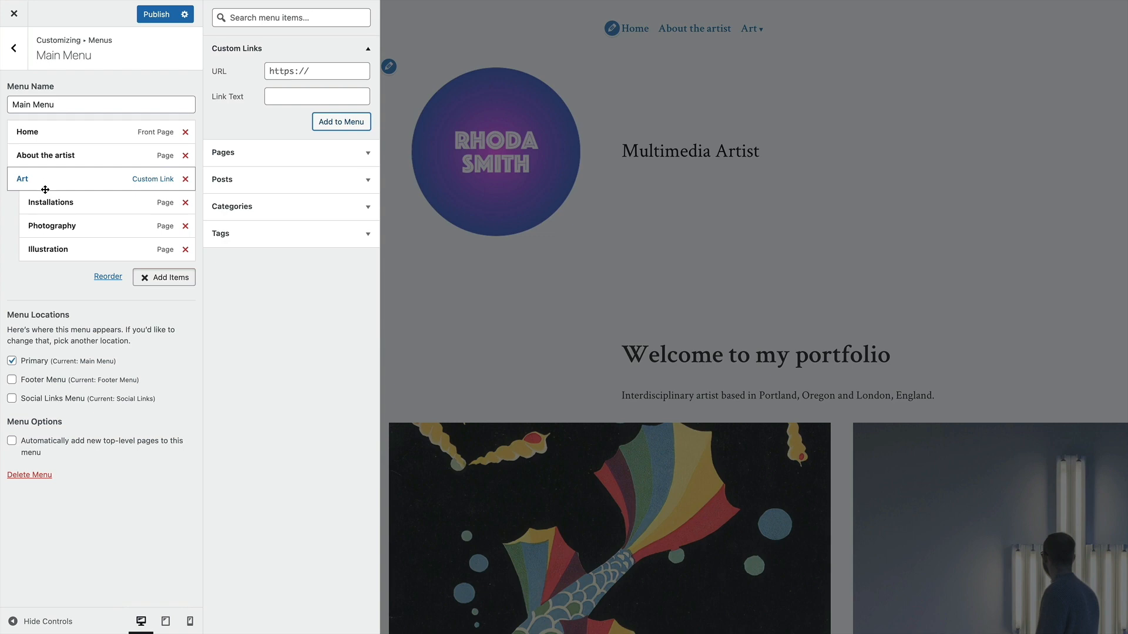
scroll(712, 458, down, 5)
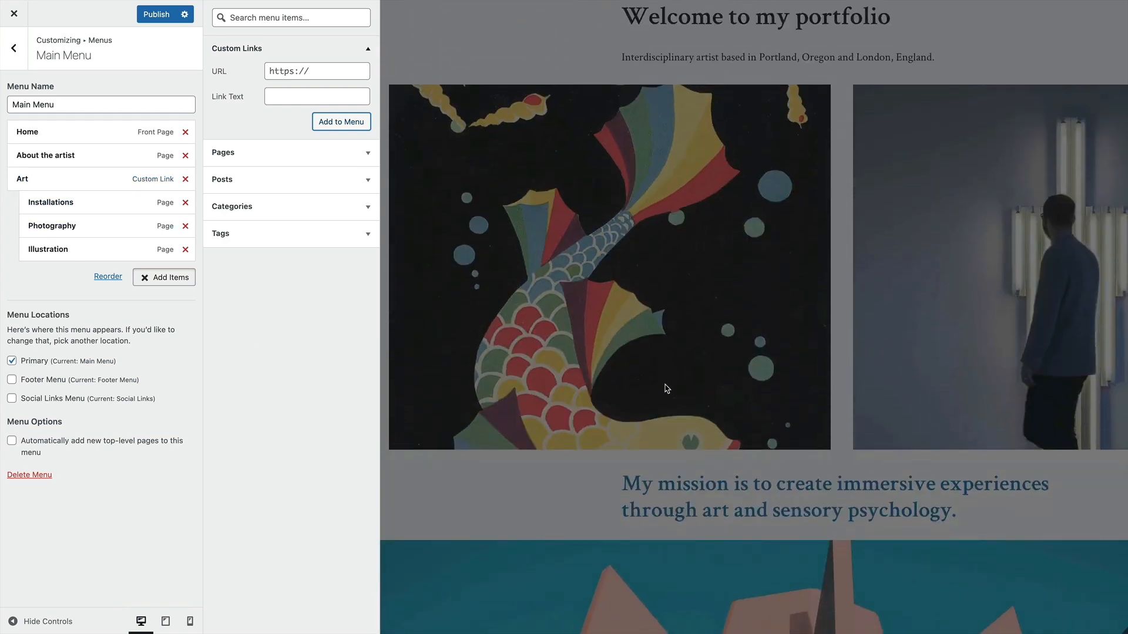
scroll(799, 392, up, 3)
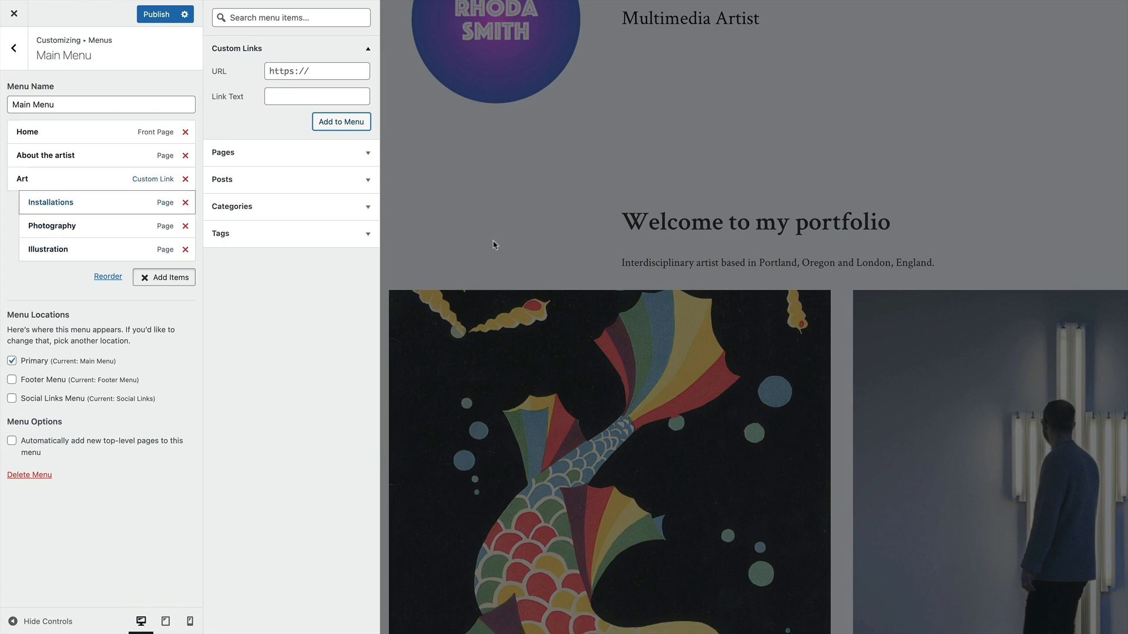
scroll(706, 153, up, 3)
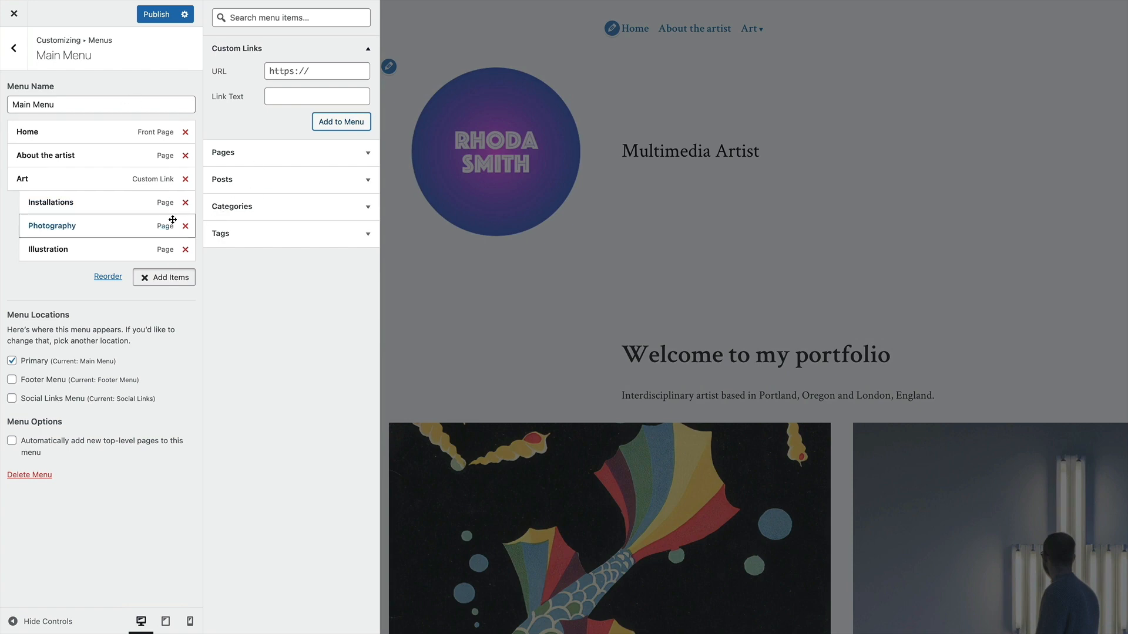
Add the Blog, Contact and Services pages to the Main Menu
click(248, 157)
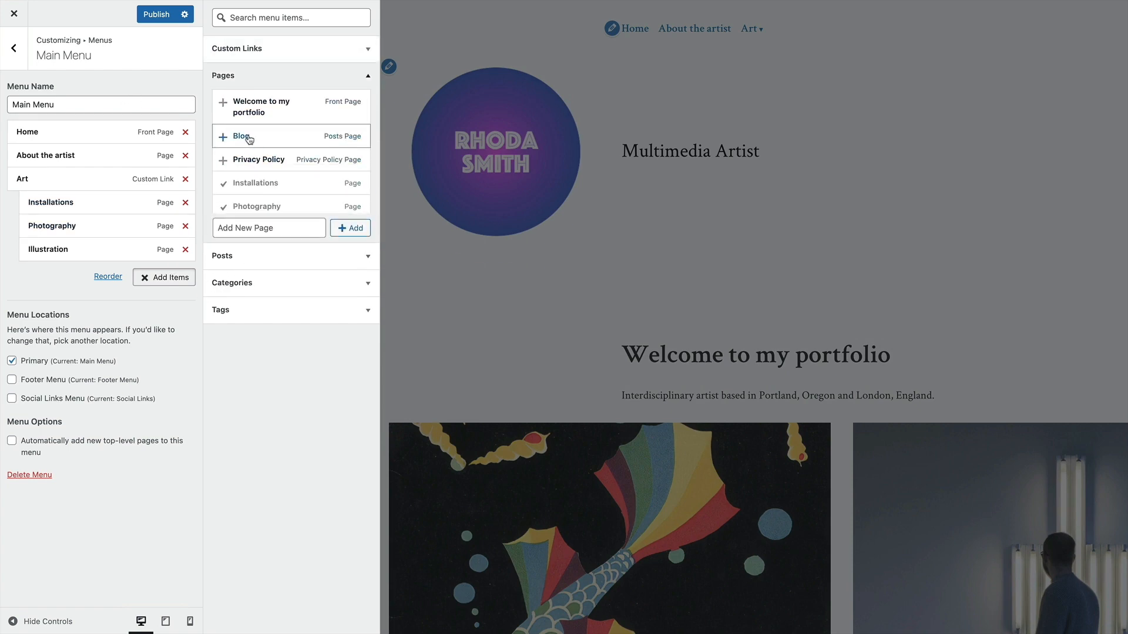
click(249, 140)
scroll(248, 145, down, 4)
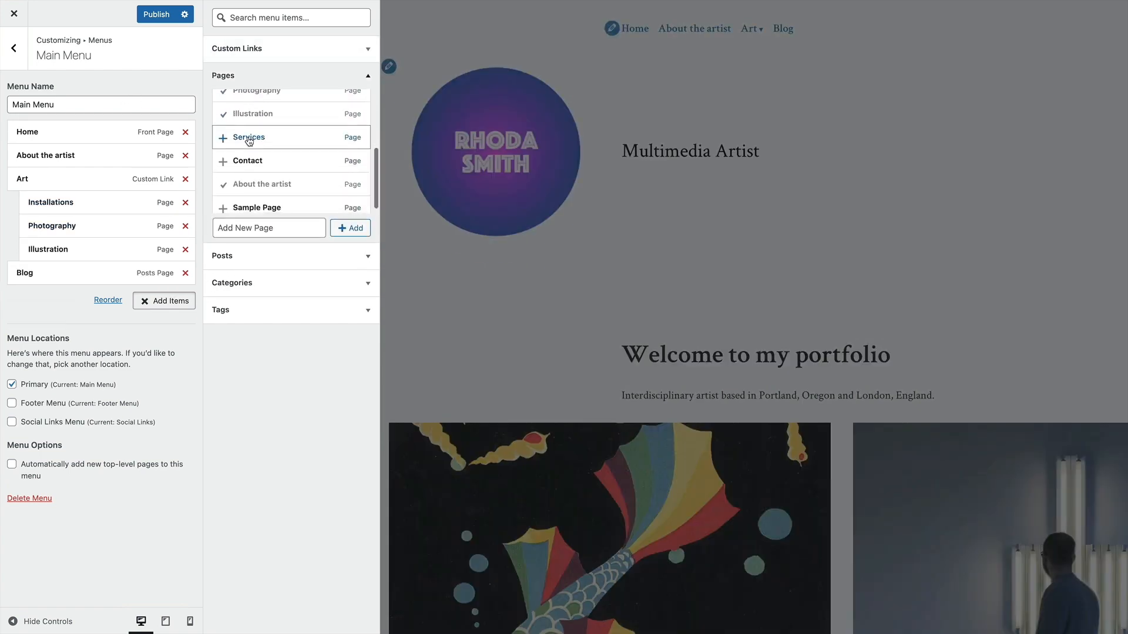
click(246, 147)
click(243, 128)
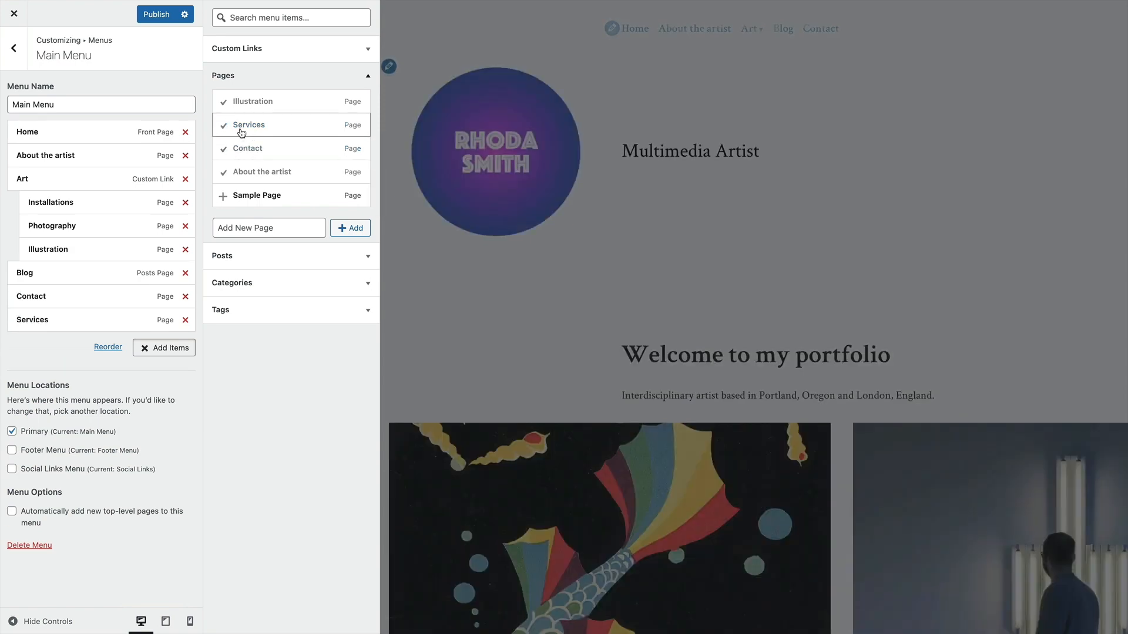
Move Services above Blog in the Main Menu and publish the changes
drag(32, 320, 29, 272)
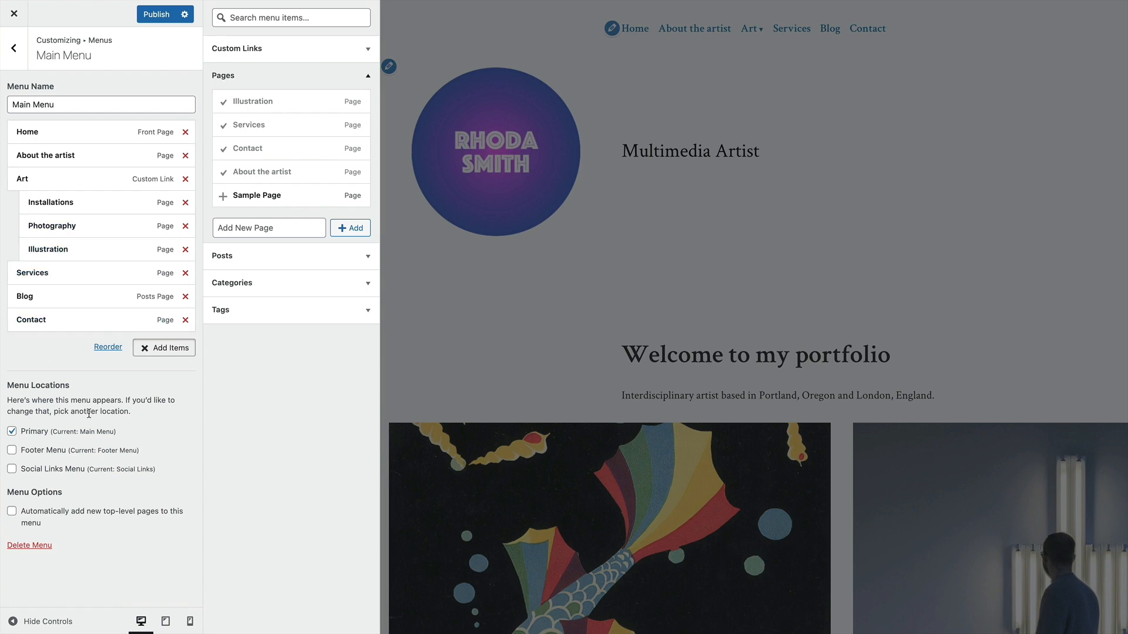
click(156, 14)
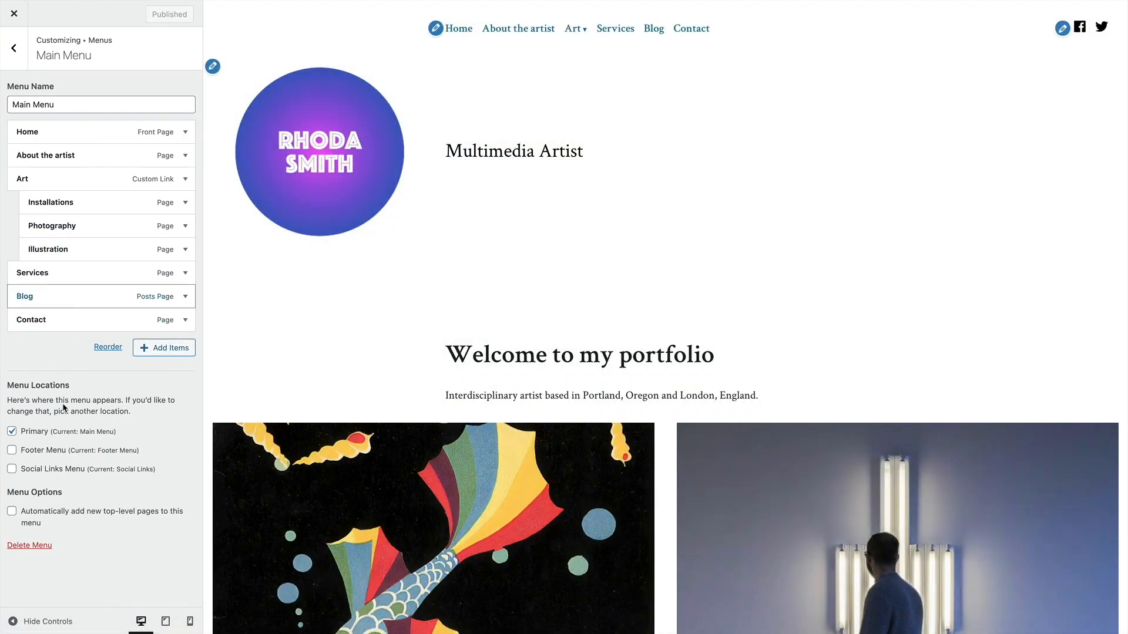
Open the Footer Menu for adding items and view the page footer in the site preview
click(21, 68)
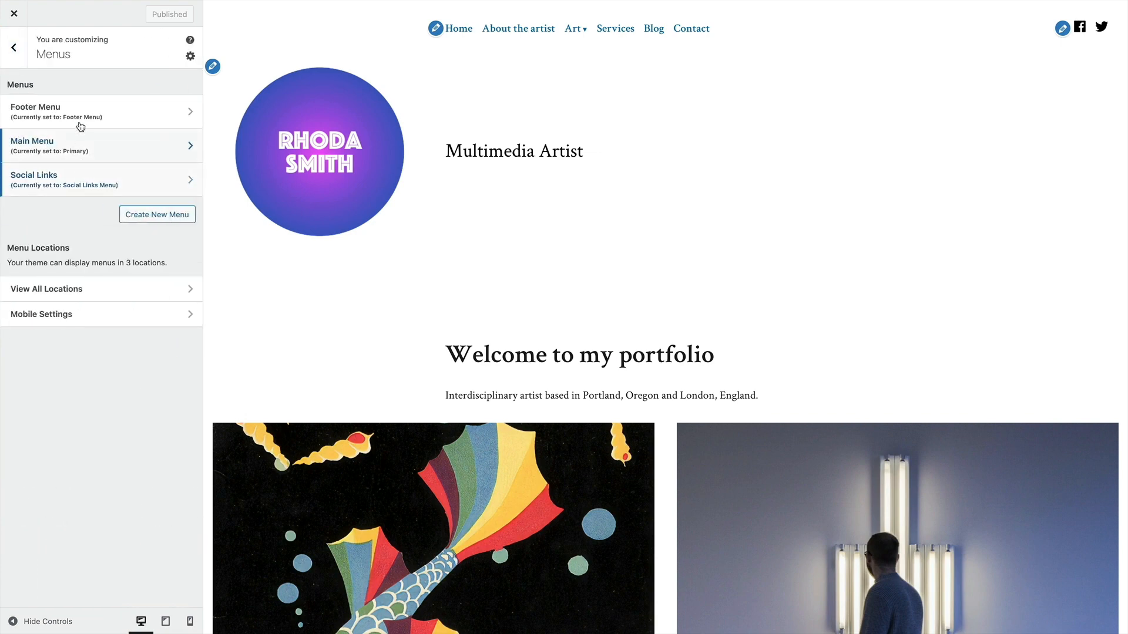
click(79, 121)
click(145, 171)
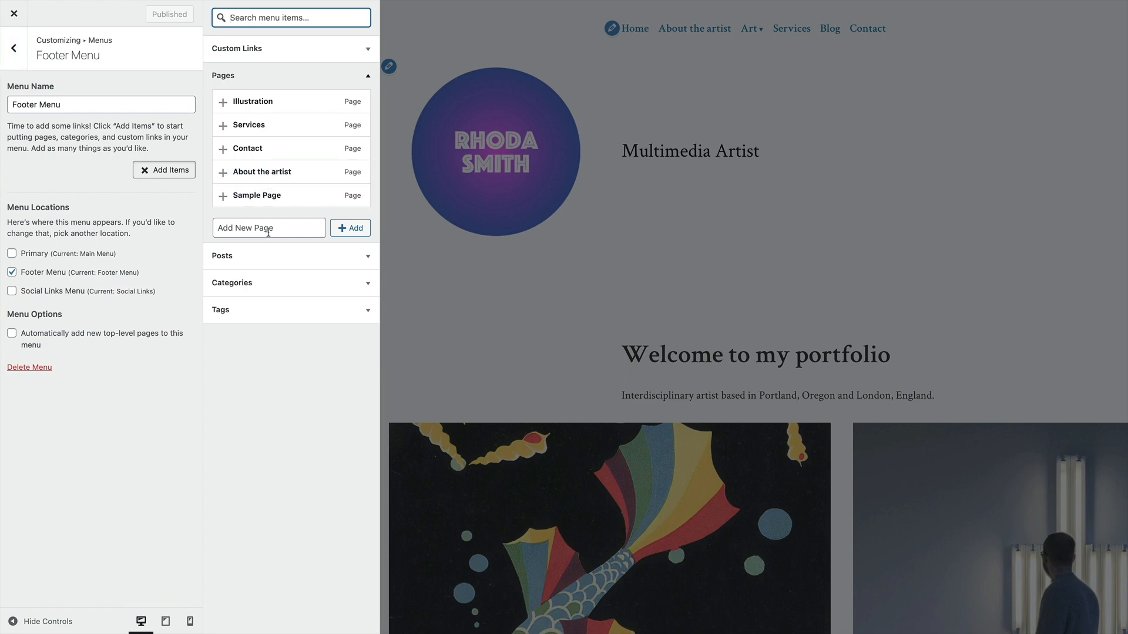
scroll(473, 360, down, 10)
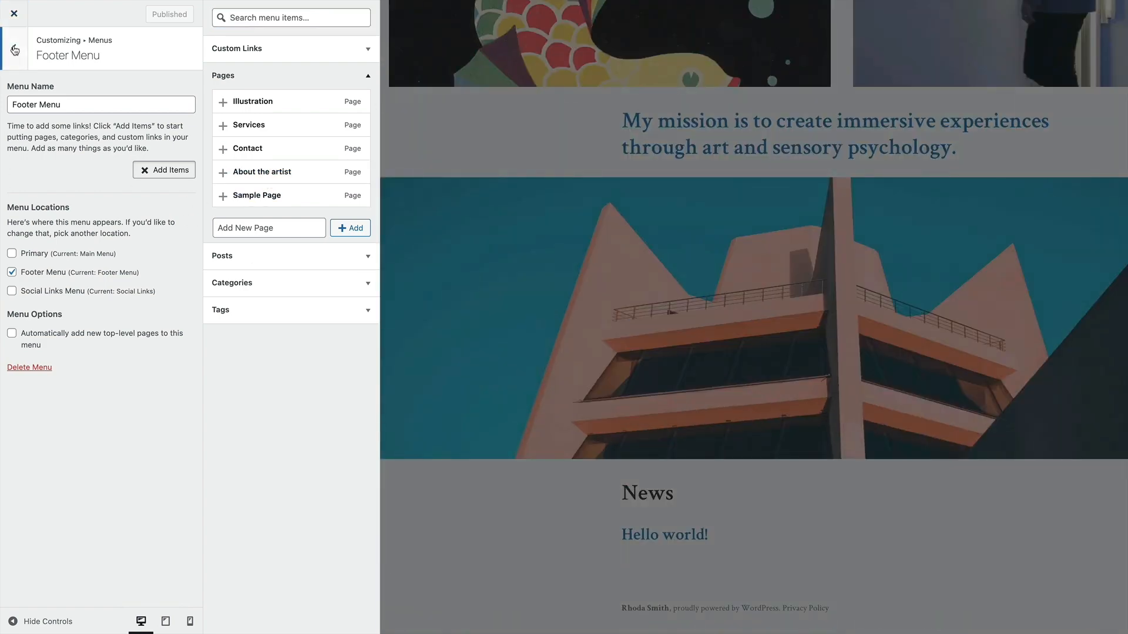
Try assigning the Main Menu to the Footer Menu location and check it in the footer of the previewed page
click(14, 50)
click(79, 148)
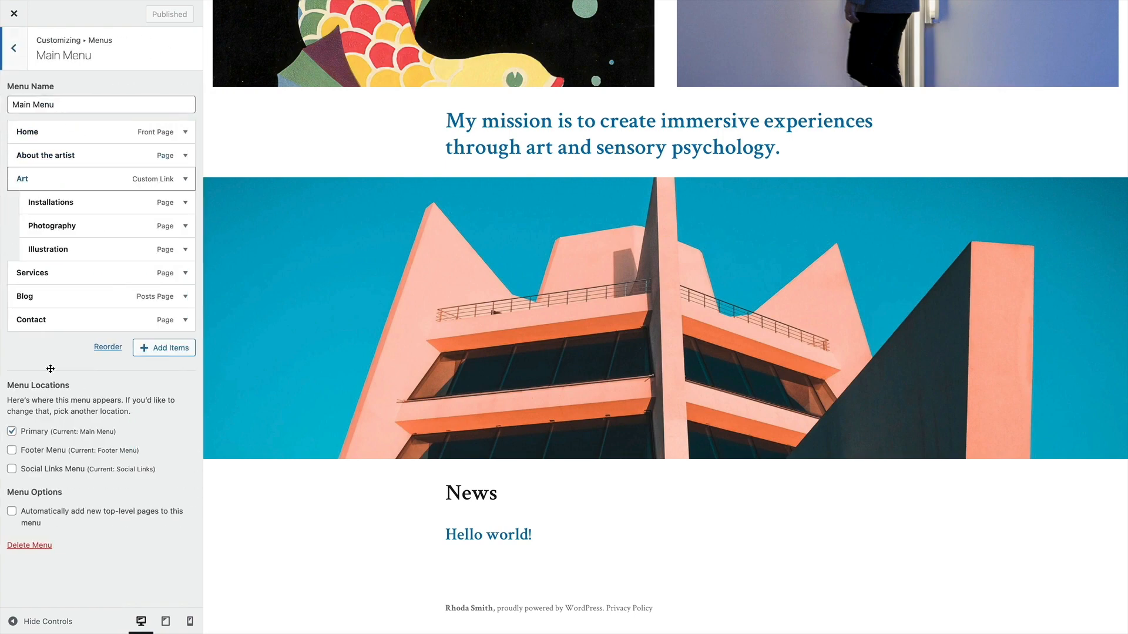
click(12, 450)
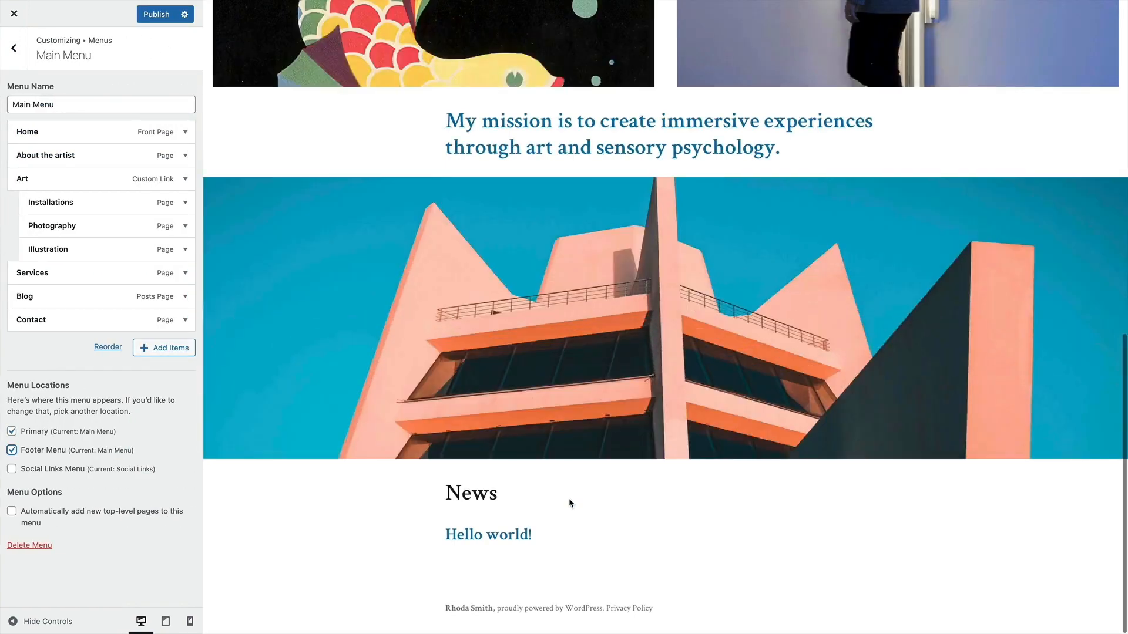
scroll(511, 459, up, 7)
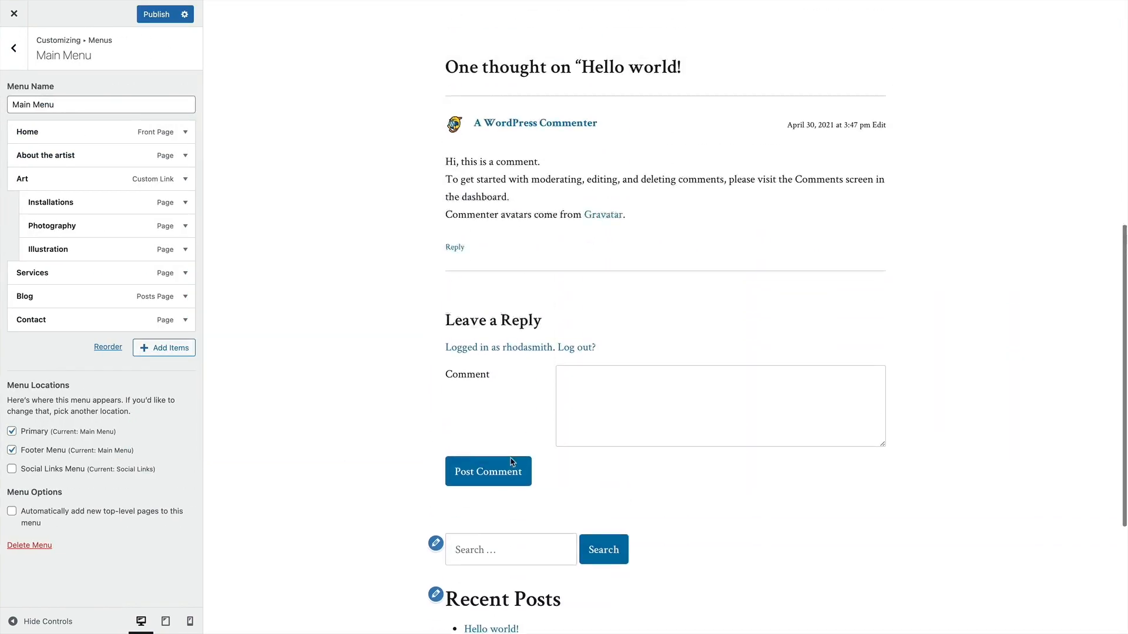
scroll(511, 459, down, 7)
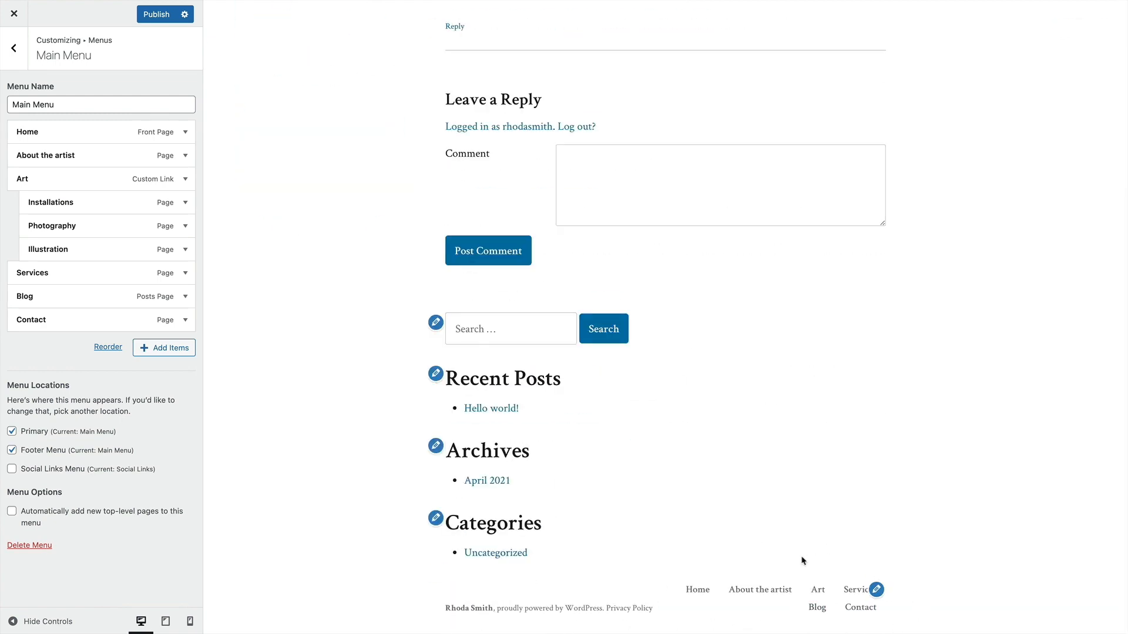
scroll(761, 574, up, 10)
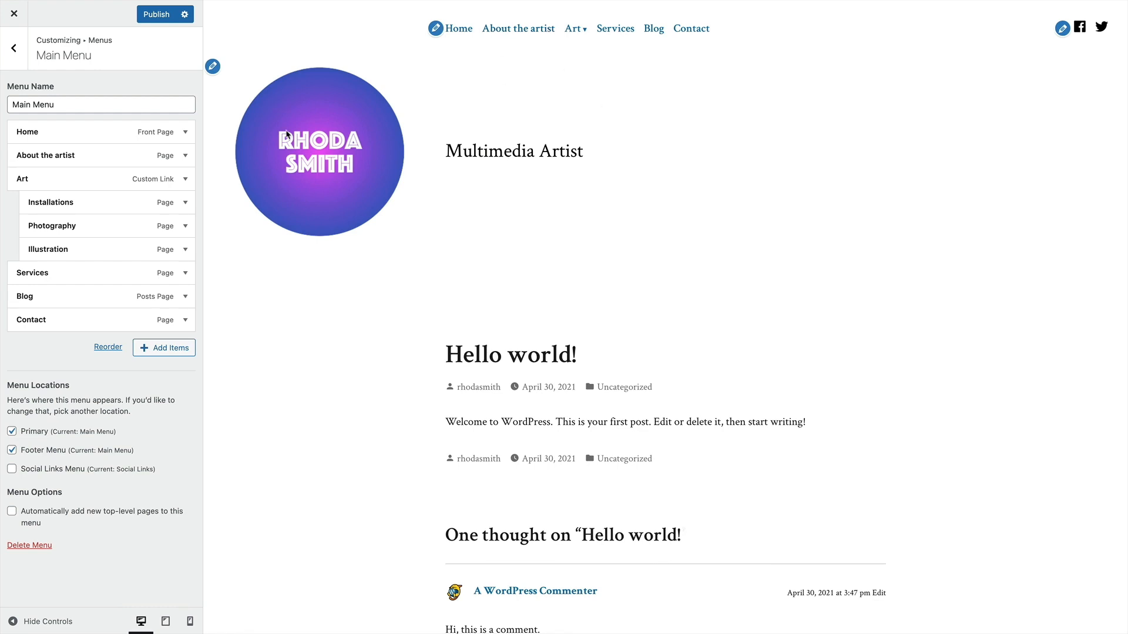
Reopen the Main Menu and unassign it from the Footer Menu location
click(13, 48)
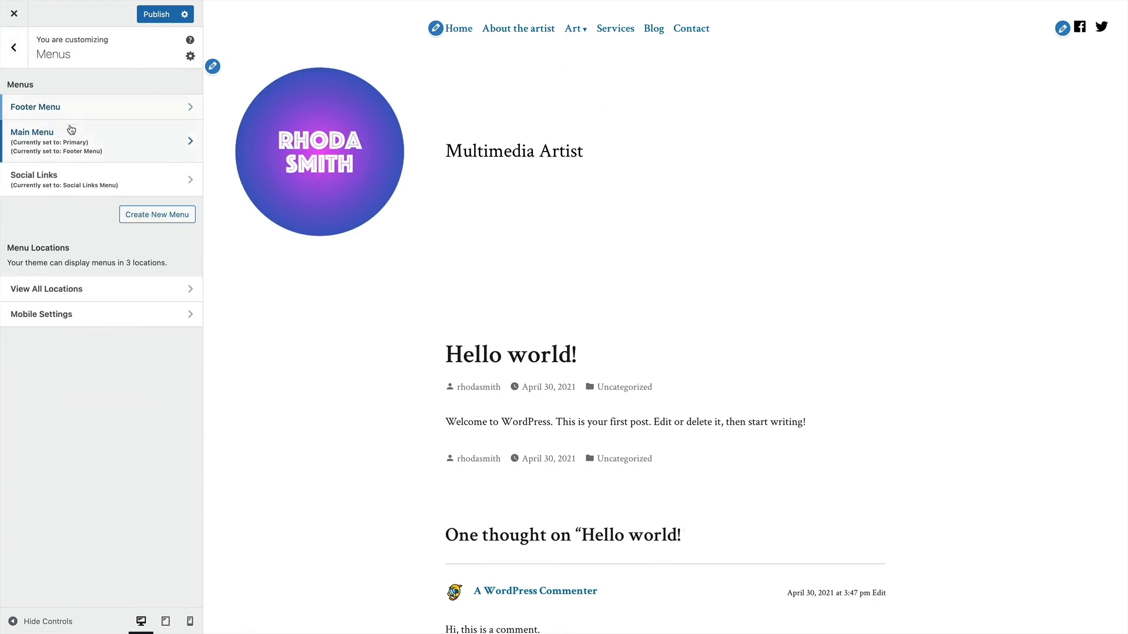
click(49, 130)
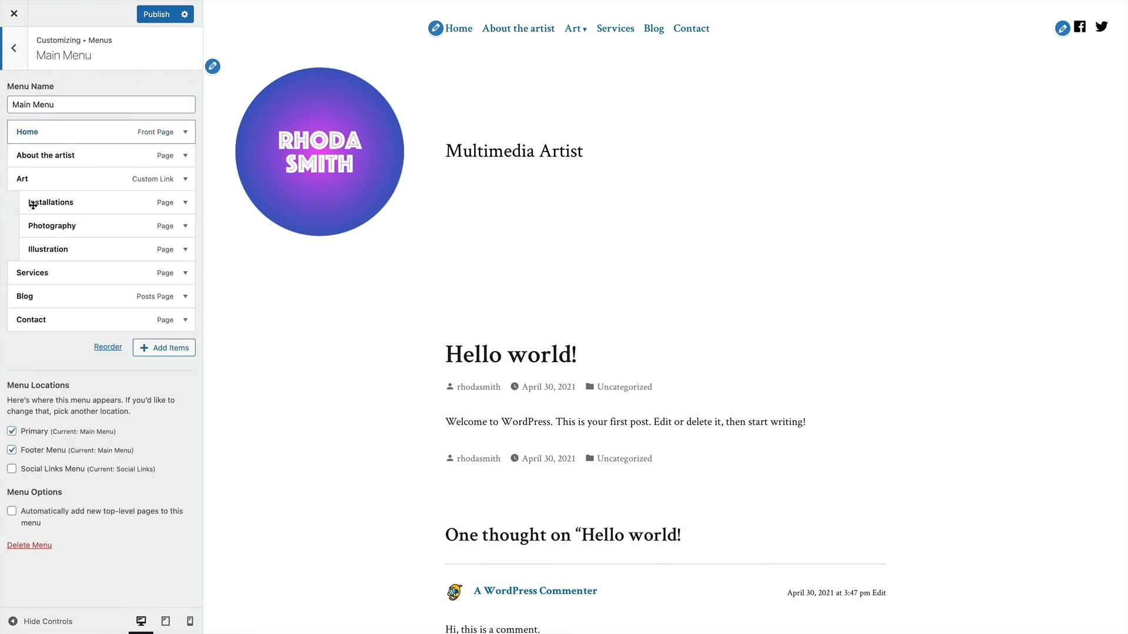
click(12, 452)
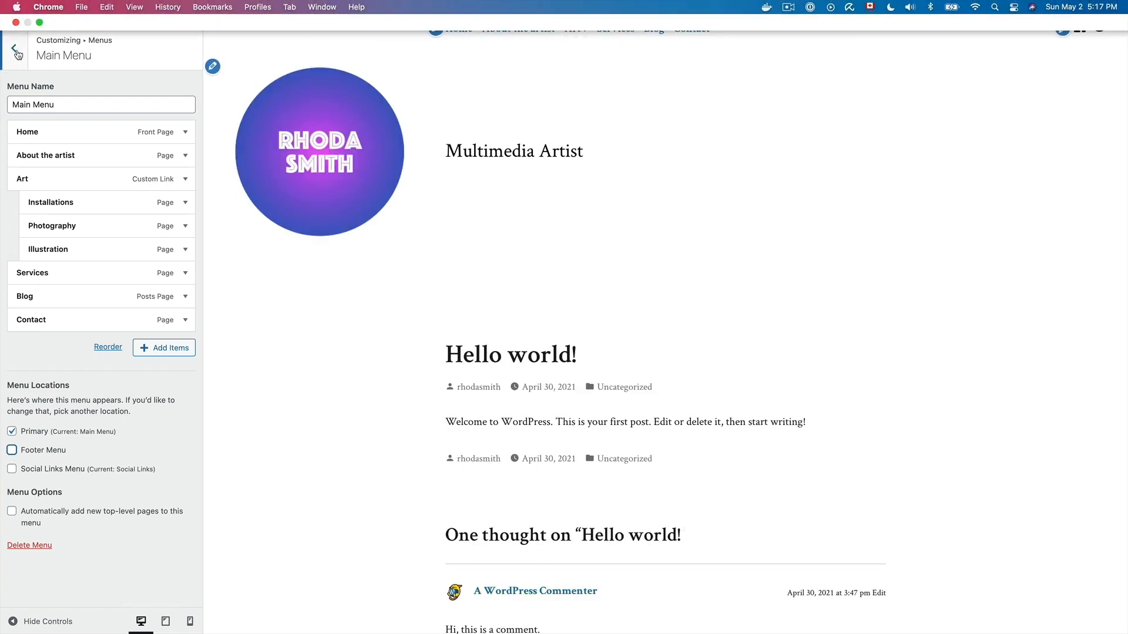
Add the Contact, Privacy Policy and Blog pages to the Footer Menu, and place Blog between the other two
click(13, 48)
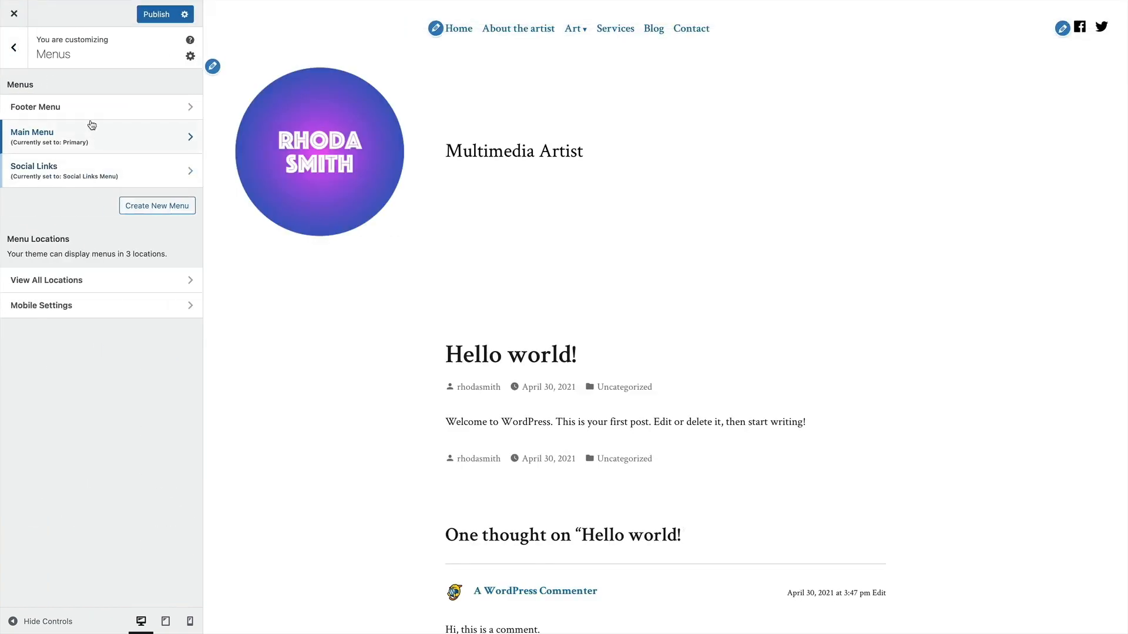
click(97, 108)
click(150, 170)
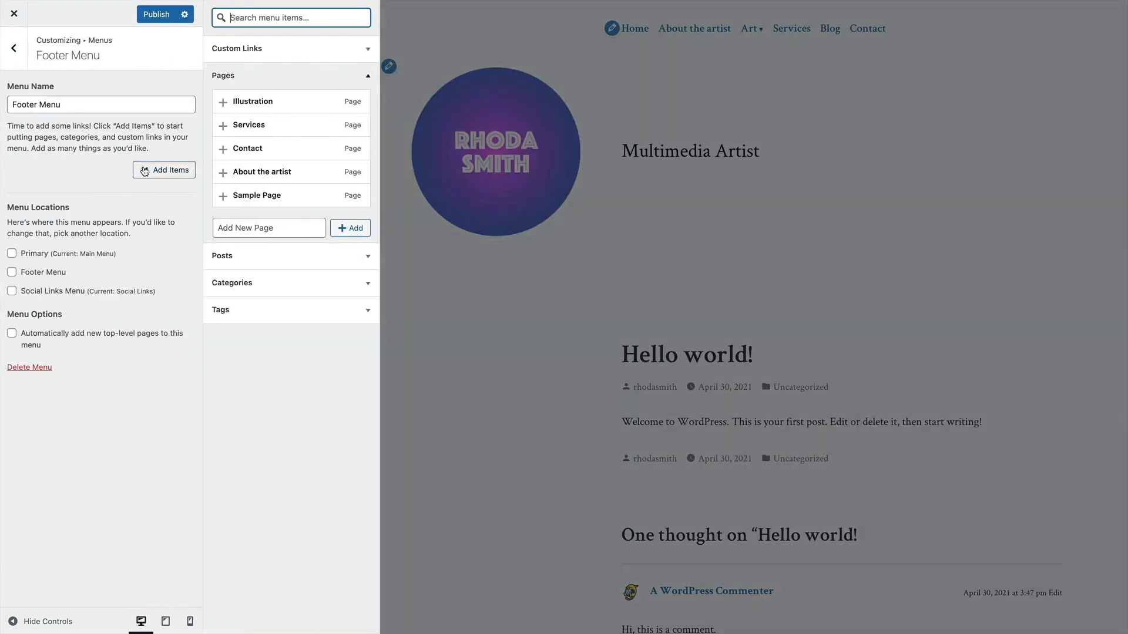
click(273, 152)
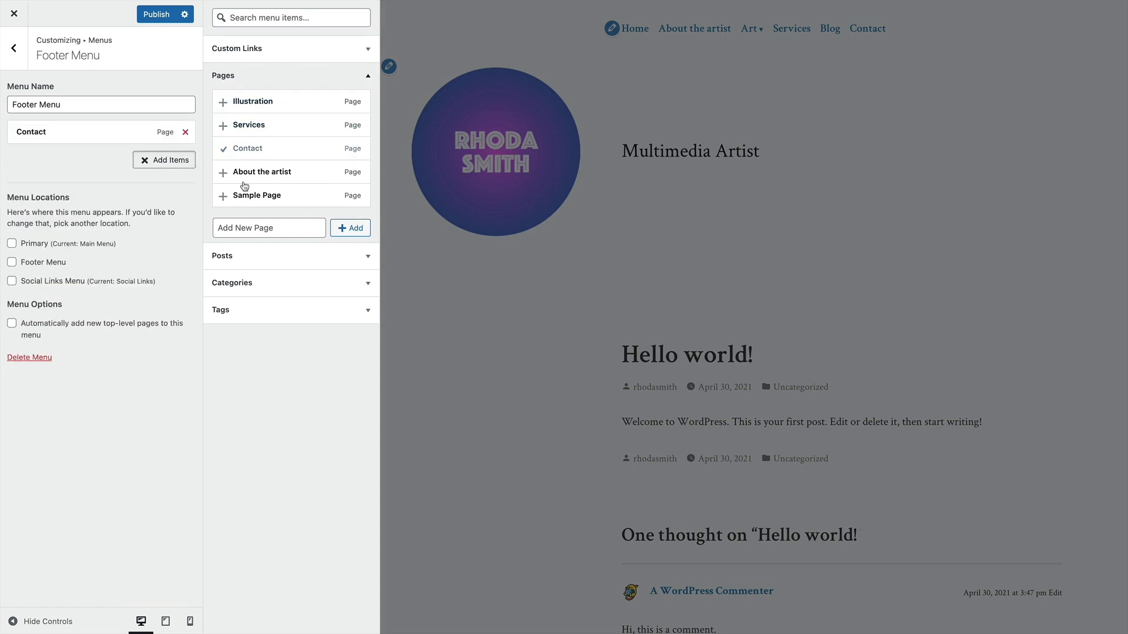
scroll(269, 197, up, 3)
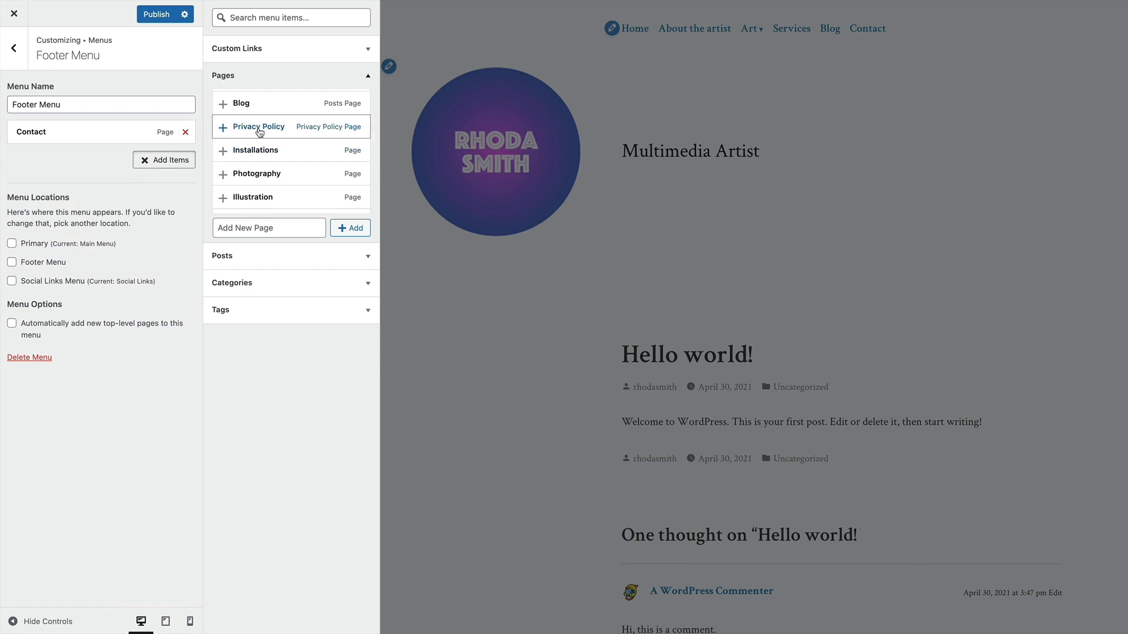
click(256, 126)
click(248, 106)
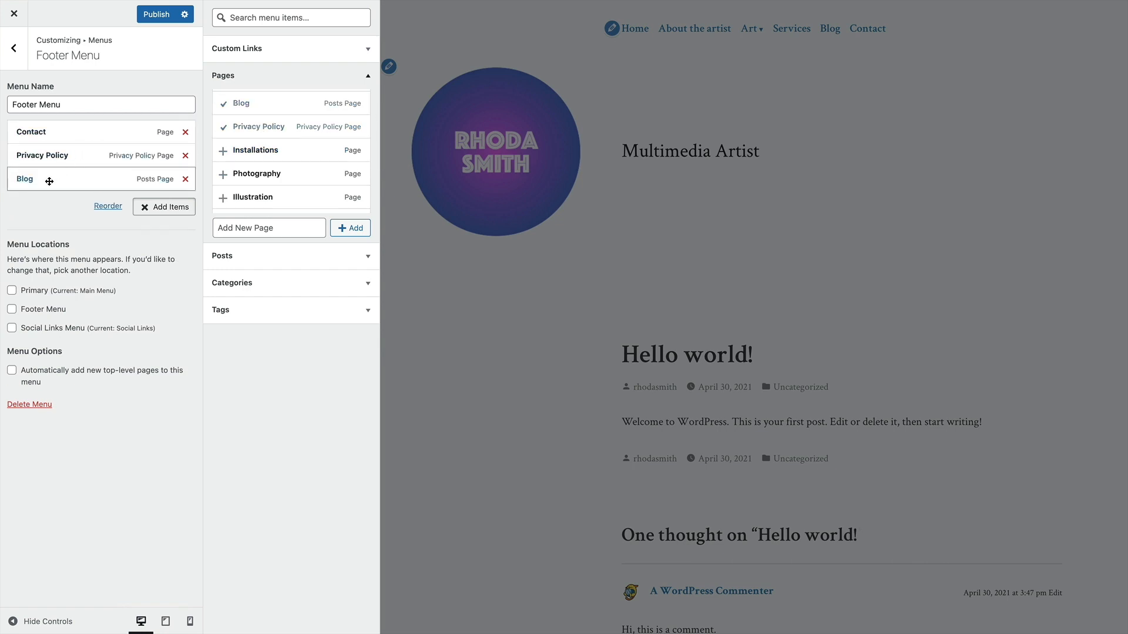
drag(48, 179, 33, 159)
scroll(707, 346, down, 10)
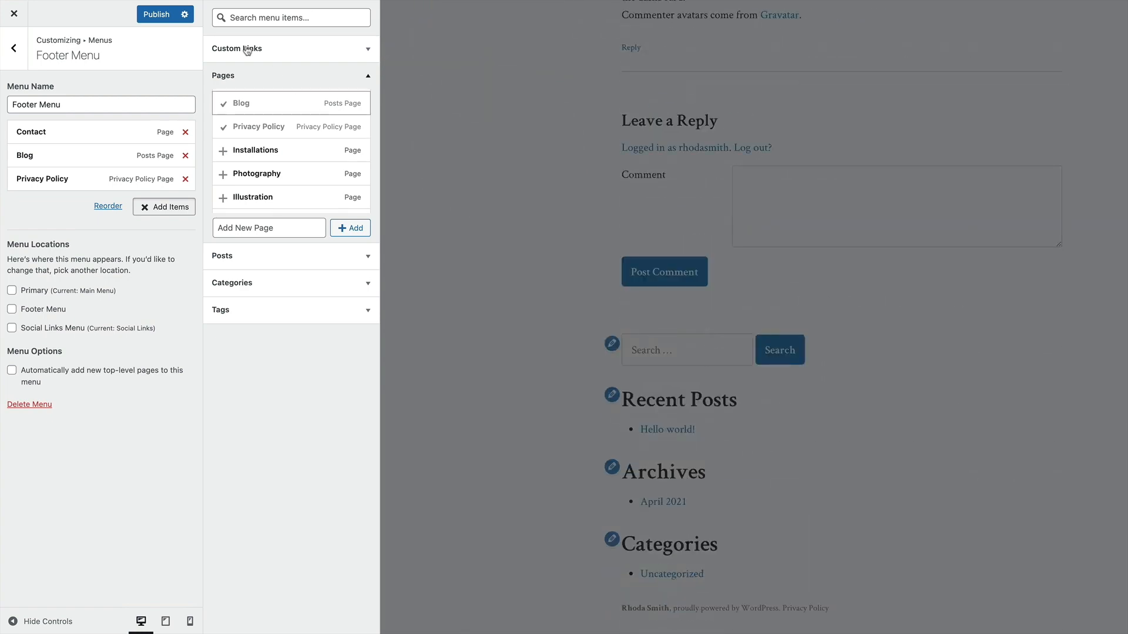
Publish the Footer Menu items and assign the menu to the Footer Menu location
click(154, 15)
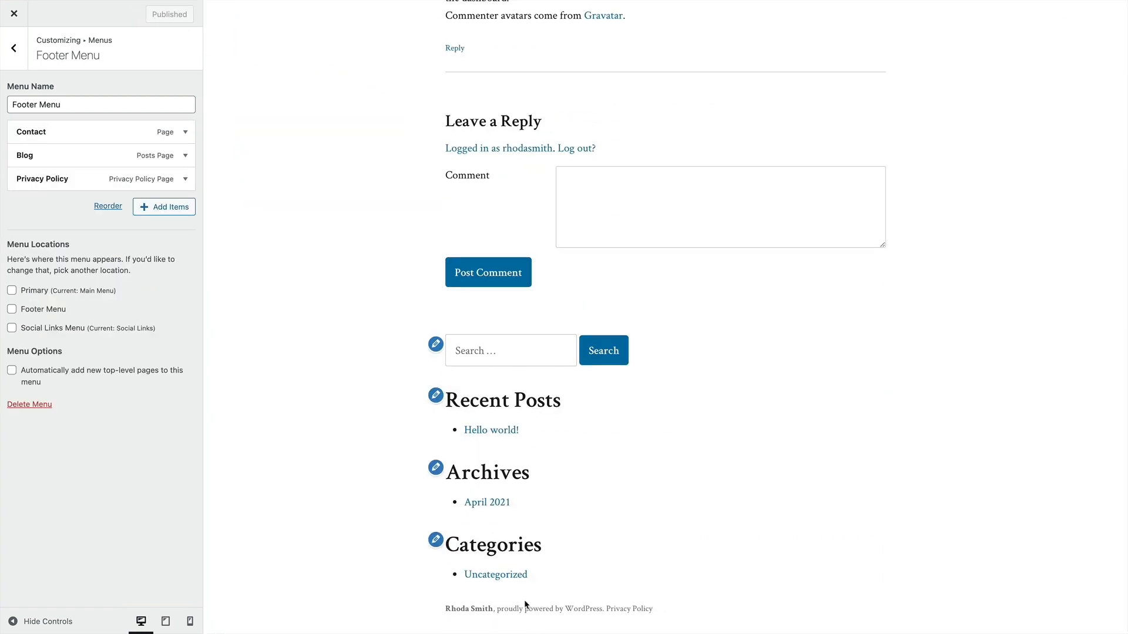
click(12, 310)
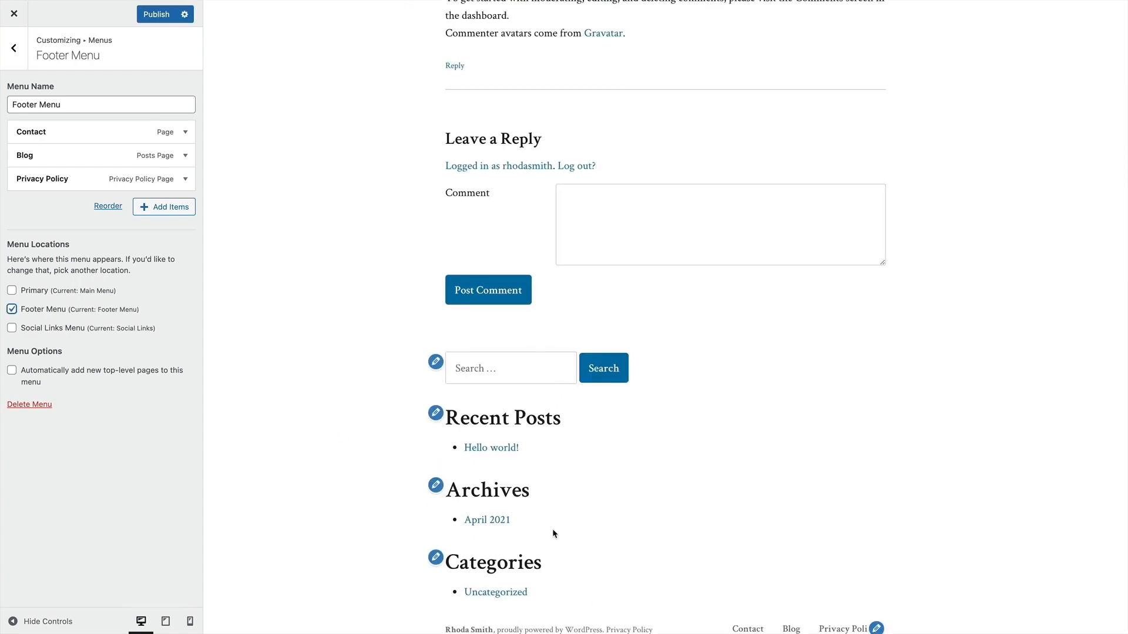
Preview the homepage and try turning off Hide the Site Footer Menu & Widgets to show its footer
scroll(552, 534, up, 10)
click(318, 125)
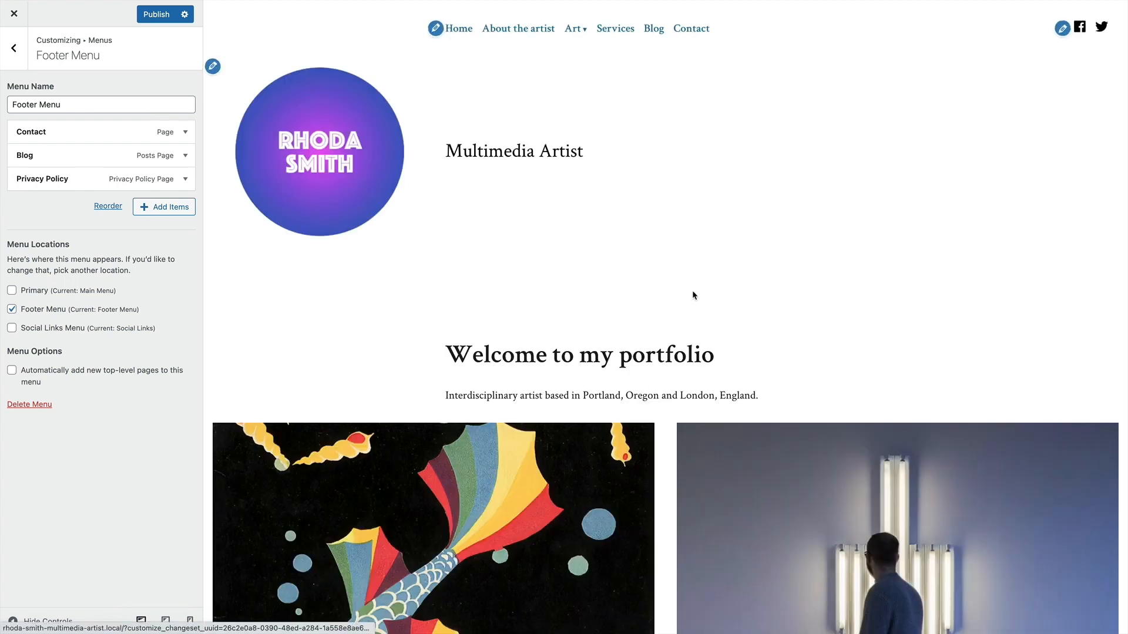
scroll(692, 290, down, 15)
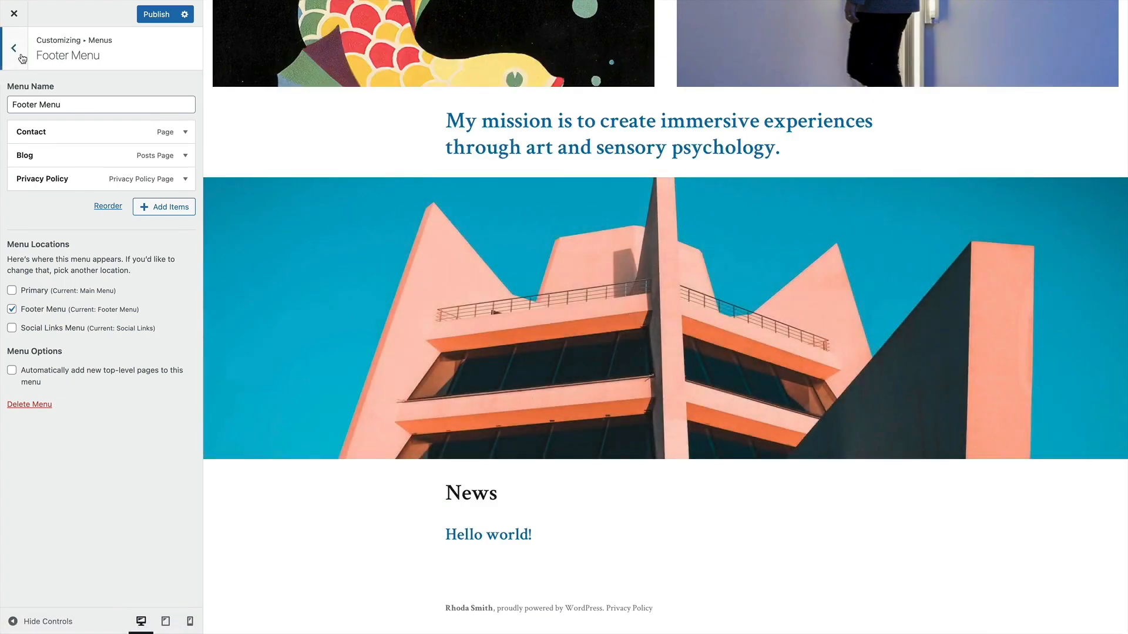
click(13, 49)
key(Escape)
click(89, 245)
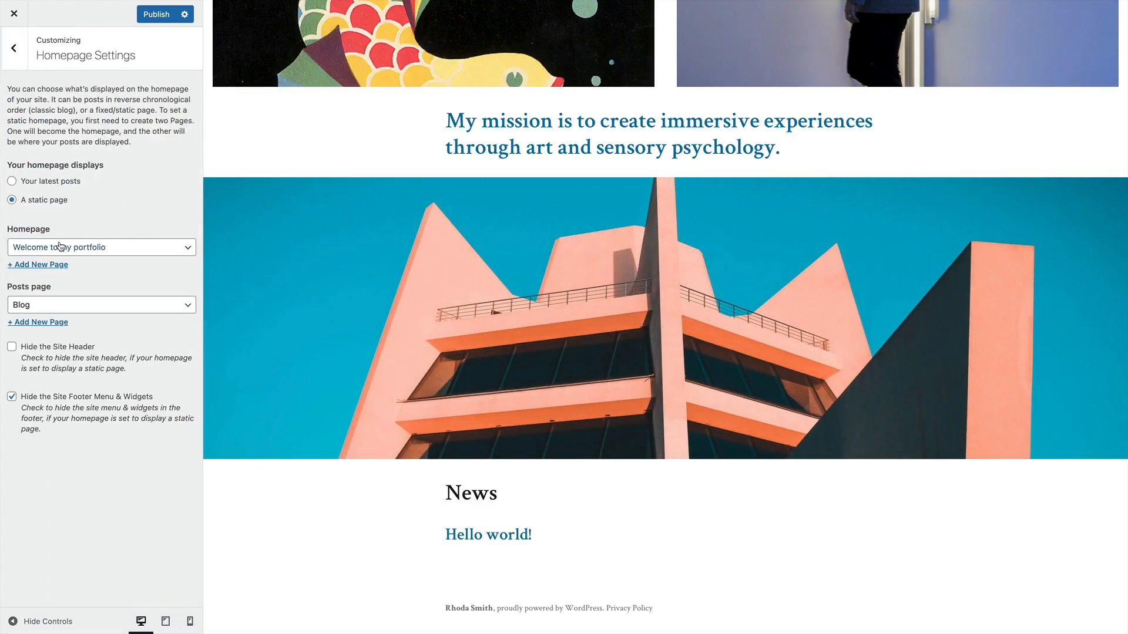
click(11, 397)
scroll(322, 498, down, 5)
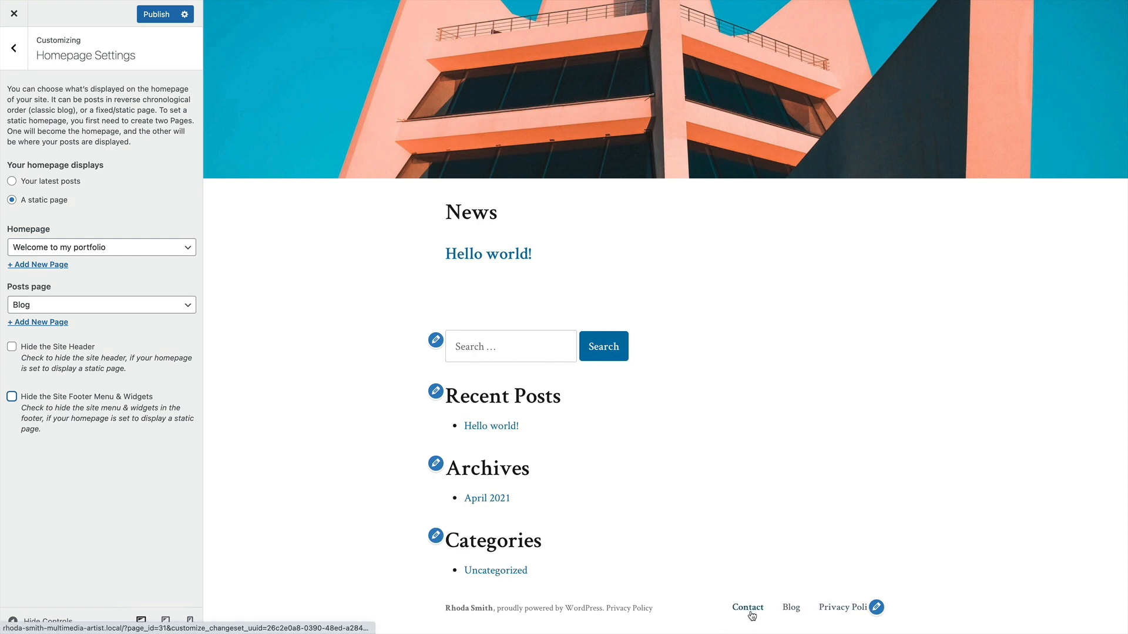
scroll(481, 419, up, 2)
scroll(480, 420, down, 2)
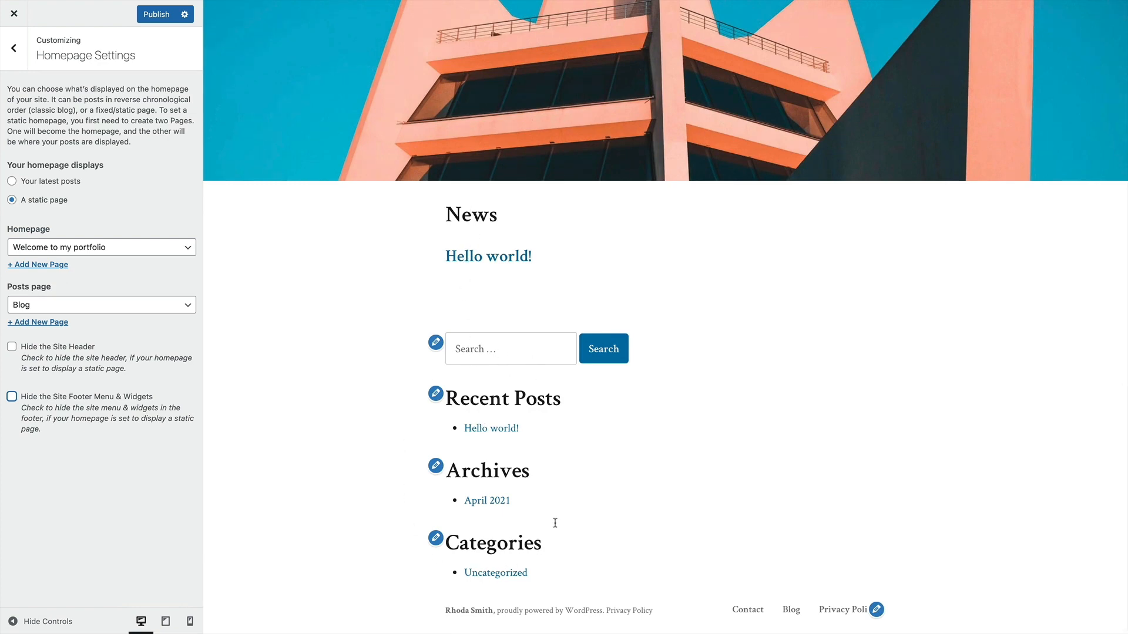
Review the widgets in the Footer area and hide the site footer menu and widgets on the homepage again
click(13, 48)
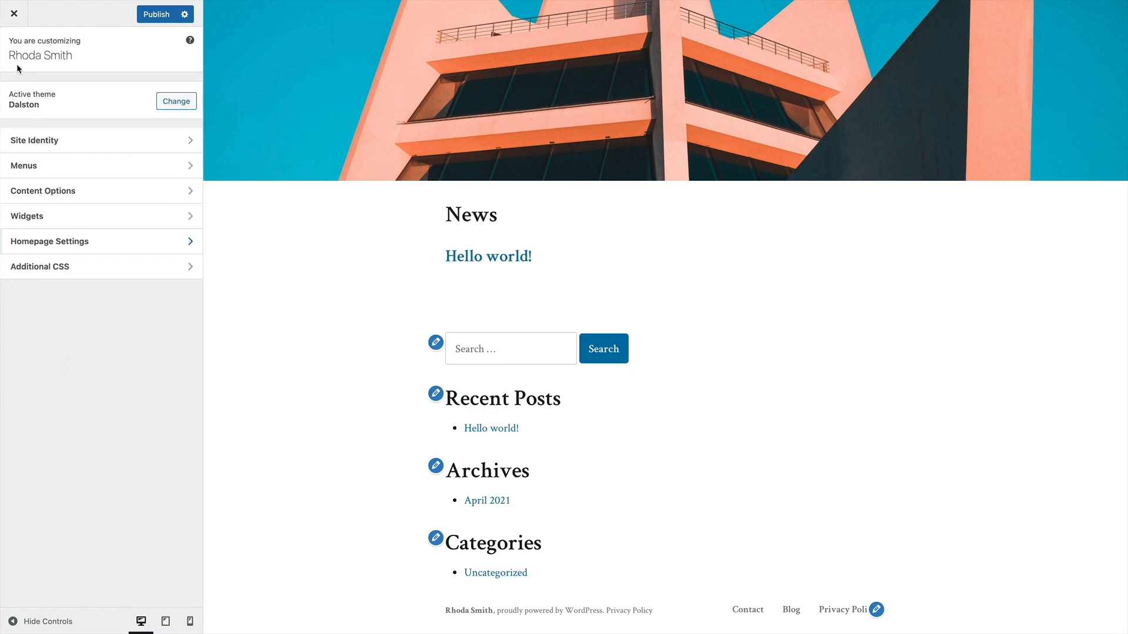
click(41, 217)
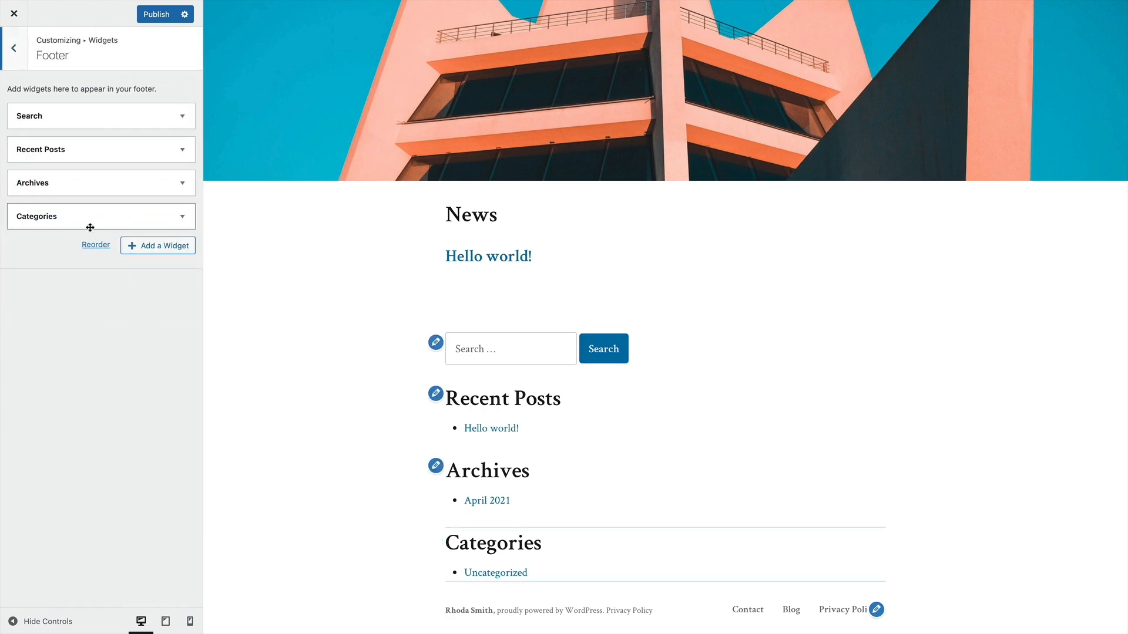
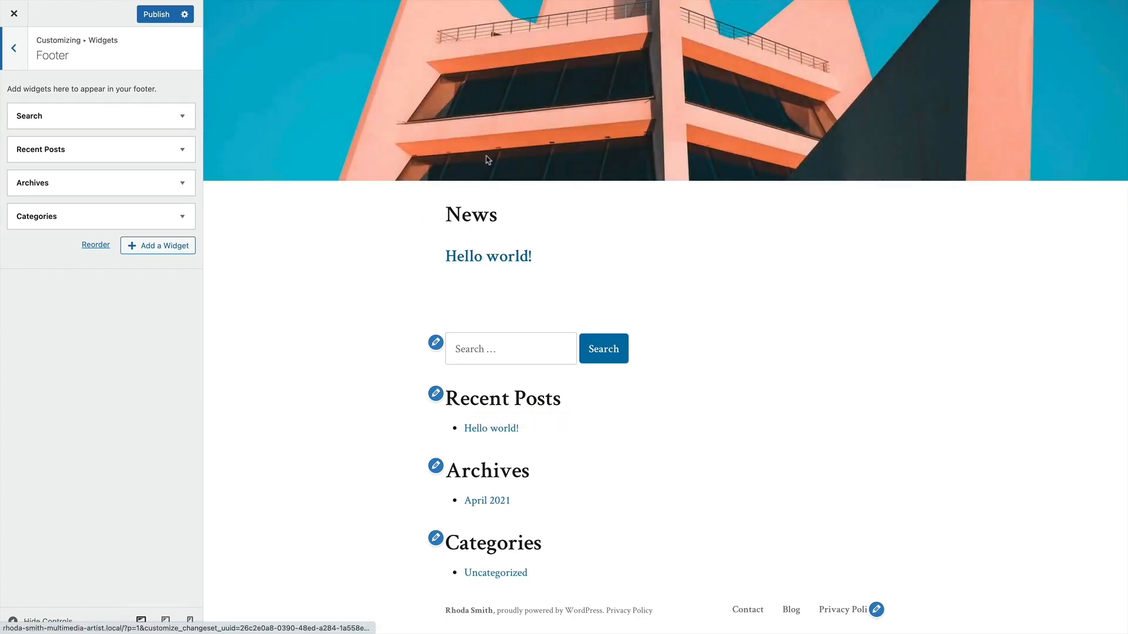
click(21, 57)
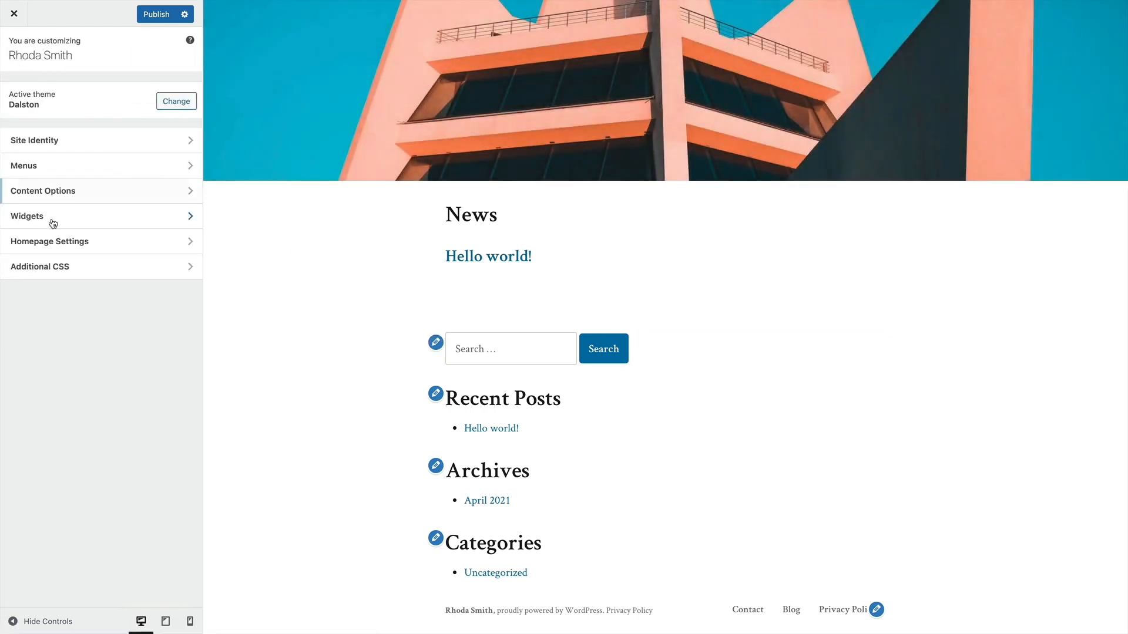
click(54, 244)
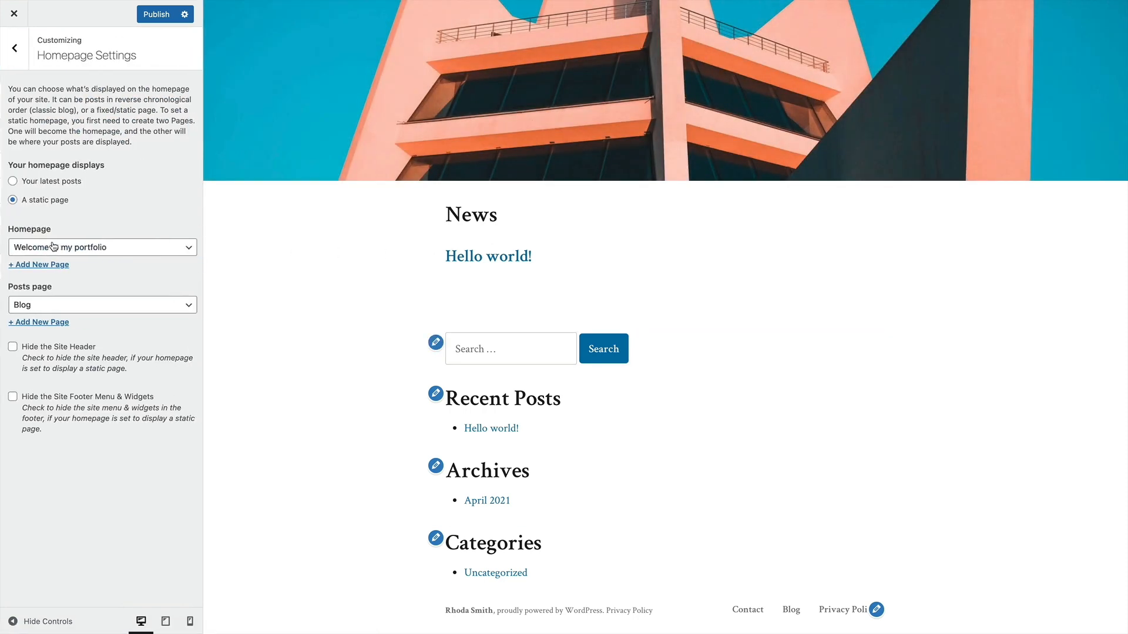
click(12, 398)
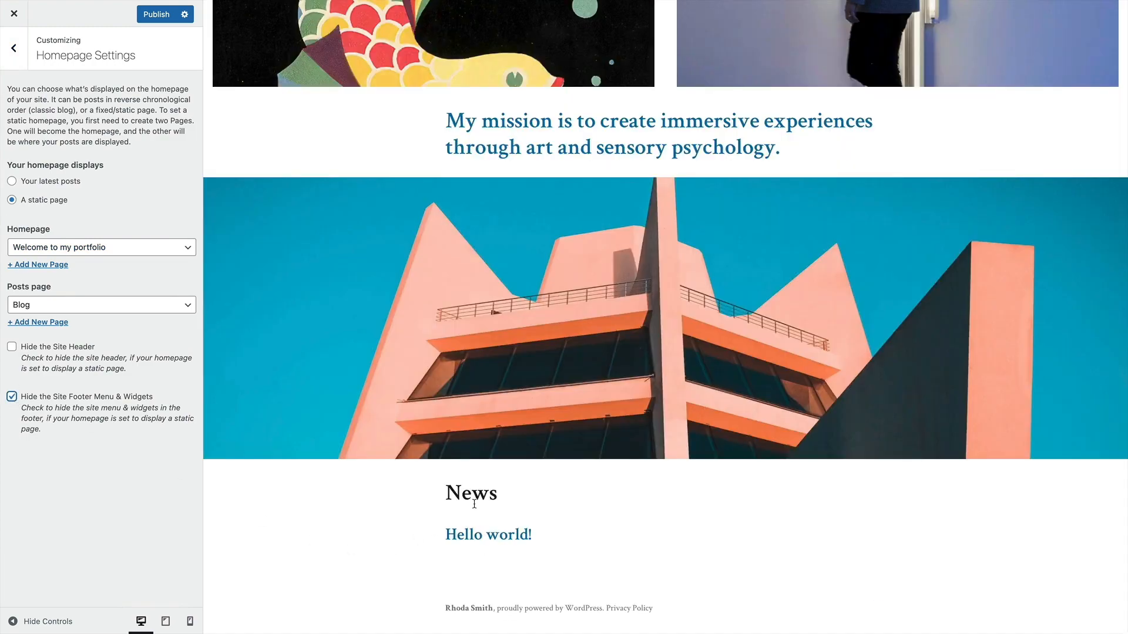
scroll(682, 459, up, 10)
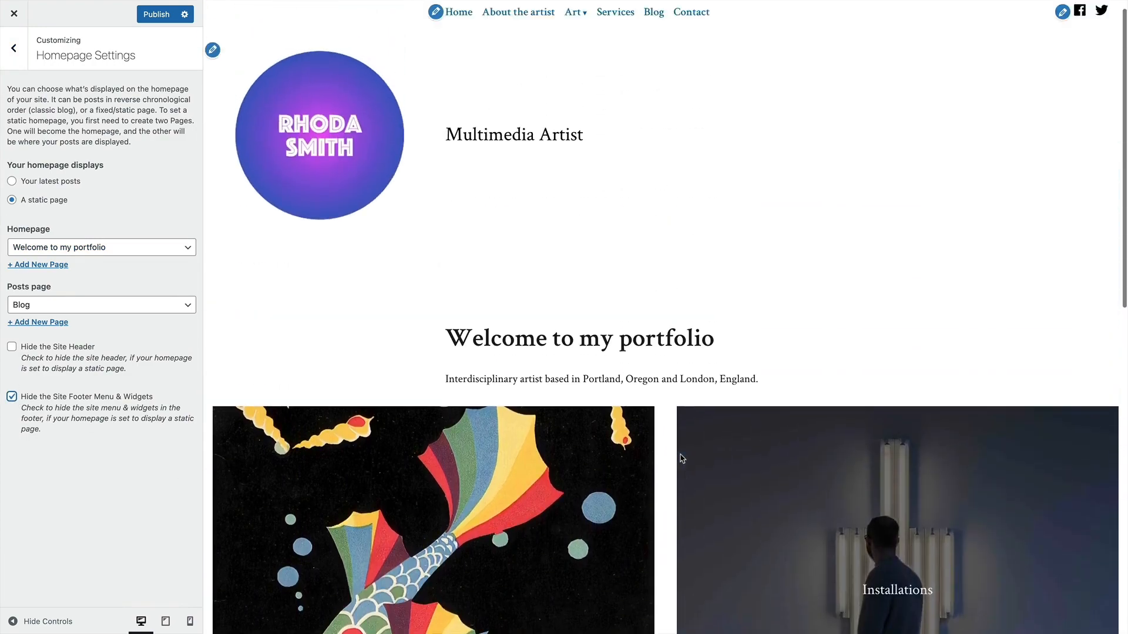
scroll(681, 458, down, 3)
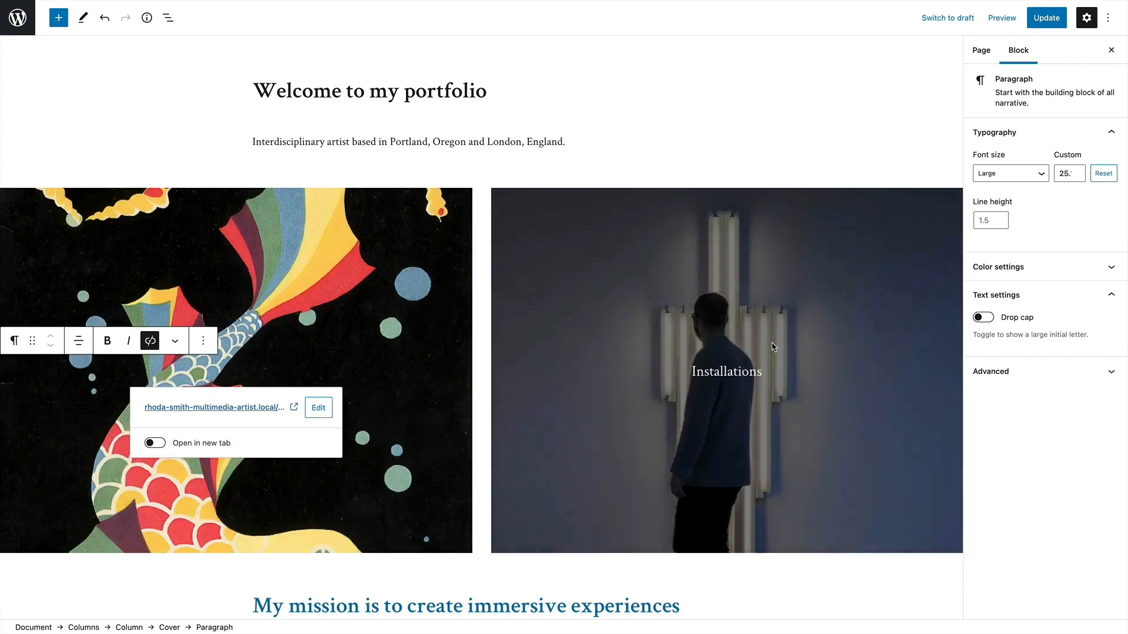
Link the Installations text in the homepage's cover block to the Installations page
click(764, 374)
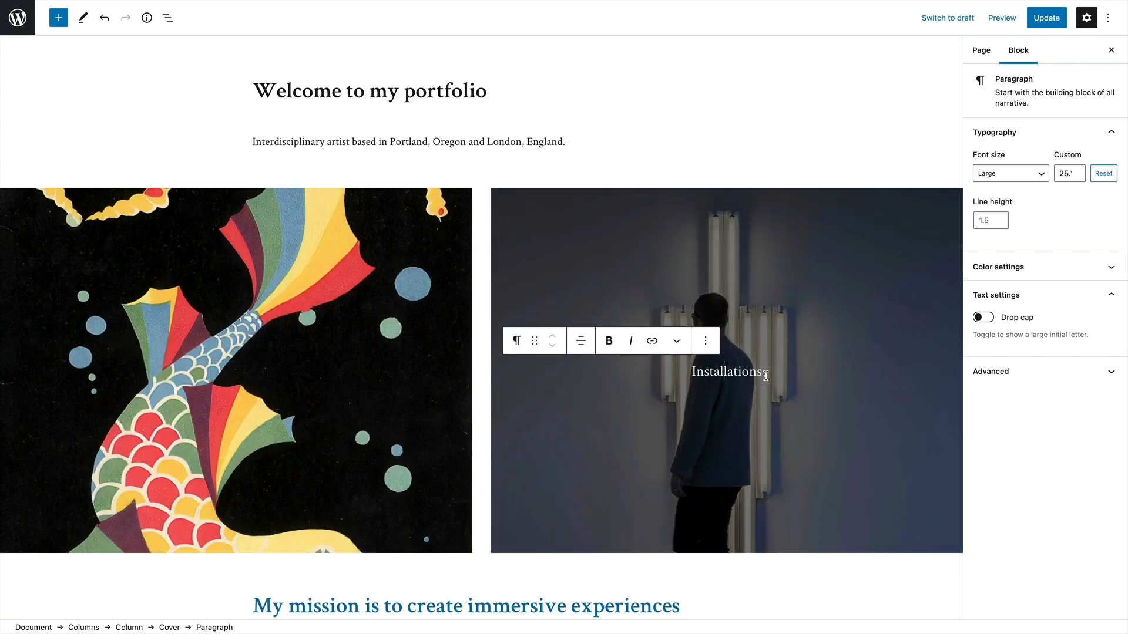
drag(764, 373, 697, 375)
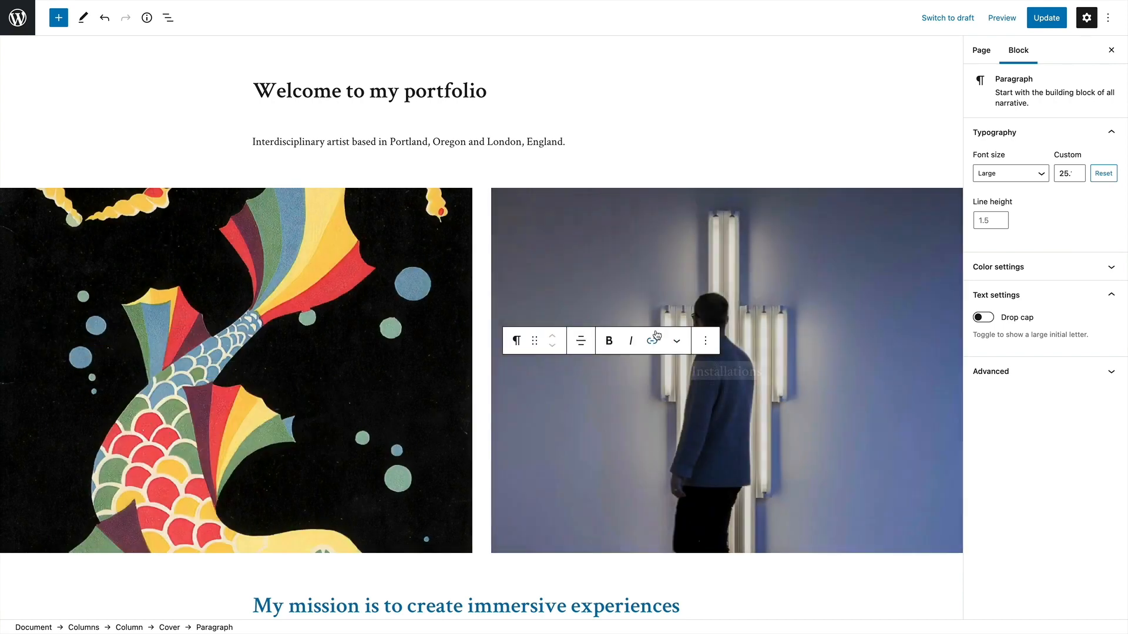
click(652, 340)
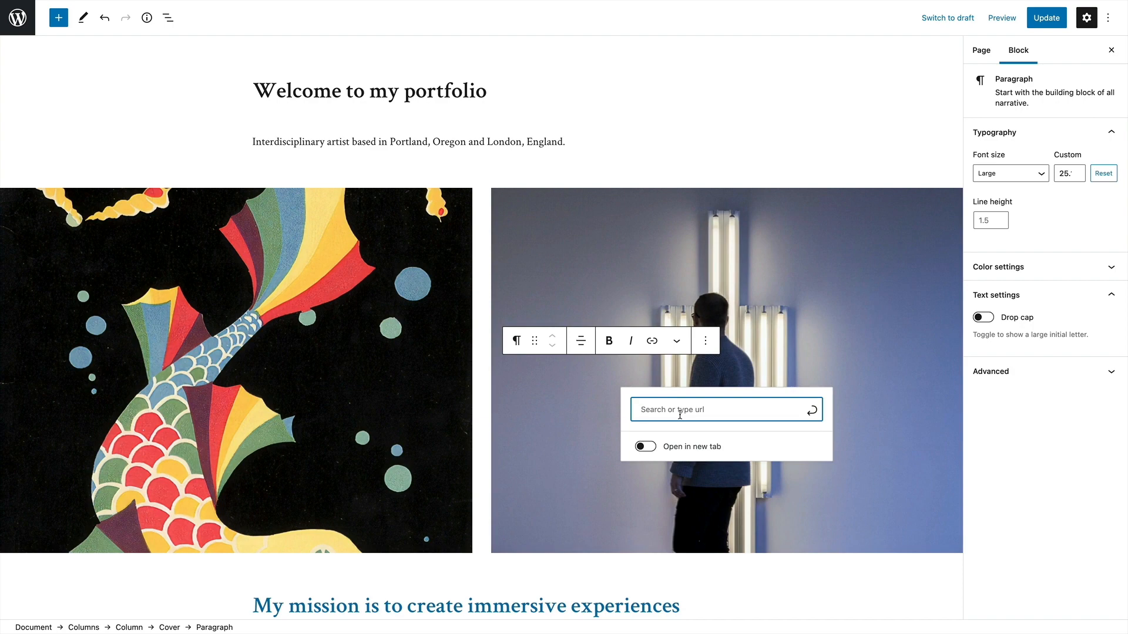
text(Installations)
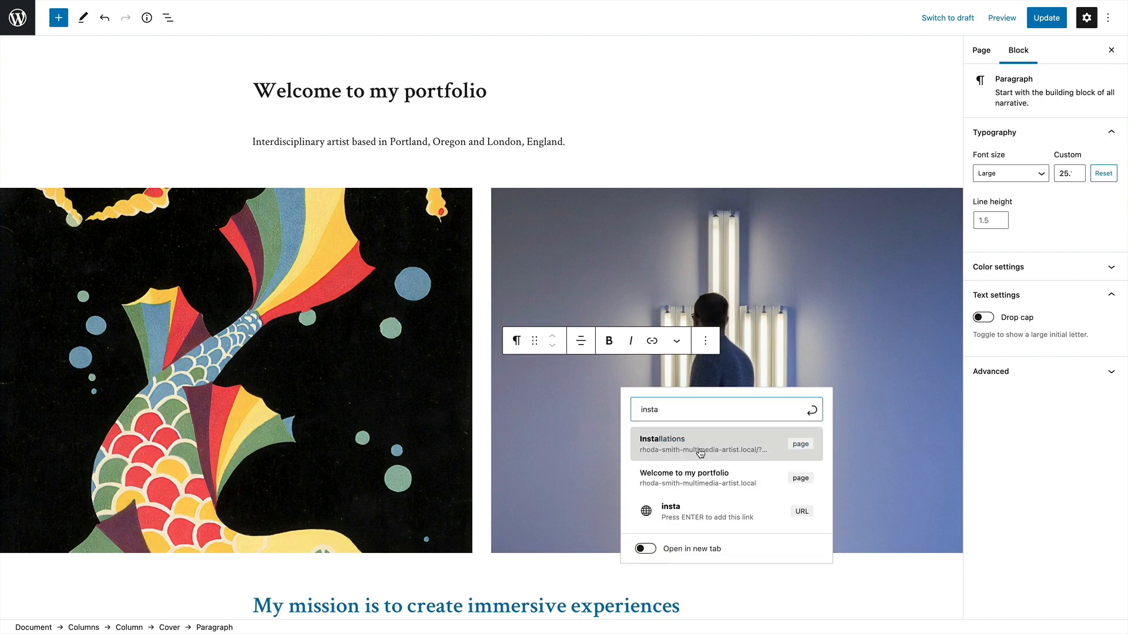
click(701, 447)
click(680, 439)
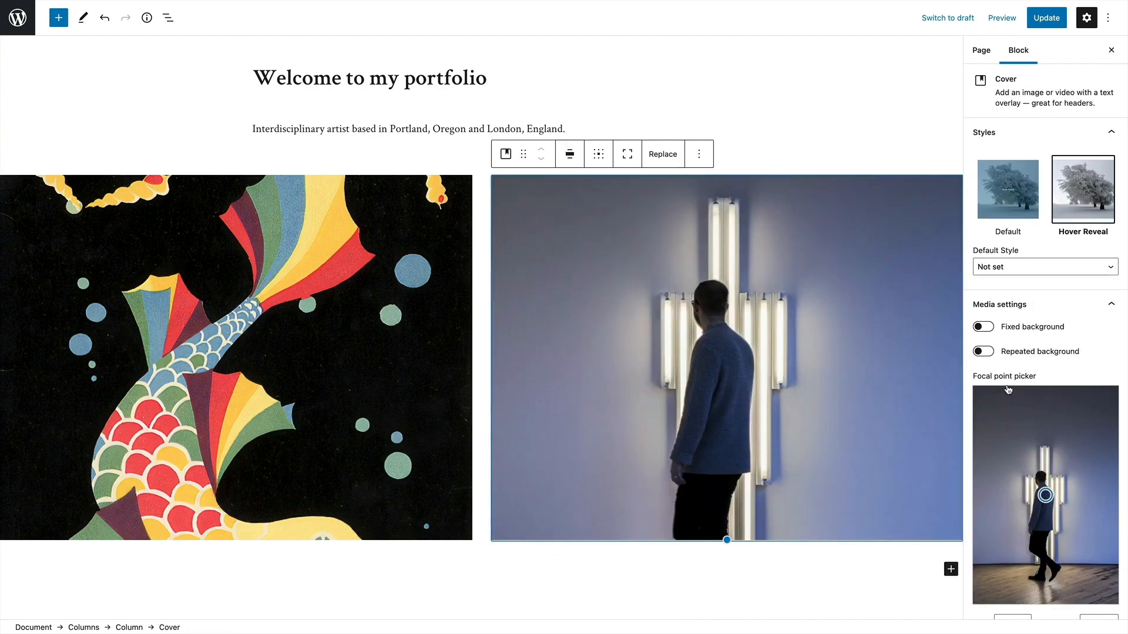
Link the Photography text in the building image's cover block to the Photography page
scroll(681, 439, down, 9)
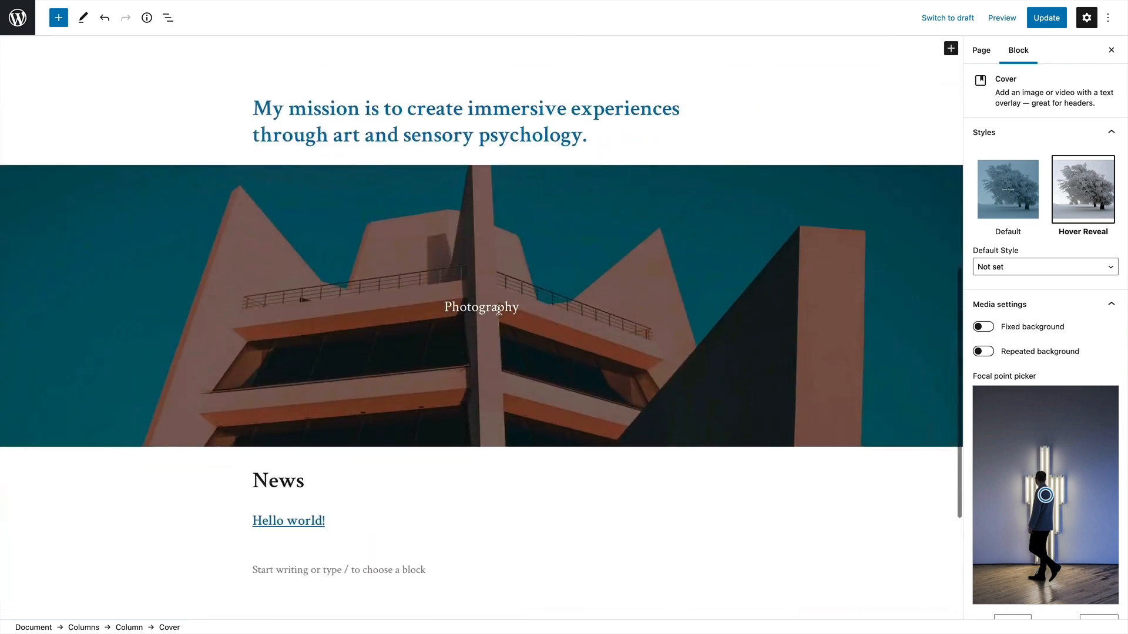
click(499, 308)
drag(520, 270, 445, 269)
click(402, 240)
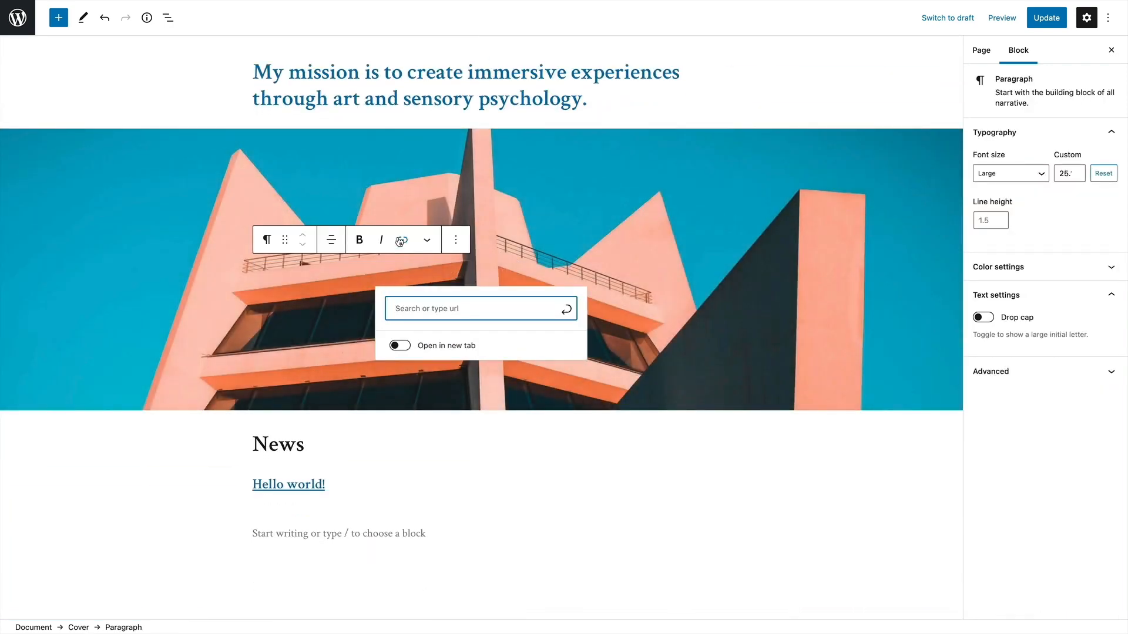
text(photo)
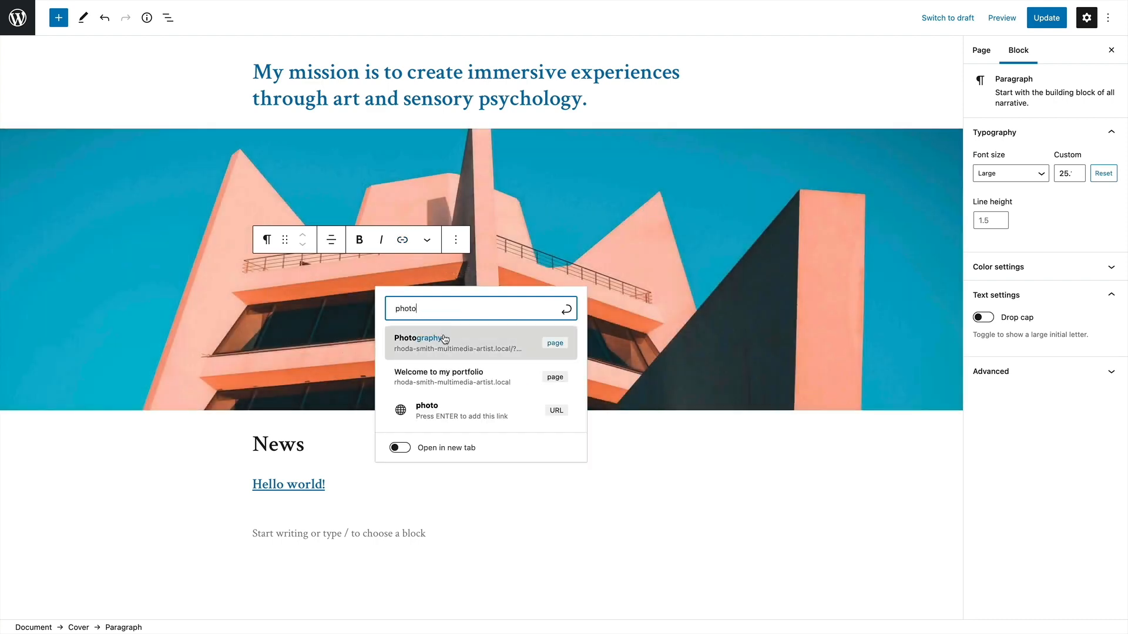
click(445, 339)
Examine the live Hello world! post from its header and post details down to the comment form and footer widgets
scroll(444, 339, up, 3)
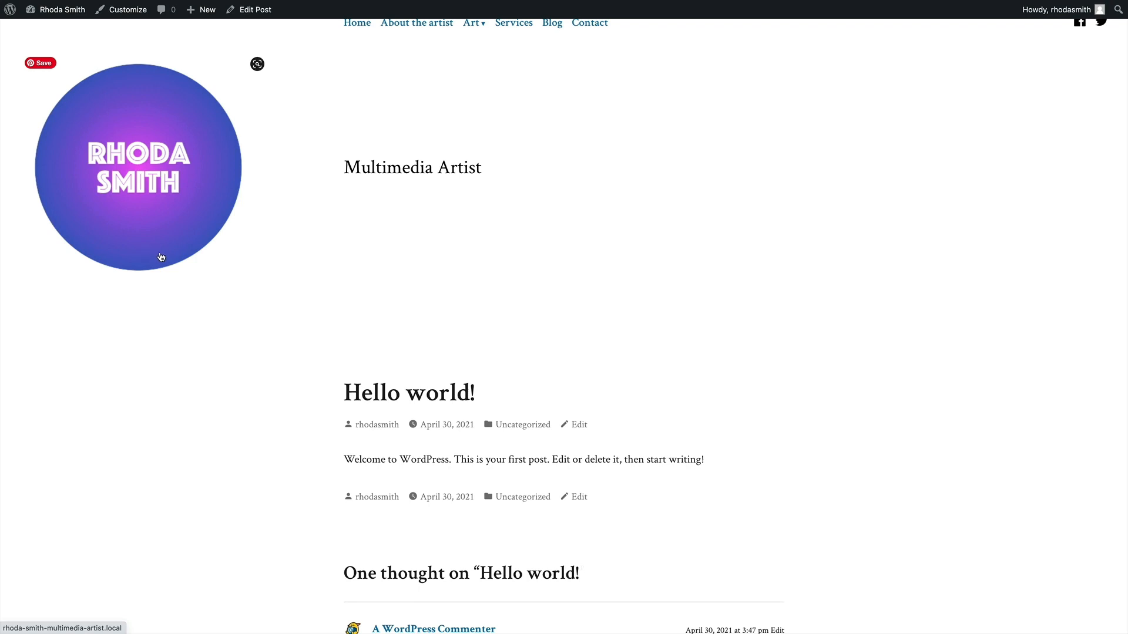
scroll(189, 259, up, 1)
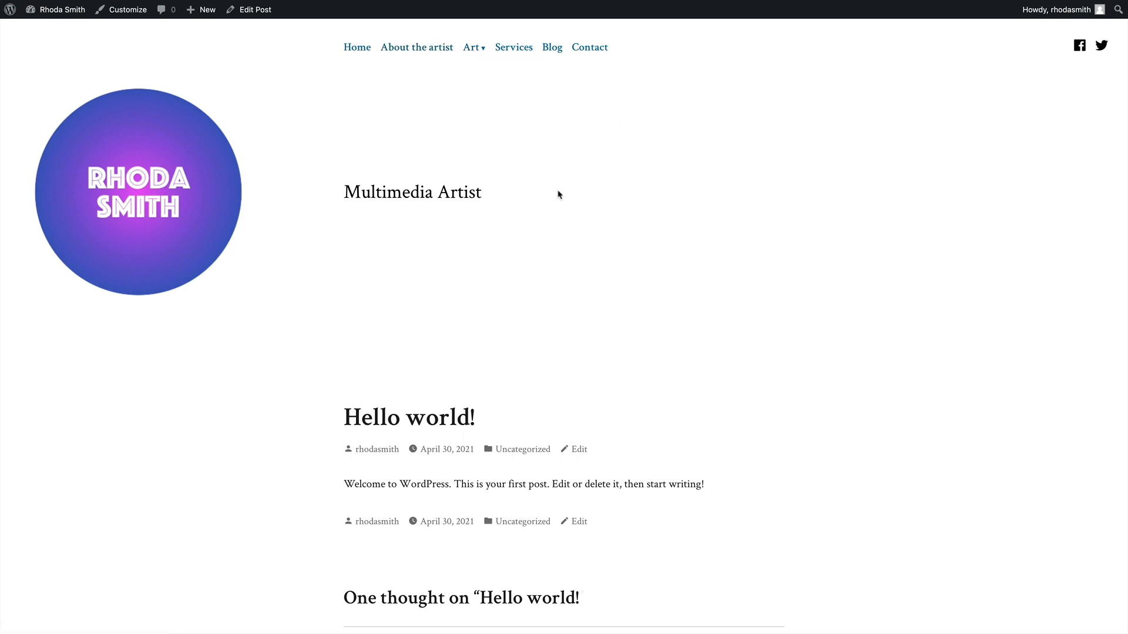
scroll(555, 190, down, 1)
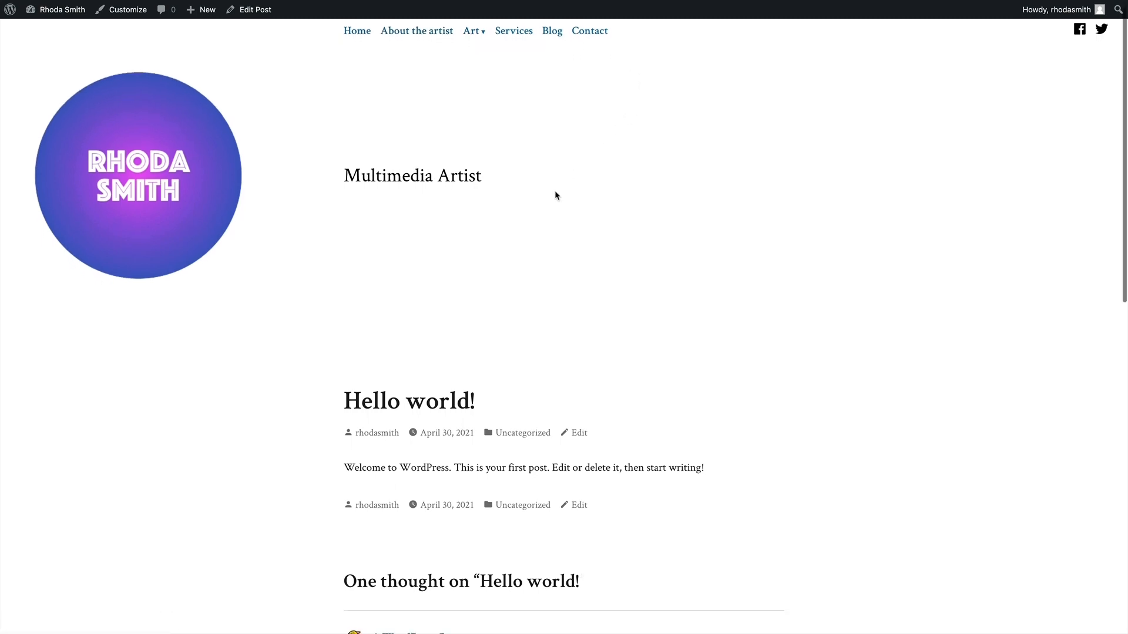
scroll(554, 190, up, 1)
scroll(554, 191, down, 5)
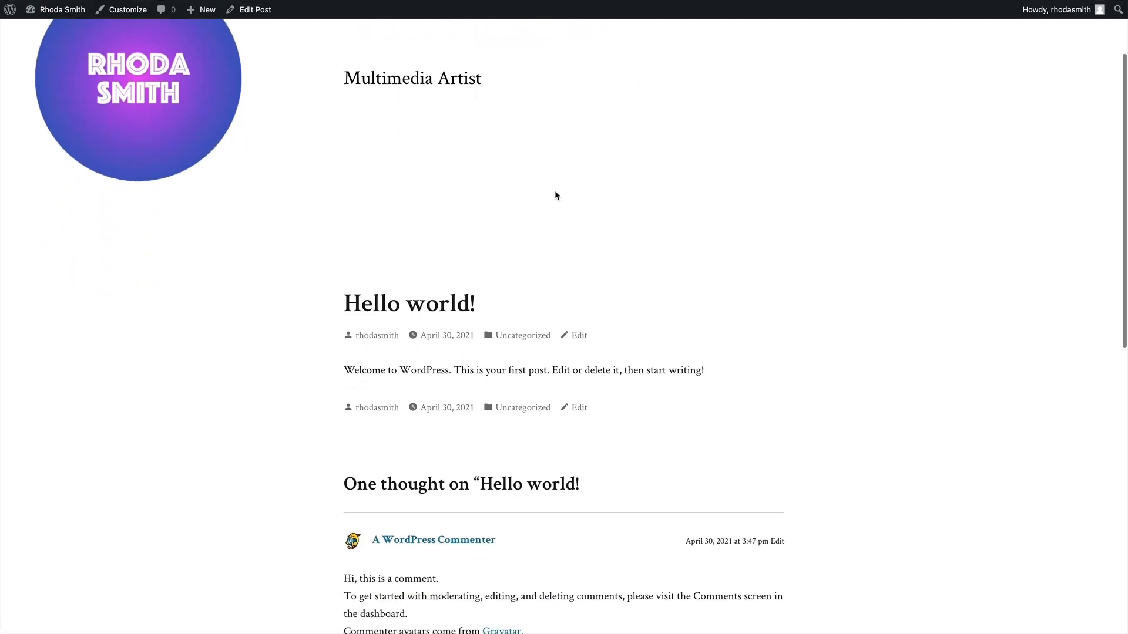
scroll(555, 191, down, 6)
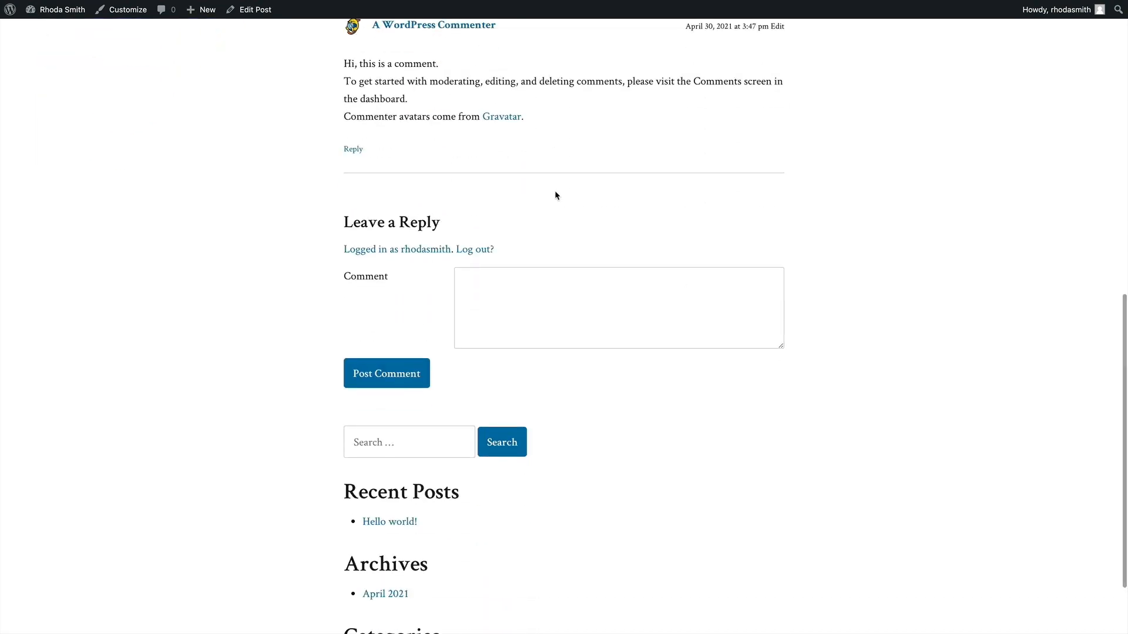
scroll(555, 190, down, 2)
scroll(516, 401, up, 15)
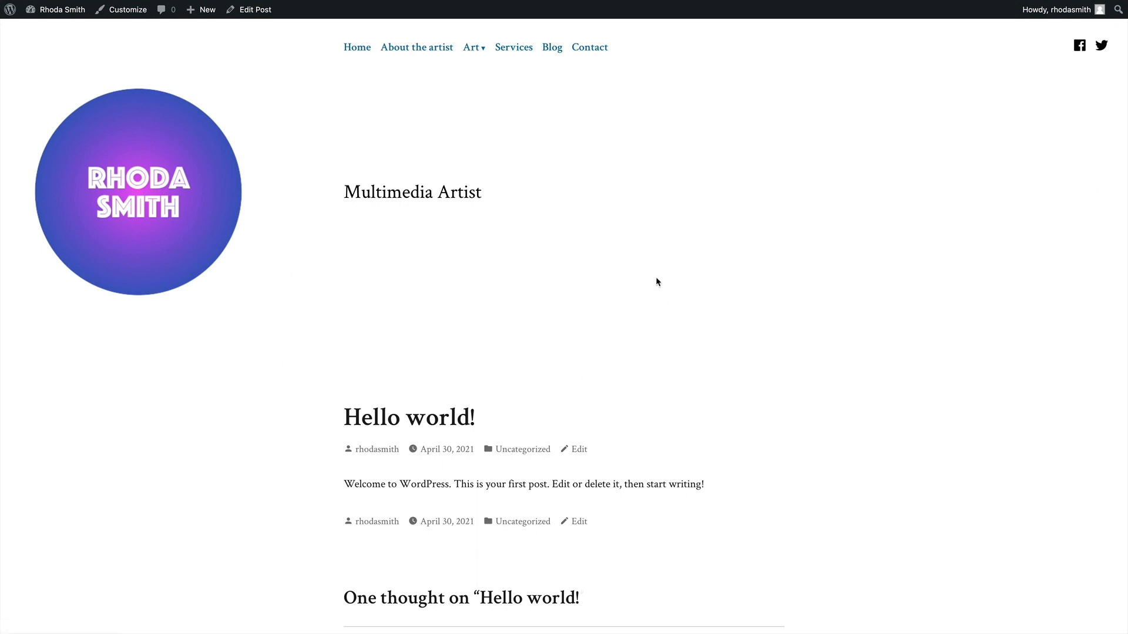
scroll(730, 263, down, 3)
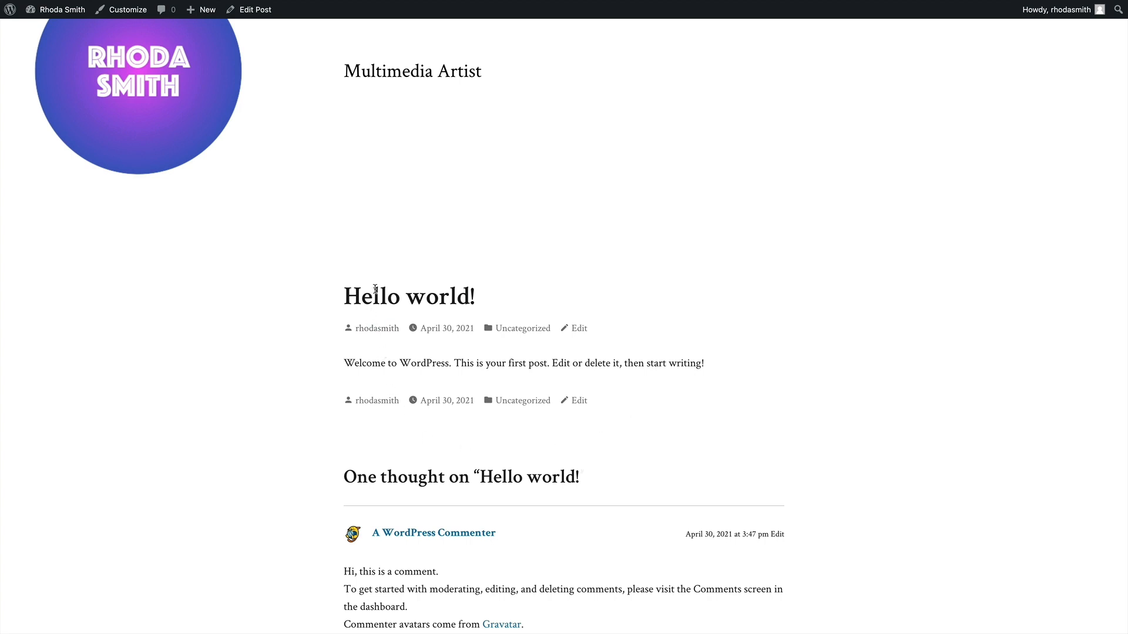
scroll(437, 270, up, 1)
scroll(382, 262, down, 2)
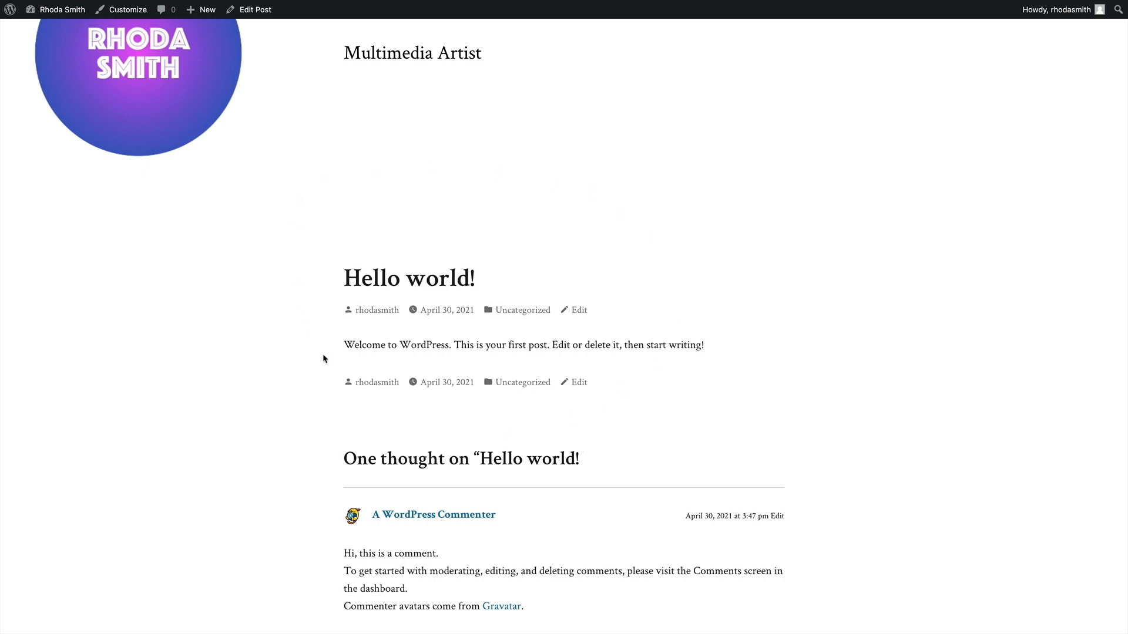
scroll(323, 358, up, 1)
scroll(322, 341, up, 1)
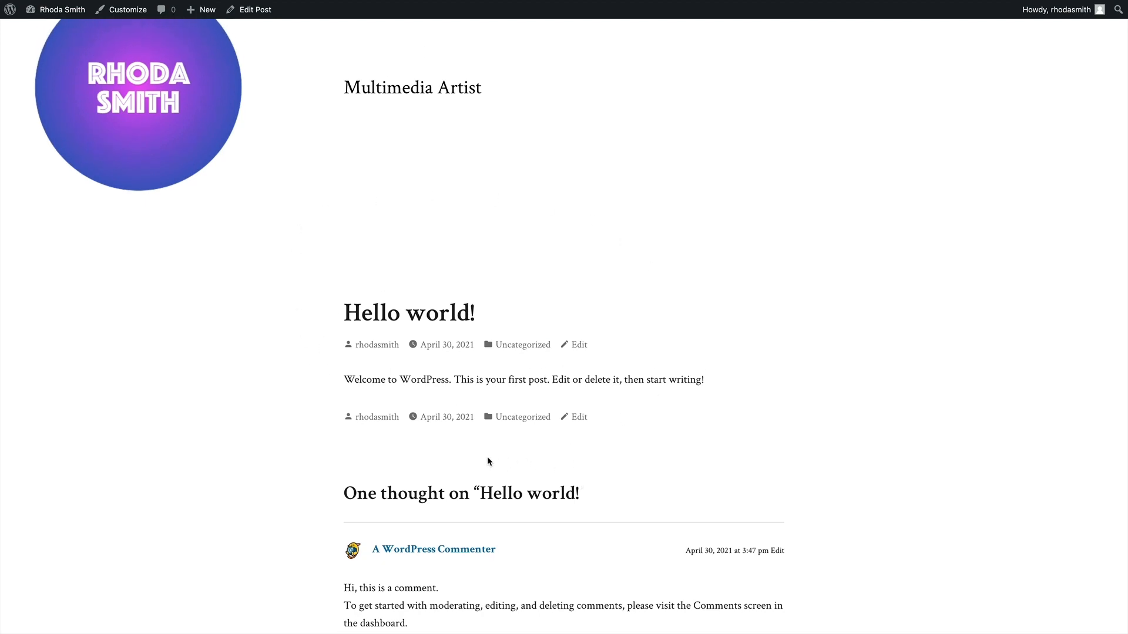
scroll(487, 459, up, 3)
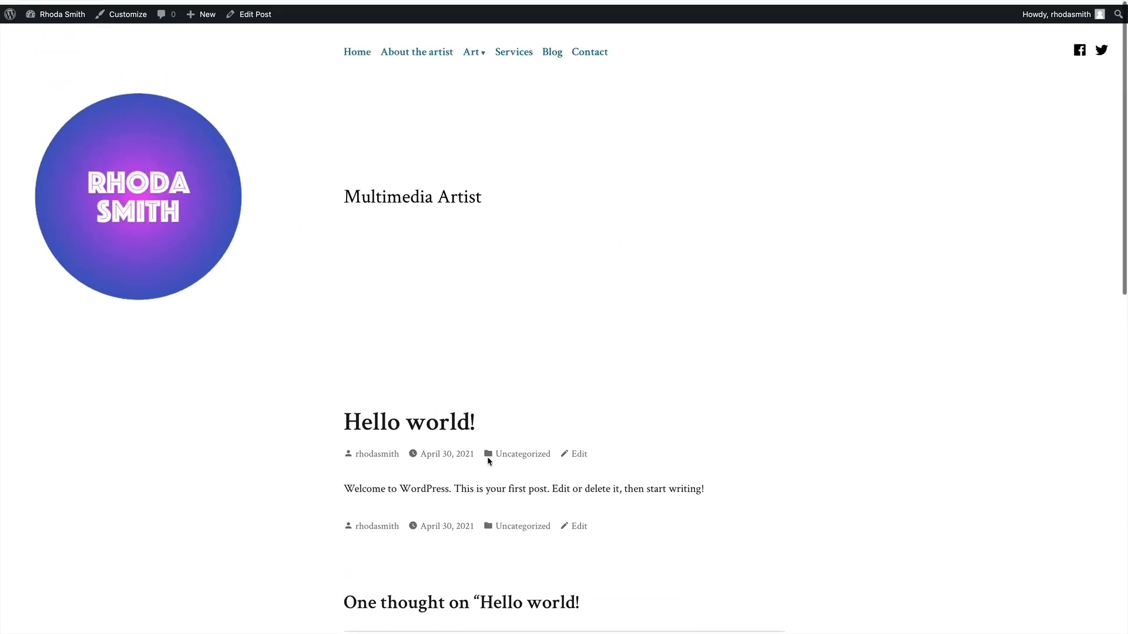
Open the Hello world! post for editing and review its category, tag, featured image, excerpt and discussion settings
click(254, 10)
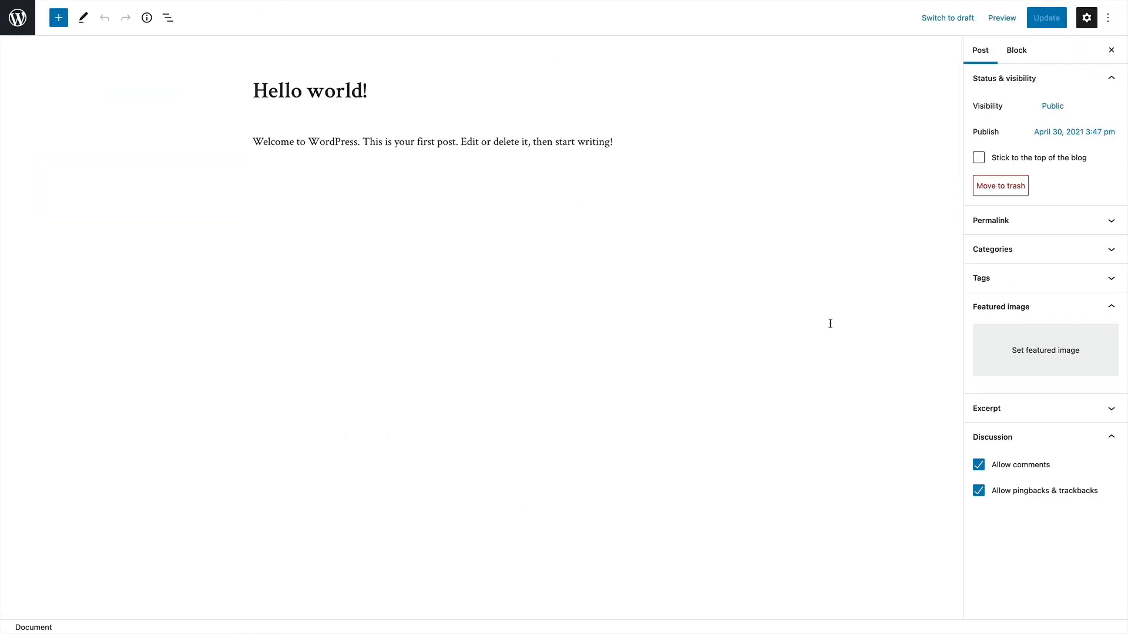
click(1047, 257)
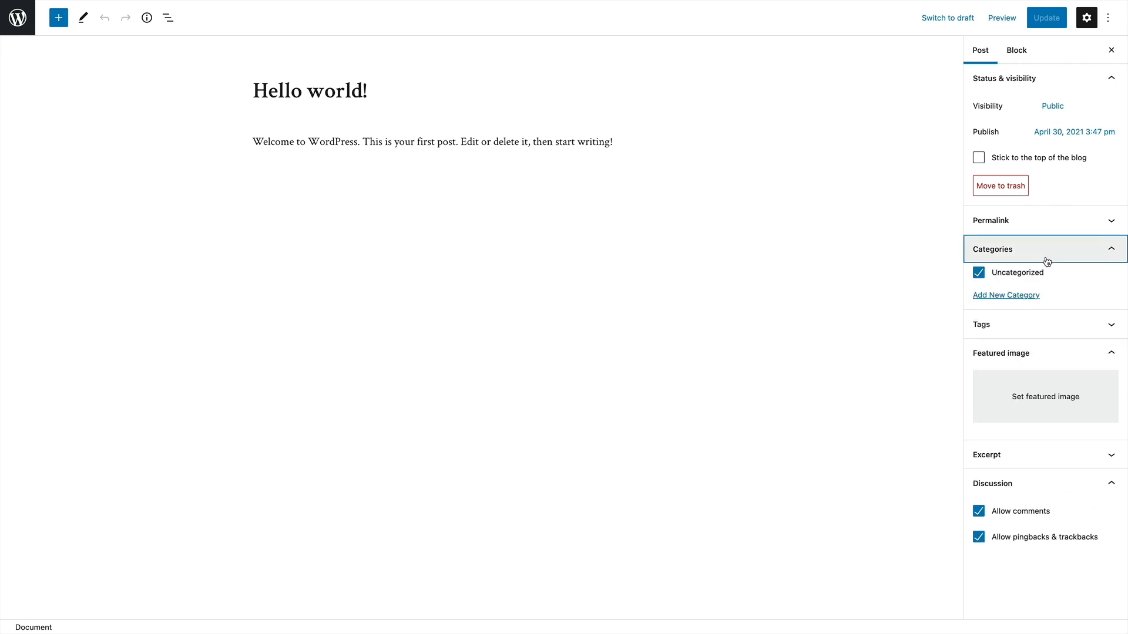
click(1028, 322)
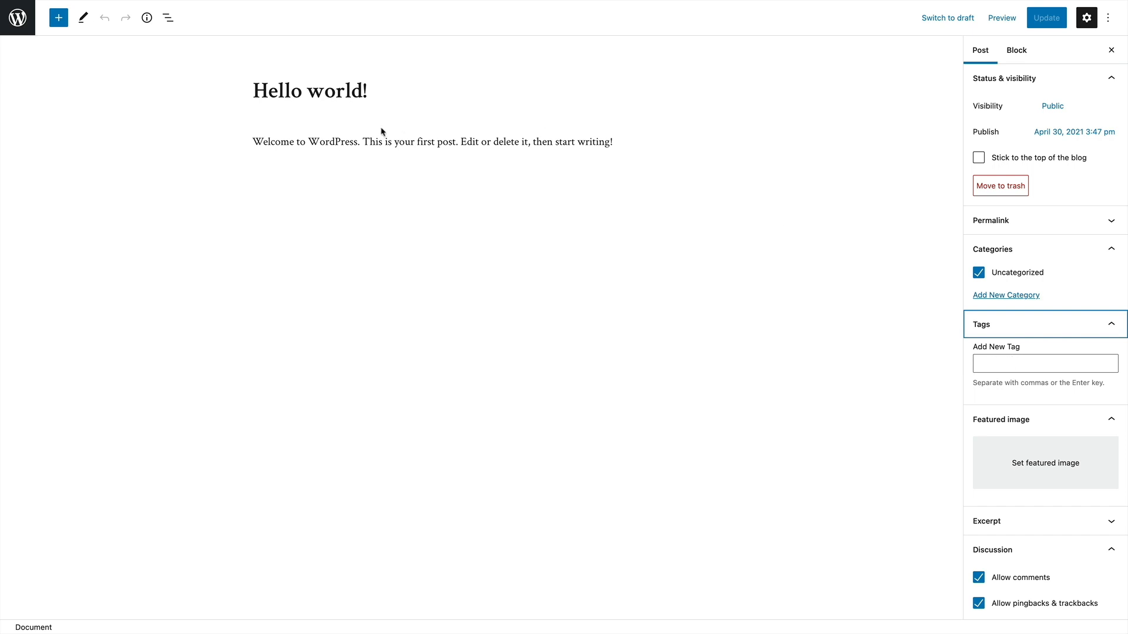
scroll(1055, 476, down, 1)
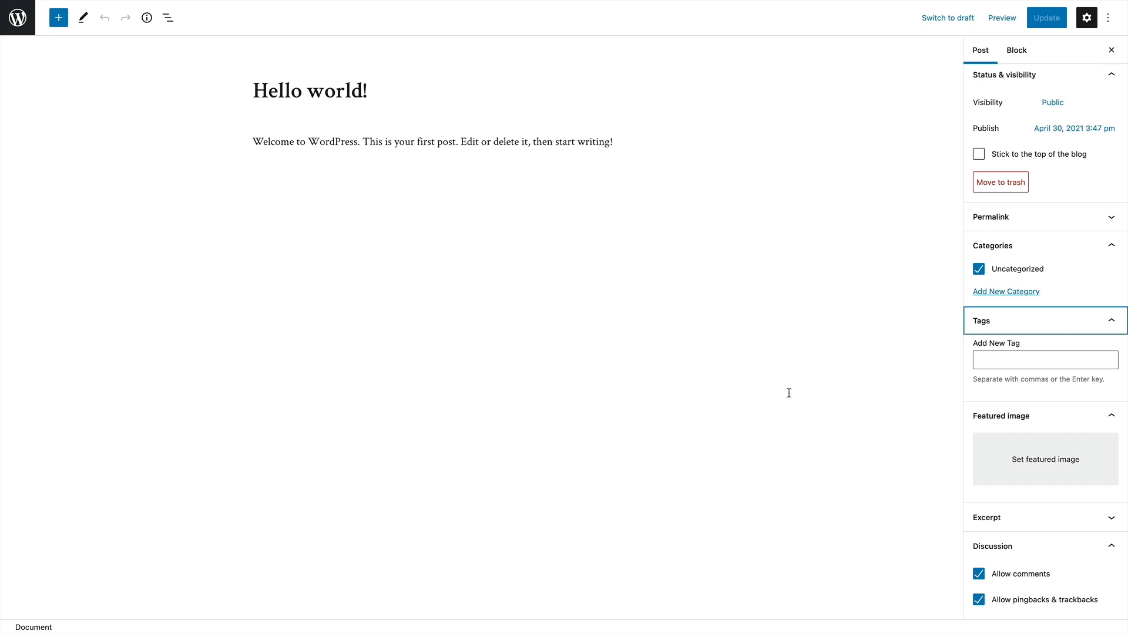
click(1005, 517)
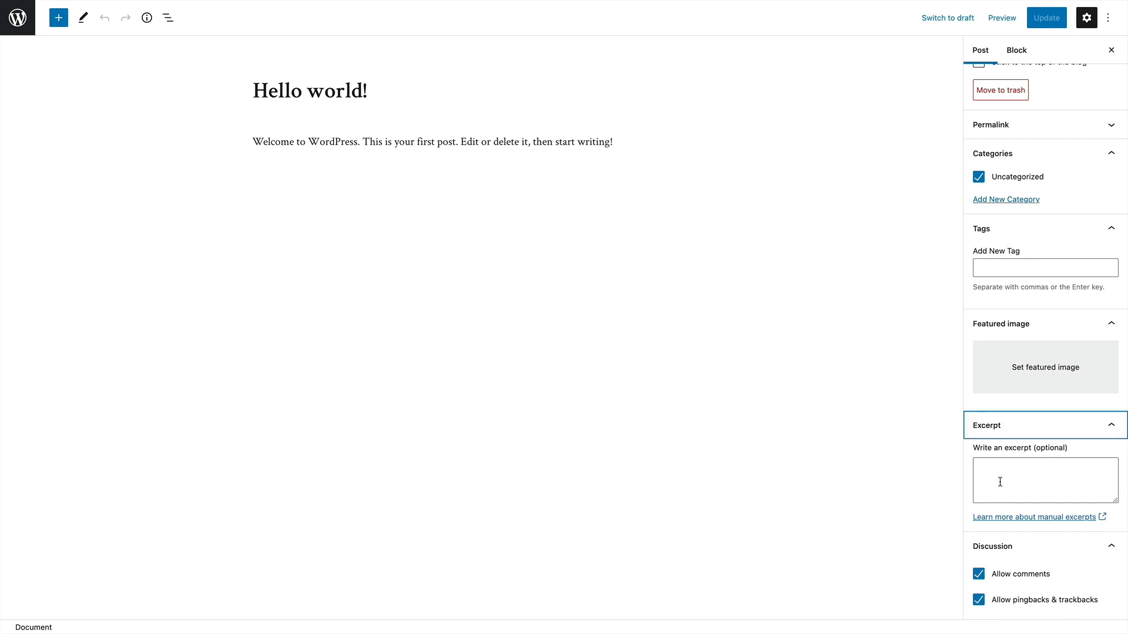
scroll(1000, 481, up, 3)
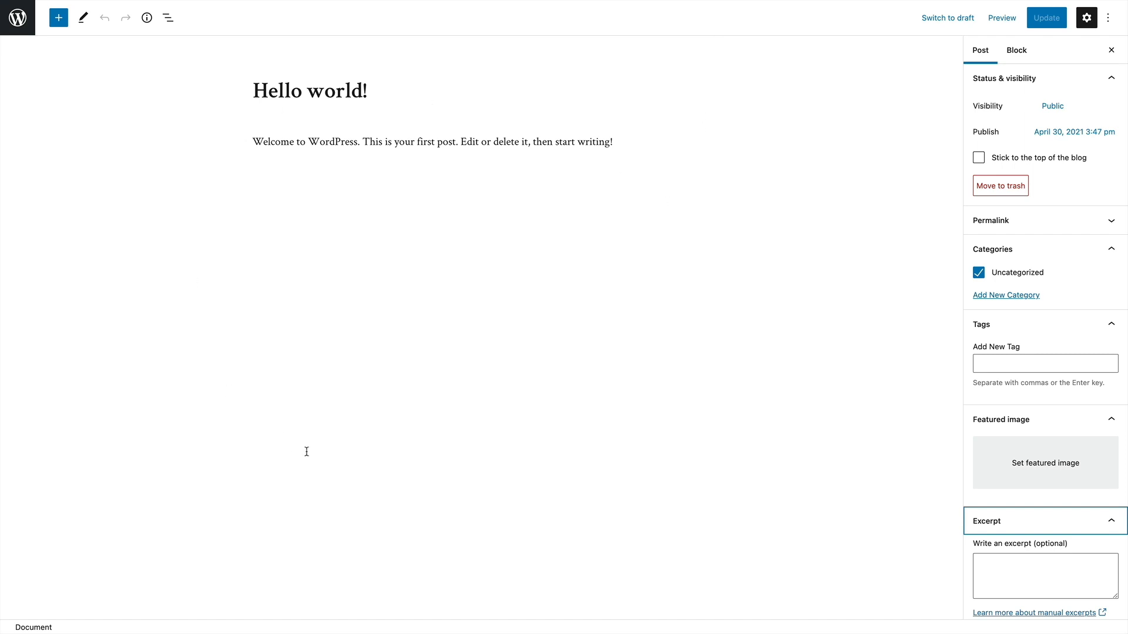